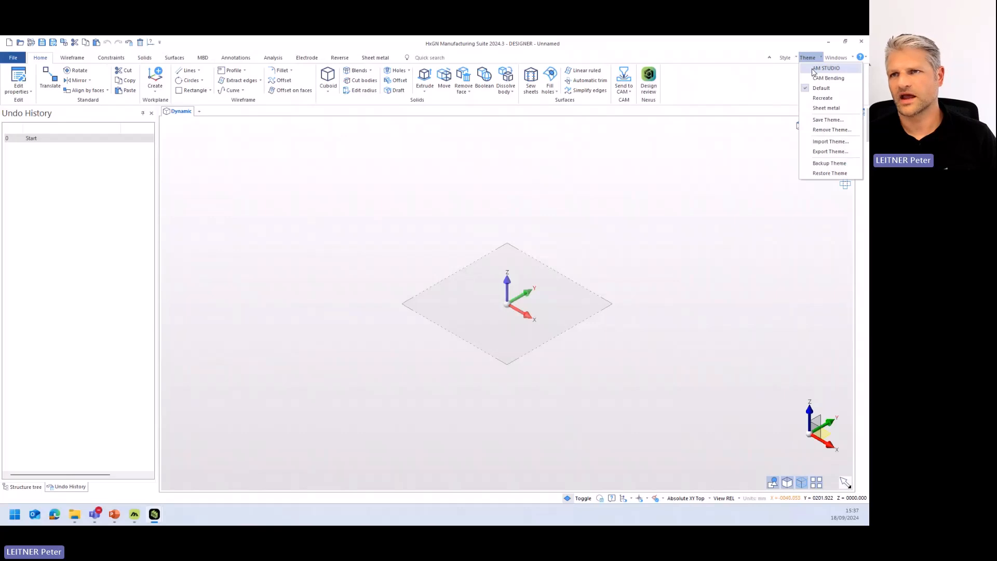
# - Switch the interface theme to AM STUDIO
pyautogui.click(815, 68)
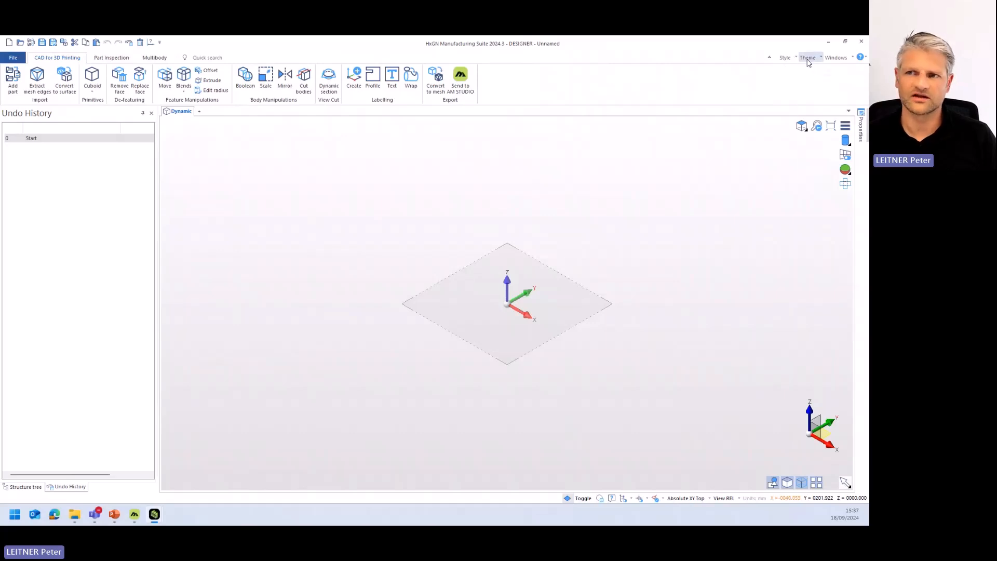
pyautogui.click(808, 58)
pyautogui.click(741, 83)
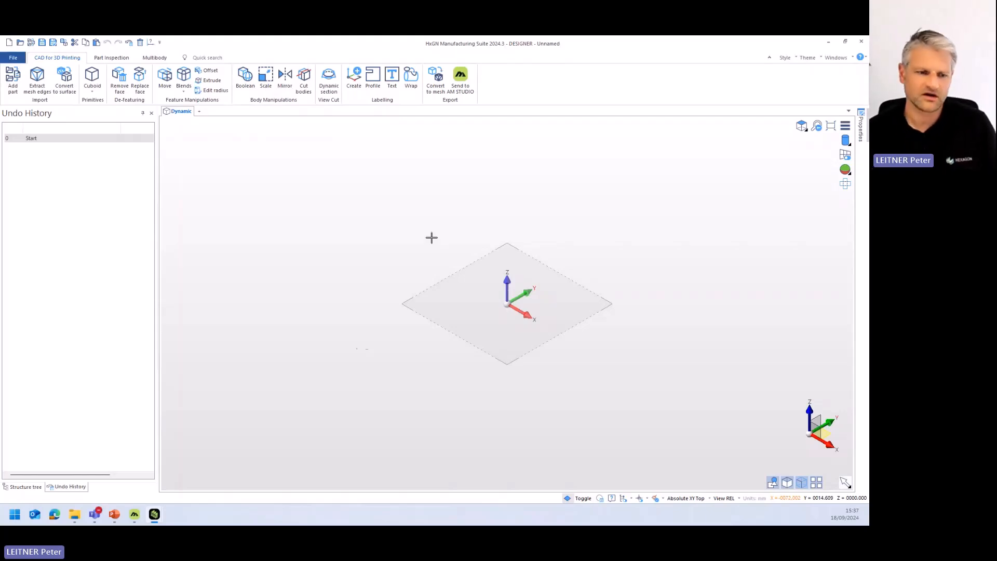
pyautogui.click(115, 514)
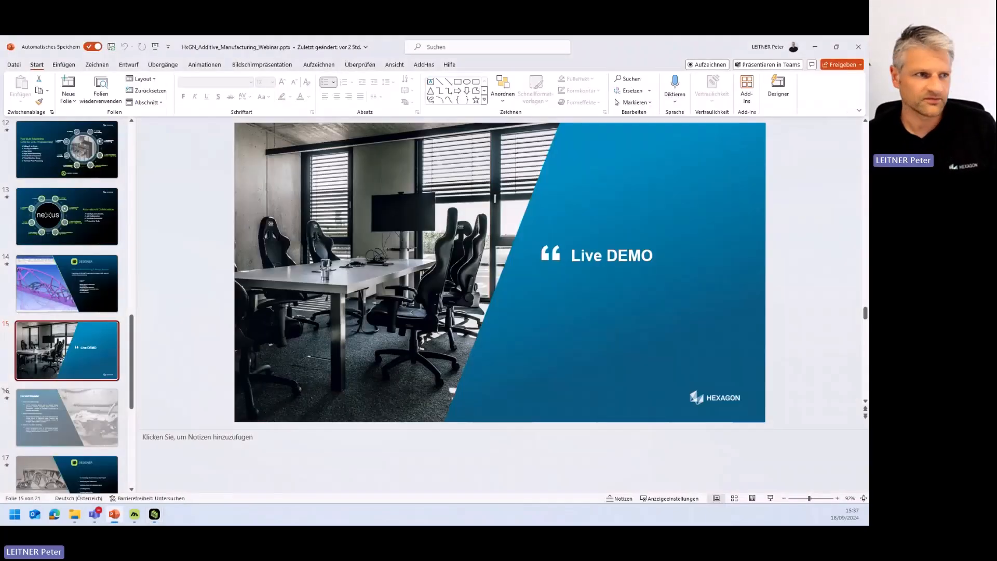
pyautogui.click(114, 514)
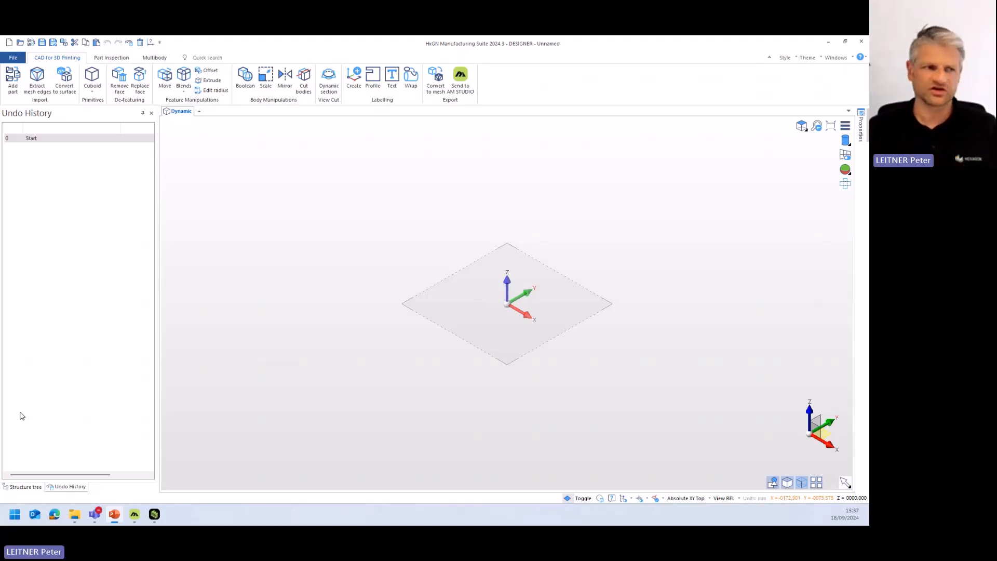
# - Create a cuboid at the workplane origin with length 16, width 25 and height 28
pyautogui.click(96, 86)
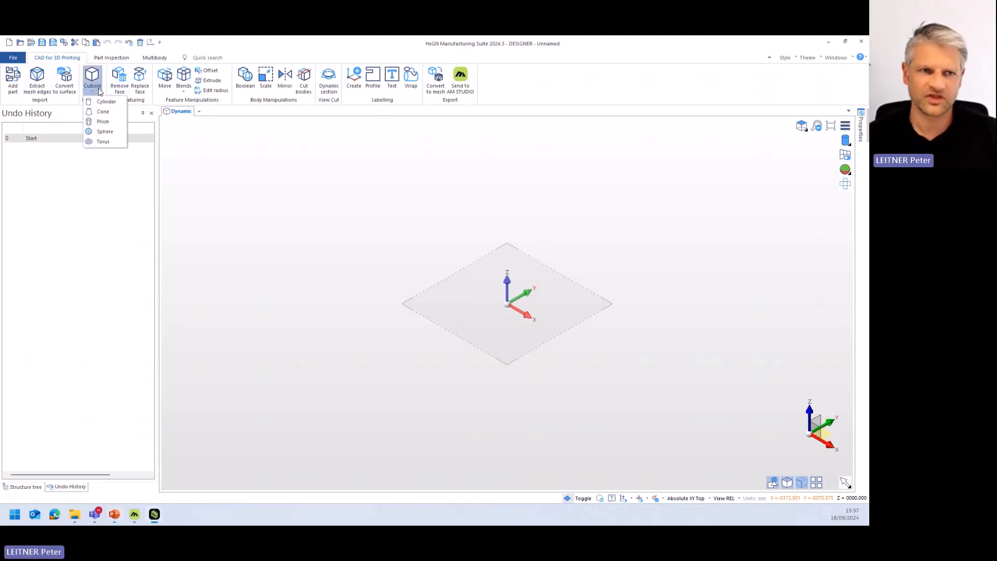
pyautogui.click(92, 76)
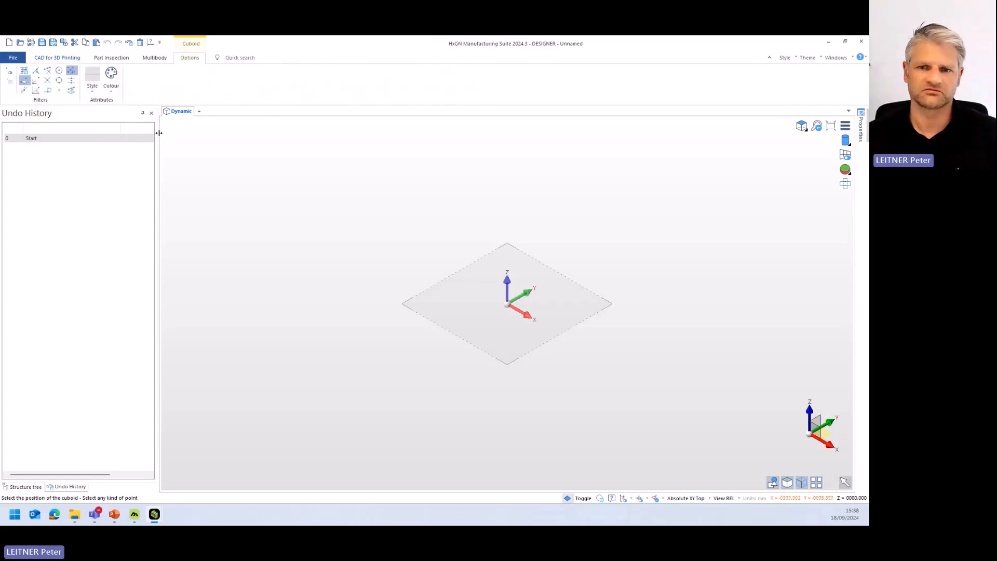
pyautogui.click(509, 305)
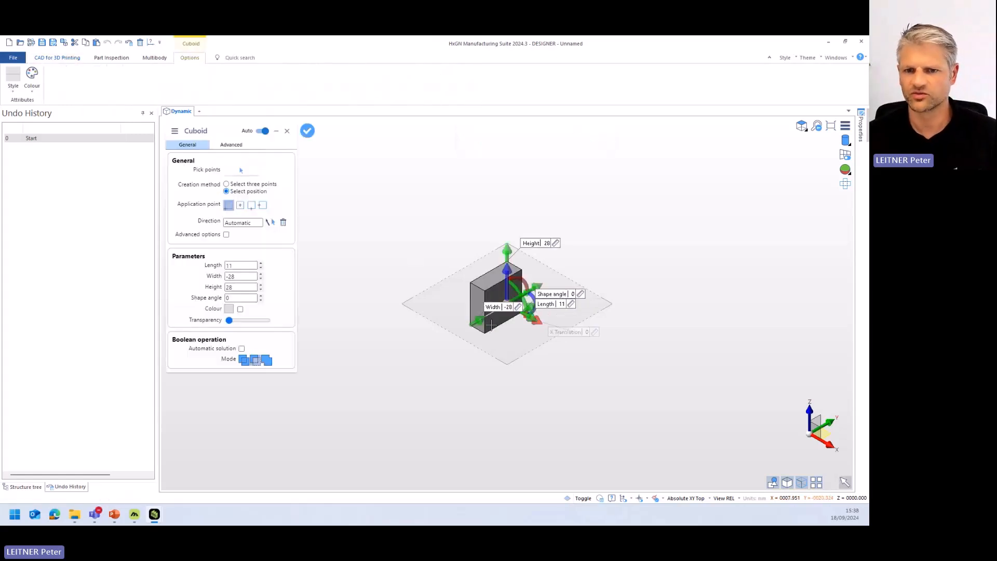
pyautogui.scroll(5, 493, 324)
pyautogui.moveTo(429, 325); pyautogui.dragTo(637, 205)
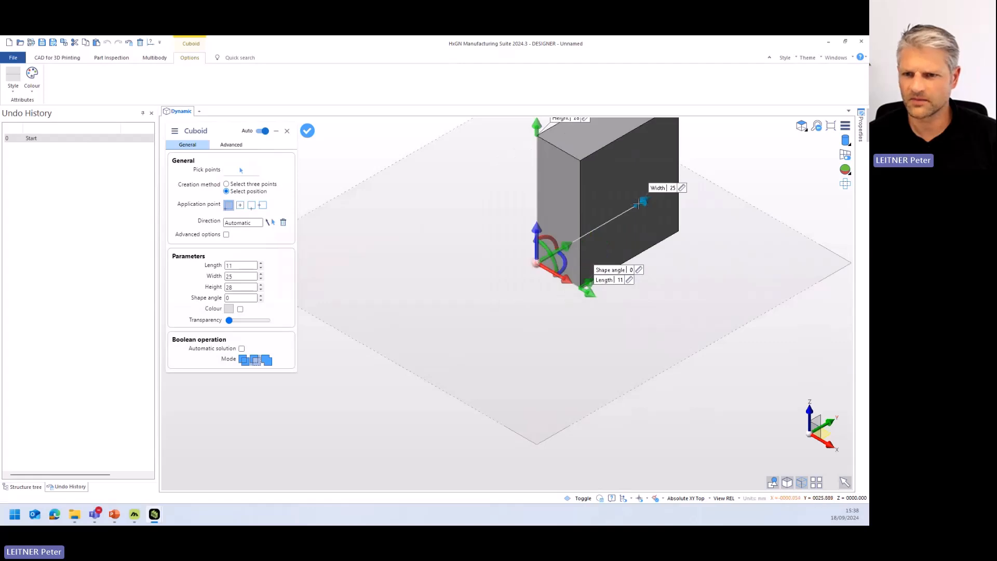
pyautogui.scroll(-3, 587, 235)
pyautogui.moveTo(589, 268)
pyautogui.mouseDown()
pyautogui.moveTo(628, 282)
pyautogui.moveTo(614, 287)
pyautogui.moveTo(598, 274)
pyautogui.mouseUp()
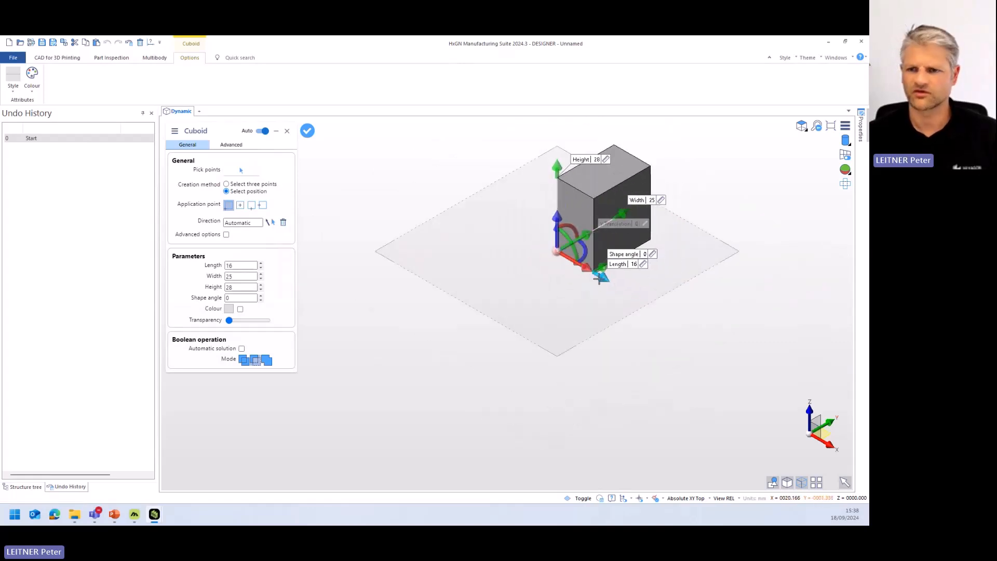
pyautogui.scroll(2, 657, 243)
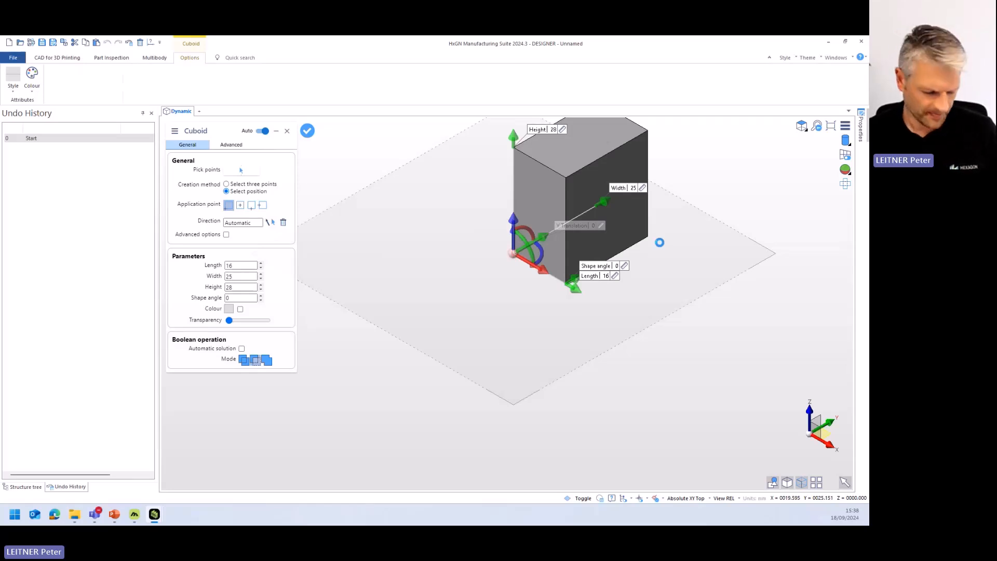
pyautogui.scroll(1, 640, 273)
pyautogui.moveTo(640, 273); pyautogui.dragTo(561, 353, button='middle')
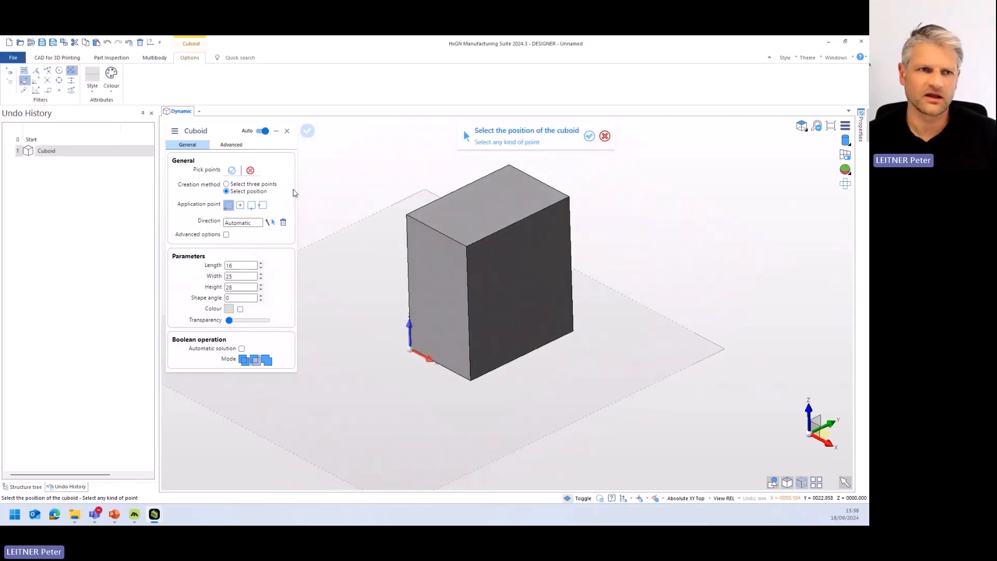
pyautogui.press('Escape')
pyautogui.press('Escape')
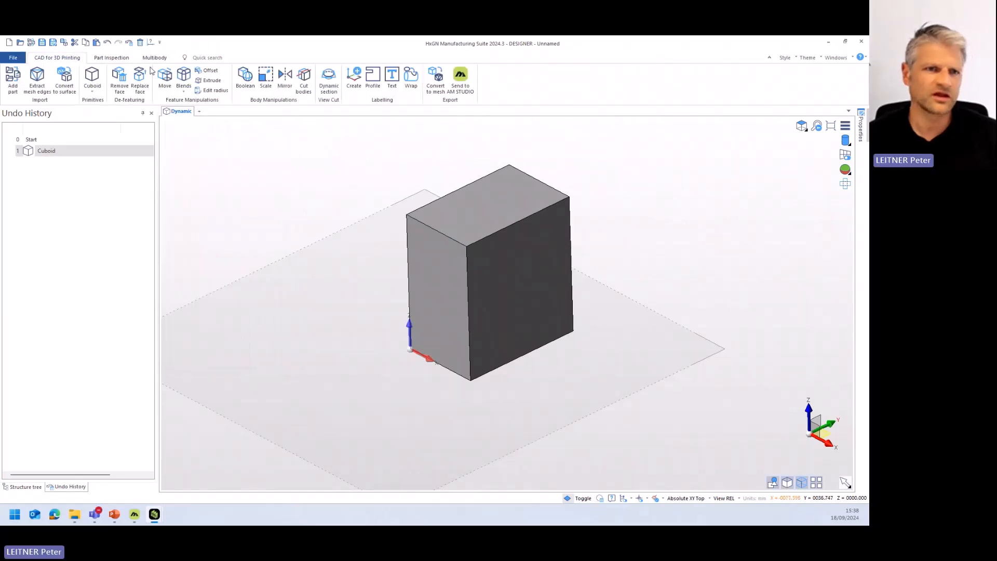
pyautogui.click(92, 78)
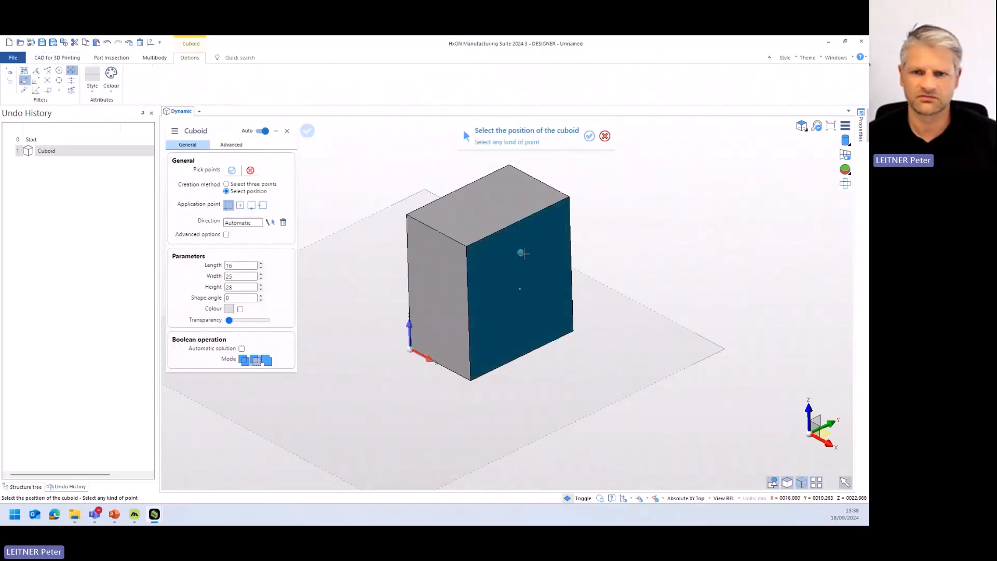
pyautogui.click(495, 232)
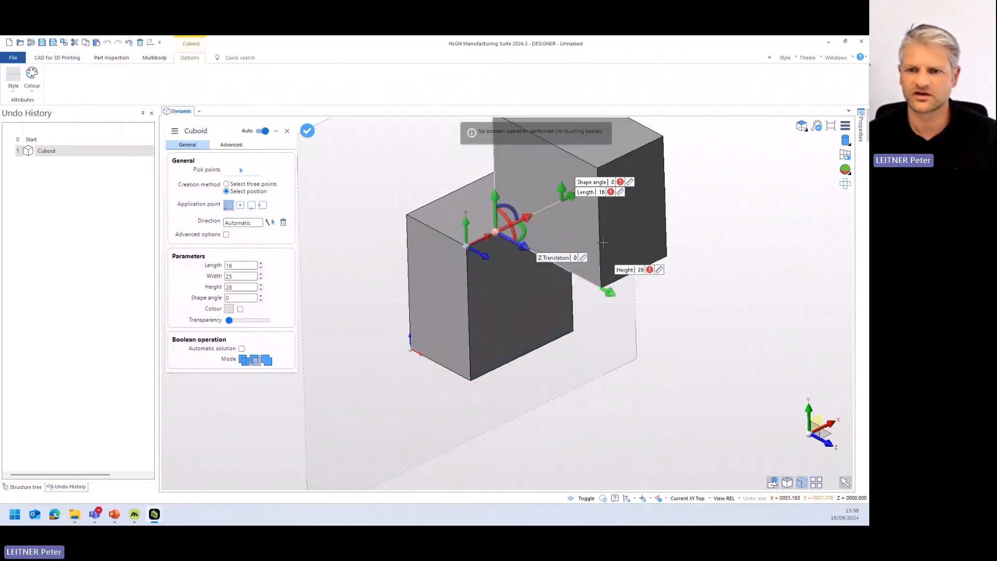
pyautogui.moveTo(515, 209); pyautogui.dragTo(503, 206)
pyautogui.press('Escape')
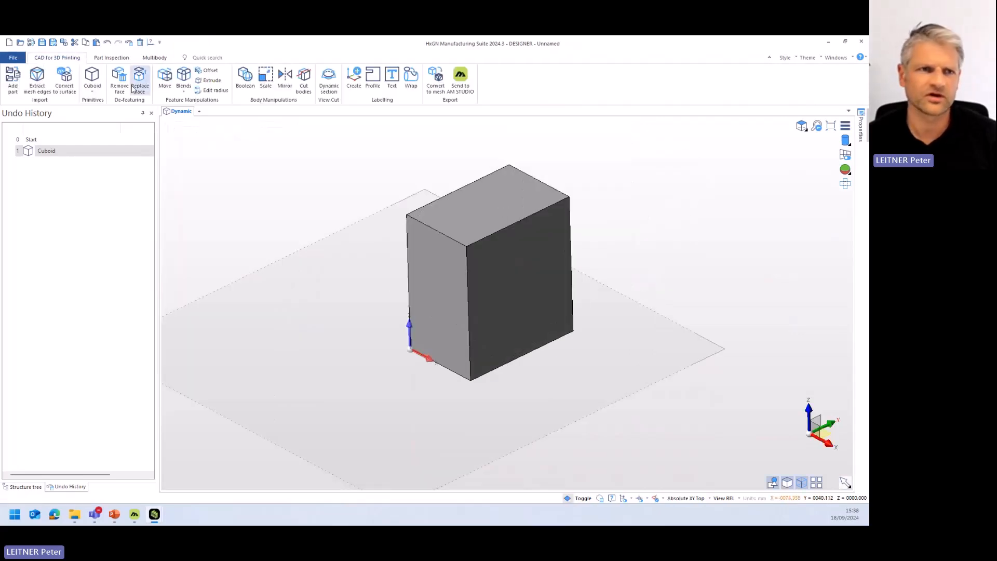
# - Cut a slot down through the block from its long upper edge using a cuboid of length -18, width 9 and height -19
pyautogui.click(90, 79)
pyautogui.click(501, 230)
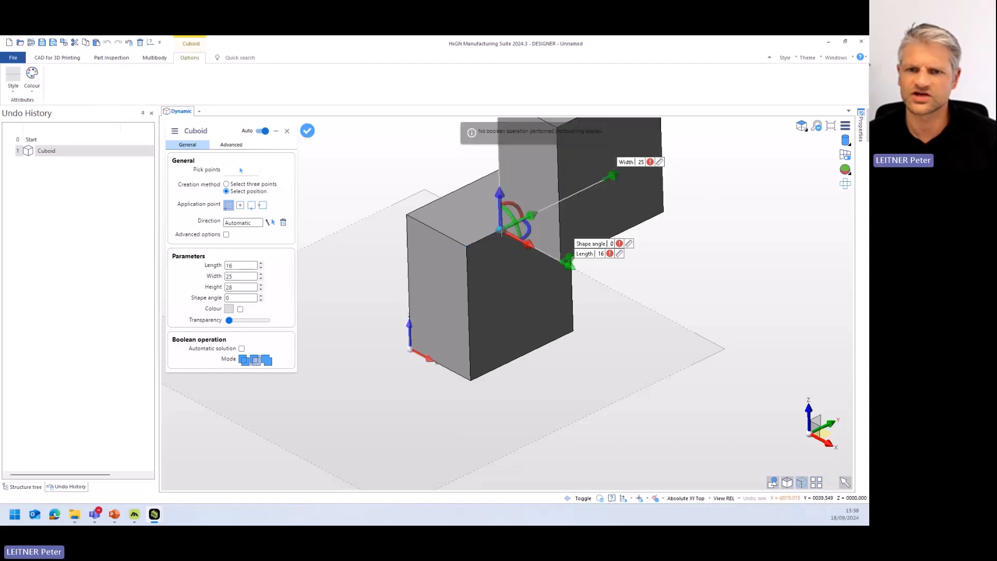
pyautogui.scroll(-5, 558, 188)
pyautogui.moveTo(536, 157); pyautogui.dragTo(543, 234)
pyautogui.scroll(5, 540, 213)
pyautogui.moveTo(655, 127); pyautogui.dragTo(580, 175)
pyautogui.moveTo(607, 227); pyautogui.dragTo(448, 150)
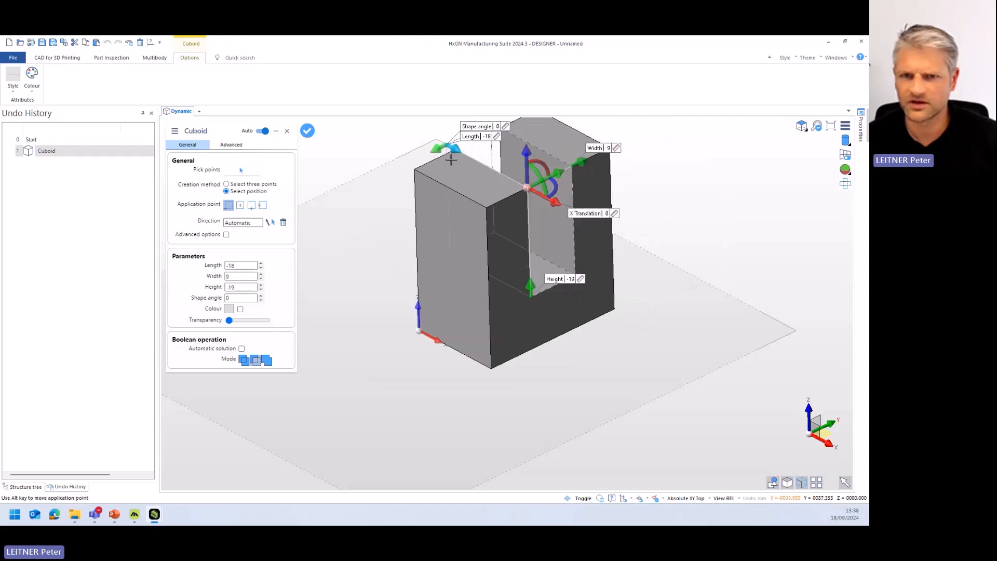
pyautogui.moveTo(605, 312); pyautogui.dragTo(570, 296, button='middle')
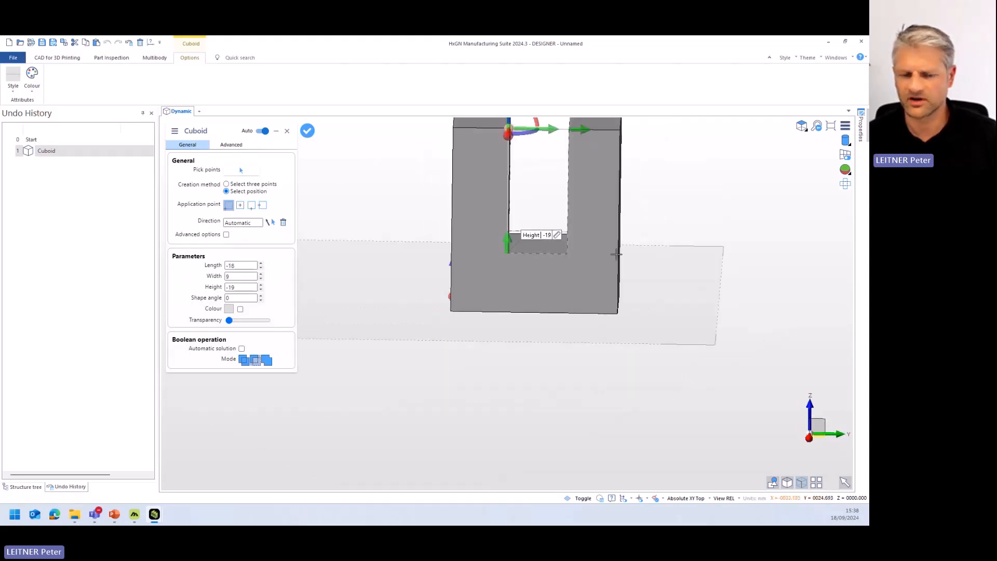
pyautogui.moveTo(614, 256); pyautogui.dragTo(555, 329, button='middle')
pyautogui.rightClick(660, 303)
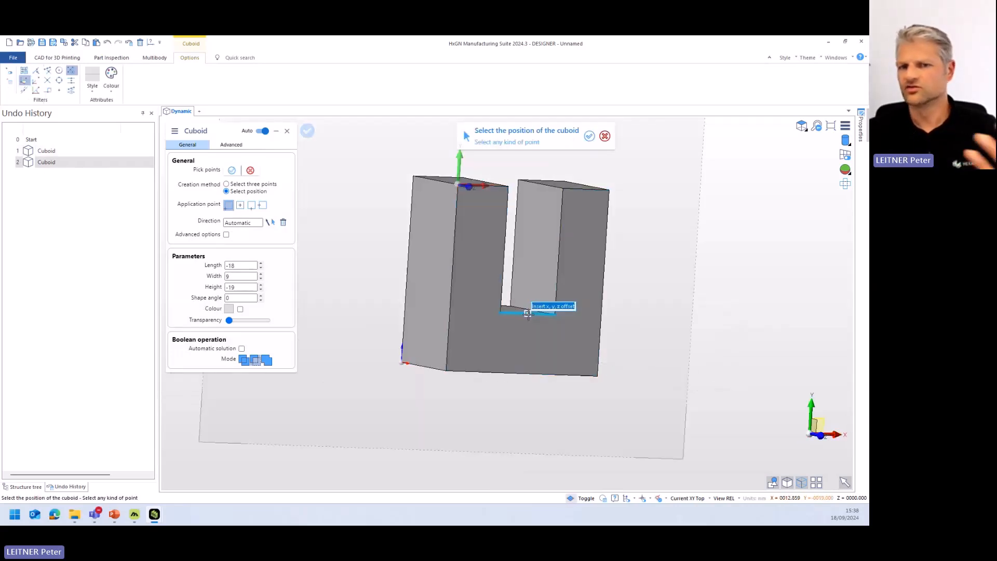
pyautogui.moveTo(609, 276); pyautogui.dragTo(614, 305, button='middle')
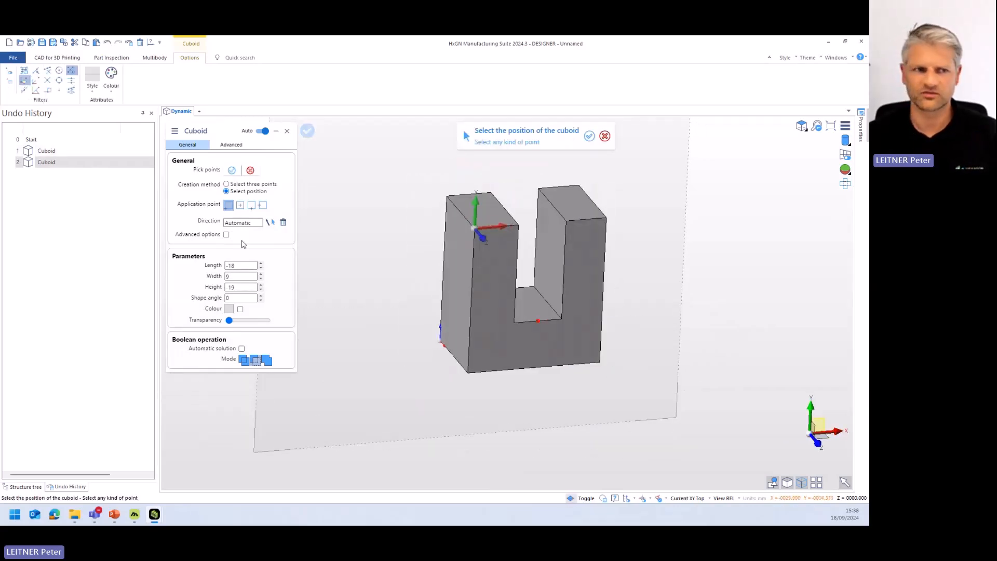
pyautogui.press('Escape')
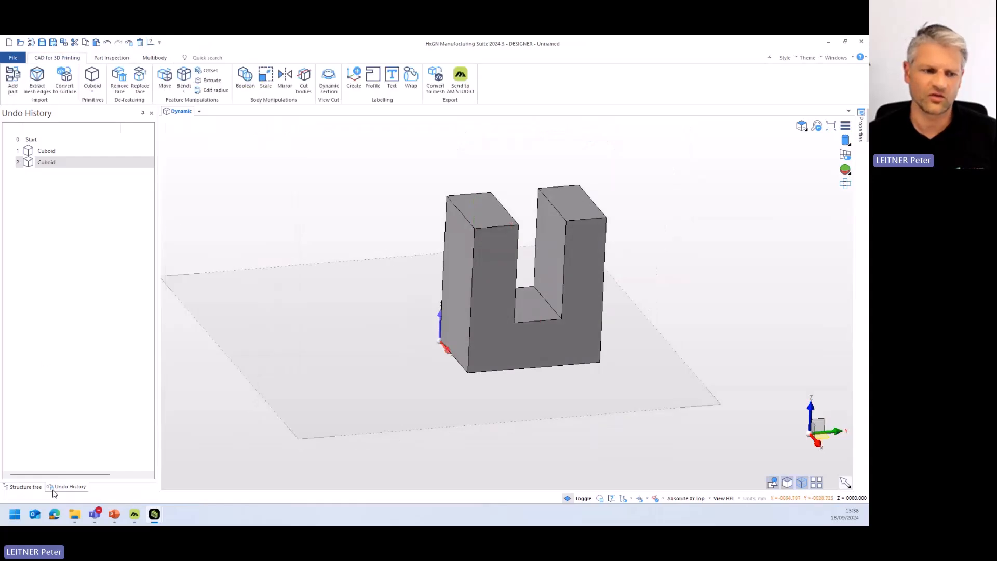
# - Show the structure tree and highlight the solid body in it to see which geometry it contains
pyautogui.click(29, 487)
pyautogui.click(38, 167)
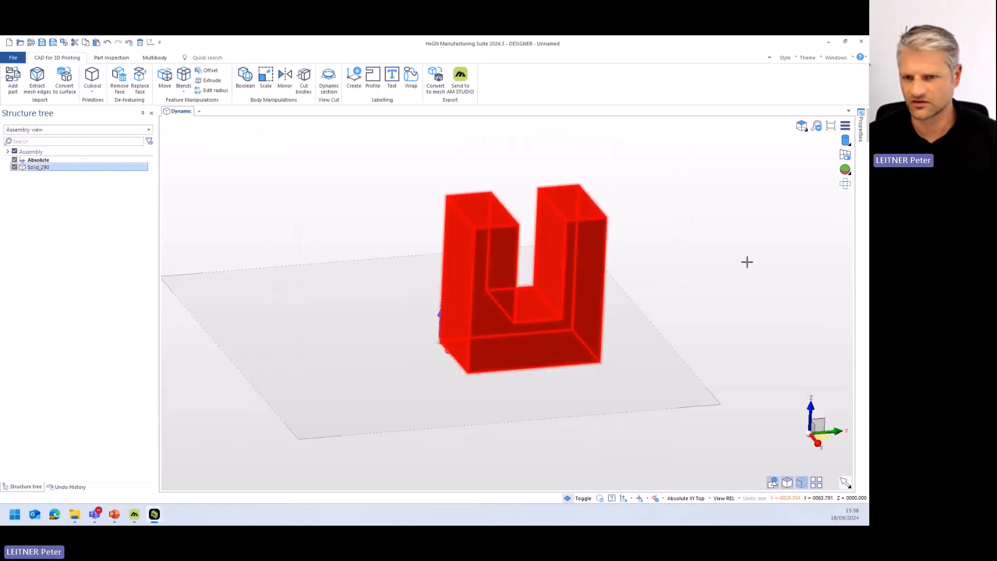
pyautogui.click(698, 291)
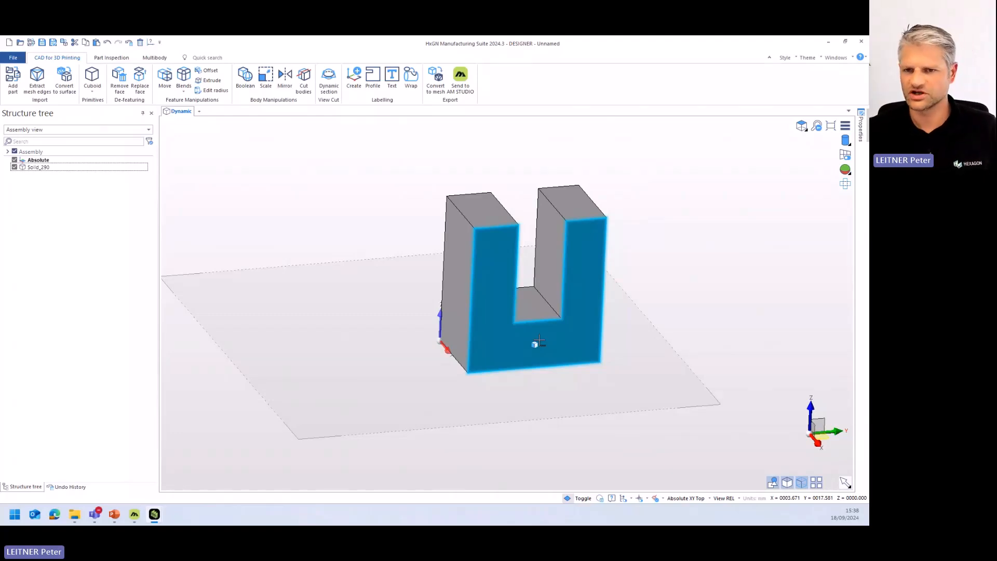
# - Start a constant radius blend on the four short outer upper edges of the two prongs
pyautogui.moveTo(474, 307); pyautogui.dragTo(441, 237, button='middle')
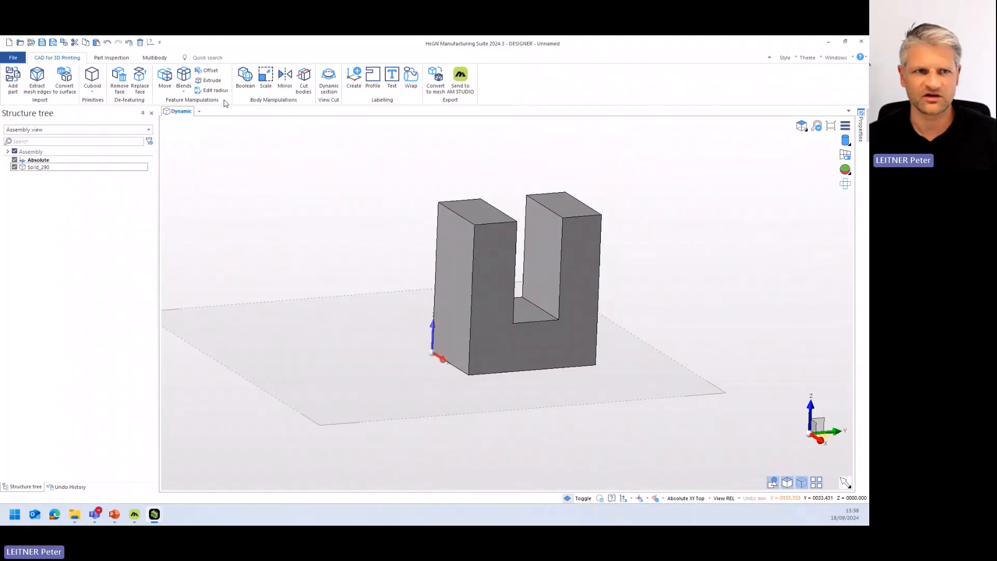
pyautogui.click(184, 78)
pyautogui.click(466, 218)
pyautogui.rightClick(458, 201)
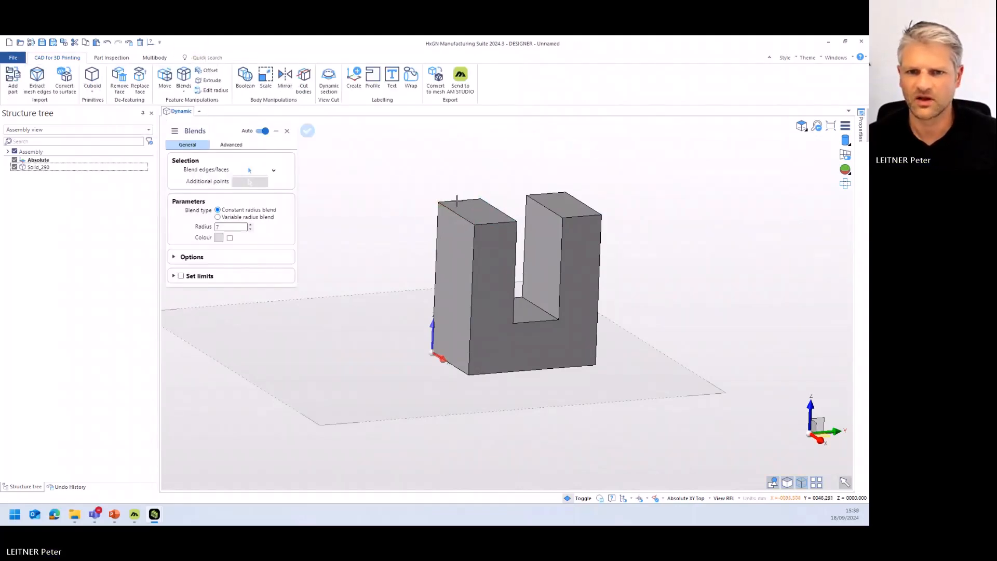
pyautogui.click(248, 170)
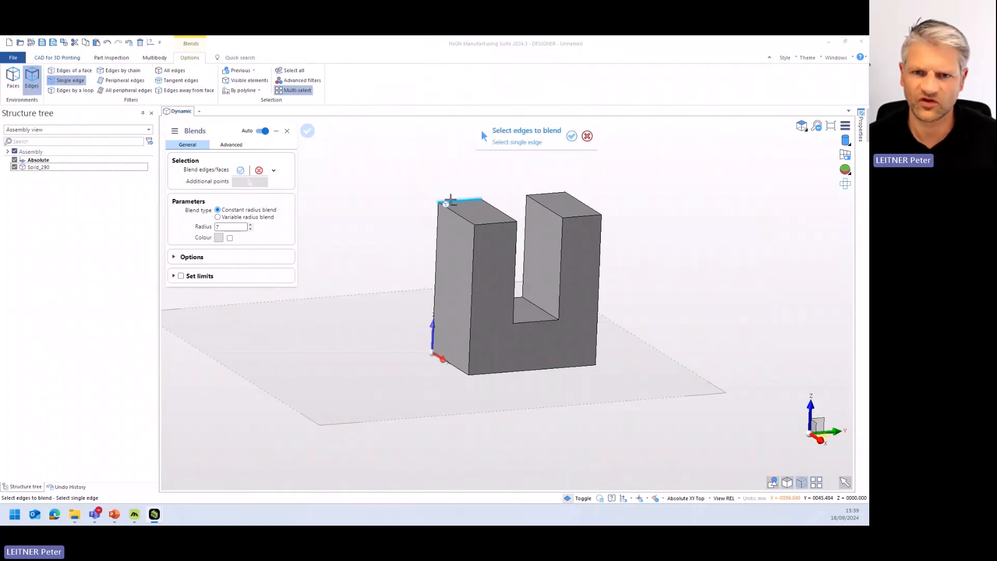
pyautogui.click(451, 201)
pyautogui.click(496, 223)
pyautogui.click(582, 217)
pyautogui.click(540, 187)
pyautogui.rightClick(399, 202)
# - Increase the blend radius to 8 so both prong tops are fully rounded, and apply the blend
pyautogui.moveTo(392, 277); pyautogui.dragTo(456, 284, button='middle')
pyautogui.click(251, 226)
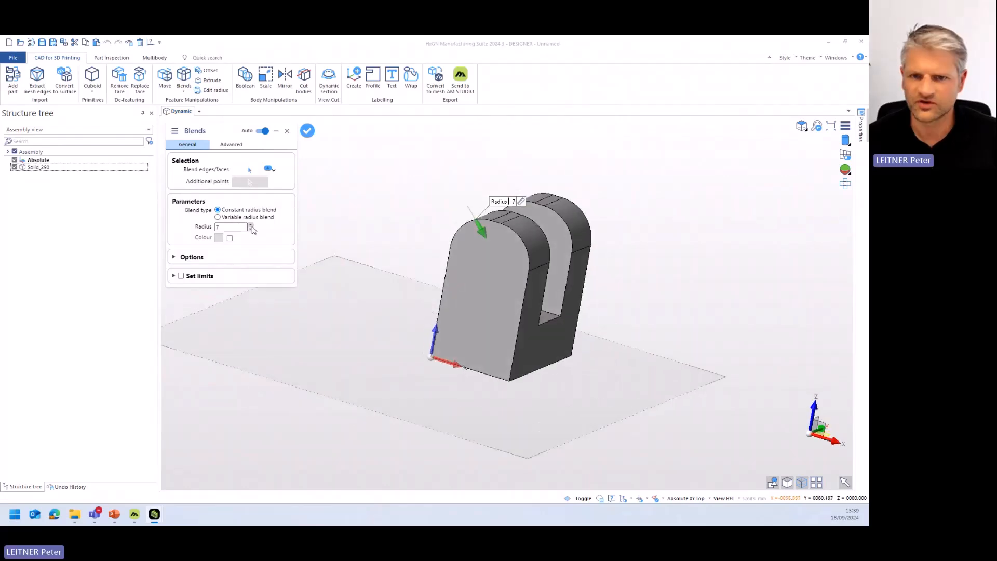
pyautogui.rightClick(372, 285)
pyautogui.moveTo(555, 309); pyautogui.dragTo(428, 305, button='middle')
pyautogui.rightClick(427, 305)
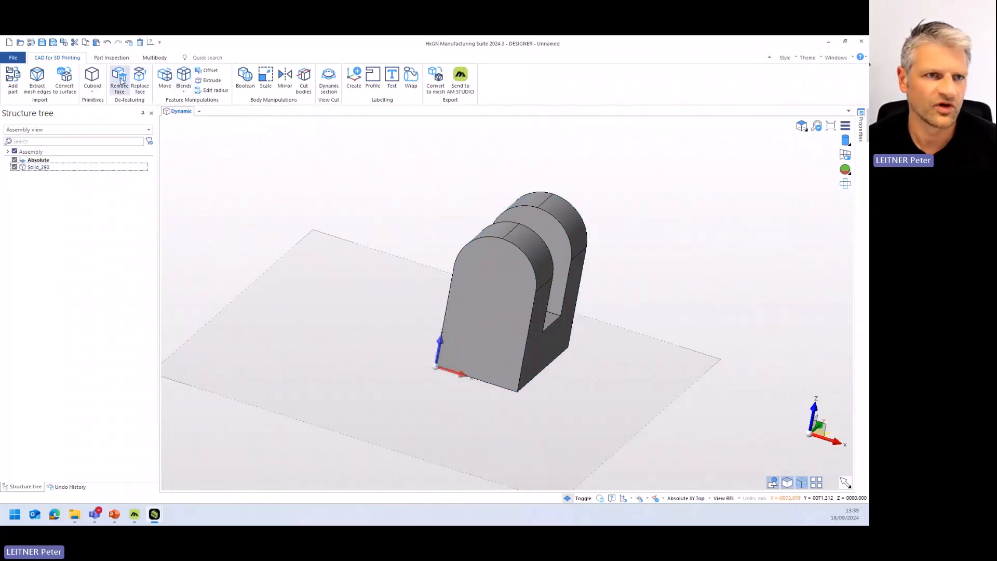
pyautogui.click(92, 78)
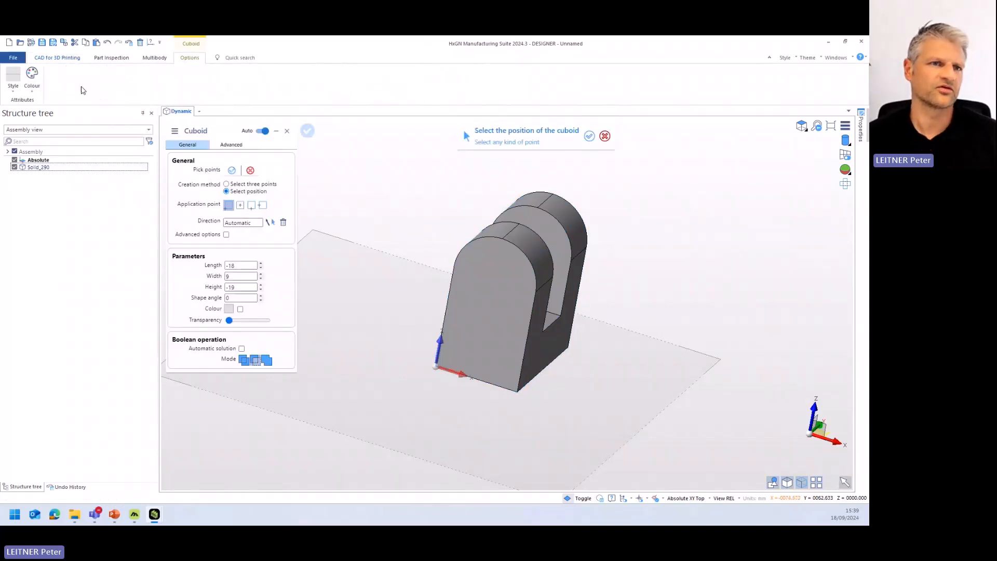
pyautogui.press('Escape')
pyautogui.click(93, 91)
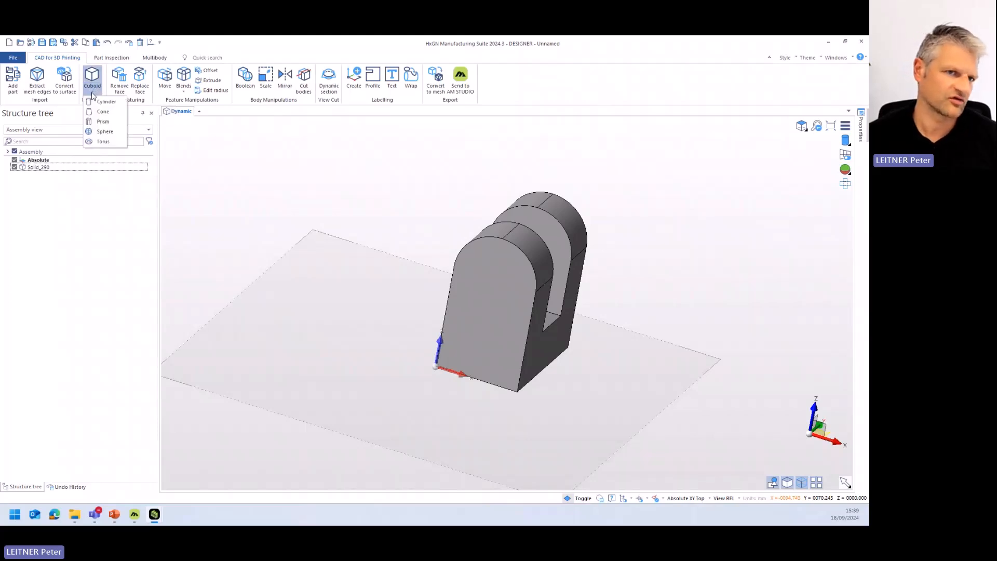
pyautogui.click(105, 102)
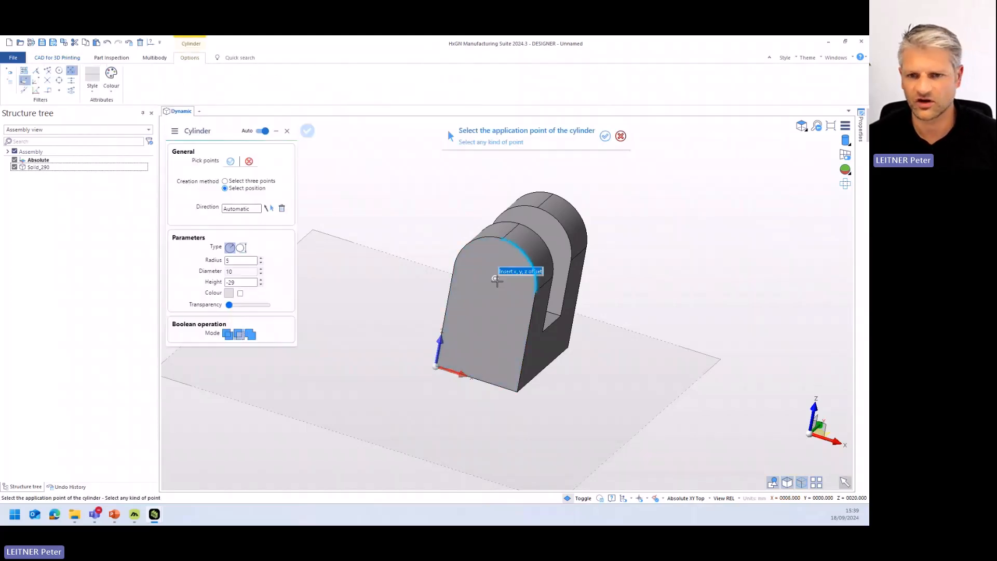
pyautogui.click(495, 279)
pyautogui.press('Escape')
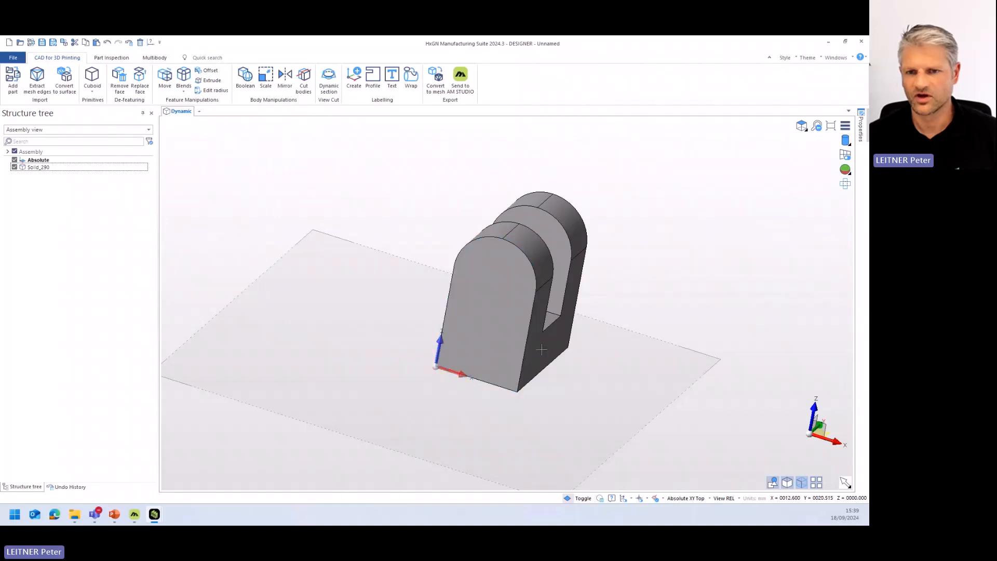
# - Cut a round hole through both prongs on the XZ front plane, centred on the front prong's rounding, using a cylinder of radius 5 and height -29
pyautogui.click(824, 430)
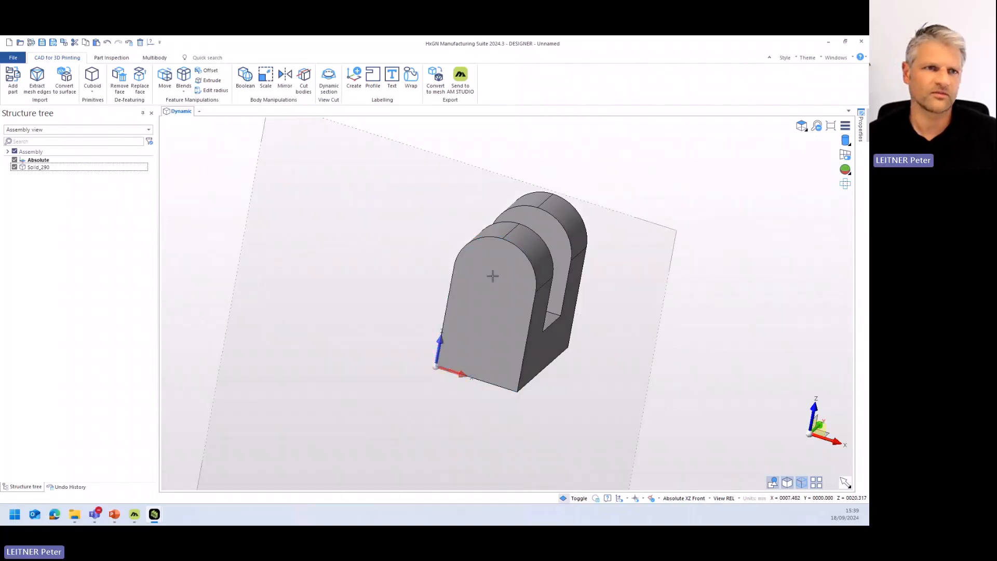
pyautogui.click(92, 77)
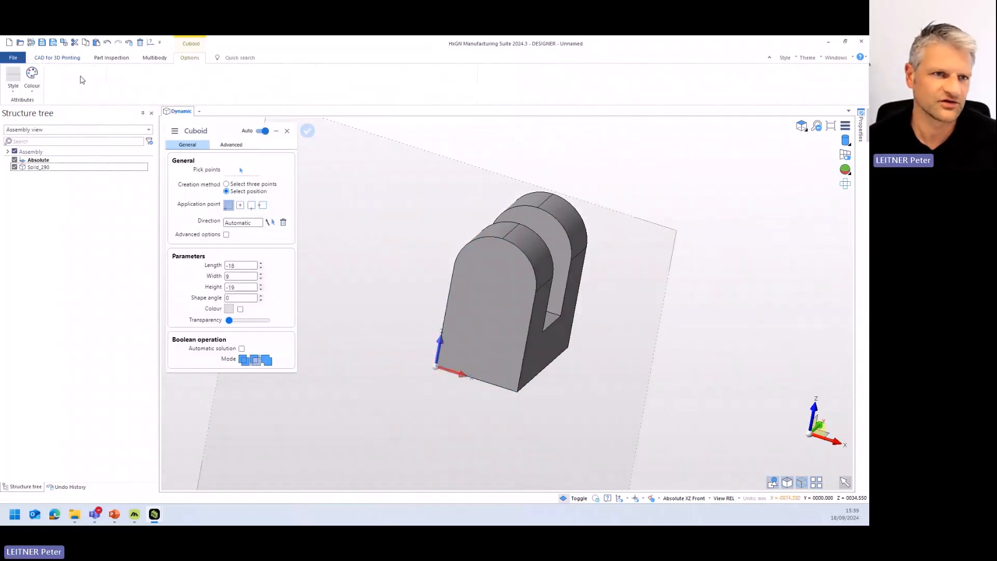
pyautogui.press('Escape')
pyautogui.click(92, 92)
pyautogui.click(105, 102)
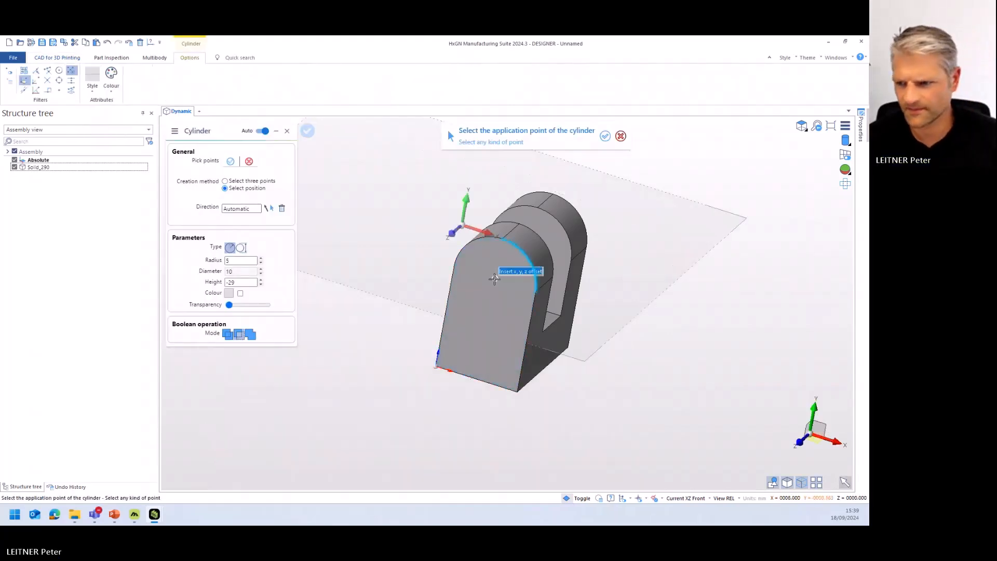
pyautogui.doubleClick(820, 429)
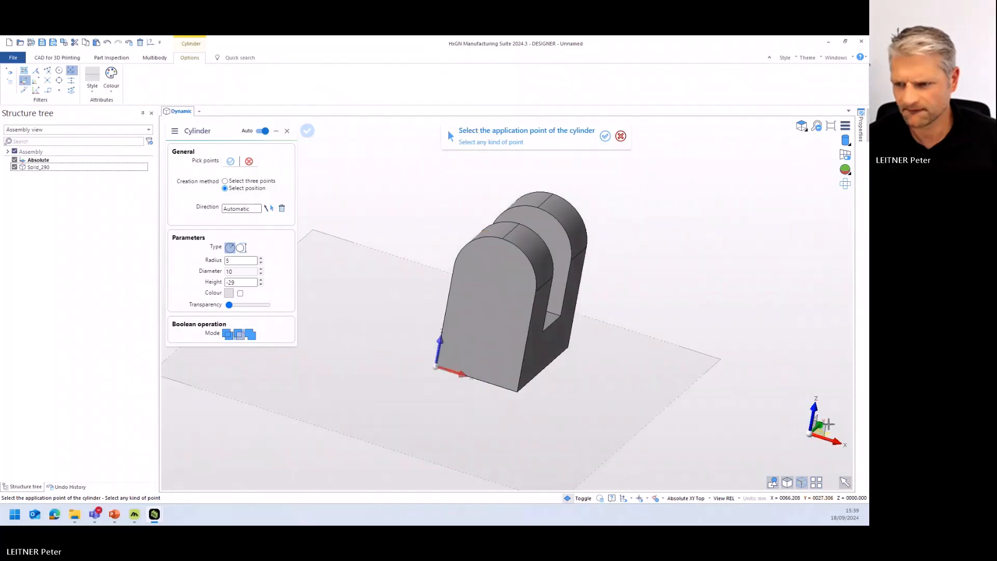
pyautogui.click(822, 431)
pyautogui.click(497, 277)
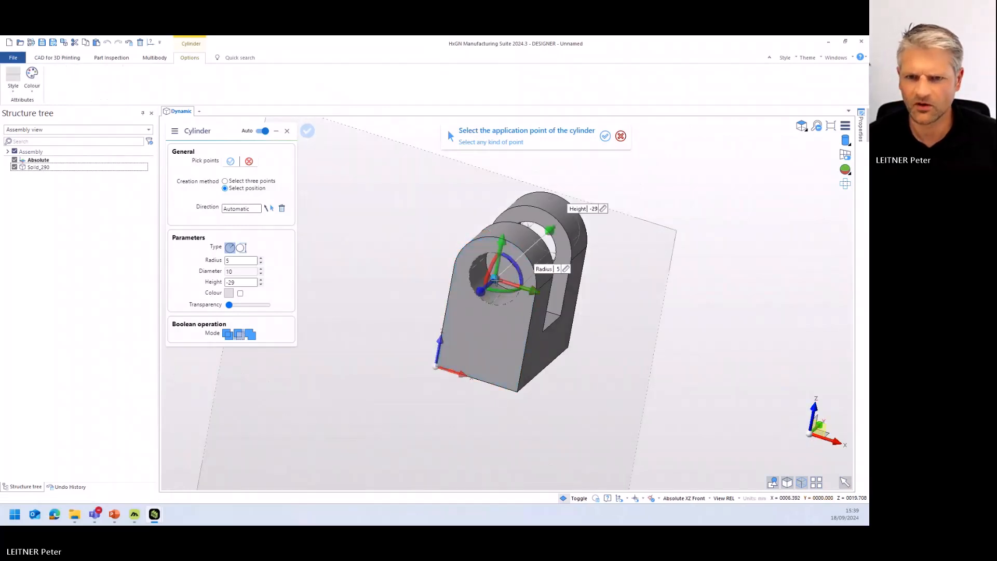
pyautogui.moveTo(541, 302); pyautogui.dragTo(562, 308, button='middle')
pyautogui.rightClick(562, 307)
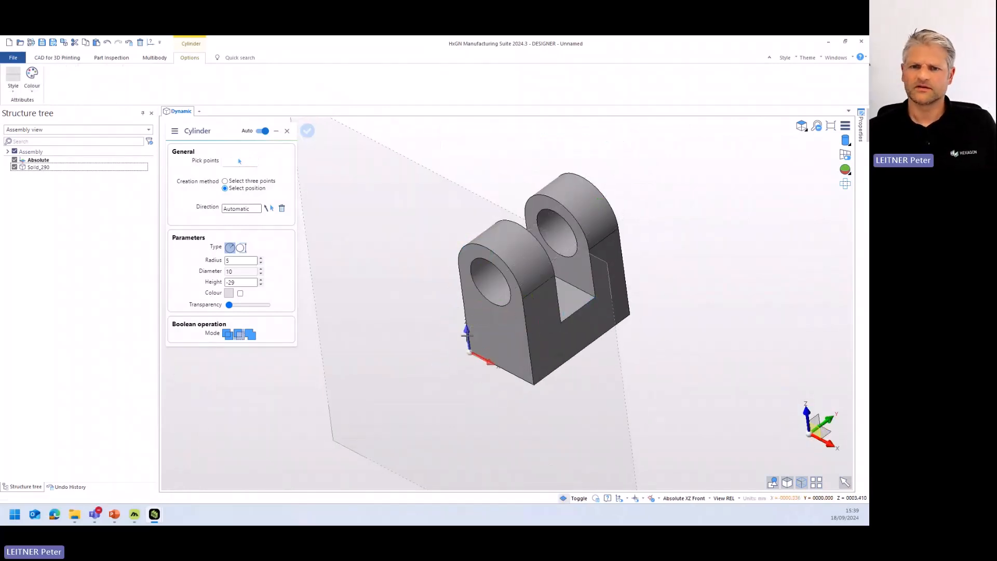
pyautogui.press('Escape')
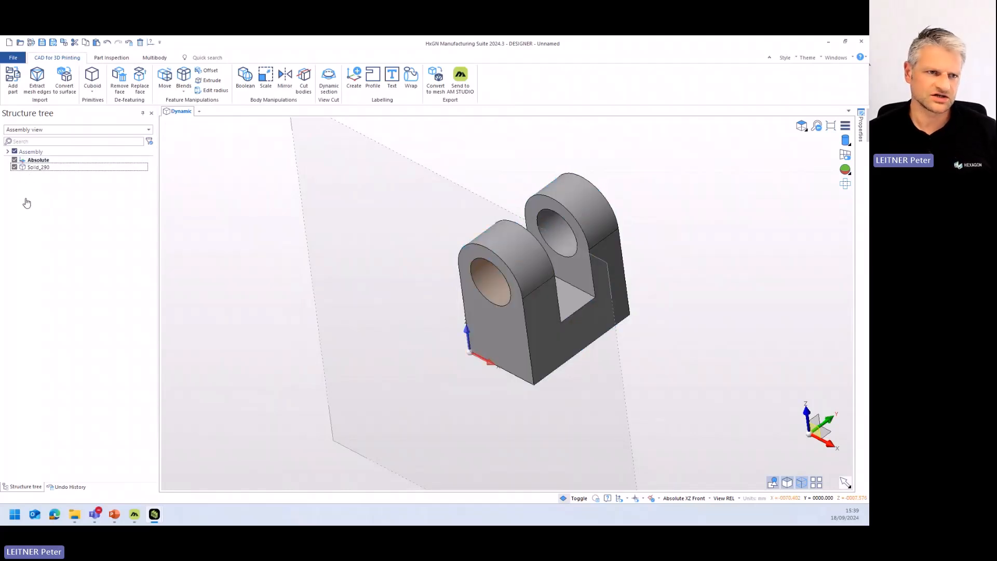
# - Edit the existing Blends operation in the undo history and set its radius to 7
pyautogui.rightClick(49, 190)
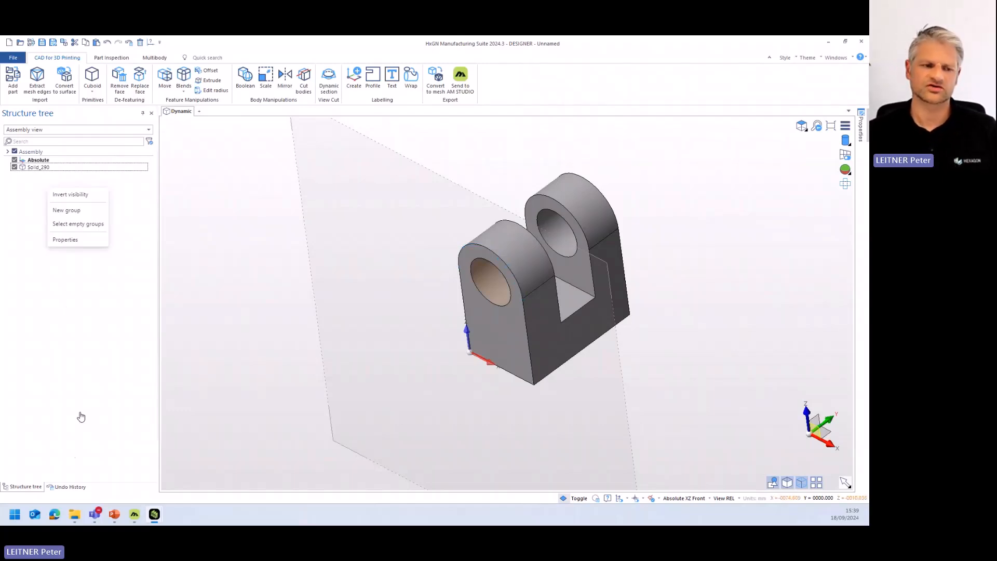
pyautogui.click(69, 486)
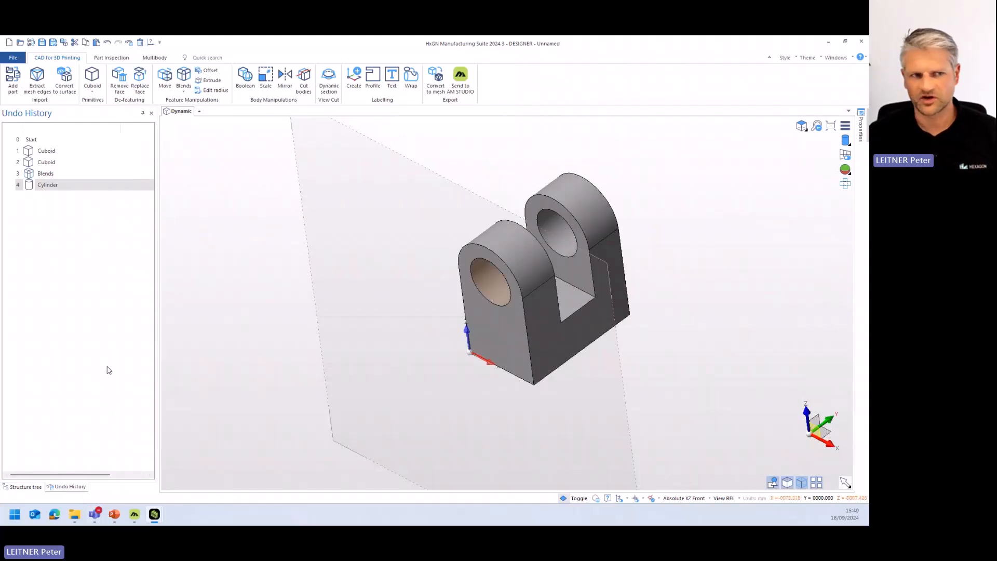
pyautogui.click(46, 173)
pyautogui.rightClick(49, 174)
pyautogui.click(82, 223)
pyautogui.click(250, 229)
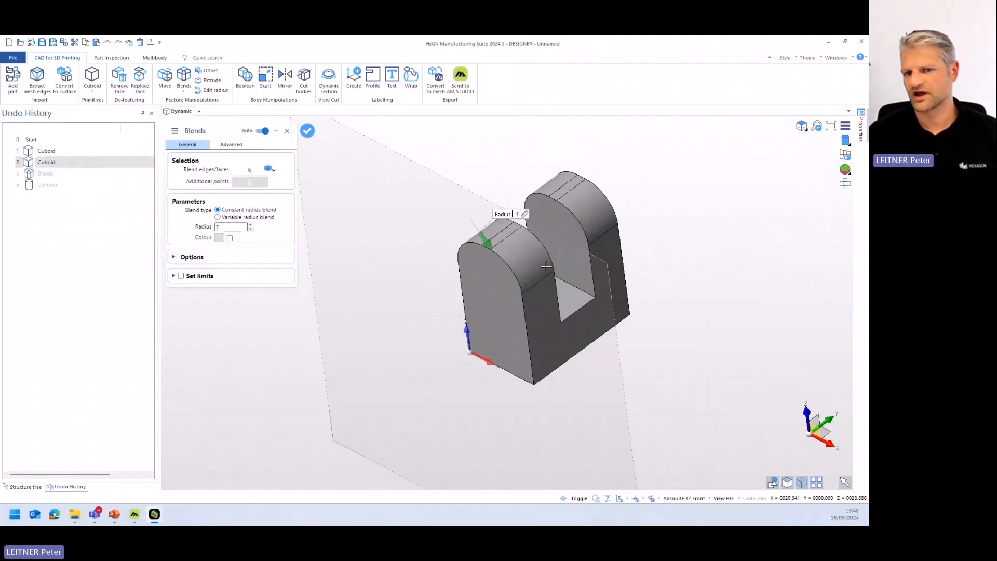
pyautogui.moveTo(545, 267); pyautogui.dragTo(441, 312, button='middle')
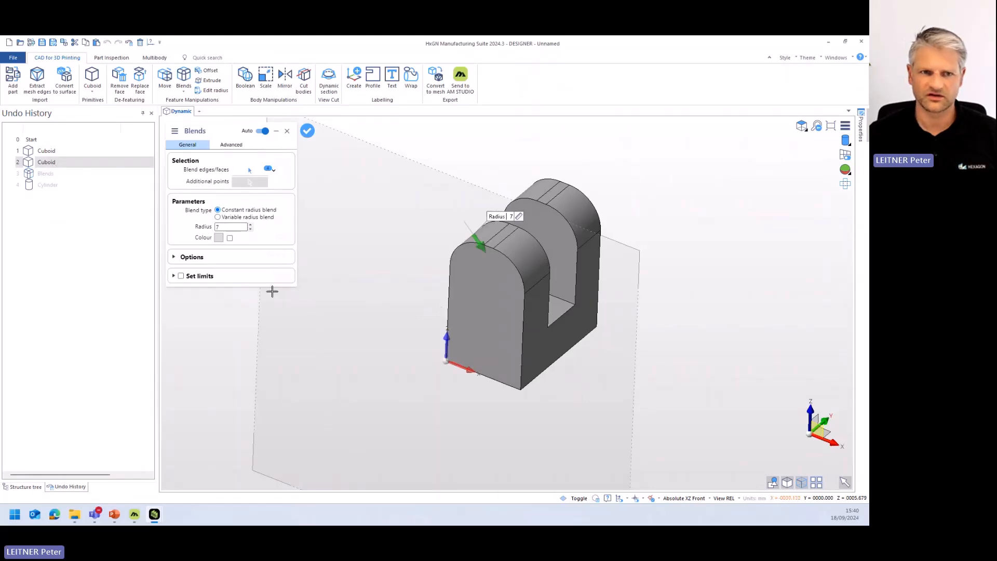
pyautogui.rightClick(318, 296)
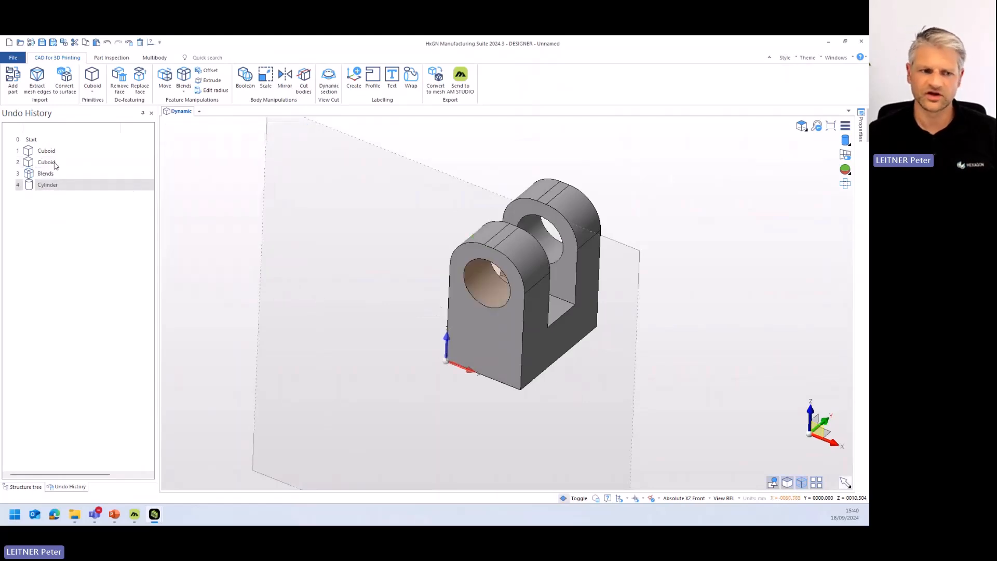
# - Adjust the blend radius of the front prong's rounded side face directly on the model, without reopening the undo history
pyautogui.click(25, 487)
pyautogui.click(533, 261)
pyautogui.rightClick(533, 262)
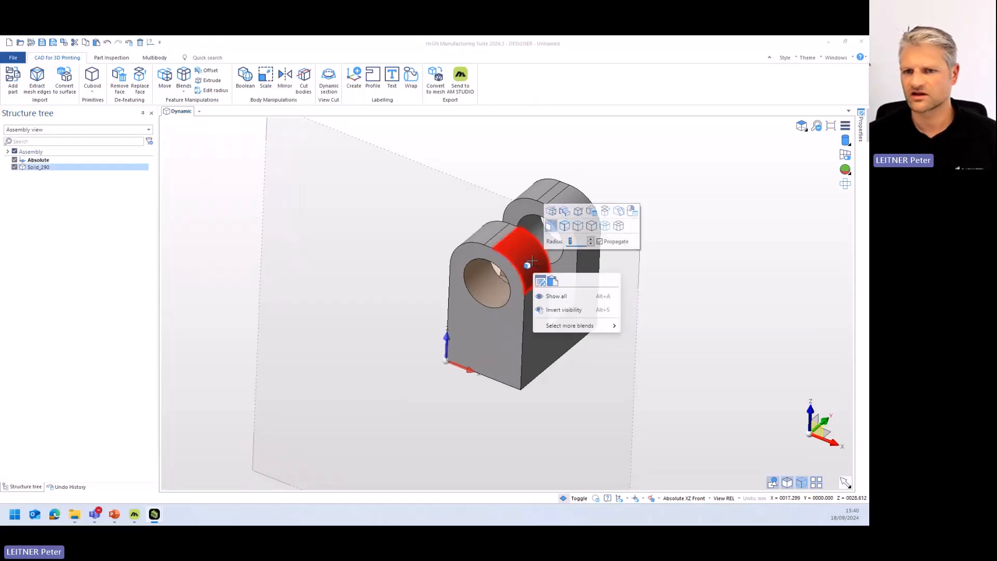
pyautogui.click(591, 243)
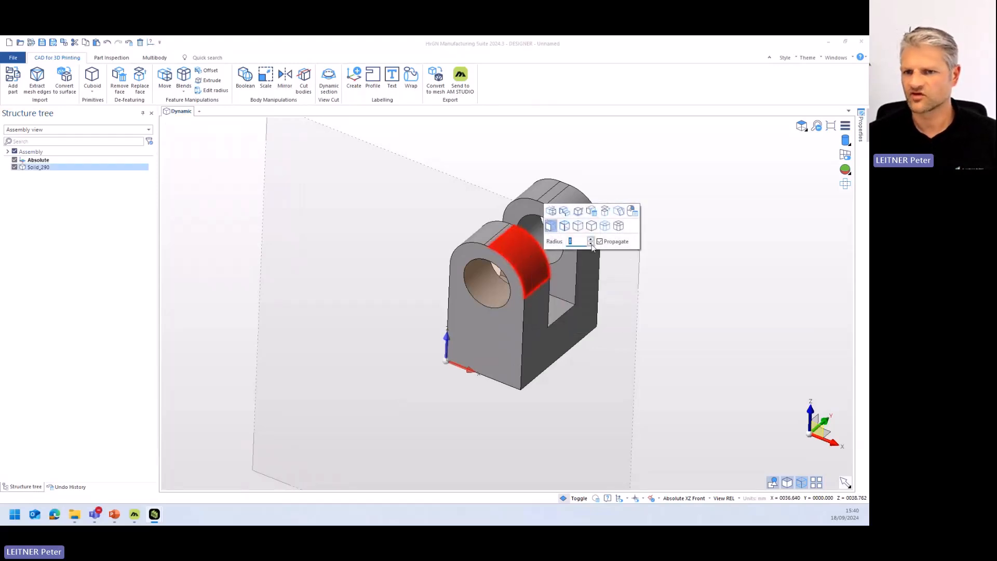
pyautogui.rightClick(501, 238)
pyautogui.click(408, 241)
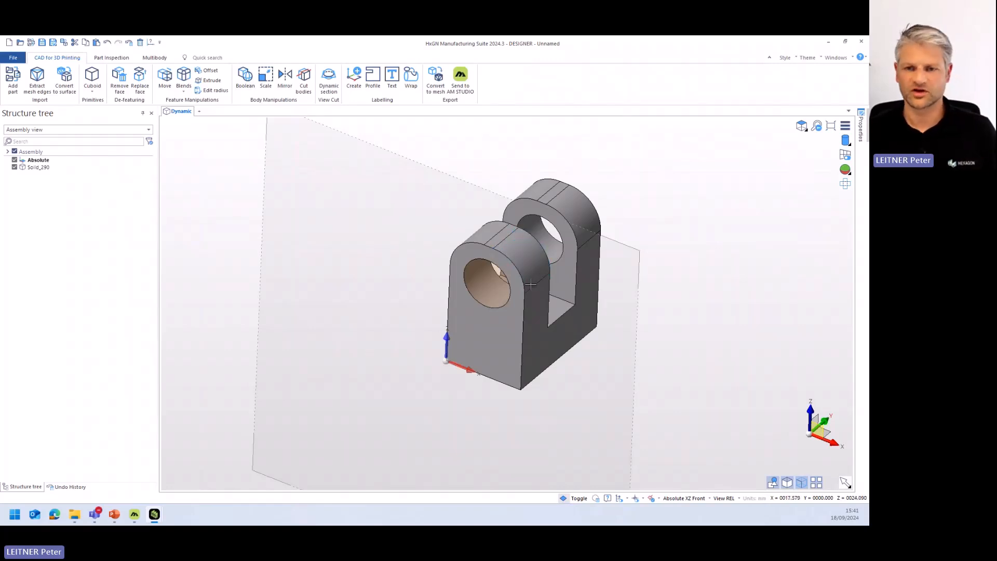
pyautogui.moveTo(385, 329); pyautogui.dragTo(410, 291, button='middle')
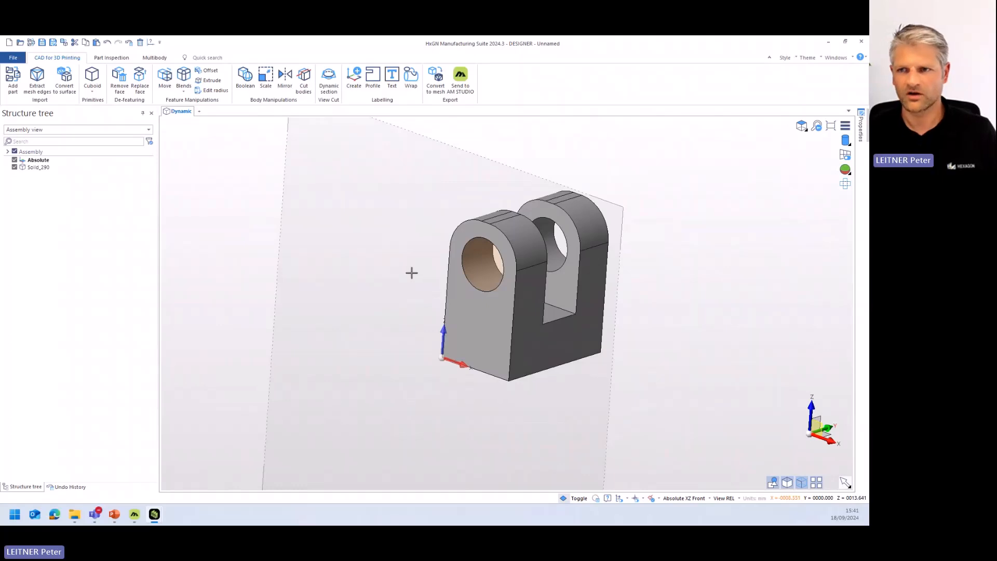
# - Close the block model without saving the changes and bring up the window with the E15_01_03_01_008_Underbodymount_Front (2) part
pyautogui.click(862, 41)
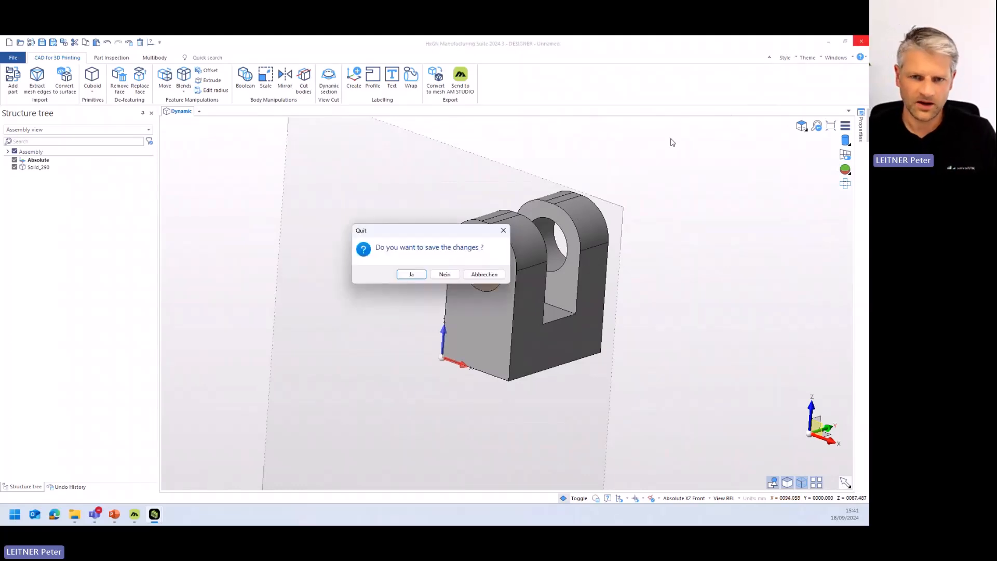
pyautogui.click(433, 281)
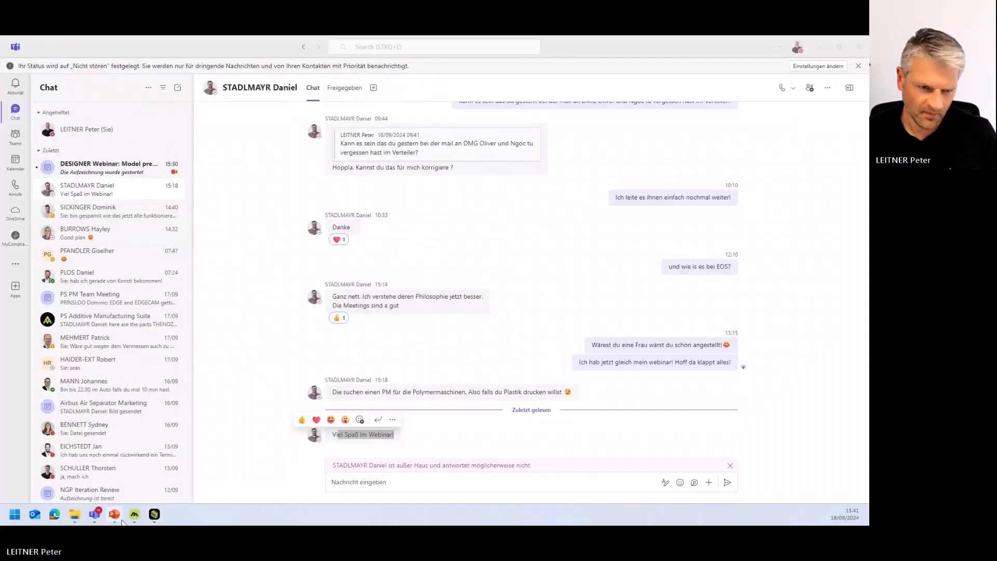
pyautogui.moveTo(868, 143); pyautogui.dragTo(445, 38)
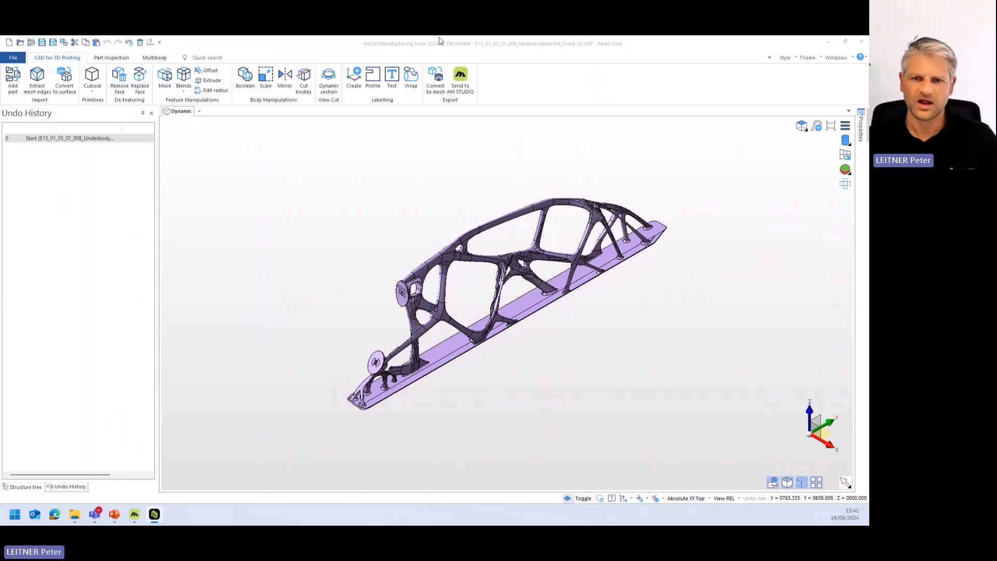
# - Examine the underbody mount's branching structure from several sides, including the faces around the hole of its round flange
pyautogui.scroll(3, 409, 301)
pyautogui.scroll(-1, 408, 302)
pyautogui.moveTo(408, 302); pyautogui.dragTo(418, 289, button='middle')
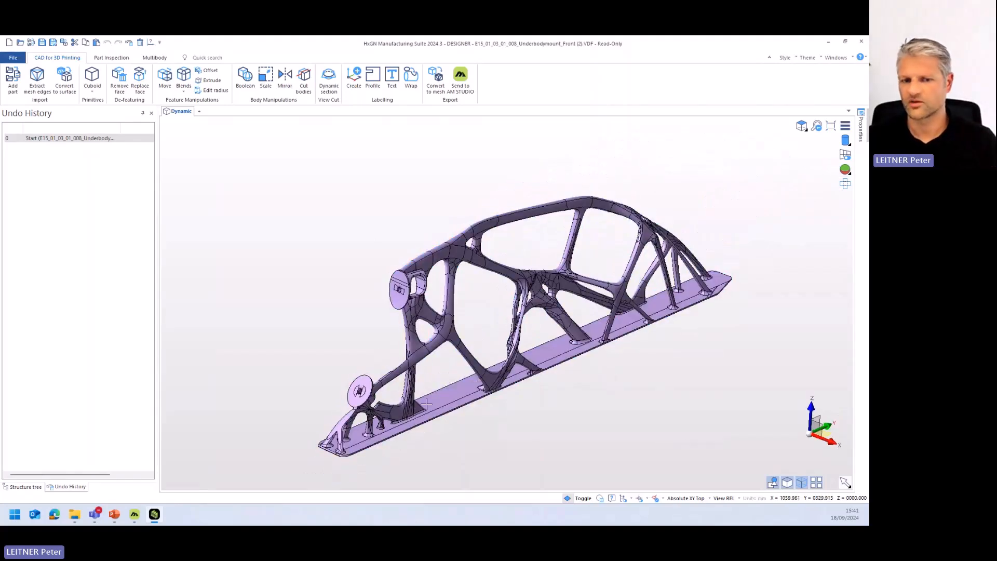
pyautogui.moveTo(578, 350); pyautogui.dragTo(535, 368, button='middle')
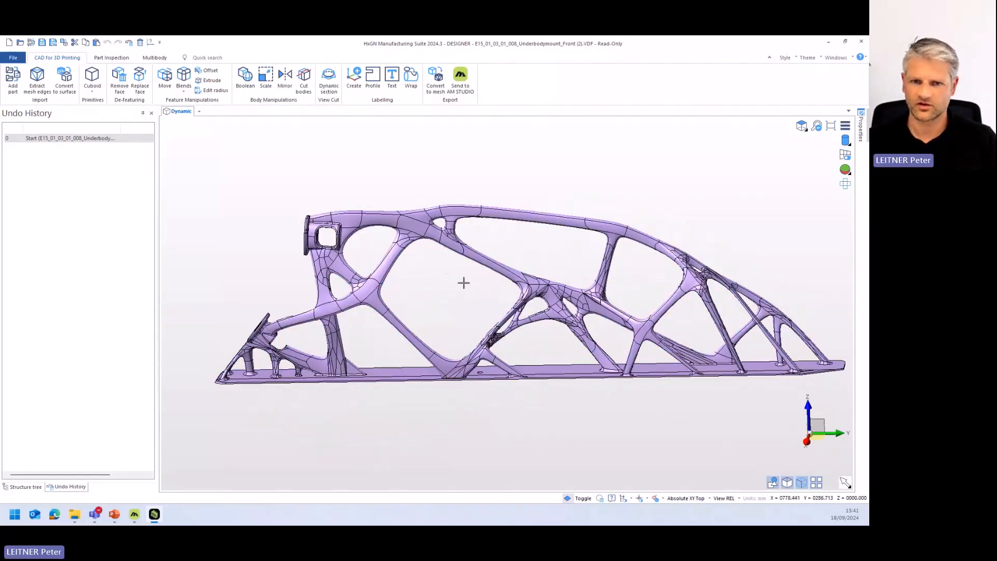
pyautogui.moveTo(461, 301); pyautogui.dragTo(601, 295, button='middle')
pyautogui.scroll(10, 648, 397)
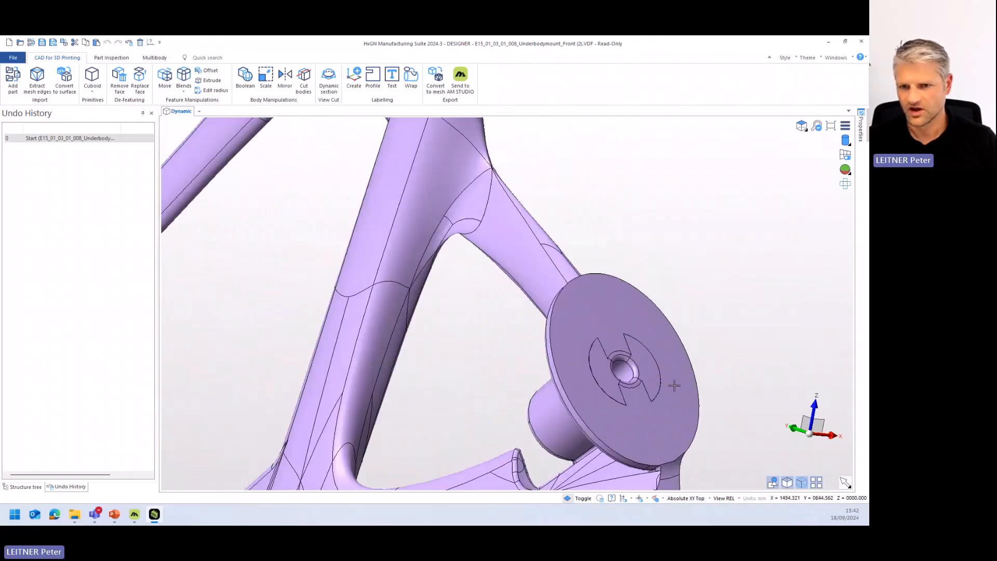
pyautogui.scroll(3, 668, 394)
pyautogui.scroll(-1, 664, 396)
pyautogui.moveTo(664, 396); pyautogui.dragTo(485, 247, button='middle')
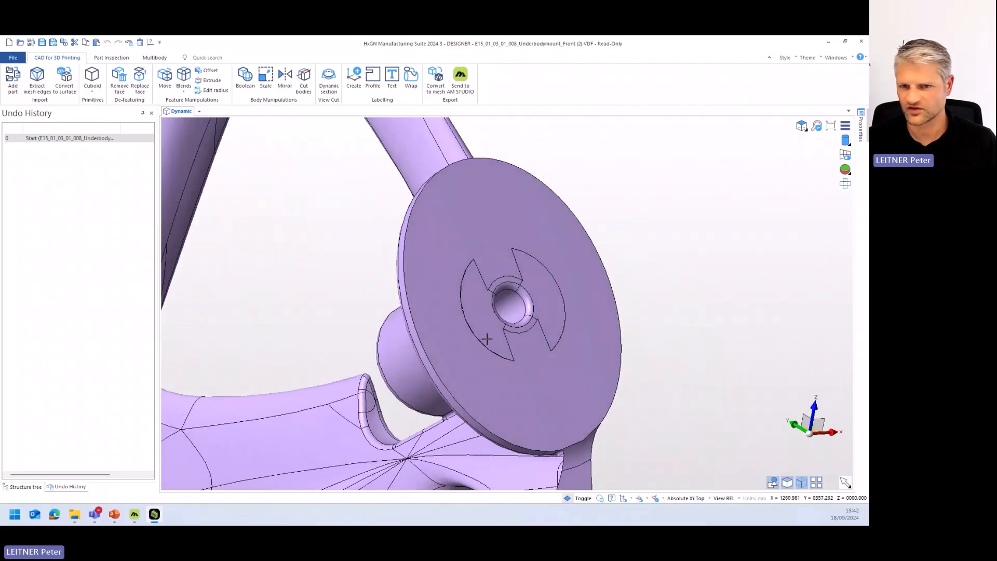
pyautogui.moveTo(590, 316)
pyautogui.mouseDown(button='middle')
pyautogui.moveTo(616, 301)
pyautogui.moveTo(582, 319)
pyautogui.mouseUp(button='middle')
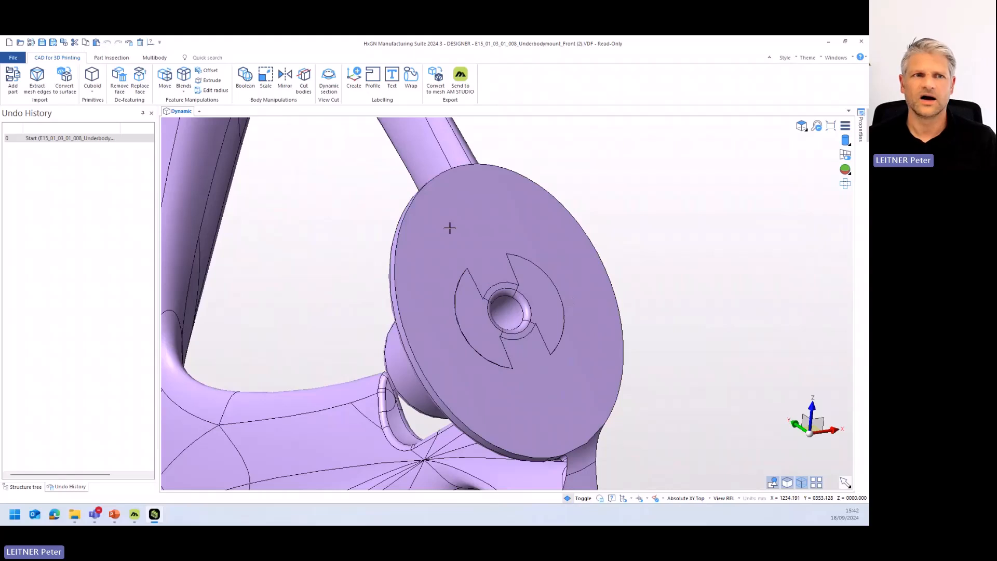
# - Use Replace face to replace the two crescent-shaped faces and the ring faces around the flange hole with the flange's flat outer face
pyautogui.click(140, 88)
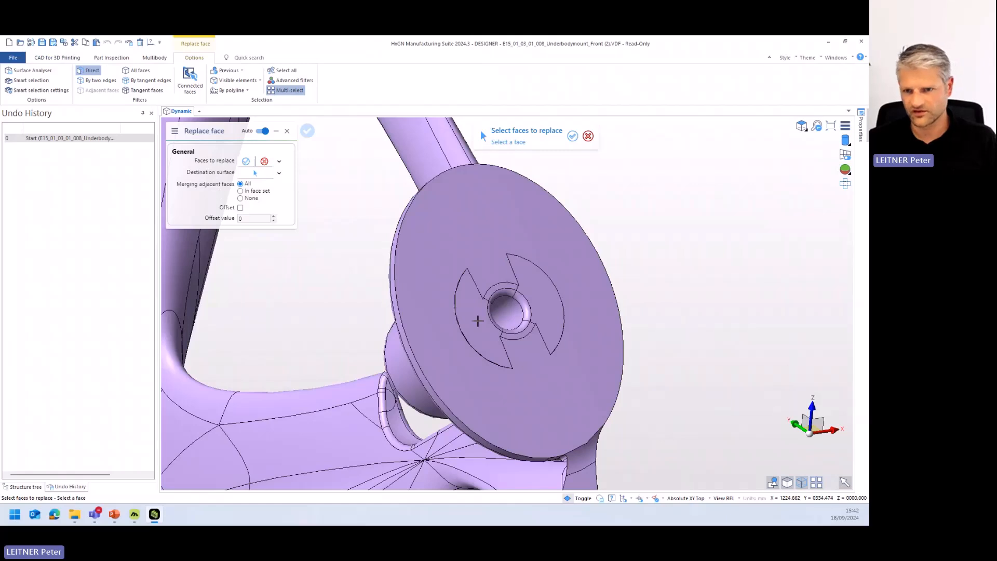
pyautogui.click(542, 303)
pyautogui.click(488, 333)
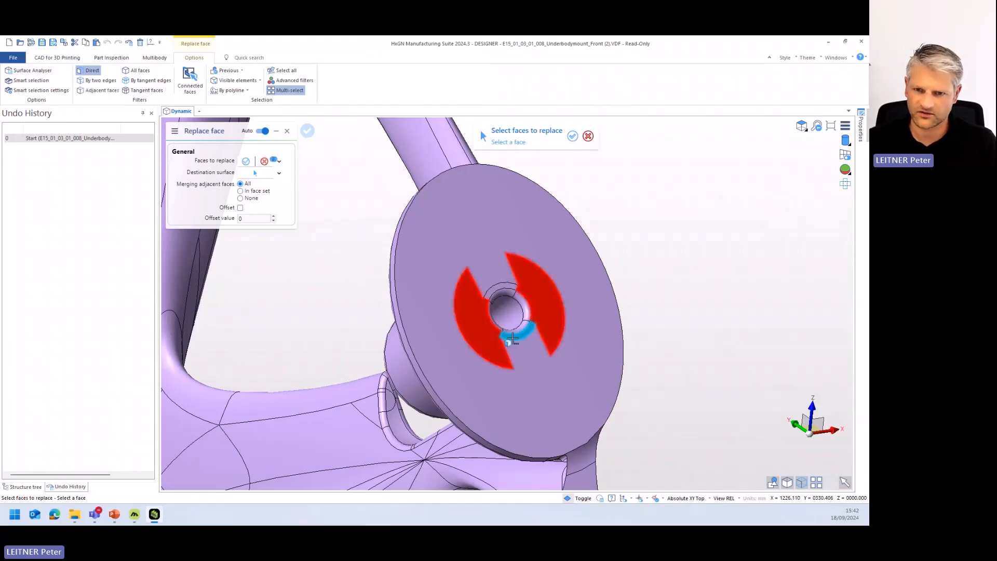
pyautogui.scroll(10, 513, 339)
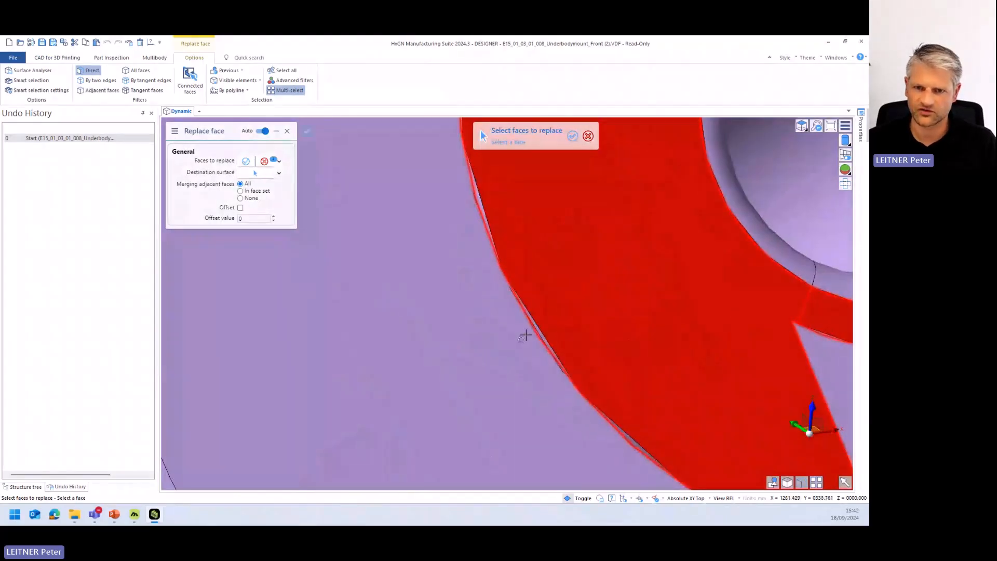
pyautogui.scroll(5, 532, 340)
pyautogui.scroll(-6, 574, 307)
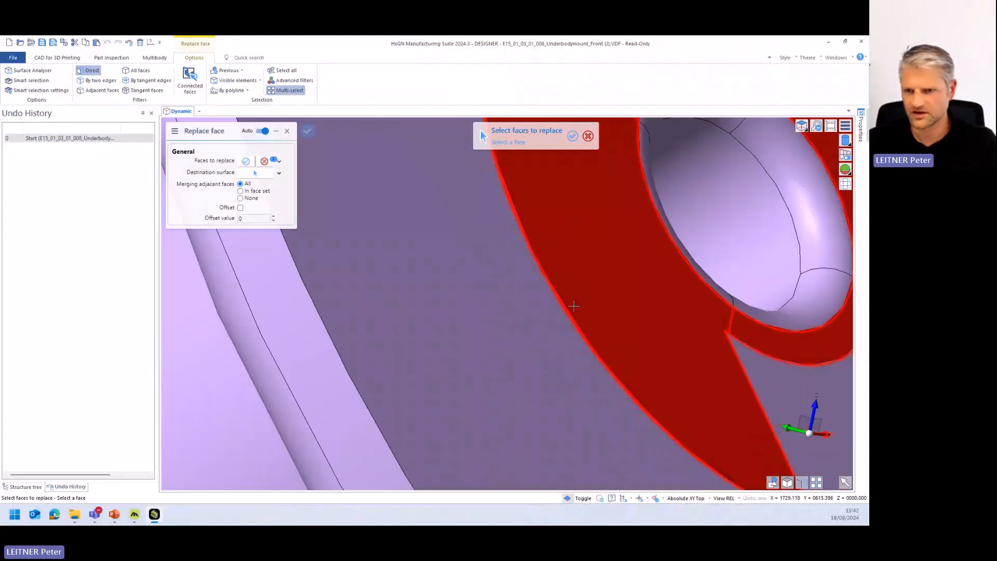
pyautogui.scroll(-6, 573, 307)
pyautogui.scroll(15, 587, 309)
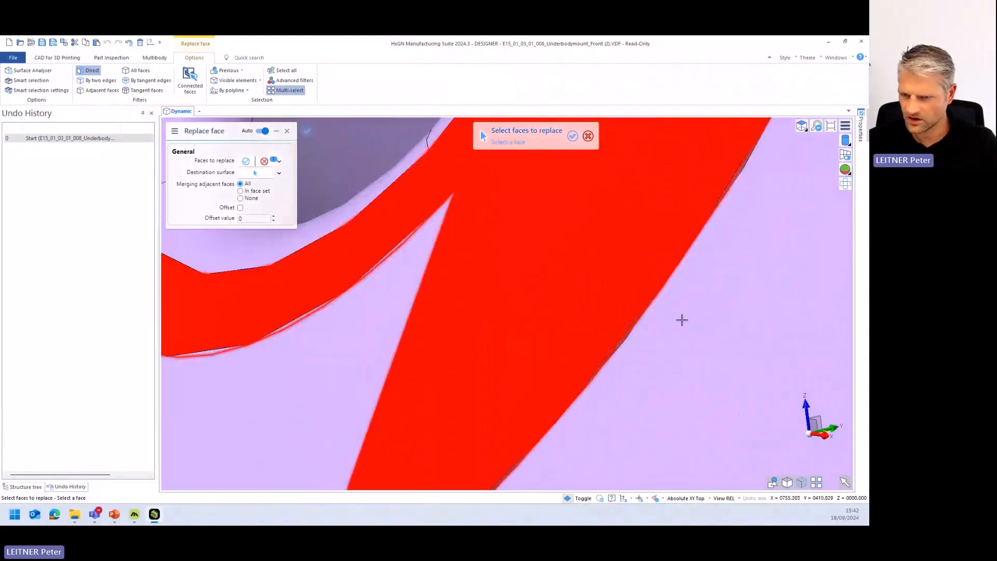
pyautogui.scroll(-10, 603, 307)
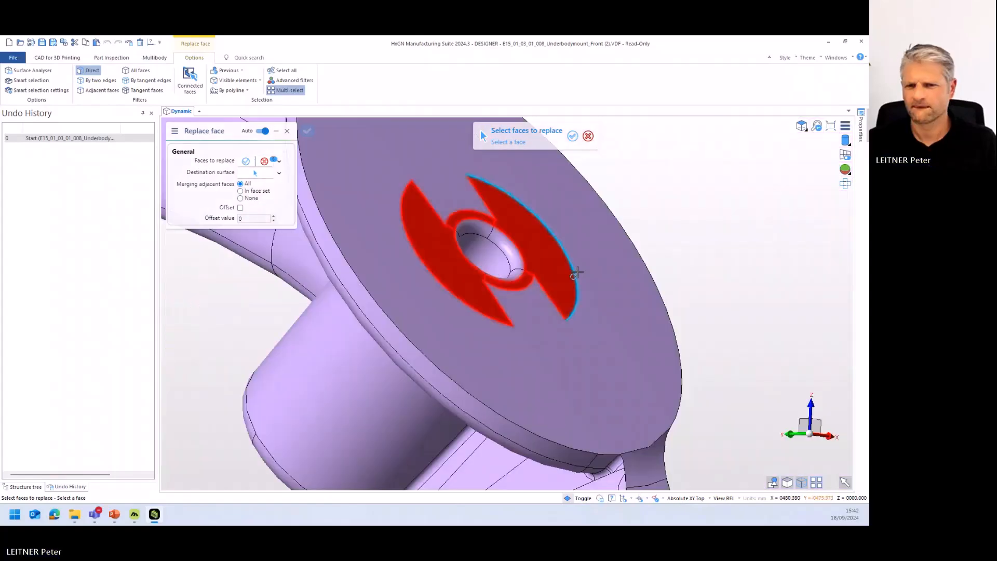
pyautogui.moveTo(578, 272); pyautogui.dragTo(614, 275, button='middle')
pyautogui.rightClick(614, 275)
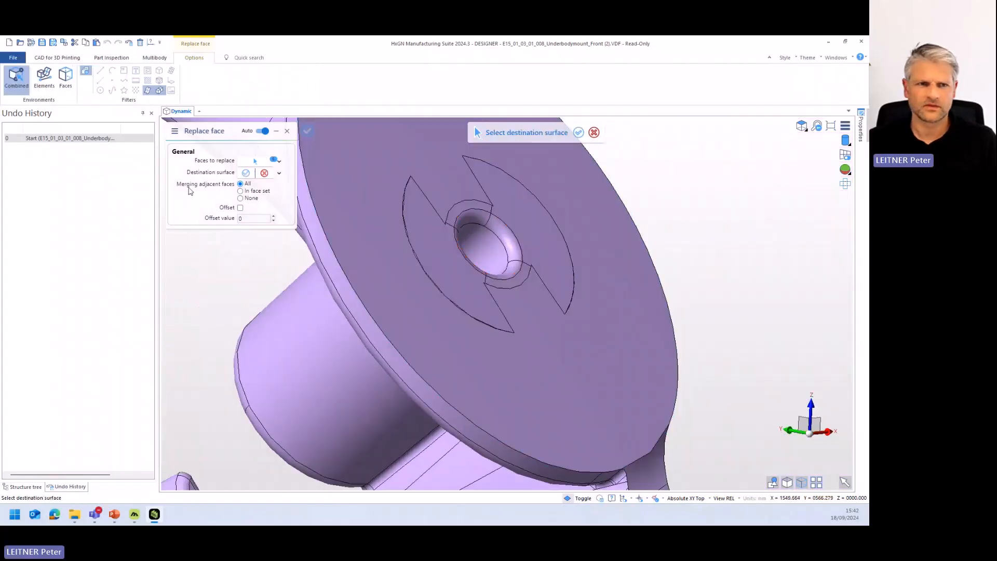
pyautogui.click(601, 394)
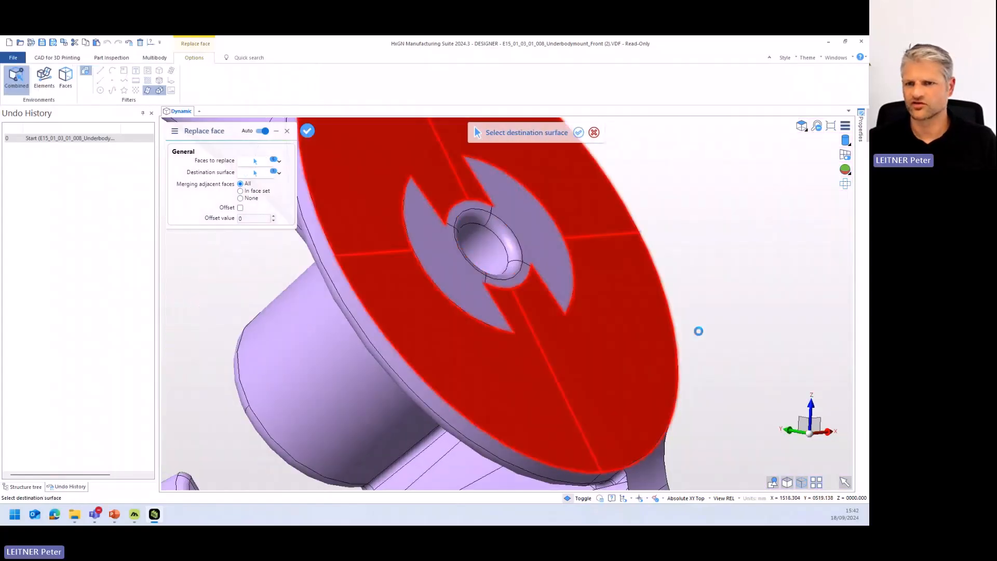
pyautogui.scroll(-5, 650, 312)
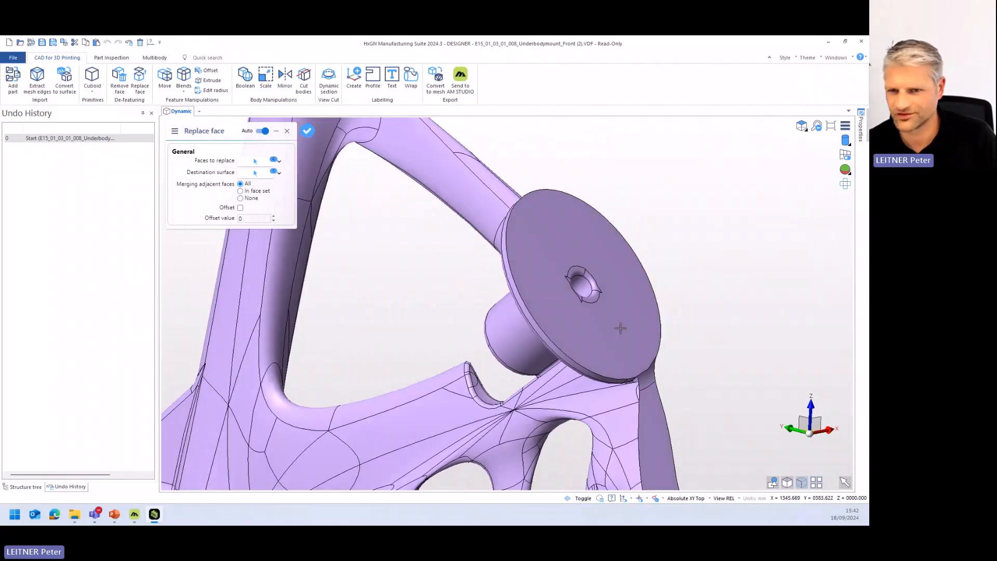
pyautogui.rightClick(675, 297)
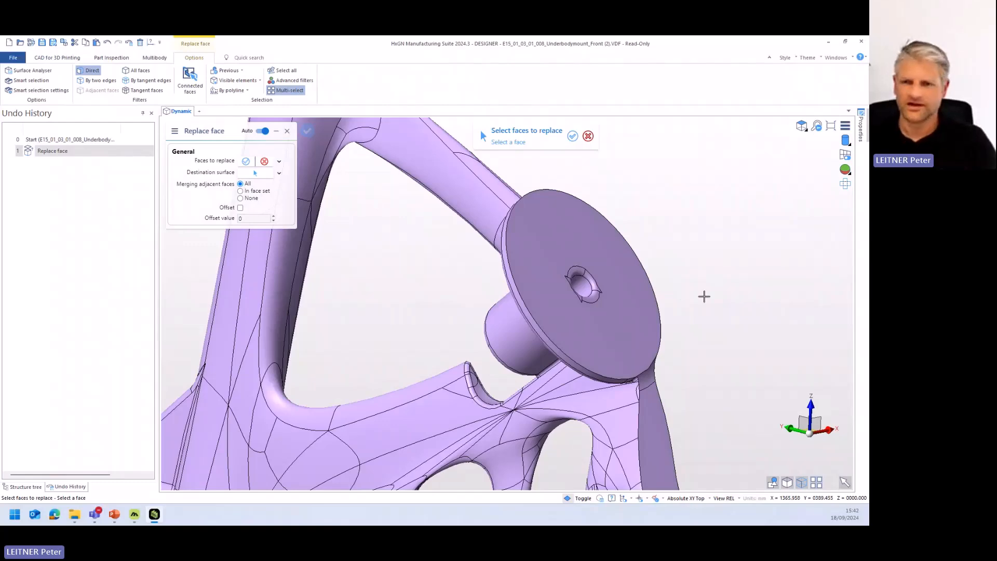
pyautogui.rightClick(685, 303)
pyautogui.moveTo(653, 297); pyautogui.dragTo(655, 309, button='middle')
pyautogui.scroll(2, 649, 309)
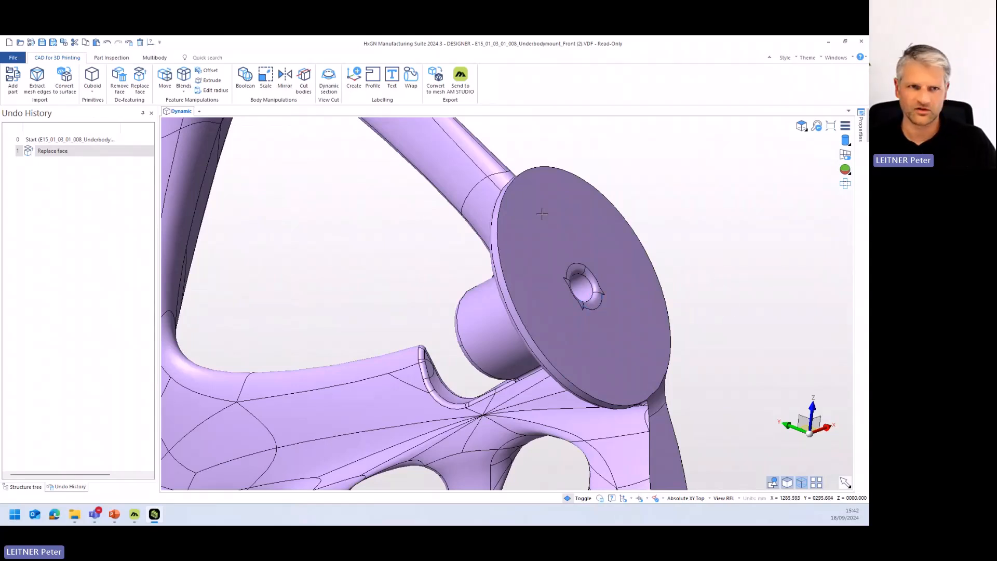
# - Use Replace face to replace the rounded edge faces at both ends of the lower flange's hole with the hole's cylindrical face
pyautogui.click(139, 81)
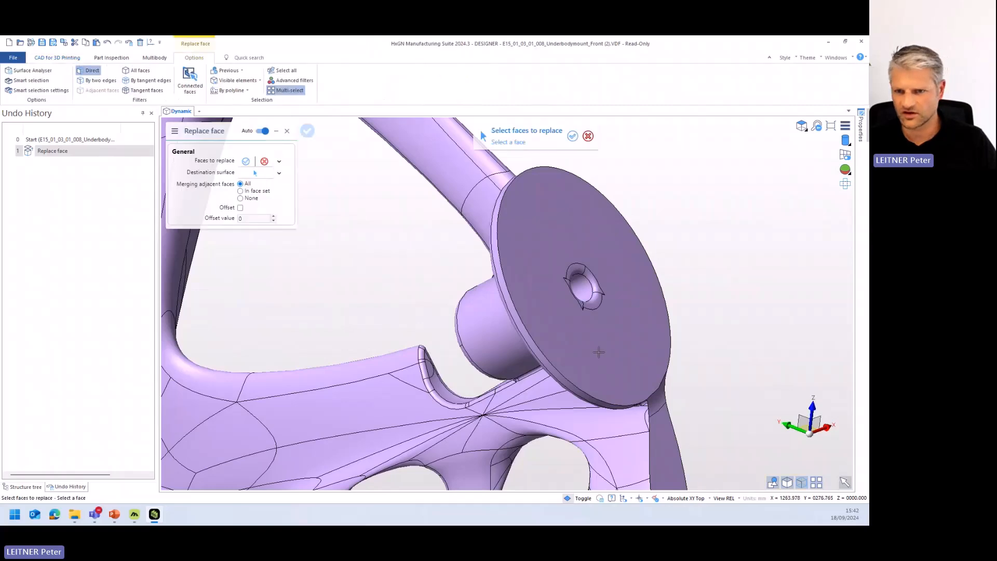
pyautogui.click(596, 303)
pyautogui.click(597, 281)
pyautogui.click(576, 271)
pyautogui.moveTo(579, 274); pyautogui.dragTo(558, 309, button='middle')
pyautogui.click(562, 301)
pyautogui.moveTo(605, 332); pyautogui.dragTo(694, 298, button='middle')
pyautogui.scroll(5, 571, 354)
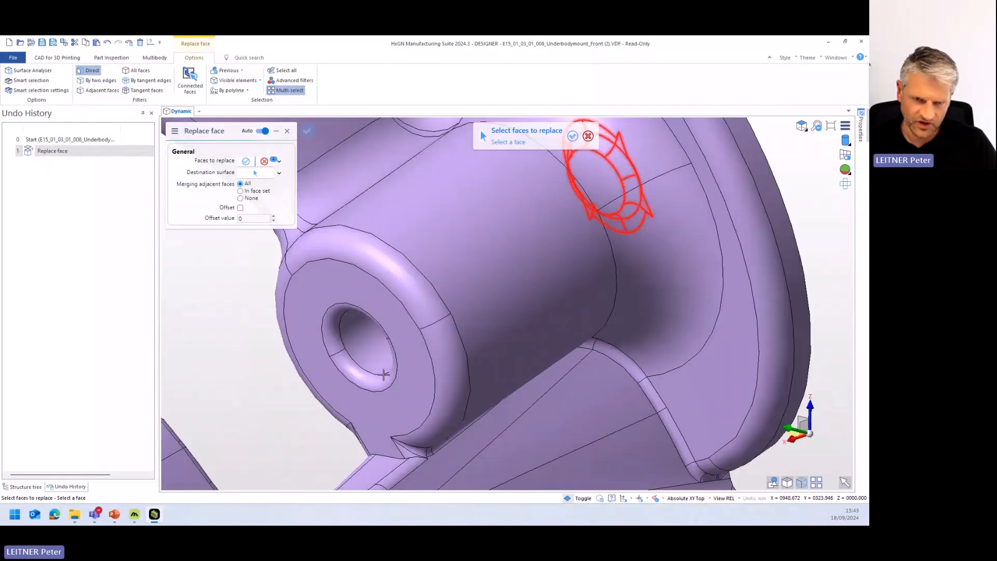
pyautogui.click(330, 330)
pyautogui.scroll(-5, 547, 298)
pyautogui.moveTo(570, 288); pyautogui.dragTo(501, 314, button='middle')
pyautogui.rightClick(501, 313)
pyautogui.click(628, 244)
pyautogui.moveTo(625, 268); pyautogui.dragTo(640, 273, button='middle')
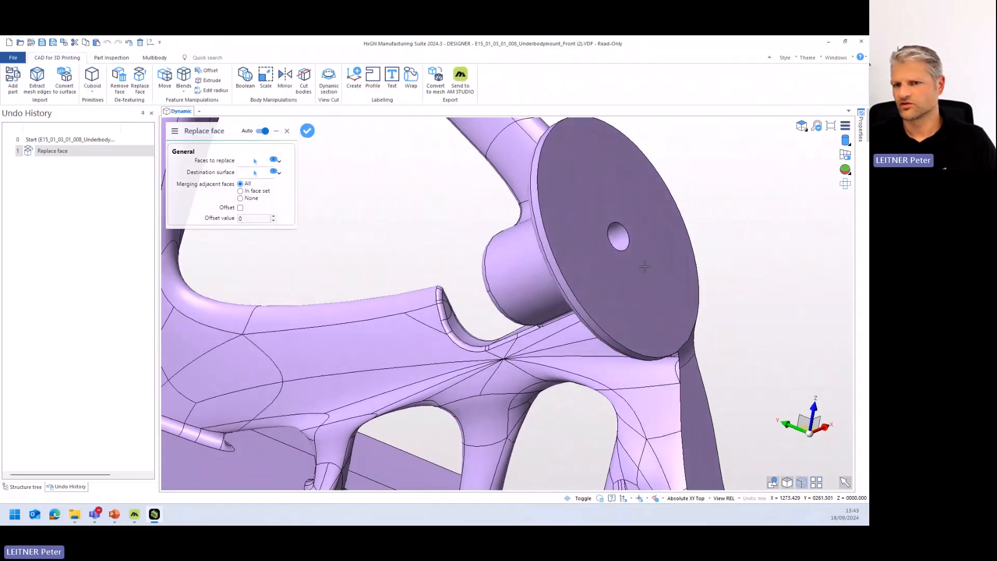
pyautogui.scroll(-3, 640, 272)
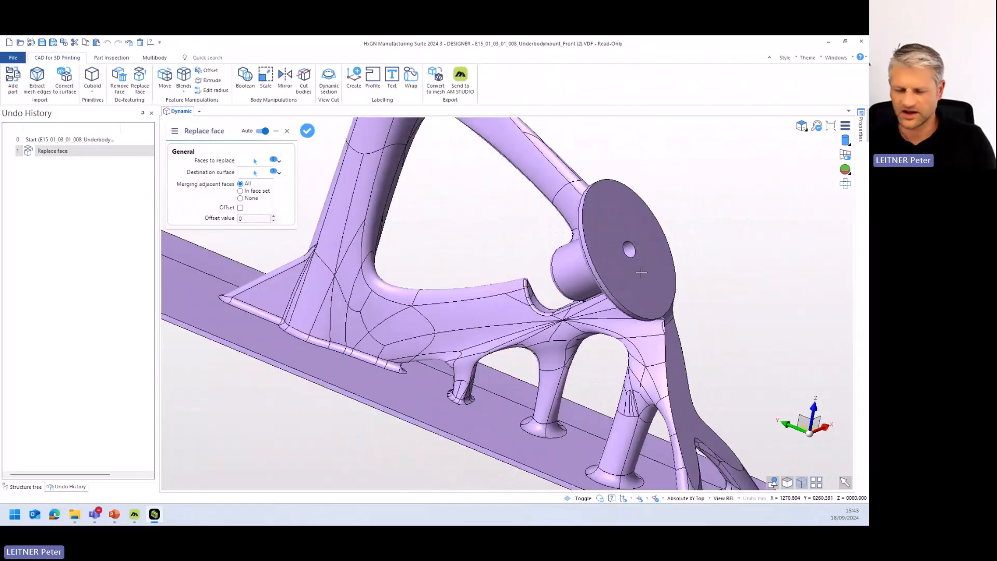
pyautogui.click(652, 258)
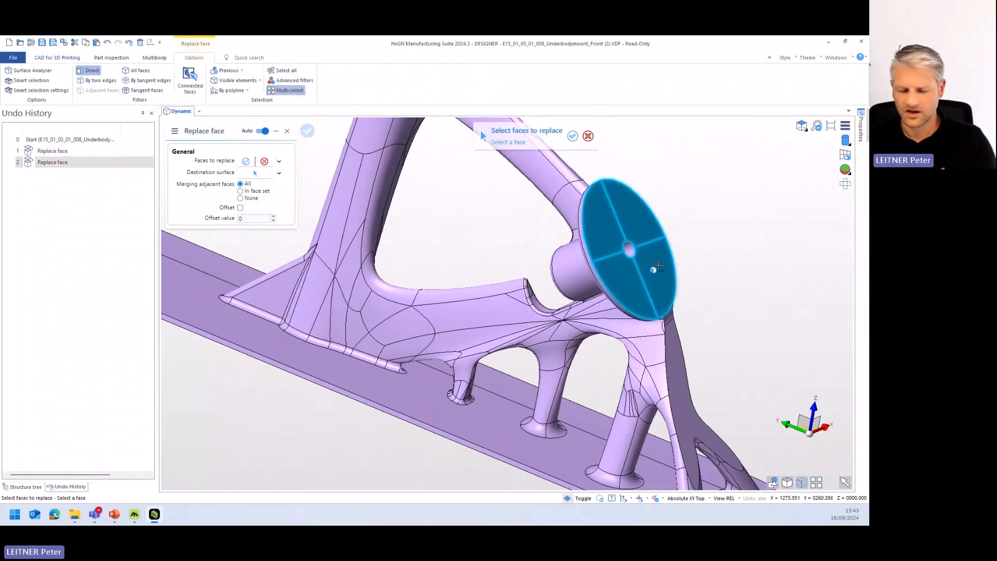
# - Examine the lower round flange and its position relative to the upper flange on the mount's frame
pyautogui.moveTo(630, 274); pyautogui.dragTo(604, 338, button='middle')
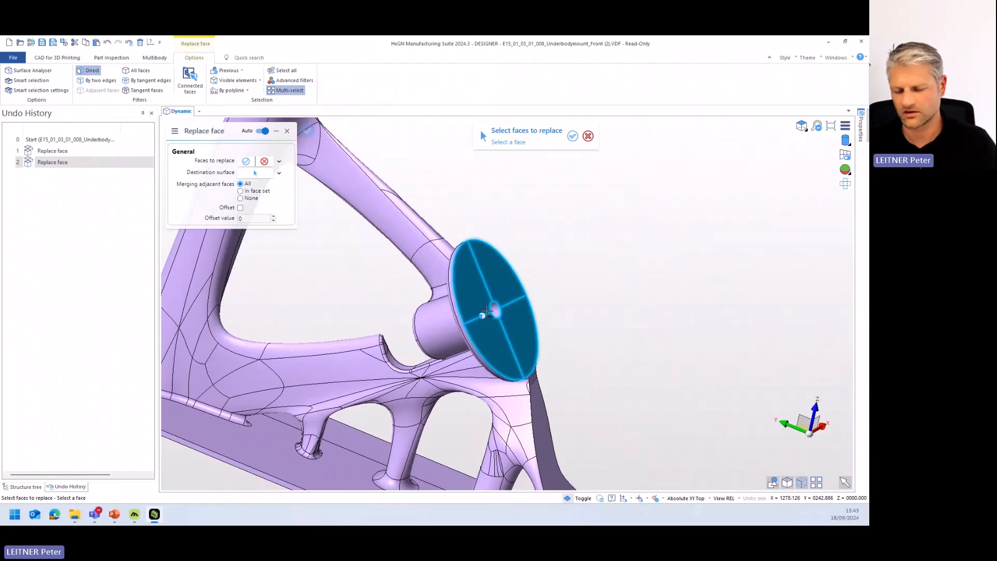
pyautogui.scroll(-6, 487, 312)
pyautogui.moveTo(488, 296); pyautogui.dragTo(528, 316, button='middle')
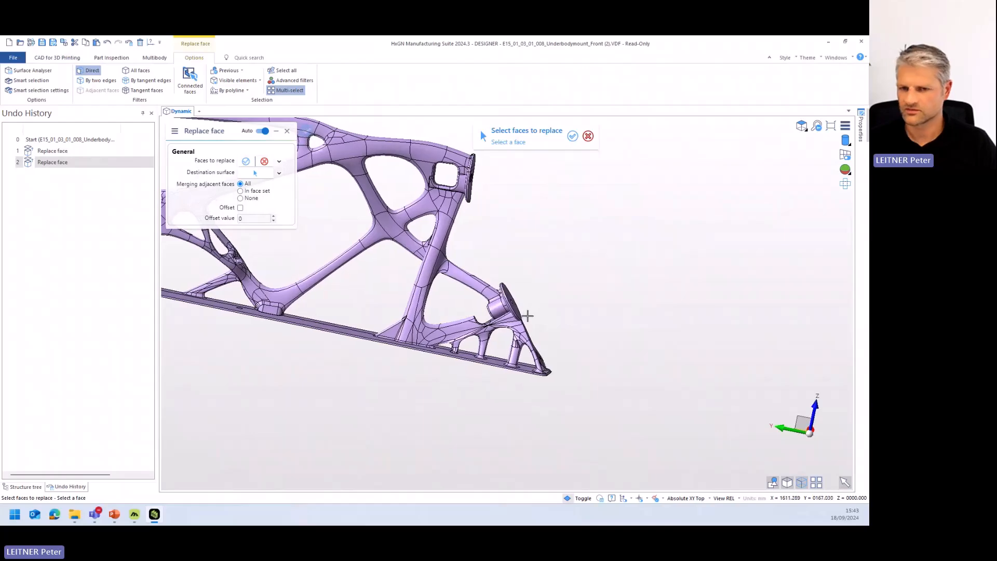
pyautogui.scroll(3, 528, 316)
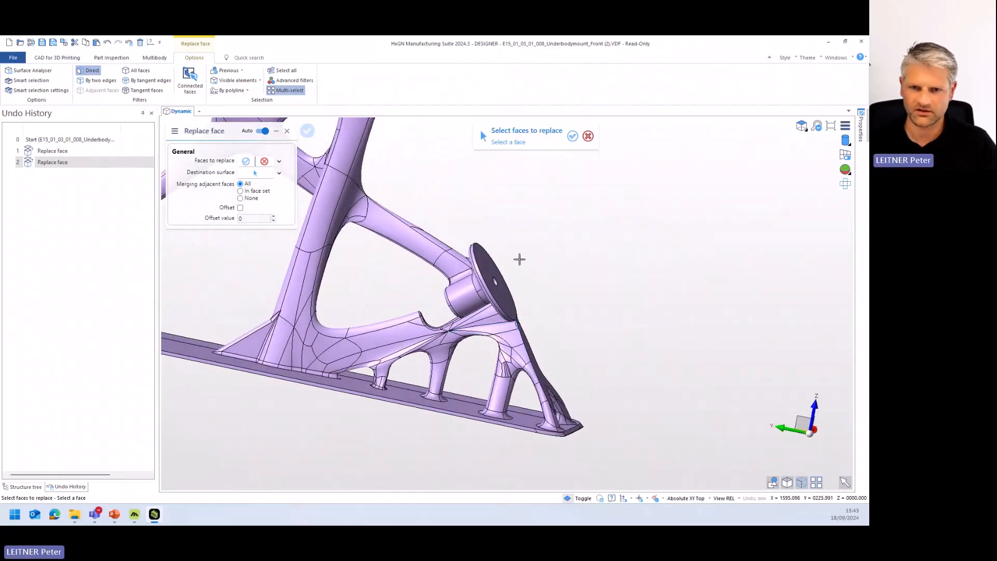
pyautogui.moveTo(521, 305); pyautogui.dragTo(475, 303, button='middle')
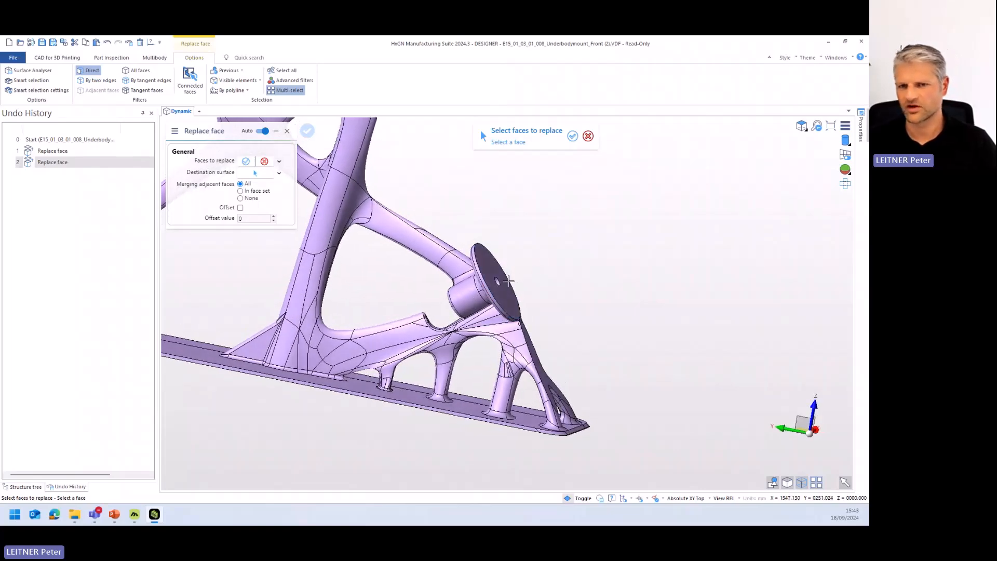
pyautogui.scroll(-4, 494, 275)
pyautogui.scroll(2, 496, 244)
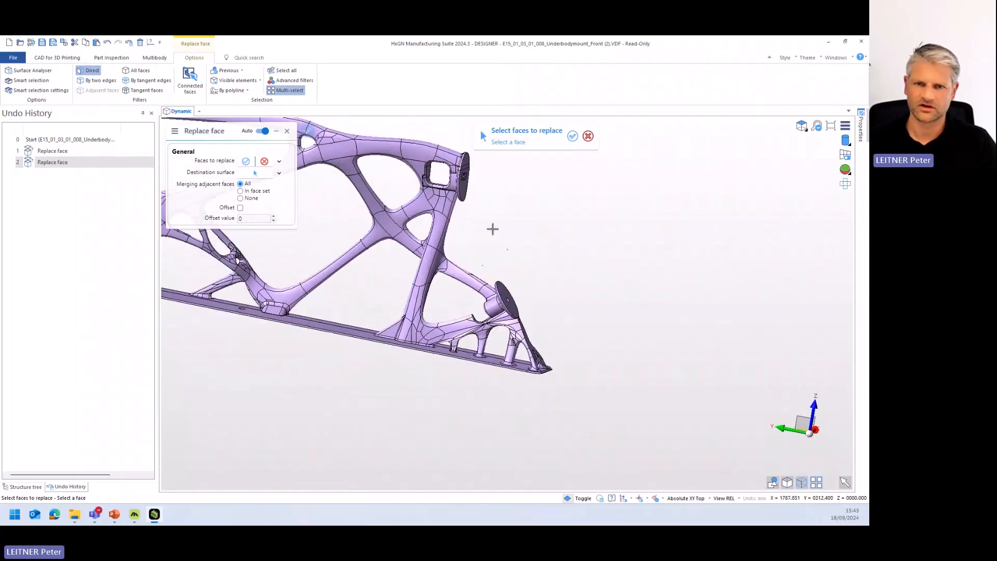
pyautogui.scroll(-2, 492, 229)
# - Replace the two bow-tie-shaped faces and the ring faces around the upper flange's hole with the flange's flat outer face
pyautogui.moveTo(488, 224); pyautogui.dragTo(476, 338, button='middle')
pyautogui.scroll(5, 463, 194)
pyautogui.scroll(1, 478, 273)
pyautogui.moveTo(476, 268); pyautogui.dragTo(491, 260, button='middle')
pyautogui.scroll(4, 488, 276)
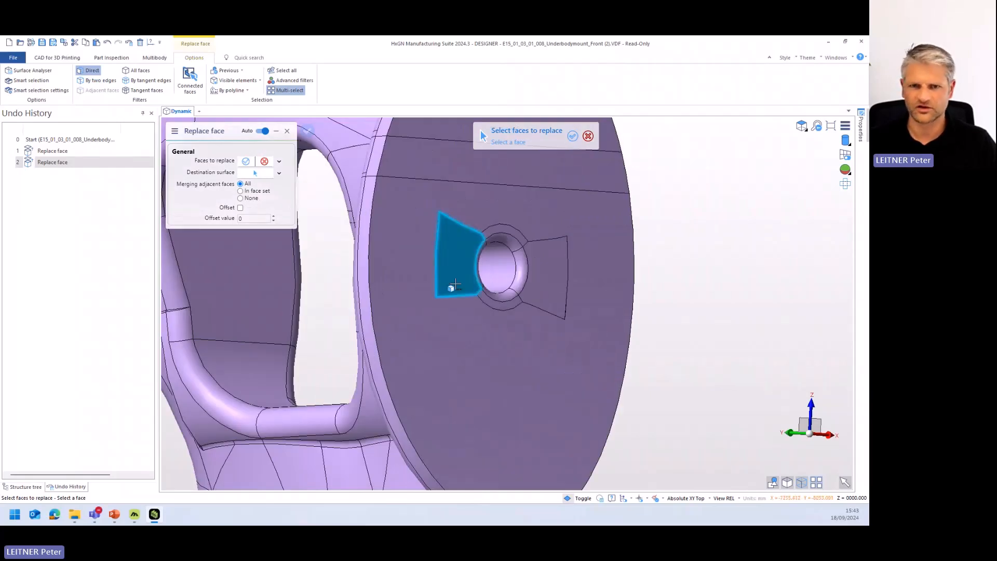
pyautogui.moveTo(463, 256); pyautogui.dragTo(493, 283, button='middle')
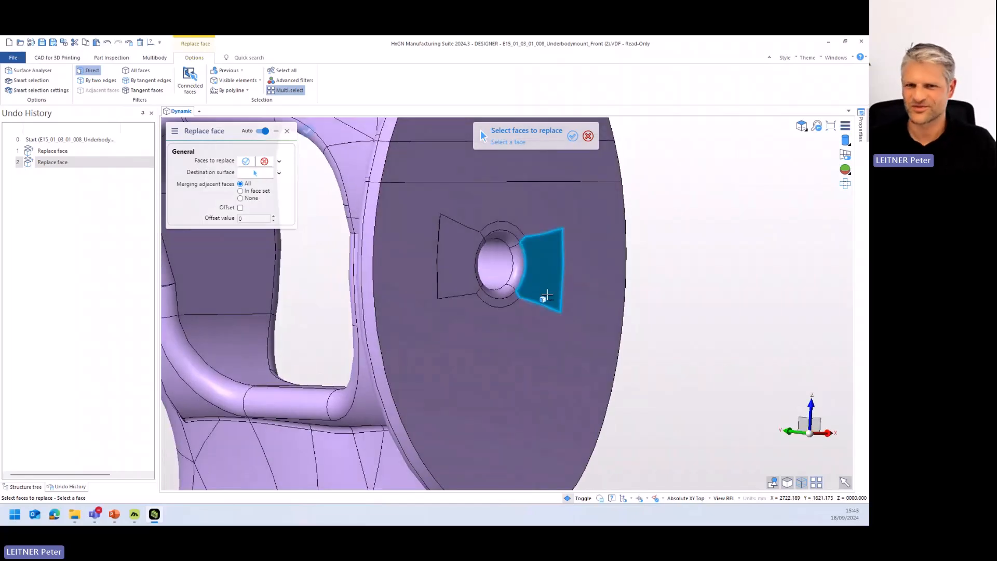
pyautogui.click(547, 290)
pyautogui.click(459, 280)
pyautogui.click(495, 232)
pyautogui.scroll(5, 463, 241)
pyautogui.scroll(-2, 450, 281)
pyautogui.scroll(3, 450, 281)
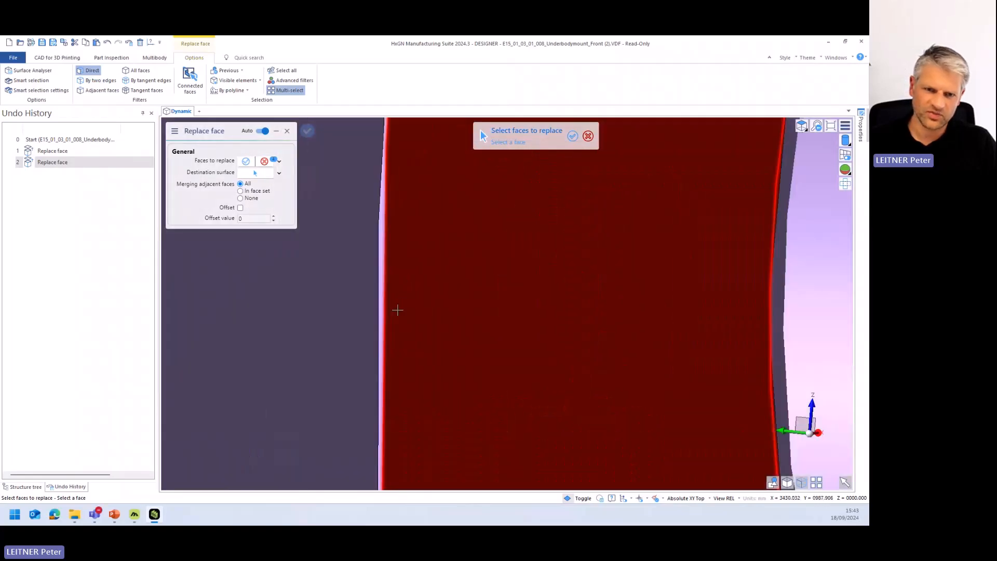
pyautogui.scroll(-4, 397, 312)
pyautogui.moveTo(610, 313); pyautogui.dragTo(564, 339, button='middle')
pyautogui.scroll(5, 566, 334)
pyautogui.click(542, 312)
pyautogui.scroll(-6, 542, 312)
pyautogui.middleClick(561, 357)
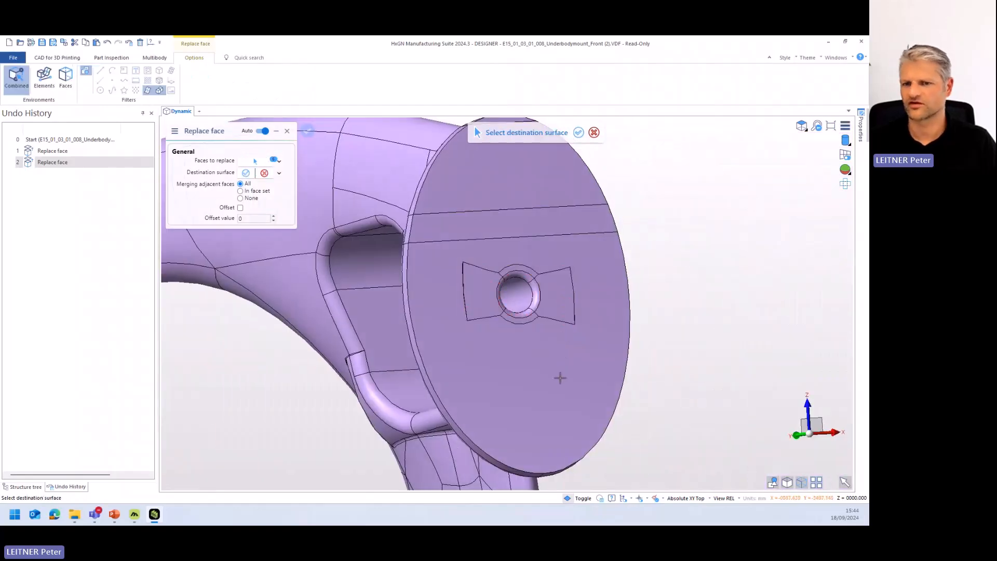
pyautogui.click(558, 378)
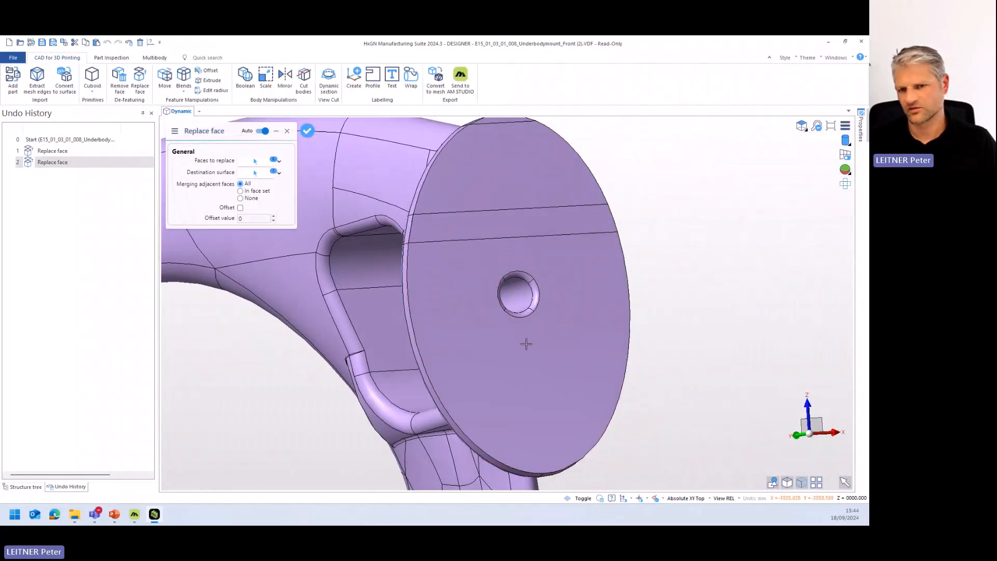
pyautogui.moveTo(527, 363)
pyautogui.mouseDown(button='middle')
pyautogui.moveTo(570, 367)
pyautogui.moveTo(505, 363)
pyautogui.moveTo(523, 351)
pyautogui.moveTo(519, 361)
pyautogui.mouseUp(button='middle')
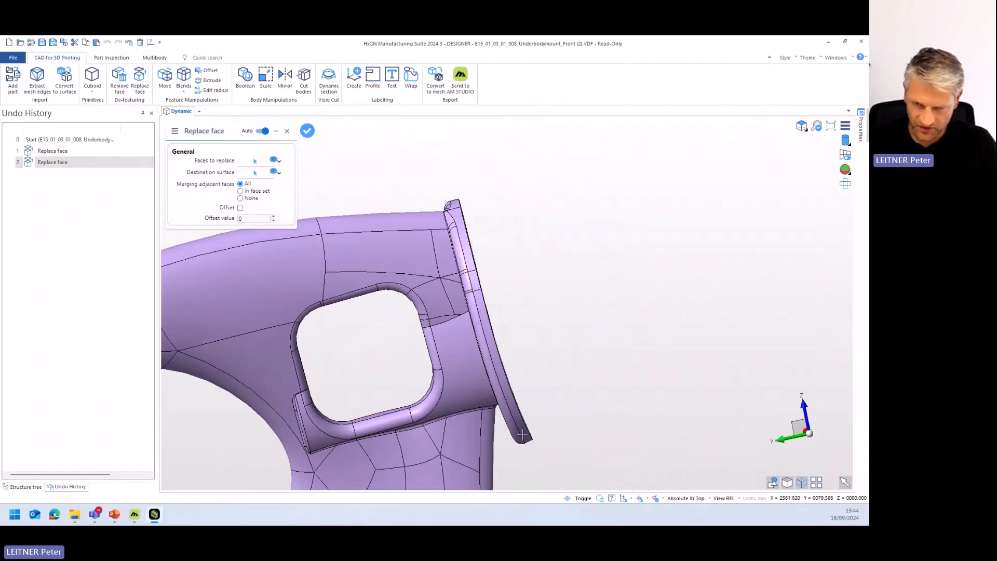
pyautogui.moveTo(527, 343); pyautogui.dragTo(491, 288, button='middle')
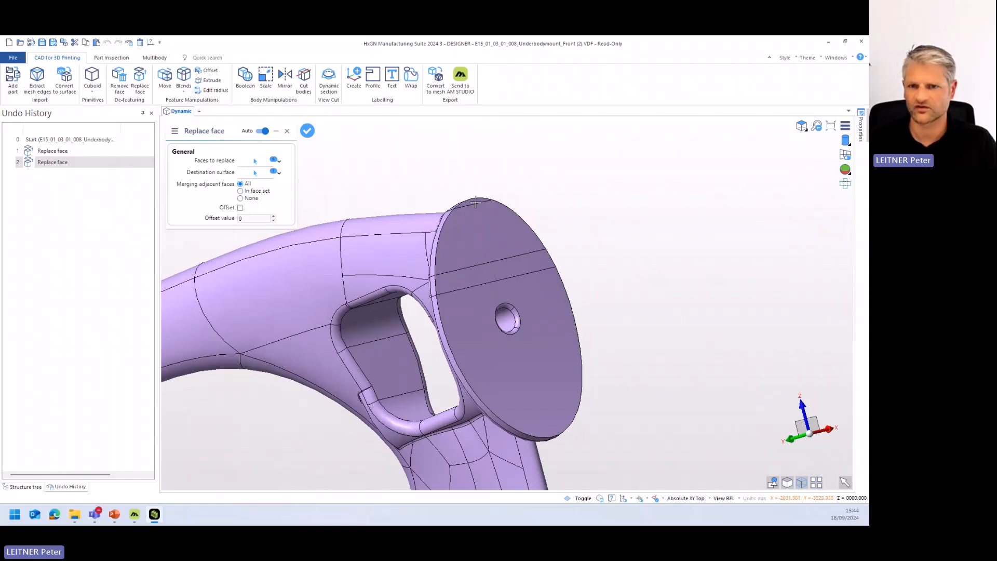
pyautogui.rightClick(626, 252)
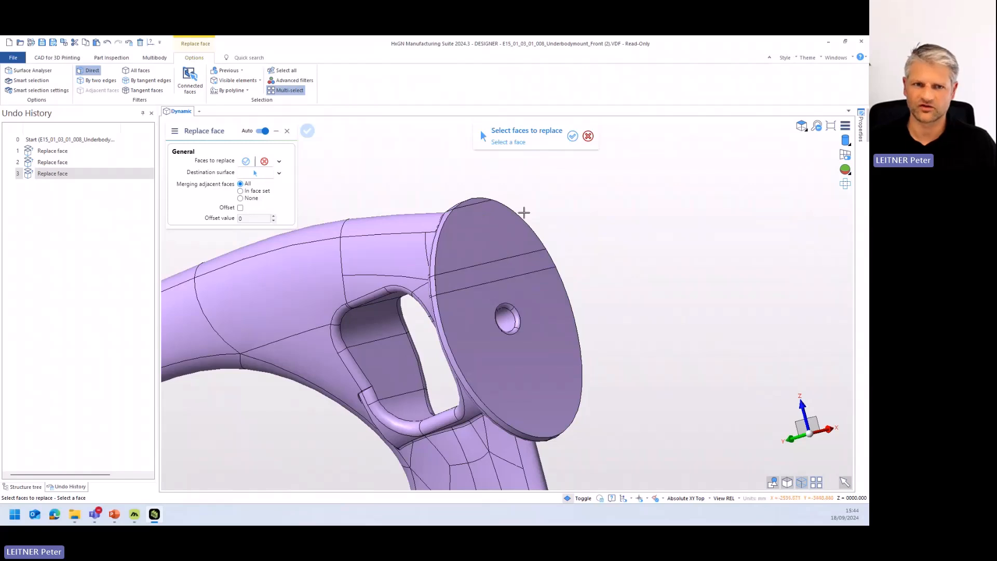
# - Replace the split faces across the upper part of the upper flange with its large flat face around the hole
pyautogui.click(476, 200)
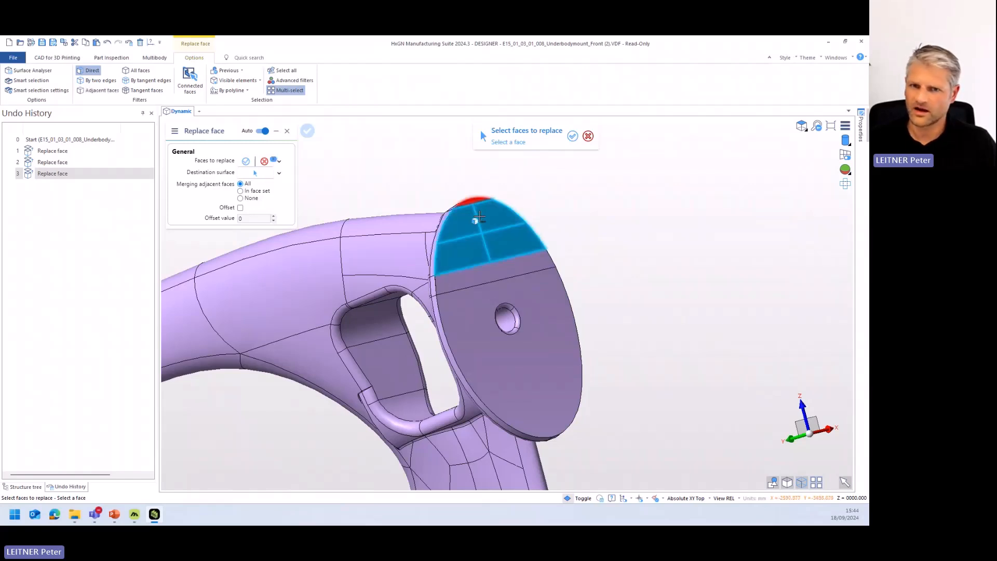
pyautogui.click(537, 305)
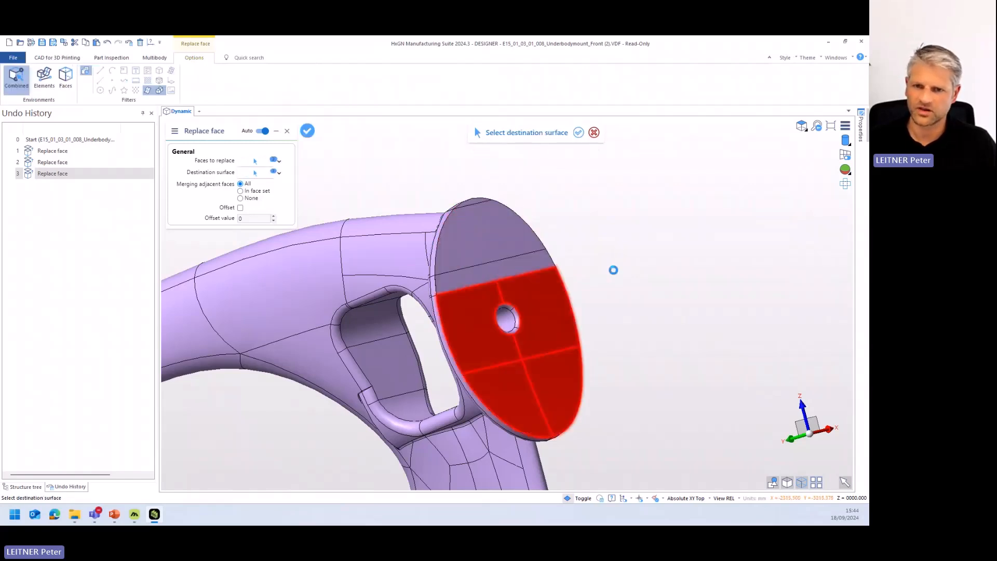
pyautogui.moveTo(616, 274); pyautogui.dragTo(590, 329, button='middle')
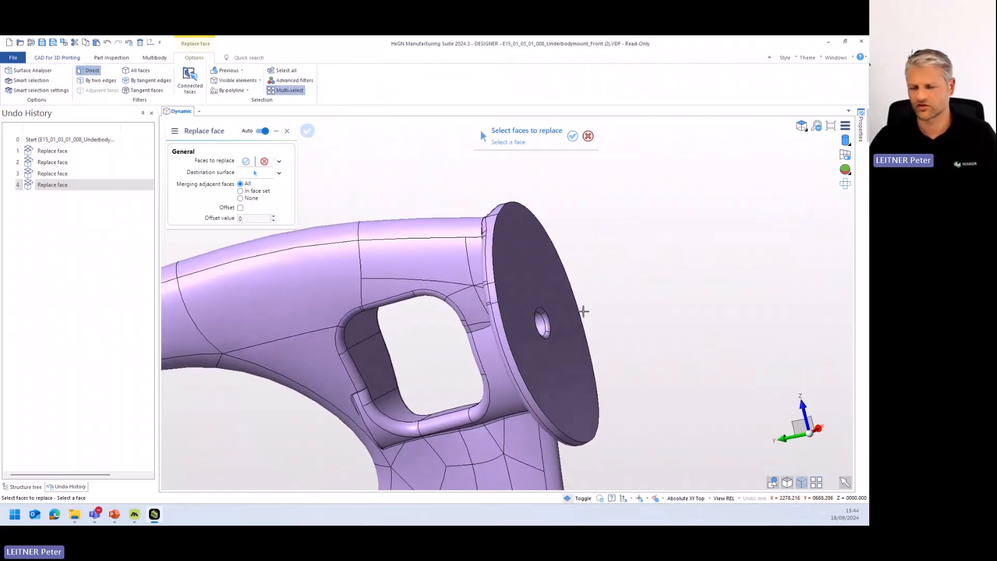
# - Replace the rounded edge faces at both ends of the upper flange's hole with the hole's cylindrical face
pyautogui.moveTo(582, 311); pyautogui.dragTo(577, 317, button='middle')
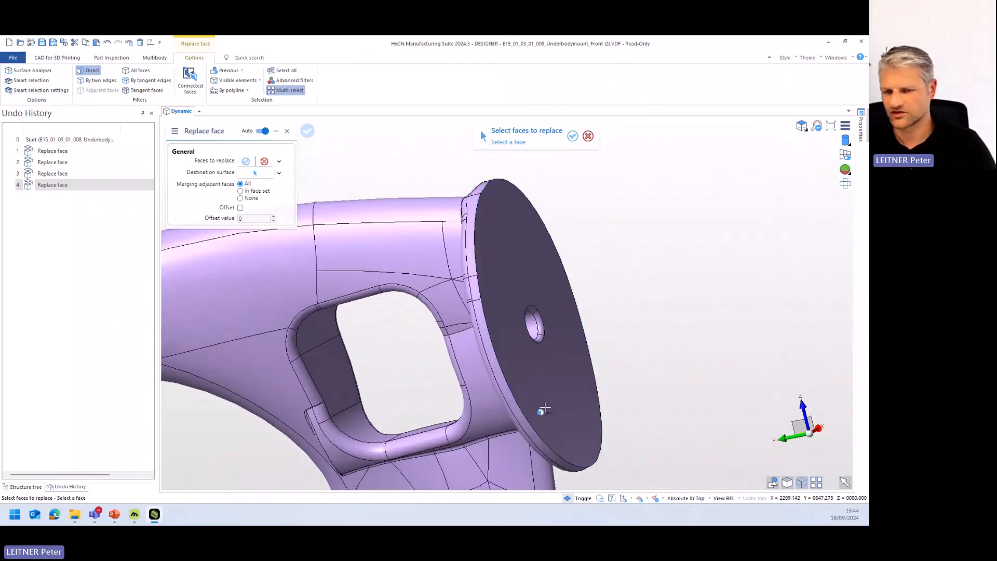
pyautogui.click(540, 326)
pyautogui.moveTo(540, 325); pyautogui.dragTo(519, 345, button='middle')
pyautogui.click(532, 343)
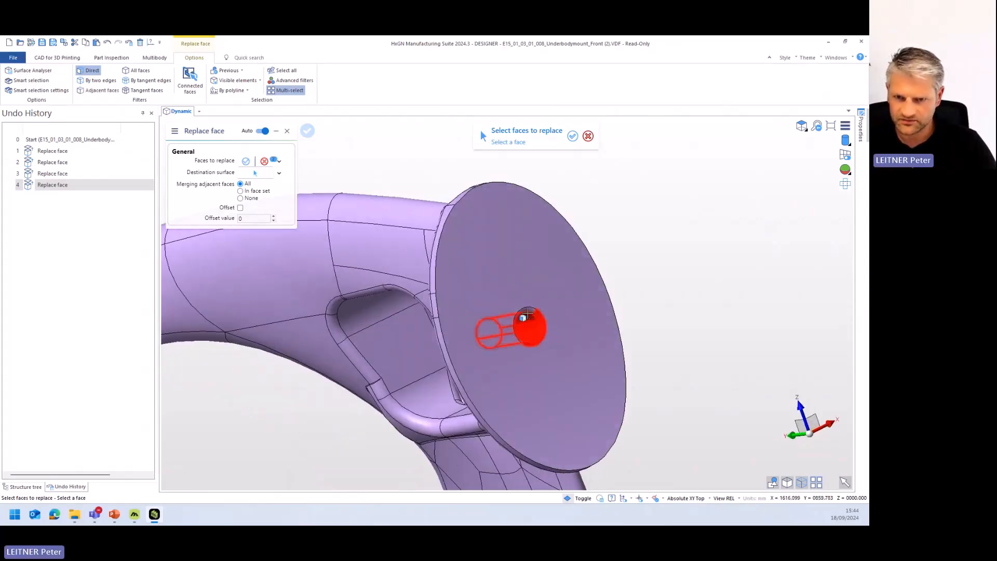
pyautogui.click(528, 312)
pyautogui.moveTo(528, 312); pyautogui.dragTo(708, 313, button='middle')
pyautogui.scroll(6, 494, 342)
pyautogui.scroll(-8, 711, 313)
pyautogui.scroll(6, 765, 307)
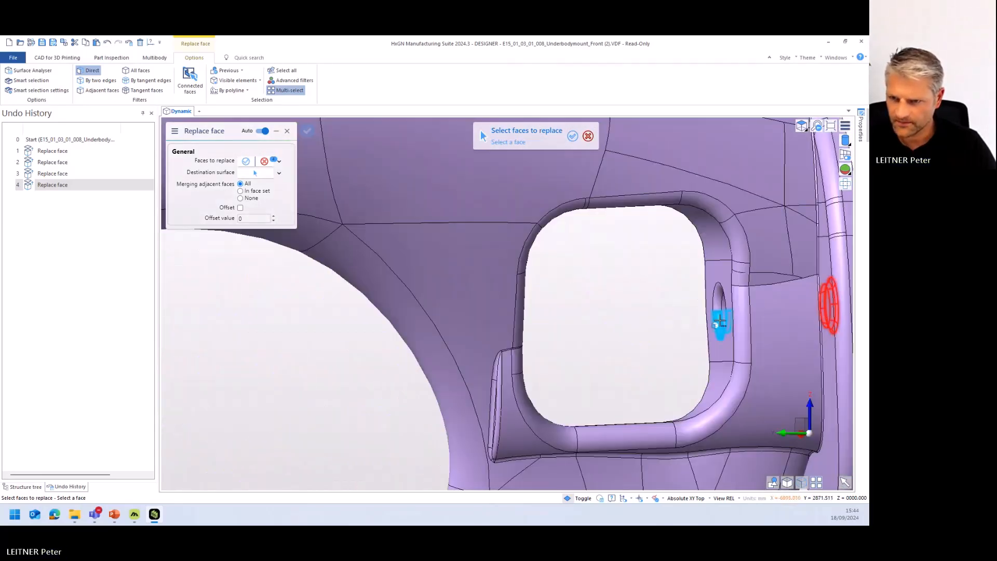
pyautogui.moveTo(719, 309); pyautogui.dragTo(635, 326, button='middle')
pyautogui.rightClick(635, 325)
pyautogui.click(784, 306)
pyautogui.scroll(-5, 678, 305)
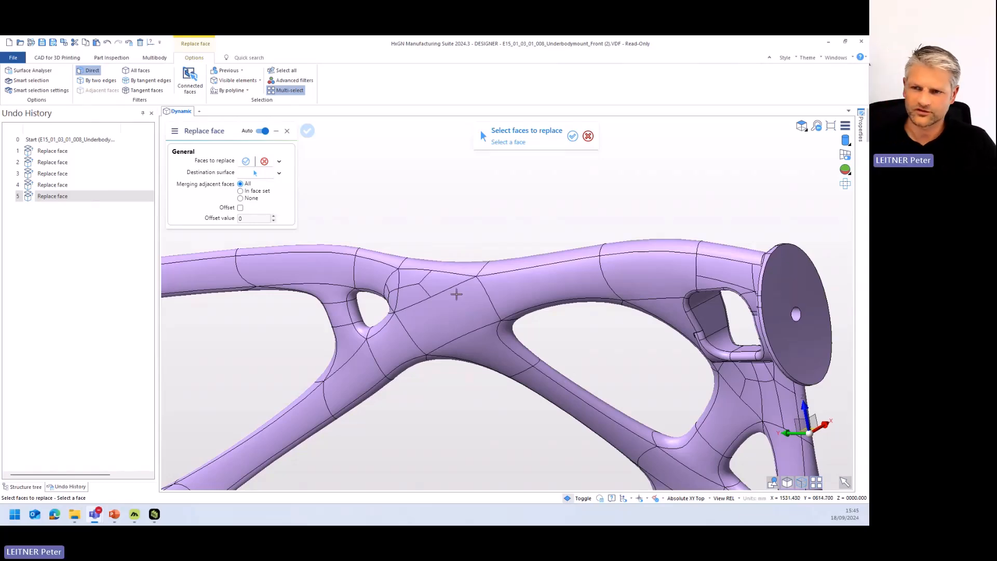
# - Examine the whole mount and the holes on the underside of its base plate, leaving the Replace face command
pyautogui.moveTo(597, 267)
pyautogui.mouseDown(button='middle')
pyautogui.moveTo(586, 303)
pyautogui.moveTo(597, 285)
pyautogui.mouseUp(button='middle')
pyautogui.scroll(-8, 595, 283)
pyautogui.scroll(2, 596, 285)
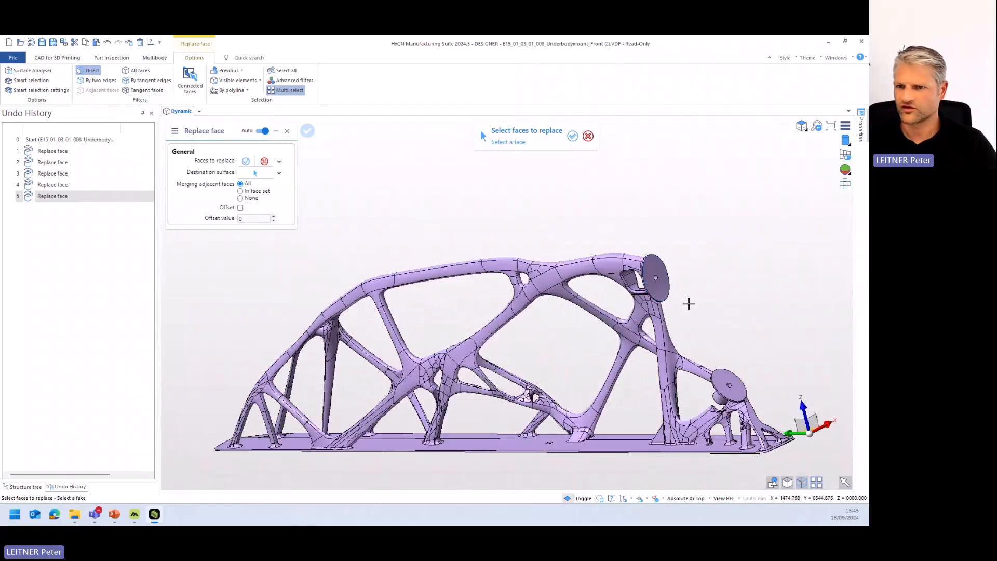
pyautogui.moveTo(640, 400); pyautogui.dragTo(557, 402, button='middle')
pyautogui.scroll(4, 662, 411)
pyautogui.scroll(4, 575, 385)
pyautogui.scroll(5, 577, 396)
pyautogui.scroll(-5, 558, 394)
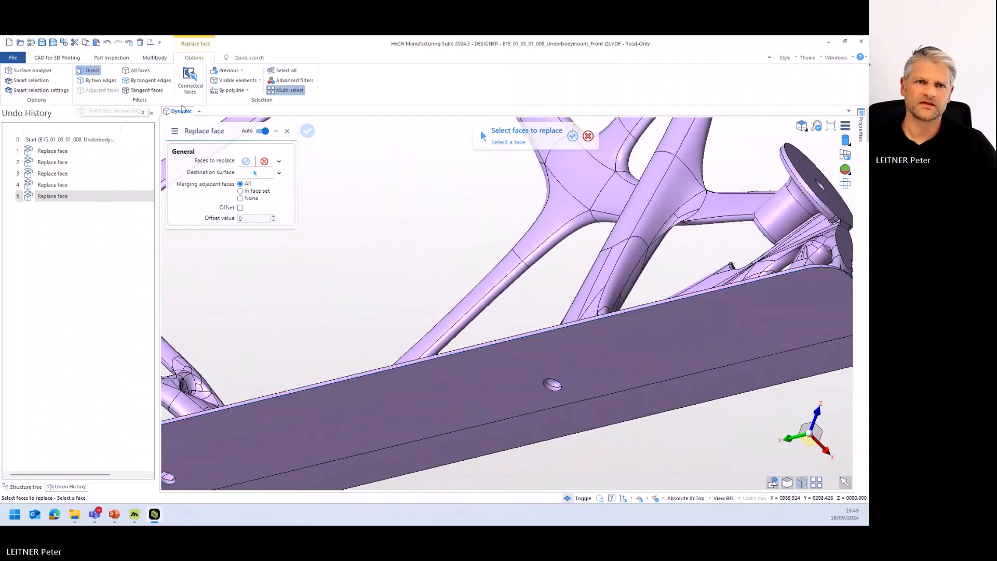
pyautogui.press('Escape')
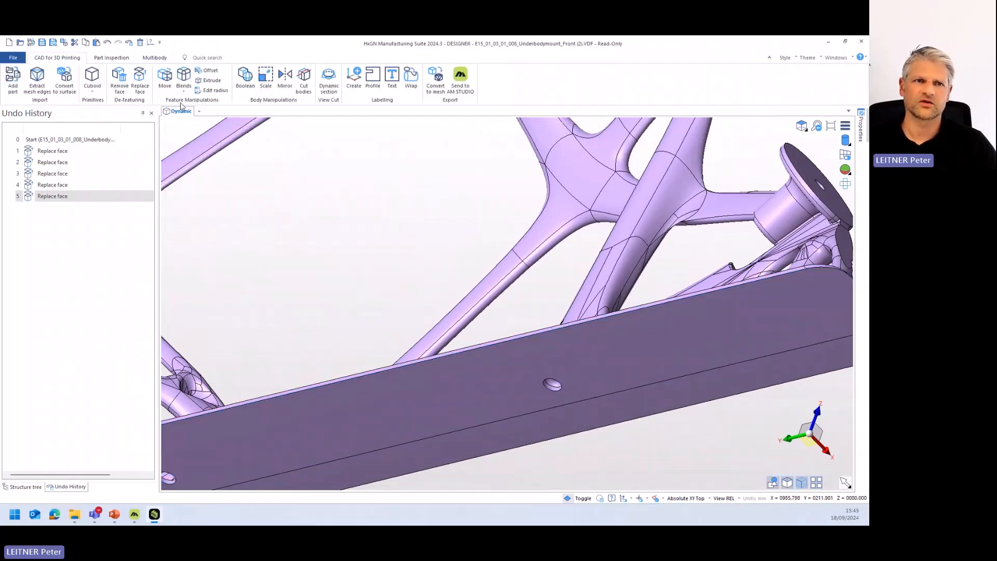
# - Preview removing the faces of the round hole in the base plate's underside with the plain Remove operation
pyautogui.click(120, 78)
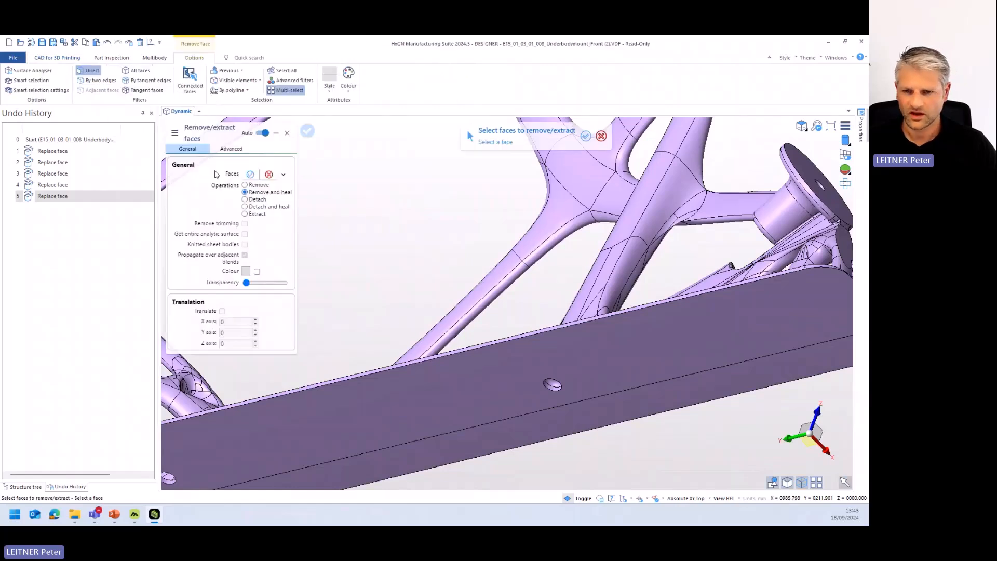
pyautogui.scroll(2, 542, 346)
pyautogui.click(540, 347)
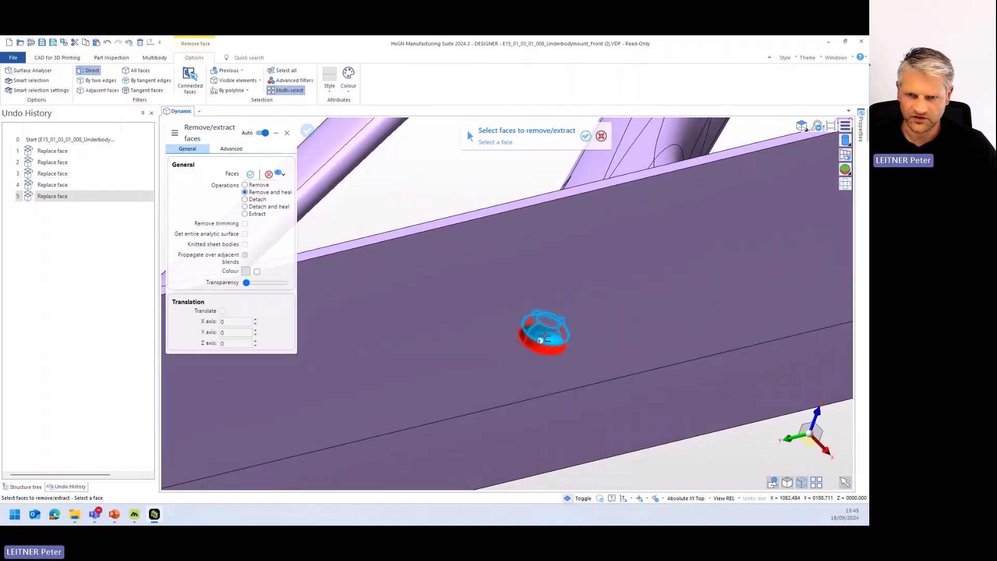
pyautogui.scroll(3, 548, 327)
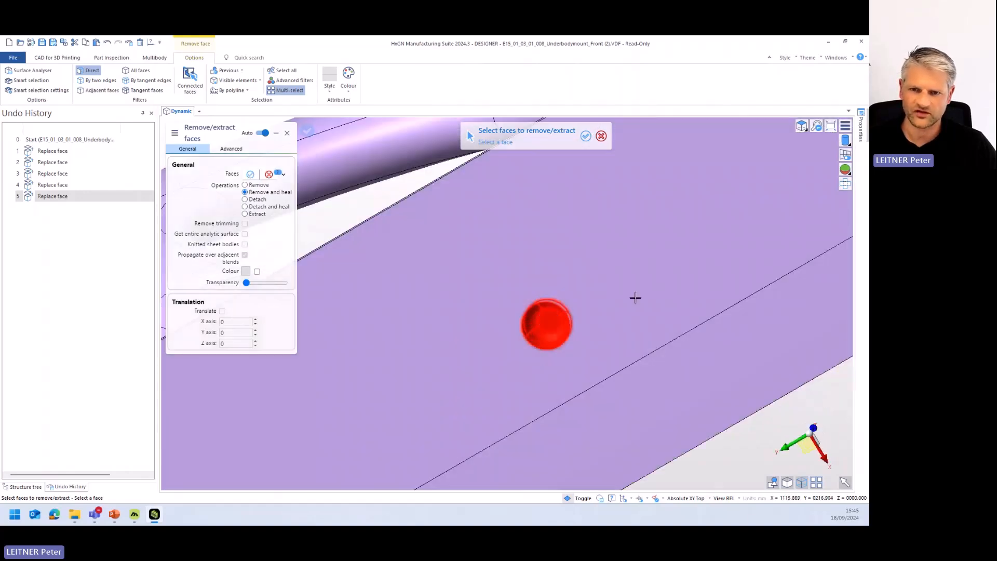
pyautogui.moveTo(635, 298); pyautogui.dragTo(635, 308, button='middle')
pyautogui.scroll(-3, 626, 311)
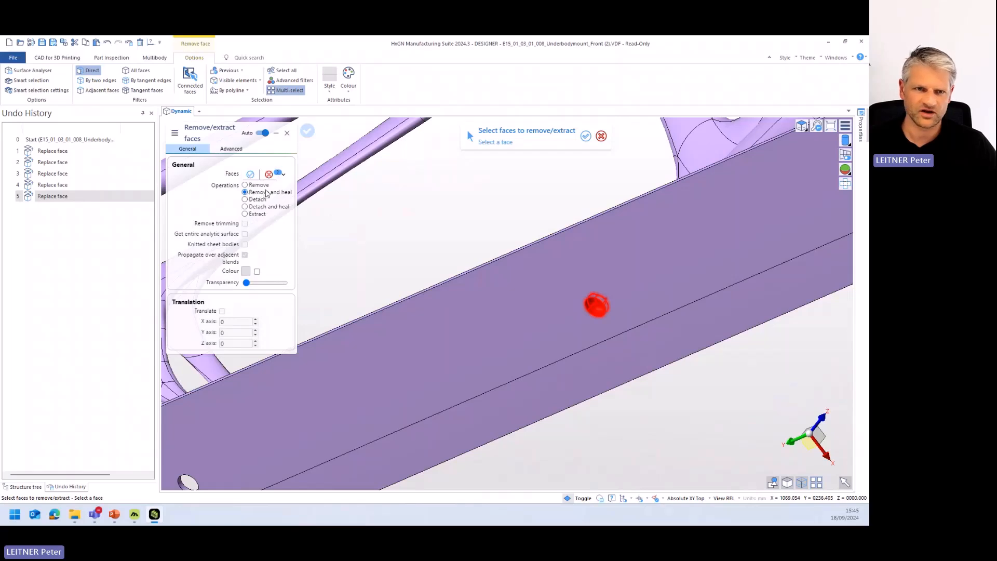
pyautogui.click(245, 185)
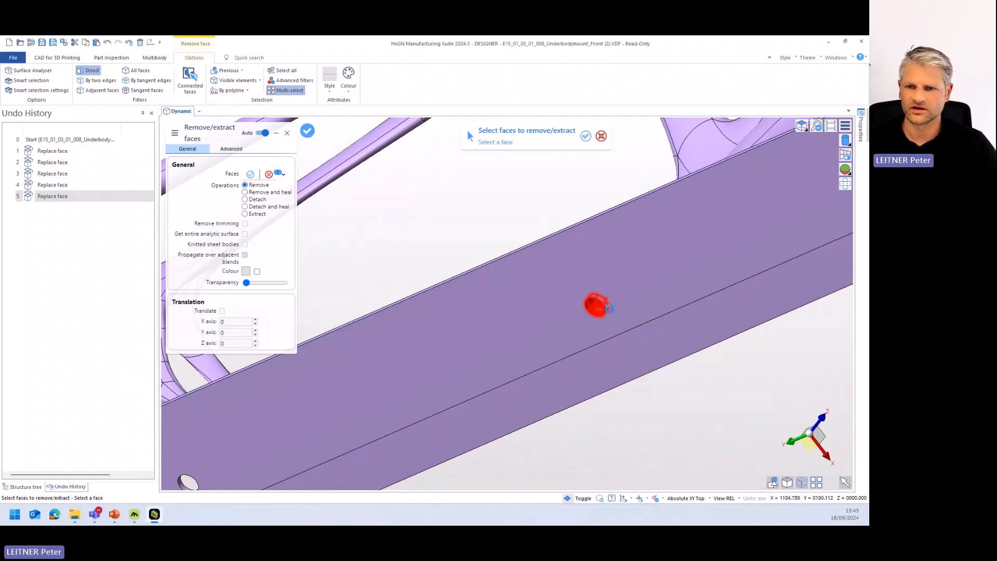
pyautogui.moveTo(608, 308); pyautogui.dragTo(599, 342, button='middle')
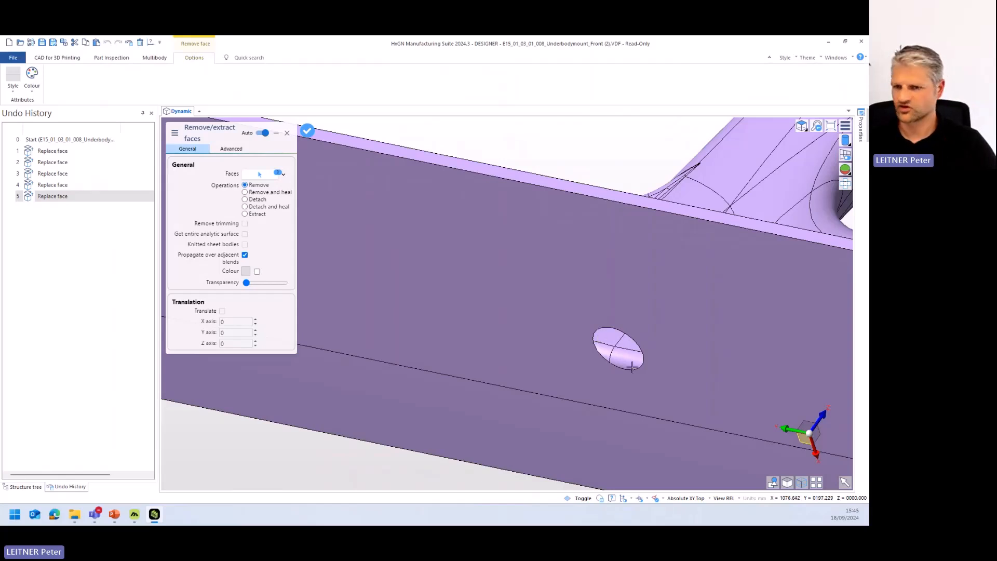
# - Switch the operation to Remove and heal and apply it to the selected hole, closing the base plate's surface
pyautogui.click(245, 192)
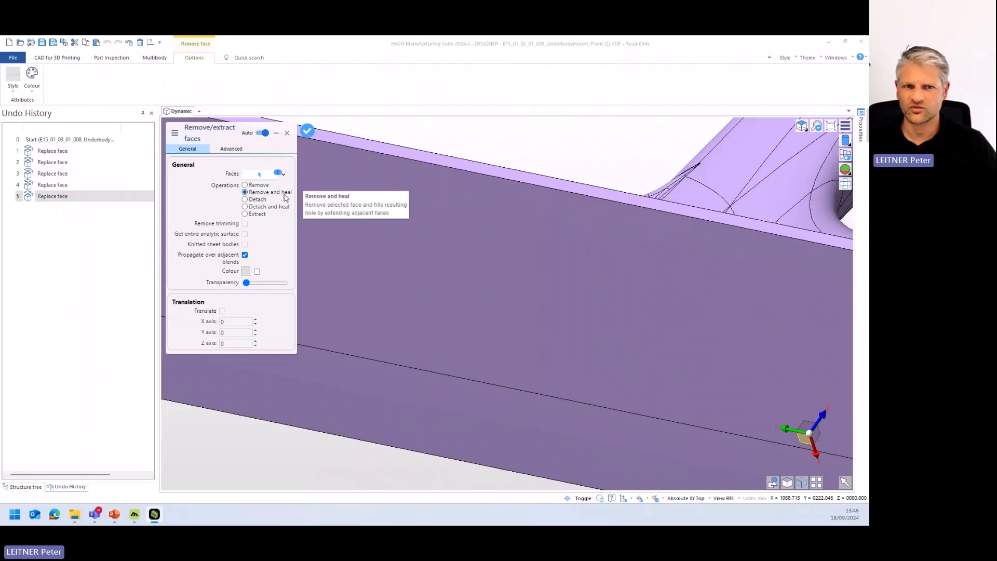
pyautogui.scroll(-3, 562, 300)
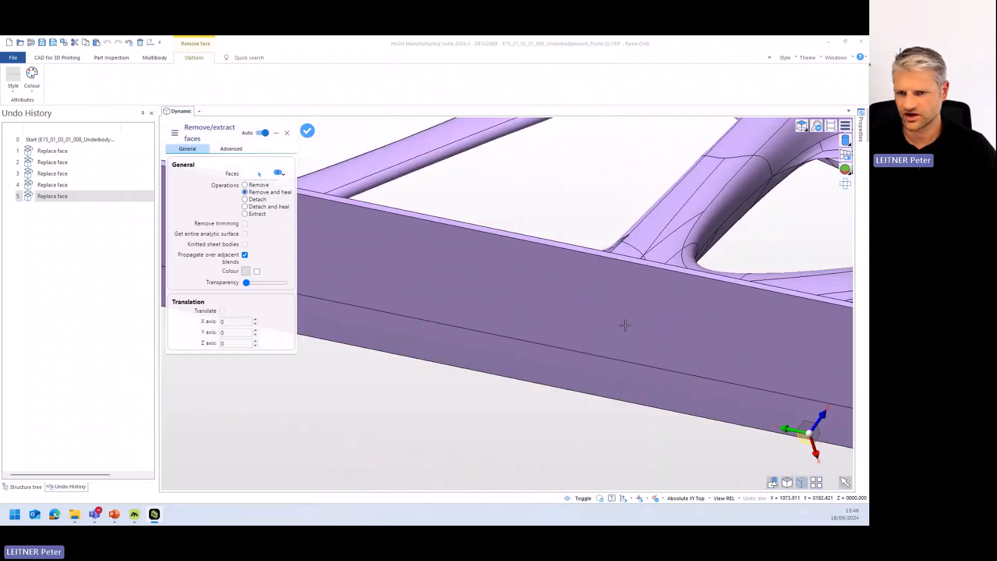
pyautogui.scroll(2, 636, 321)
pyautogui.scroll(-1, 623, 320)
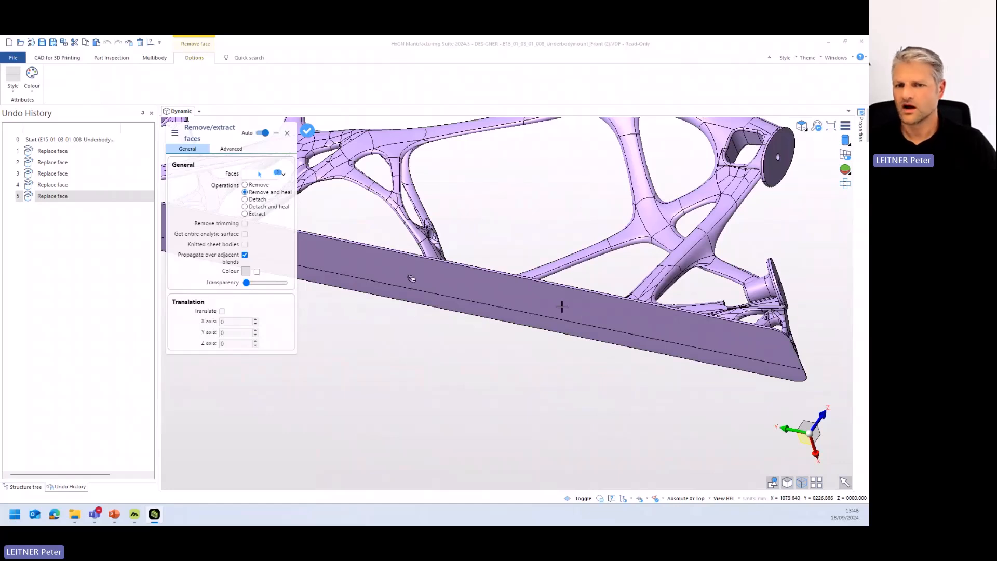
pyautogui.rightClick(583, 314)
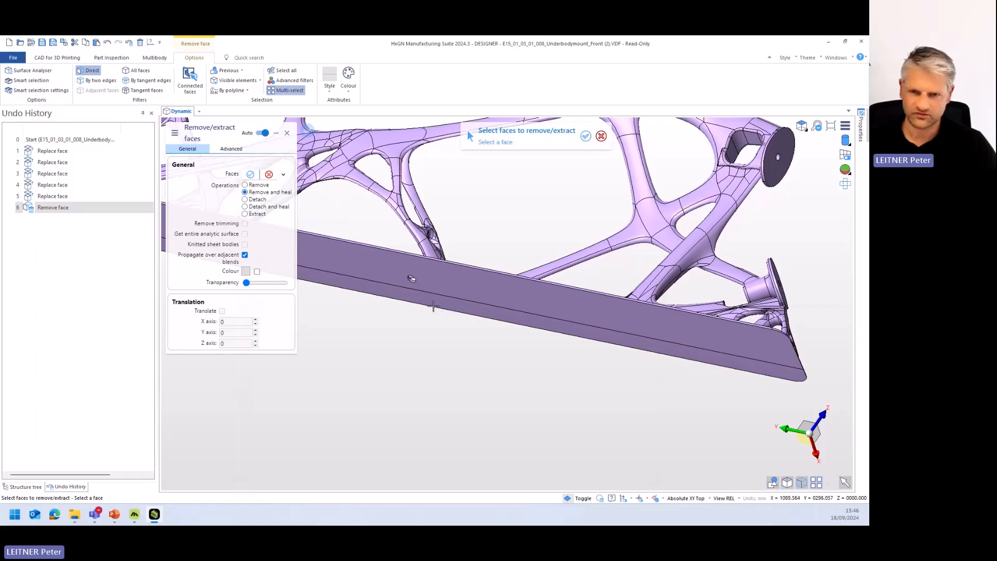
# - Remove and heal the faces of the adjacent through hole in the base plate's underside
pyautogui.scroll(6, 410, 277)
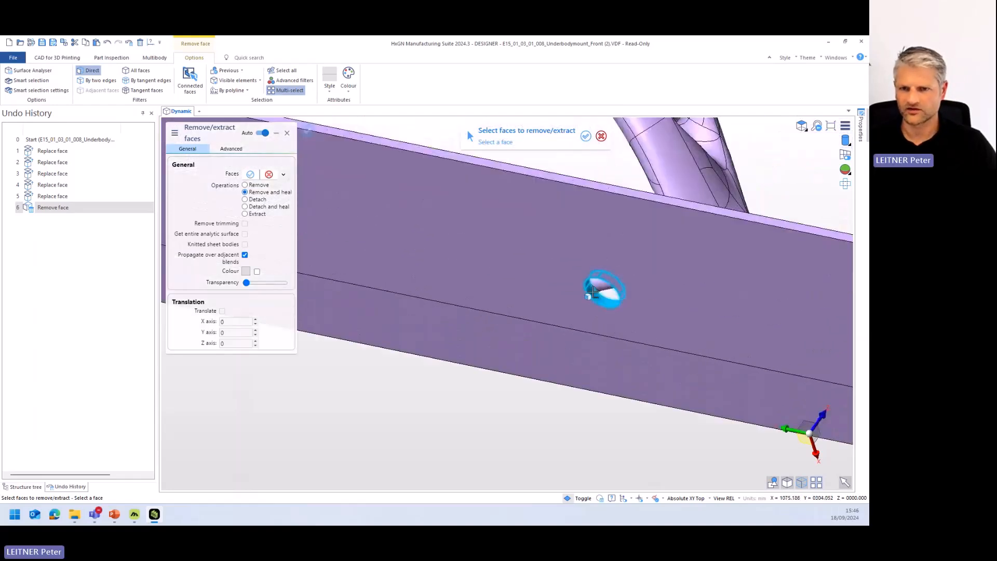
pyautogui.scroll(5, 584, 310)
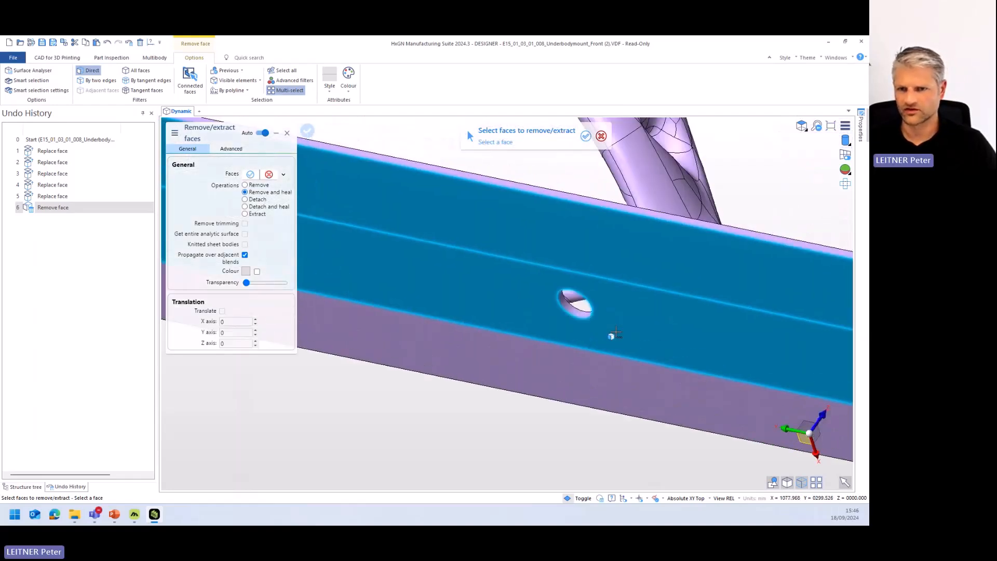
pyautogui.moveTo(628, 306); pyautogui.dragTo(577, 347, button='middle')
pyautogui.click(544, 329)
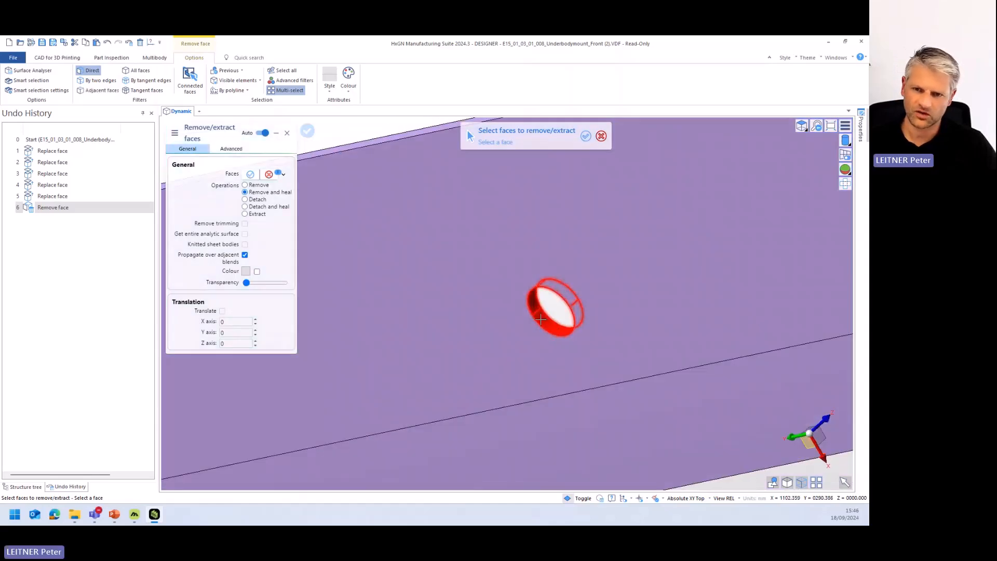
pyautogui.rightClick(541, 320)
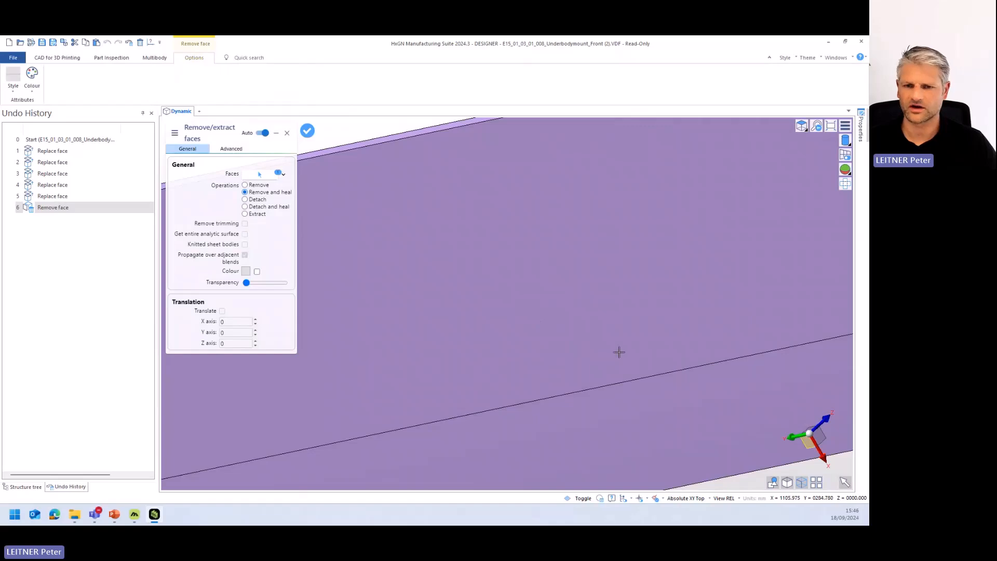
# - Remove and heal the remaining small hole further along the base plate's underside, then leave the Remove face command
pyautogui.scroll(-8, 506, 365)
pyautogui.scroll(5, 475, 359)
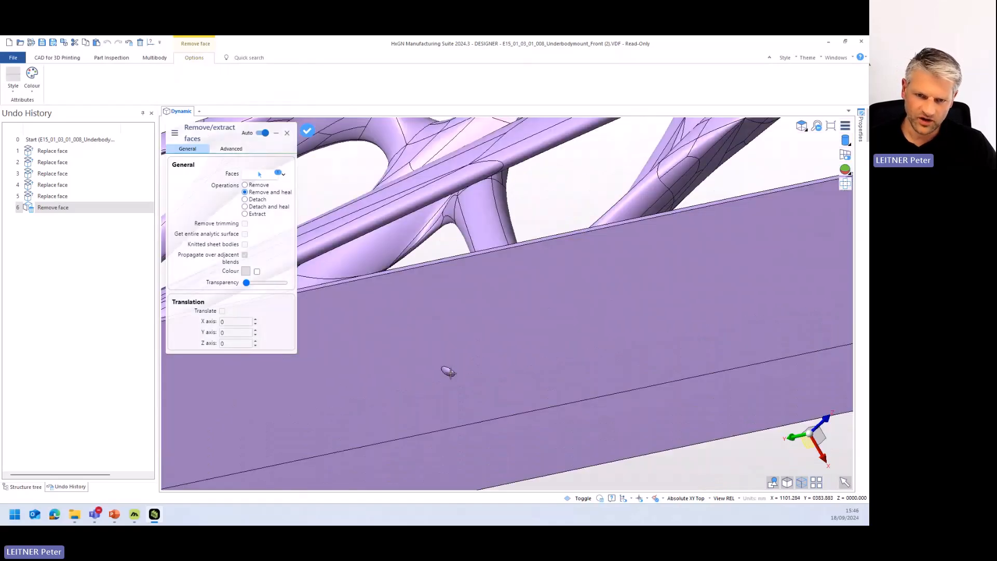
pyautogui.moveTo(447, 371); pyautogui.dragTo(456, 345, button='middle')
pyautogui.click(456, 347)
pyautogui.moveTo(570, 392); pyautogui.dragTo(538, 363, button='middle')
pyautogui.scroll(-8, 533, 414)
pyautogui.scroll(3, 520, 374)
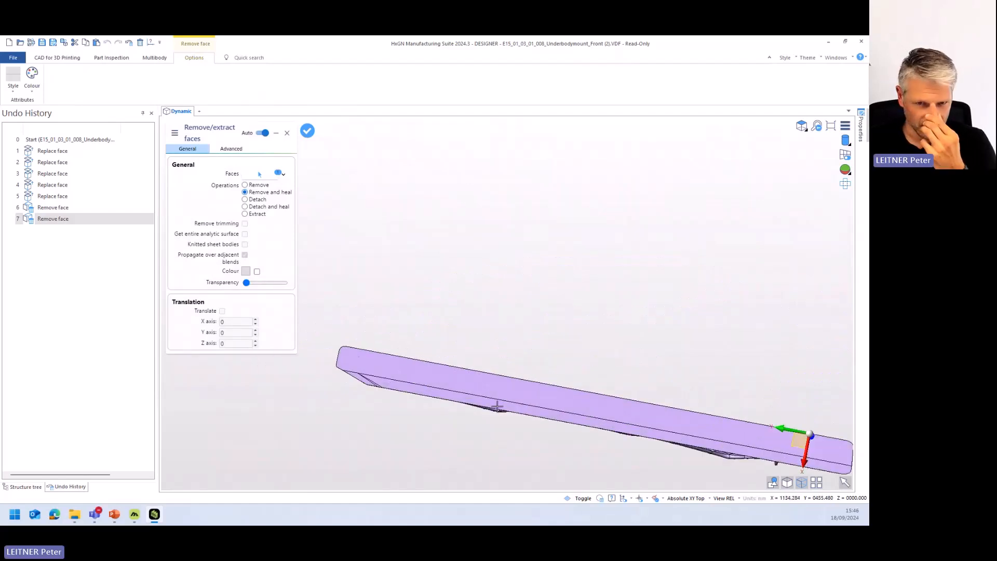
pyautogui.scroll(3, 403, 401)
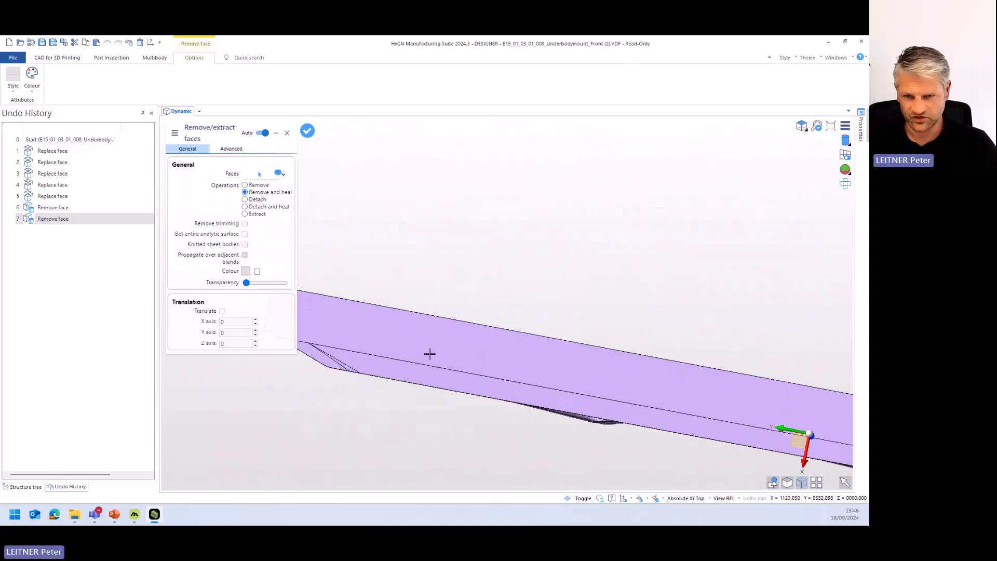
pyautogui.scroll(-2, 688, 409)
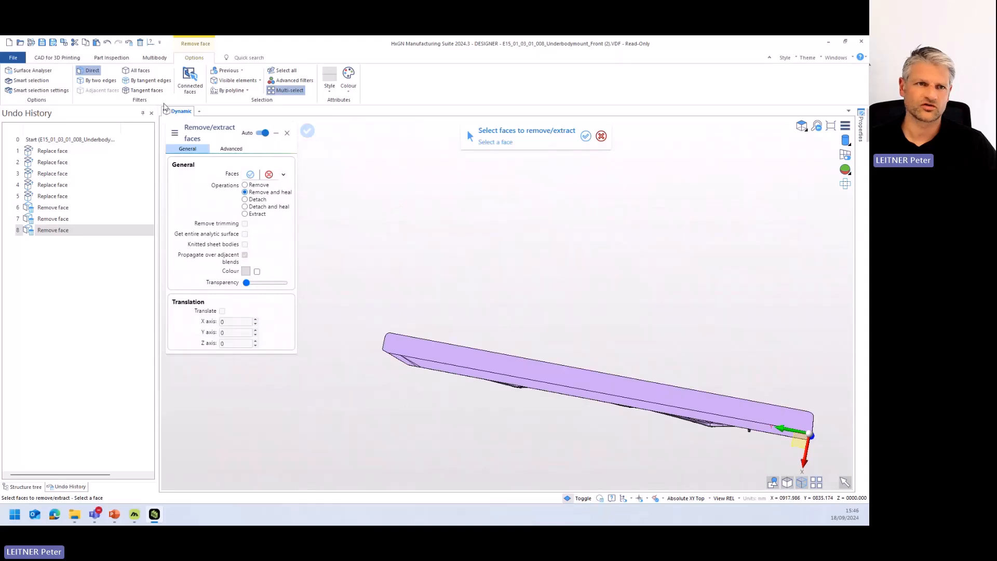
pyautogui.press('Escape')
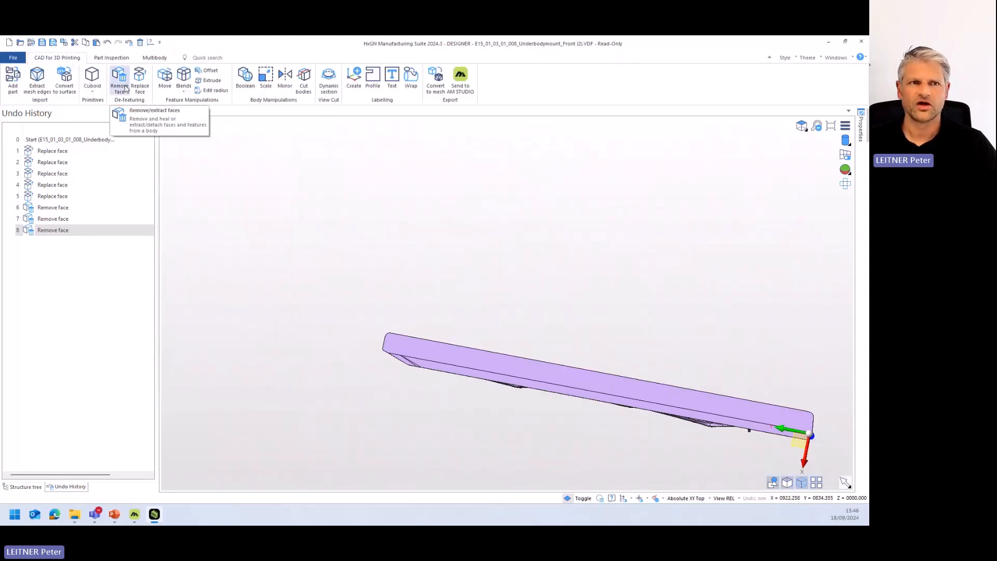
# - Select the angled corner face, the thin sliver face and the adjoining long strip face at the base plate's end
pyautogui.scroll(6, 407, 349)
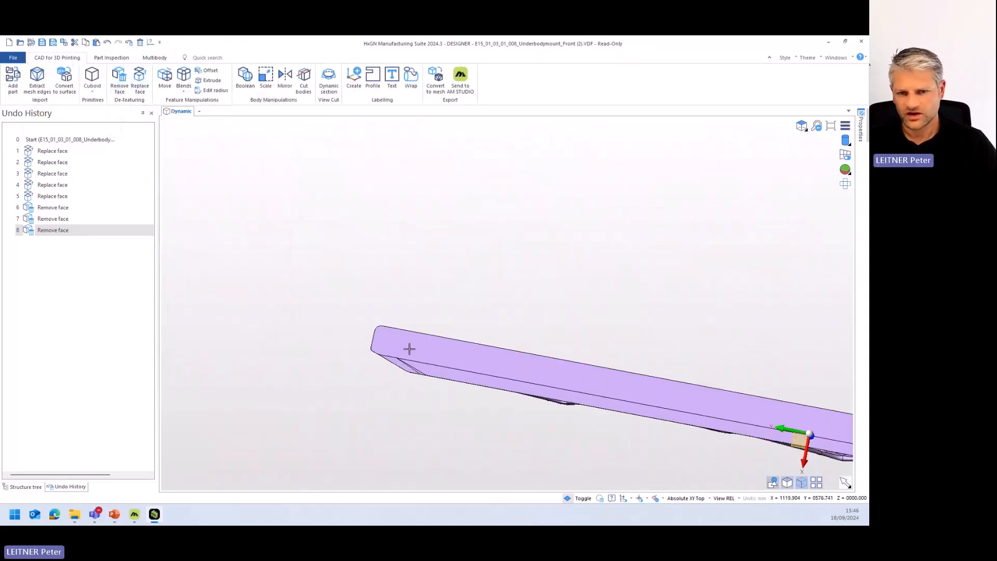
pyautogui.click(343, 372)
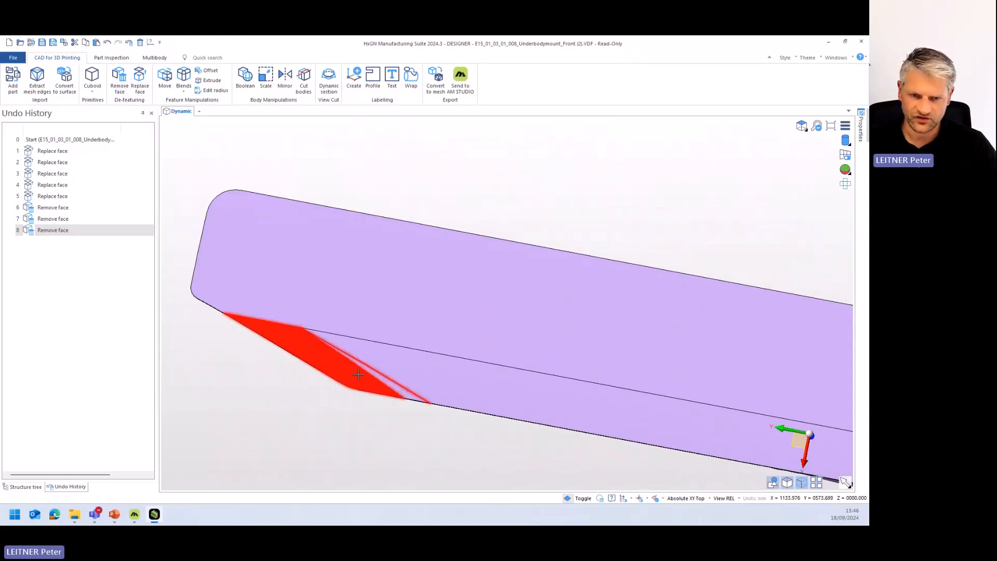
pyautogui.click(390, 384)
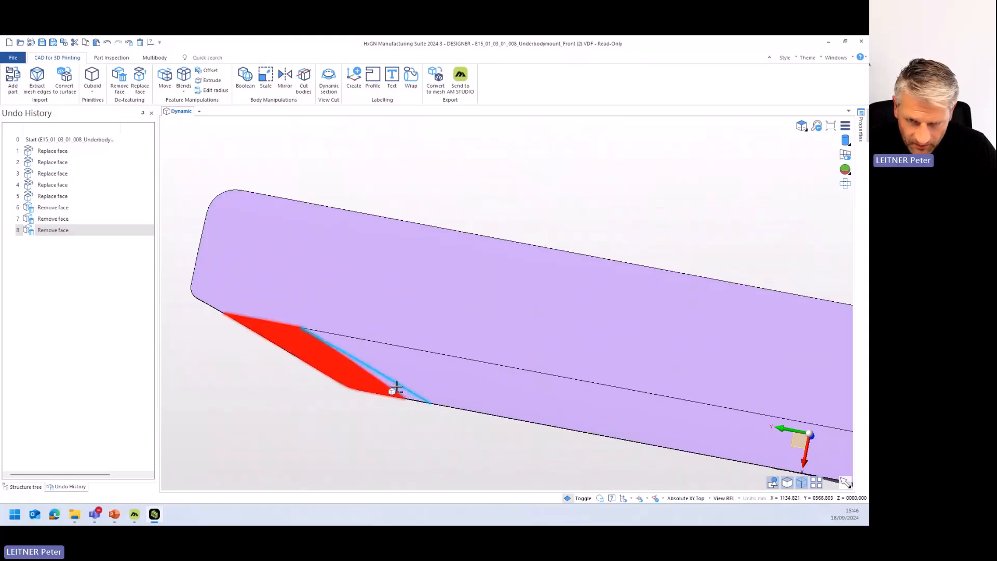
pyautogui.scroll(5, 397, 386)
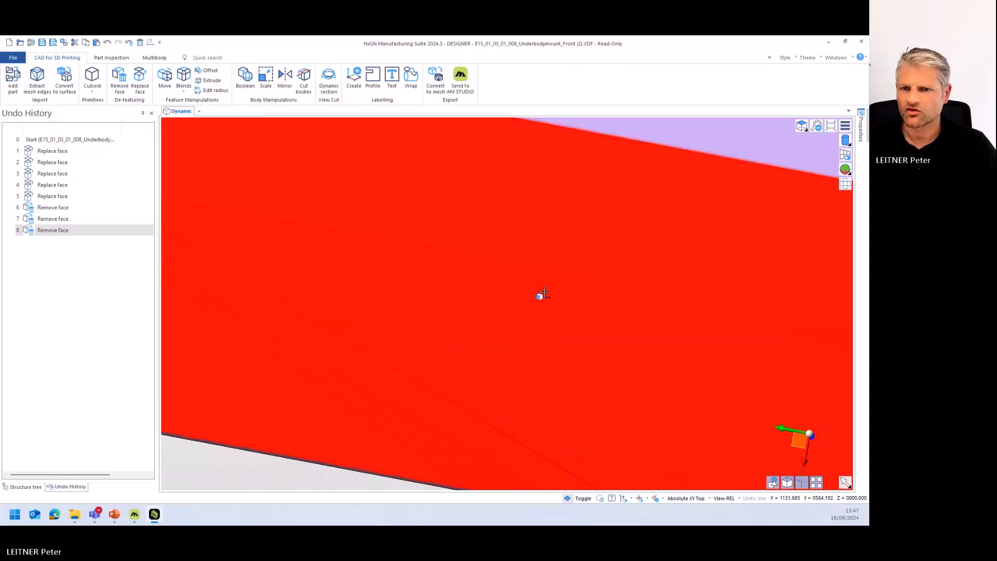
# - View the context menu command setup for faces and dismiss it without changes
pyautogui.rightClick(544, 293)
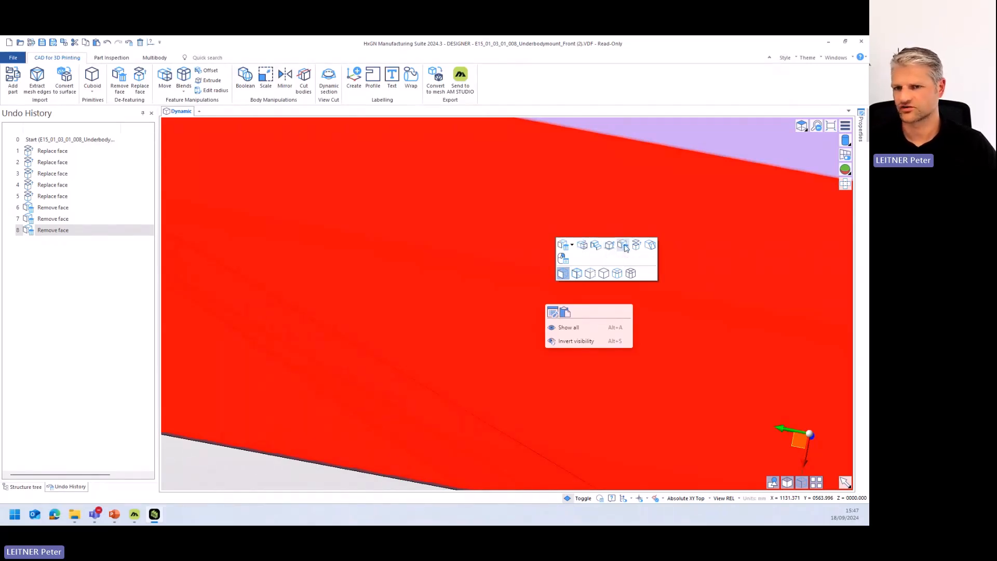
pyautogui.click(563, 258)
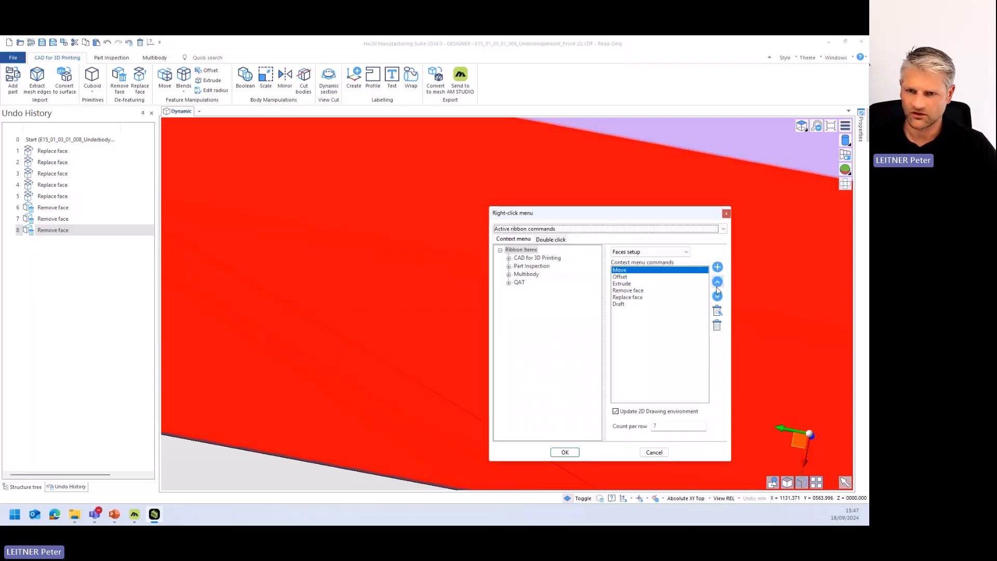
pyautogui.click(654, 452)
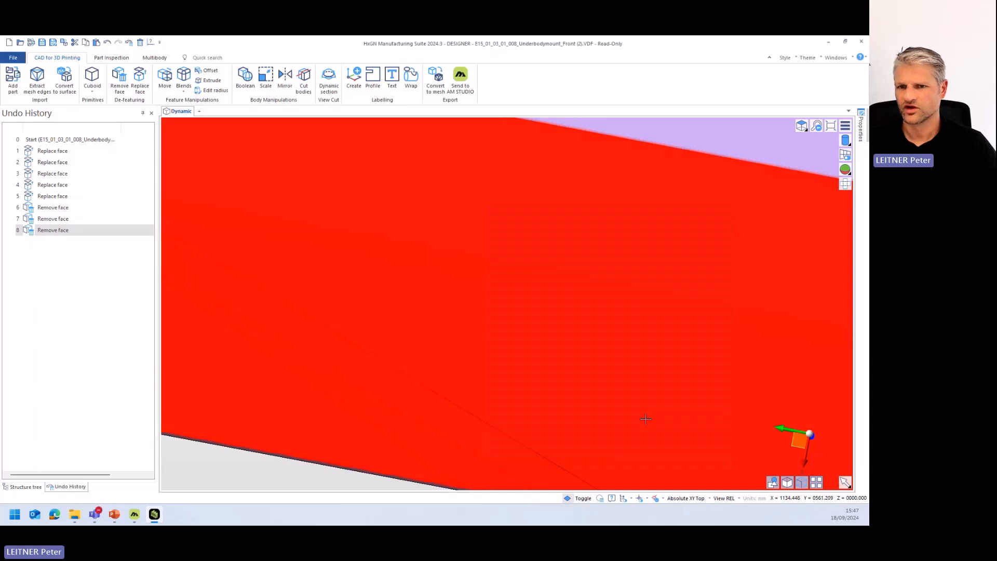
# - Replace the selected corner and strip faces with the base plate's flat underside, merging all adjacent faces
pyautogui.rightClick(583, 282)
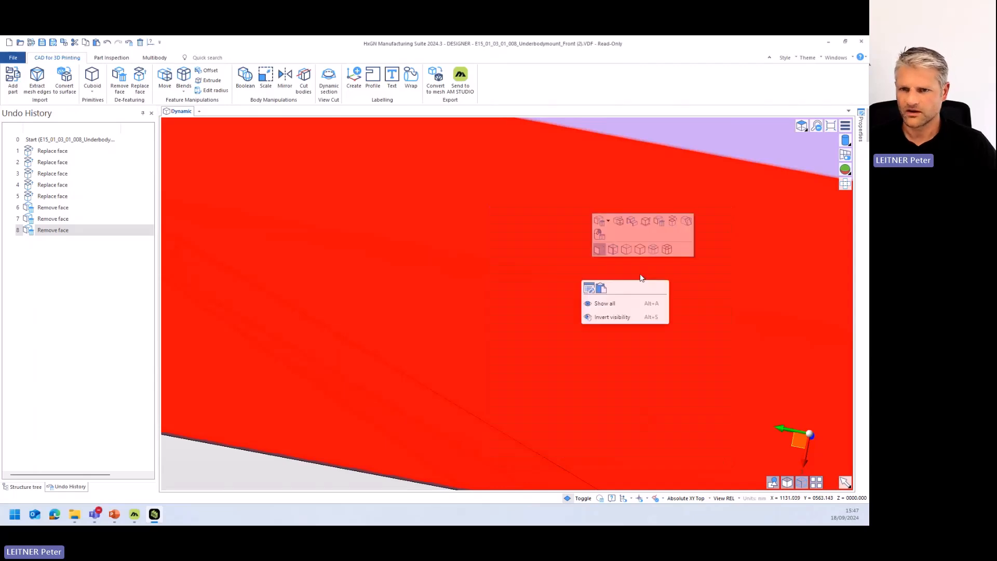
pyautogui.click(672, 222)
pyautogui.scroll(-3, 662, 231)
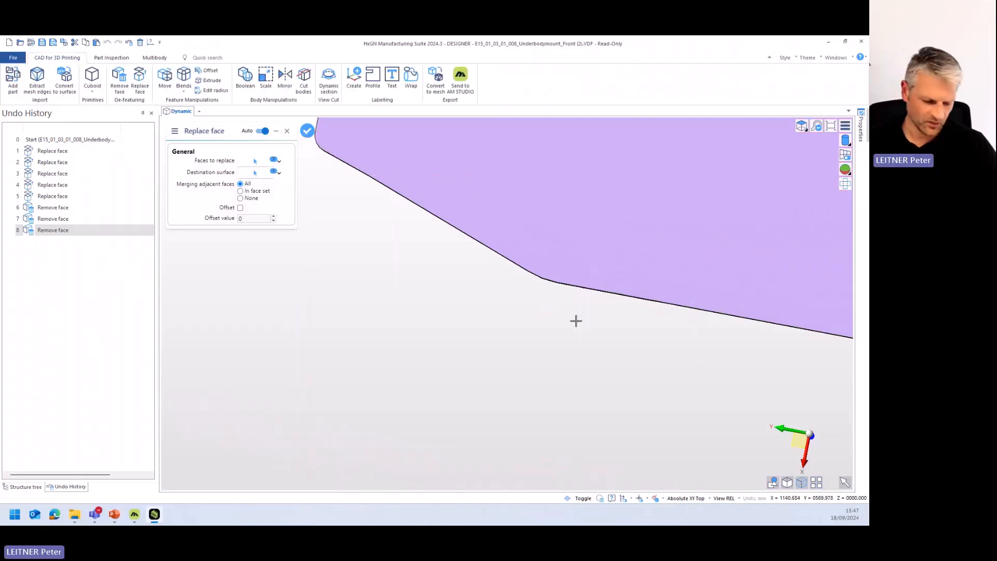
pyautogui.scroll(-5, 576, 321)
pyautogui.moveTo(623, 303); pyautogui.dragTo(400, 287, button='middle')
pyautogui.scroll(-4, 592, 303)
pyautogui.moveTo(672, 323)
pyautogui.mouseDown(button='middle')
pyautogui.moveTo(516, 312)
pyautogui.moveTo(474, 231)
pyautogui.mouseUp(button='middle')
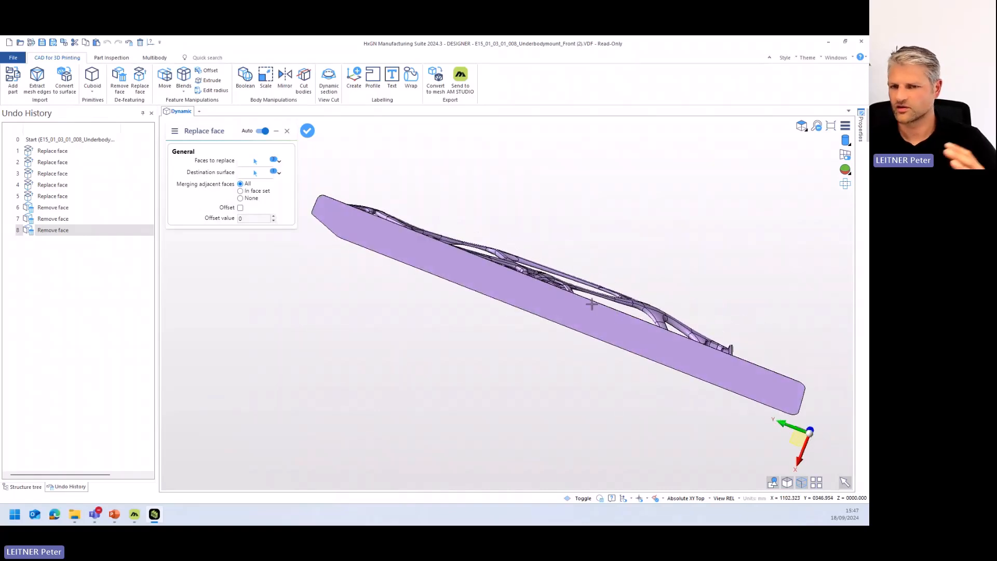
pyautogui.moveTo(550, 274); pyautogui.dragTo(548, 356, button='middle')
pyautogui.rightClick(477, 204)
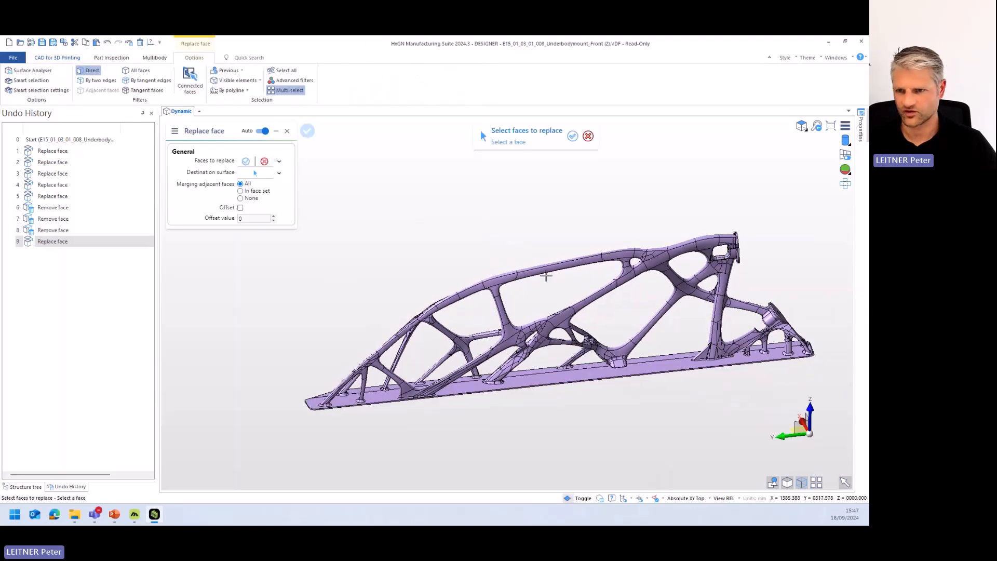
# - Leave the Replace face command and set the radius of the lower round flange's hole to 2
pyautogui.moveTo(648, 369); pyautogui.dragTo(547, 367, button='middle')
pyautogui.scroll(5, 615, 301)
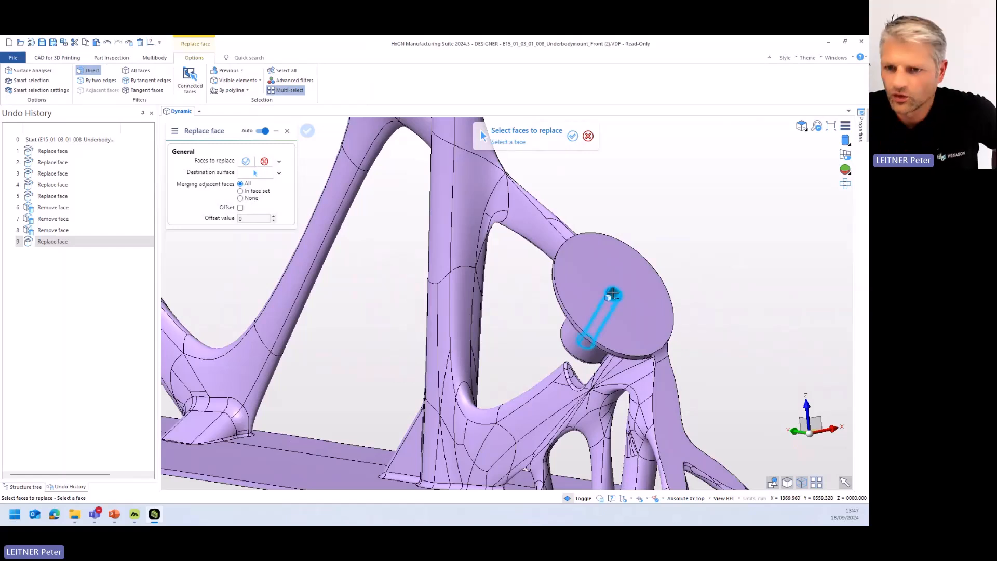
pyautogui.click(617, 293)
pyautogui.press('Escape')
pyautogui.scroll(3, 615, 294)
pyautogui.scroll(5, 614, 294)
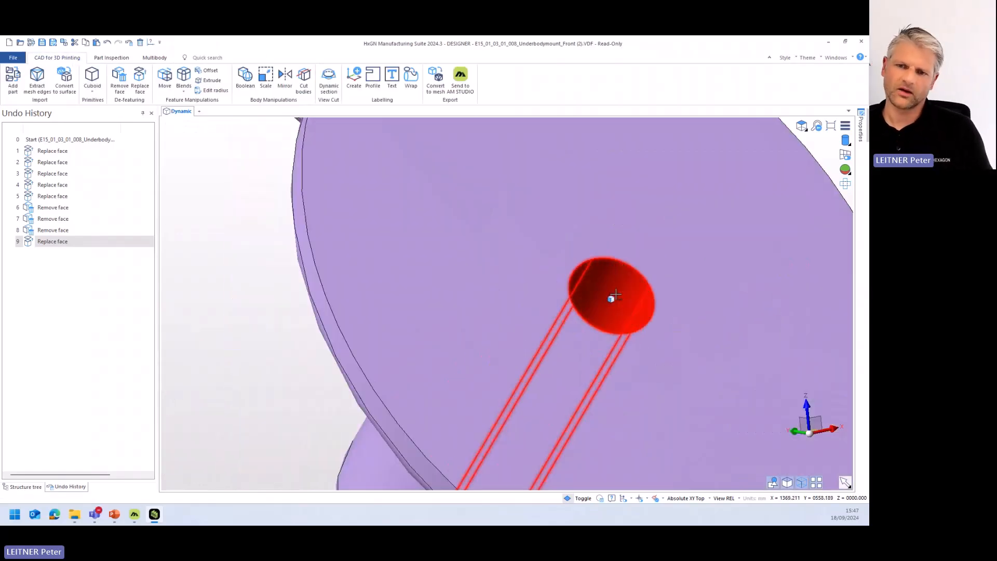
pyautogui.scroll(-4, 606, 317)
pyautogui.moveTo(609, 314)
pyautogui.mouseDown(button='middle')
pyautogui.moveTo(626, 320)
pyautogui.moveTo(623, 307)
pyautogui.mouseUp(button='middle')
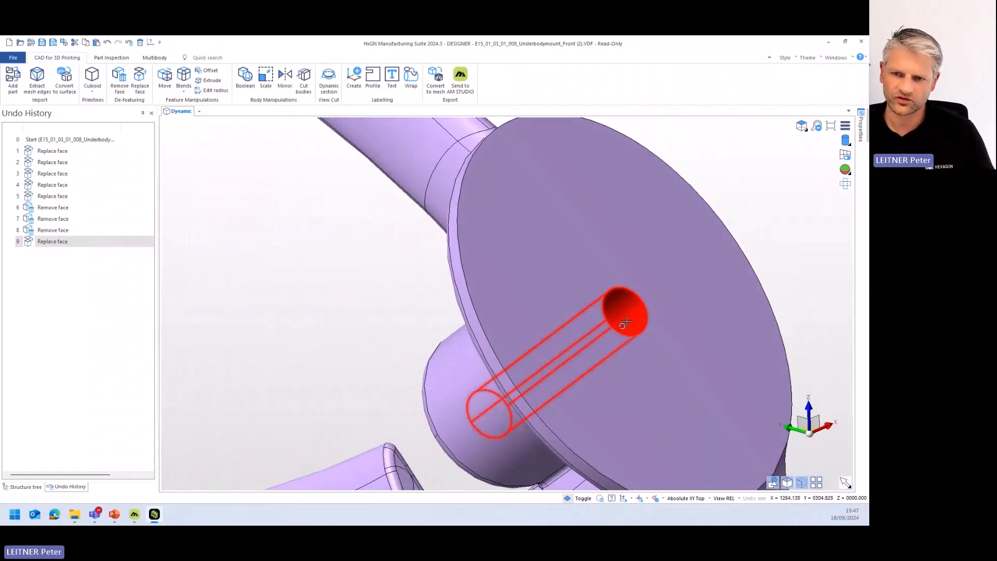
pyautogui.rightClick(625, 305)
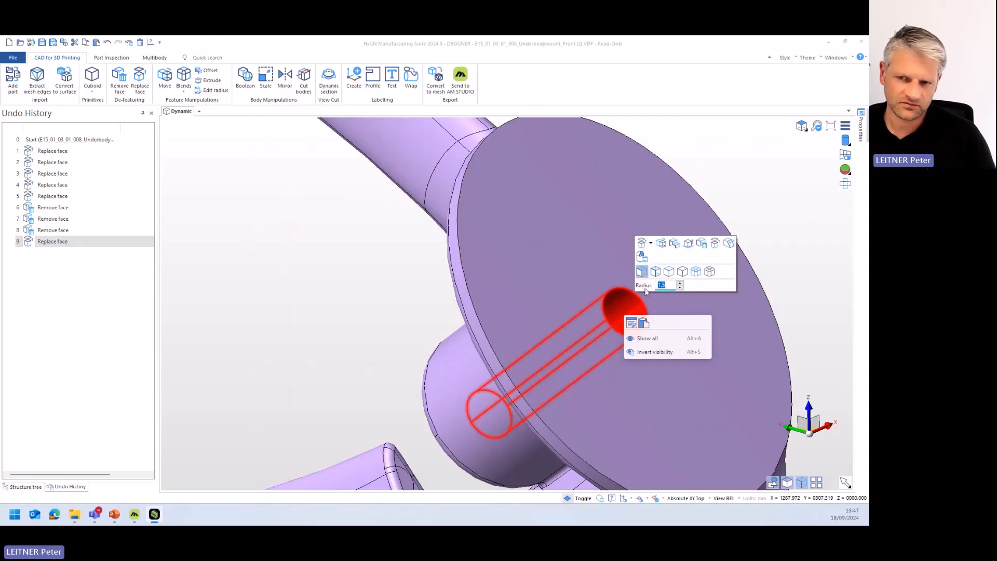
pyautogui.click(680, 285)
pyautogui.click(680, 283)
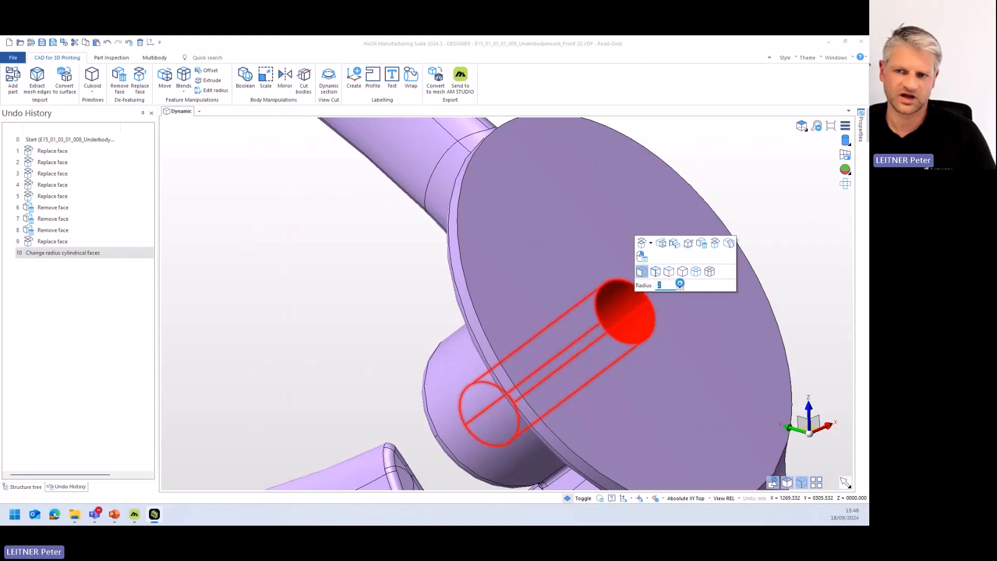
# - Reduce the radius of the lower flange's hole to 1 and clear the selection
pyautogui.moveTo(686, 306)
pyautogui.mouseDown(button='right')
pyautogui.moveTo(671, 318)
pyautogui.moveTo(691, 318)
pyautogui.mouseUp(button='right')
pyautogui.click(699, 301)
pyautogui.click(698, 301)
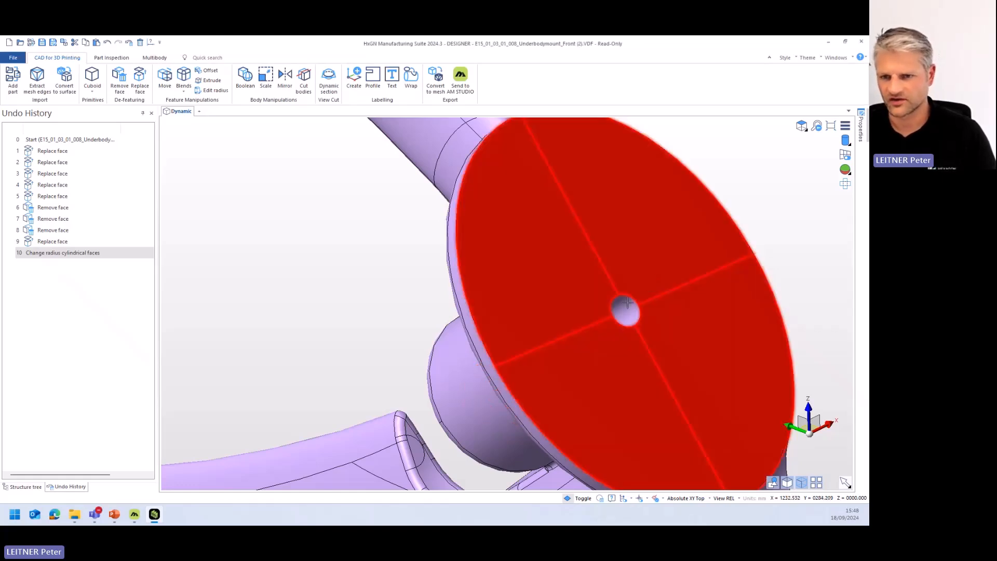
# - Remove and heal the cylindrical hole in the lower round flange with the Remove face command
pyautogui.click(625, 311)
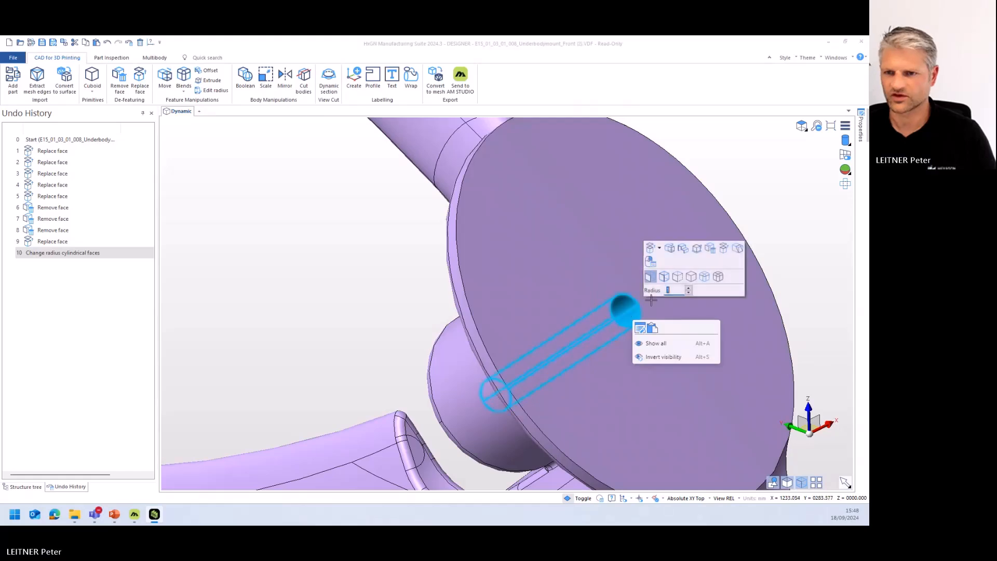
pyautogui.click(597, 298)
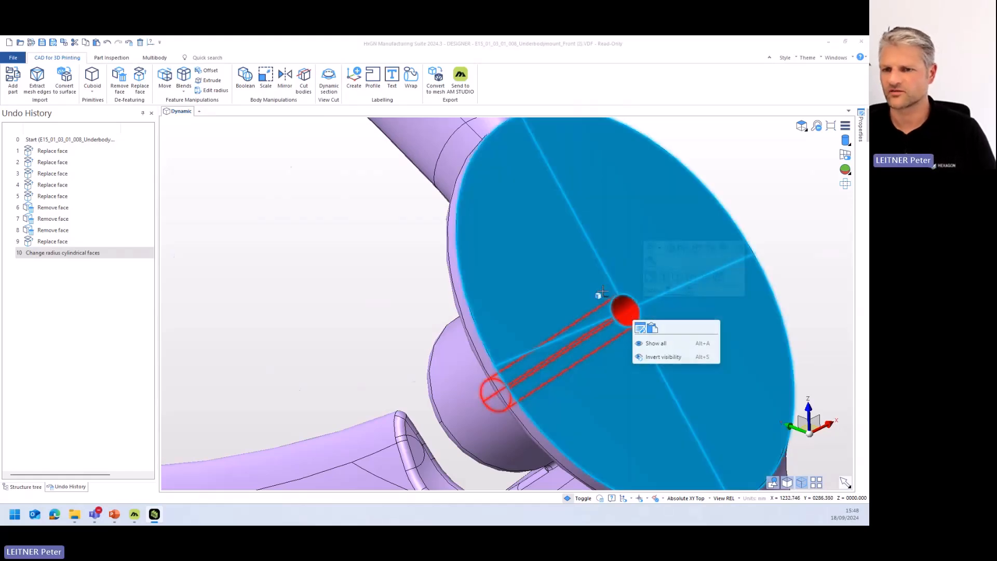
pyautogui.scroll(-3, 611, 280)
pyautogui.click(710, 241)
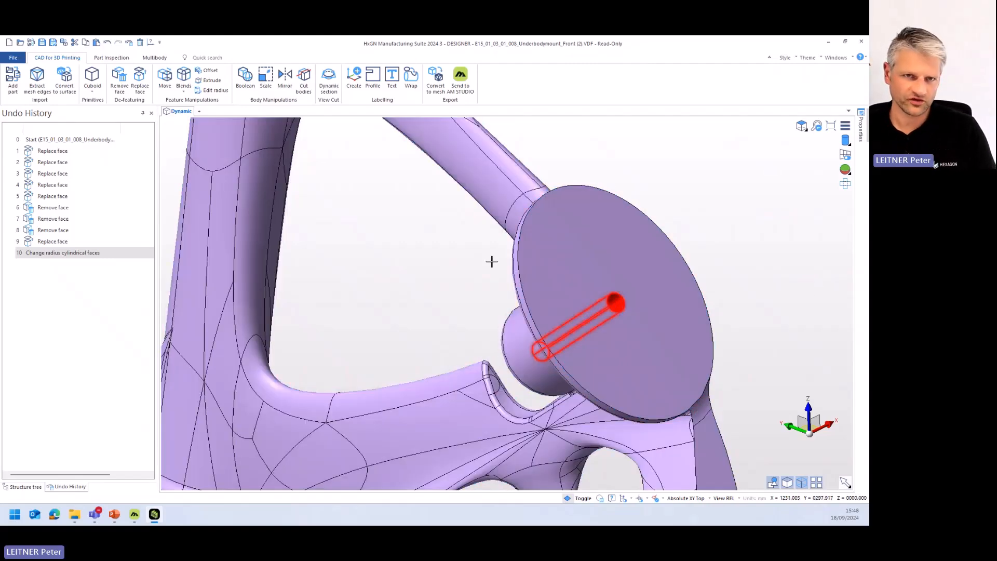
pyautogui.click(120, 79)
pyautogui.scroll(-4, 389, 248)
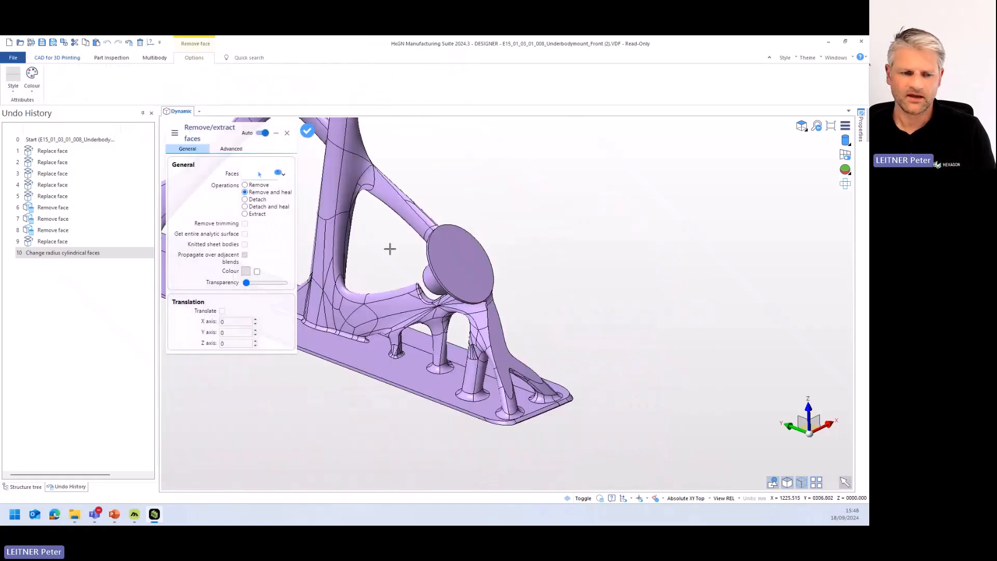
# - Remove and heal the hole in the upper round flange, and leave the Remove face command
pyautogui.scroll(1, 422, 223)
pyautogui.moveTo(422, 223); pyautogui.dragTo(599, 446, button='middle')
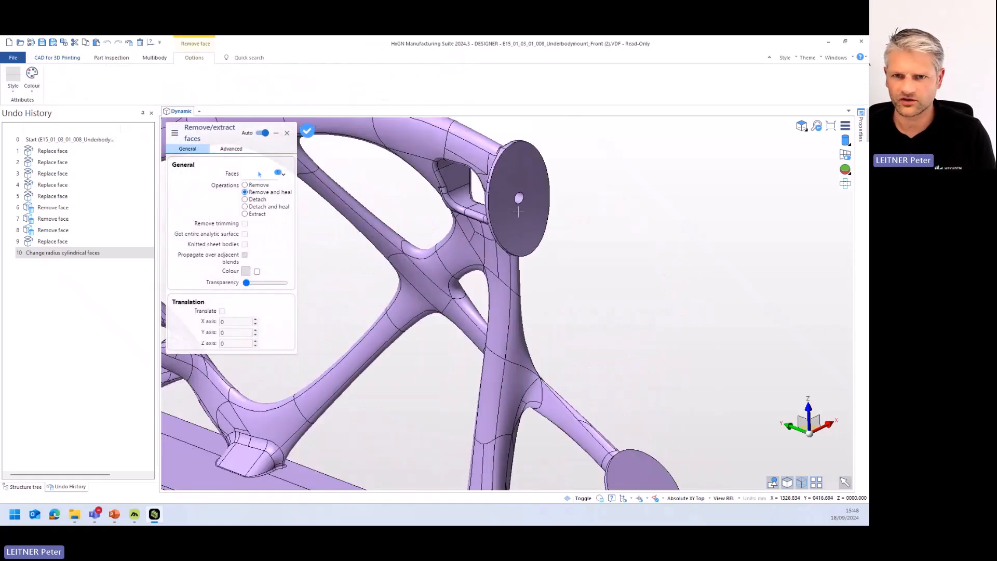
pyautogui.scroll(2, 517, 201)
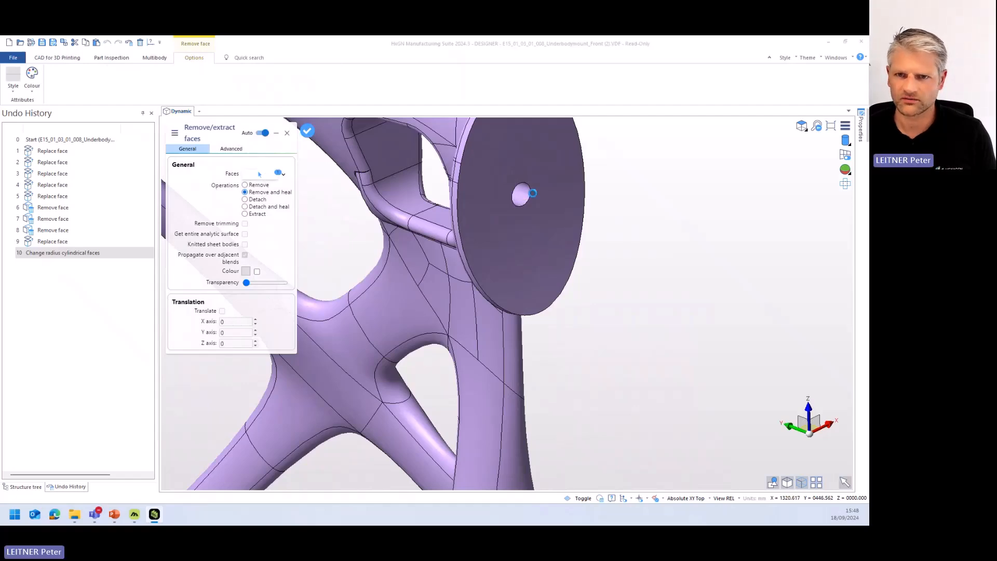
pyautogui.click(520, 195)
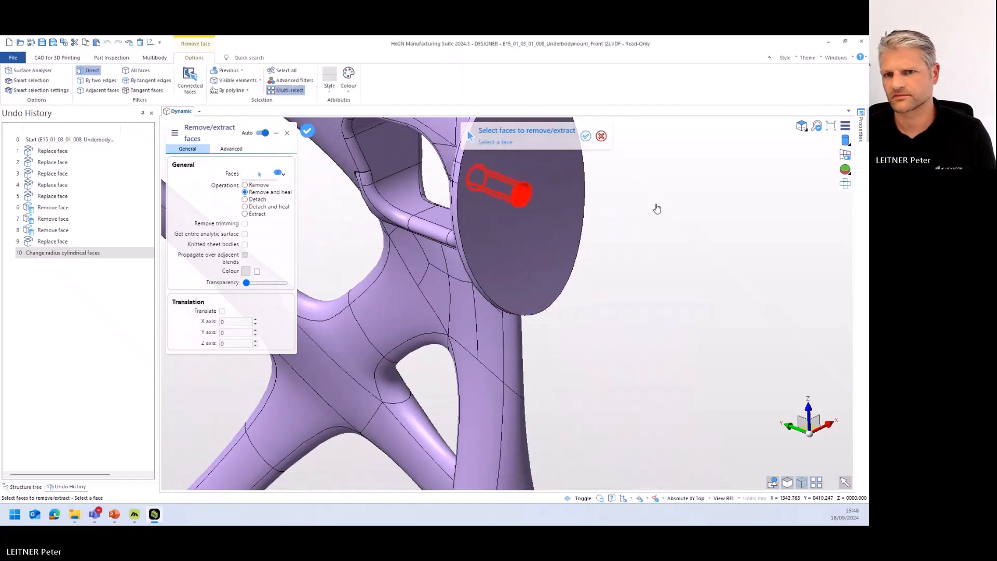
pyautogui.scroll(-5, 699, 322)
pyautogui.scroll(-5, 671, 295)
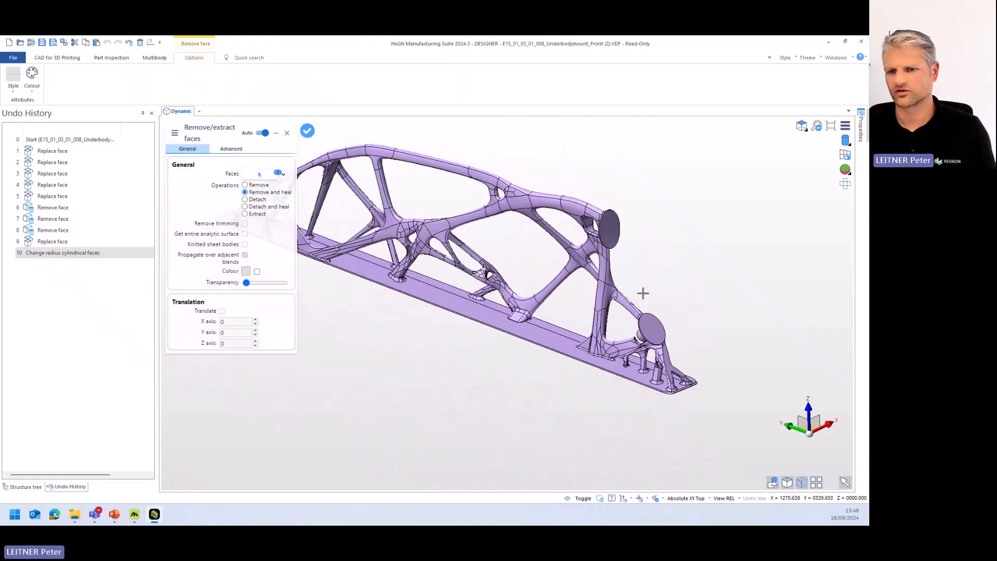
pyautogui.moveTo(567, 352); pyautogui.dragTo(547, 357, button='middle')
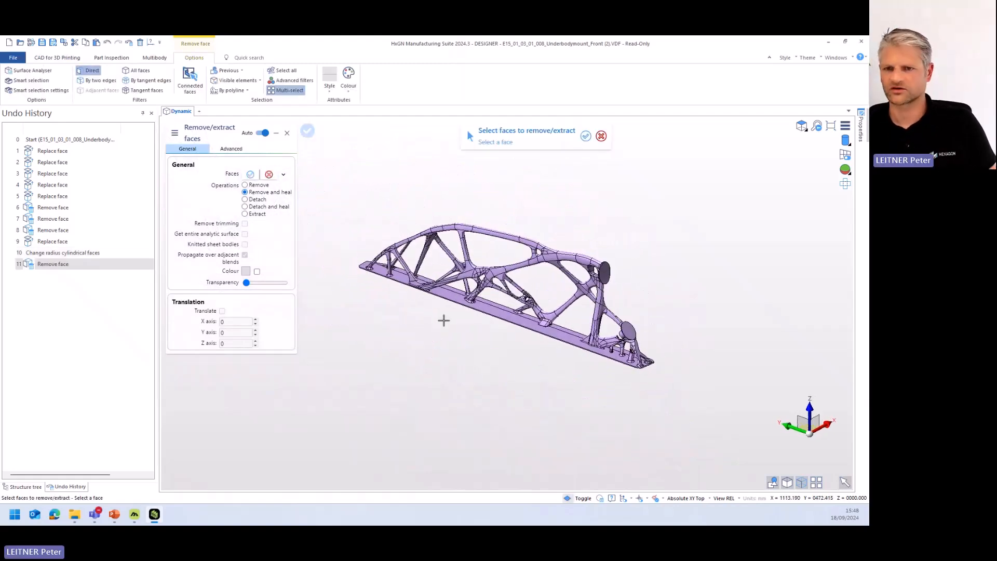
pyautogui.scroll(4, 529, 335)
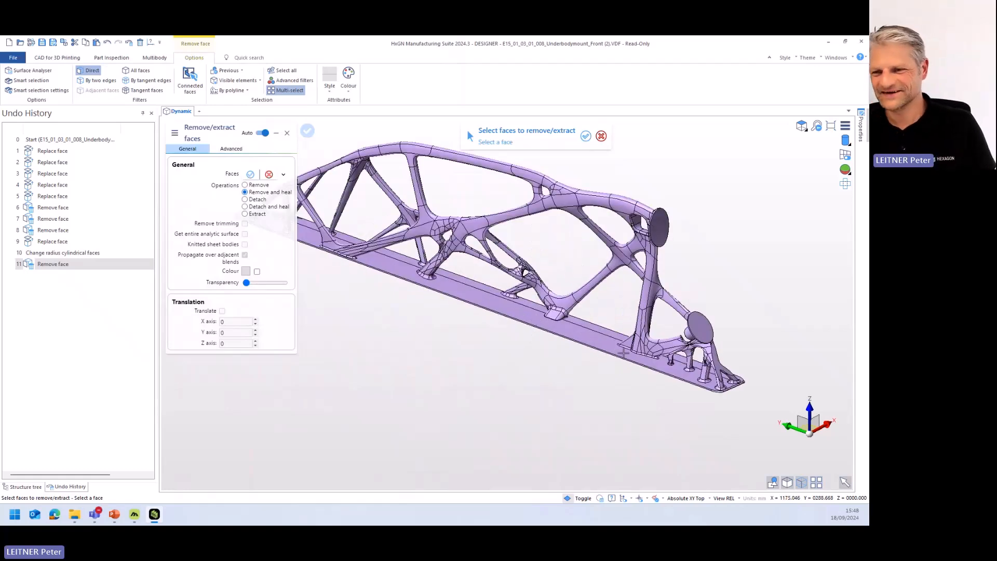
pyautogui.moveTo(595, 365); pyautogui.dragTo(596, 355, button='middle')
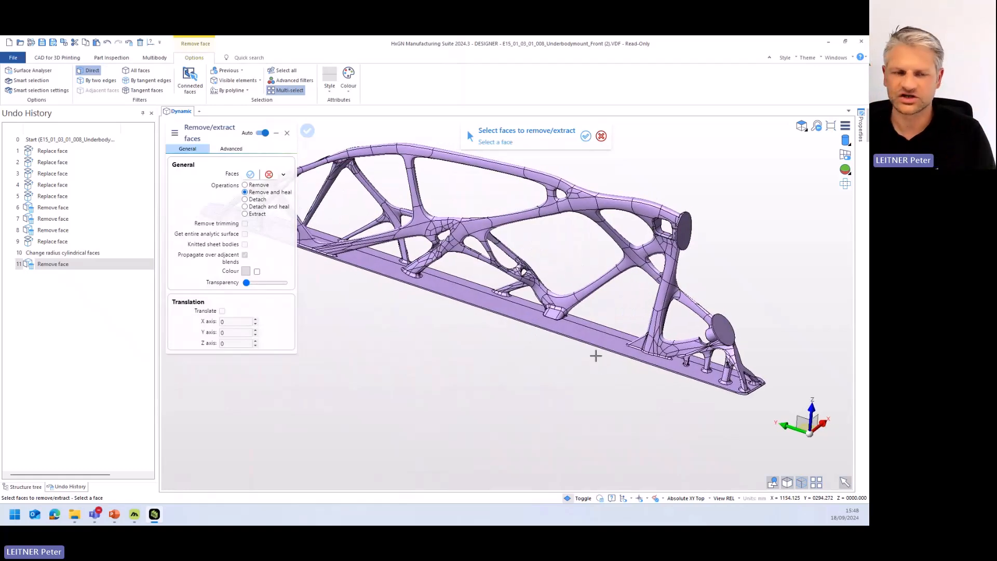
pyautogui.press('Escape')
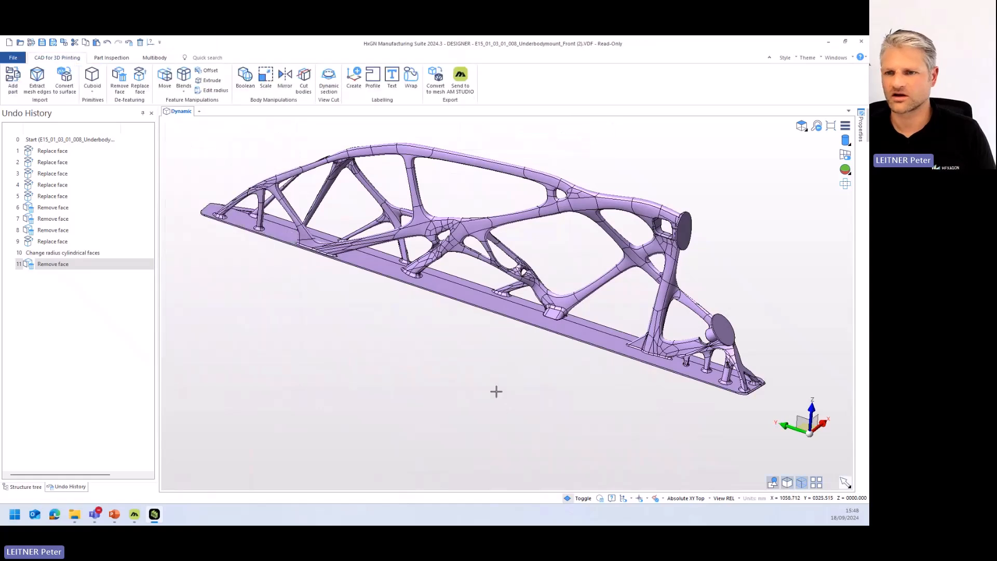
# - Show the structure tree and try offsetting the lower flange's round front face by a distance of 2 using Move faces with Offset/Reblend
pyautogui.click(24, 487)
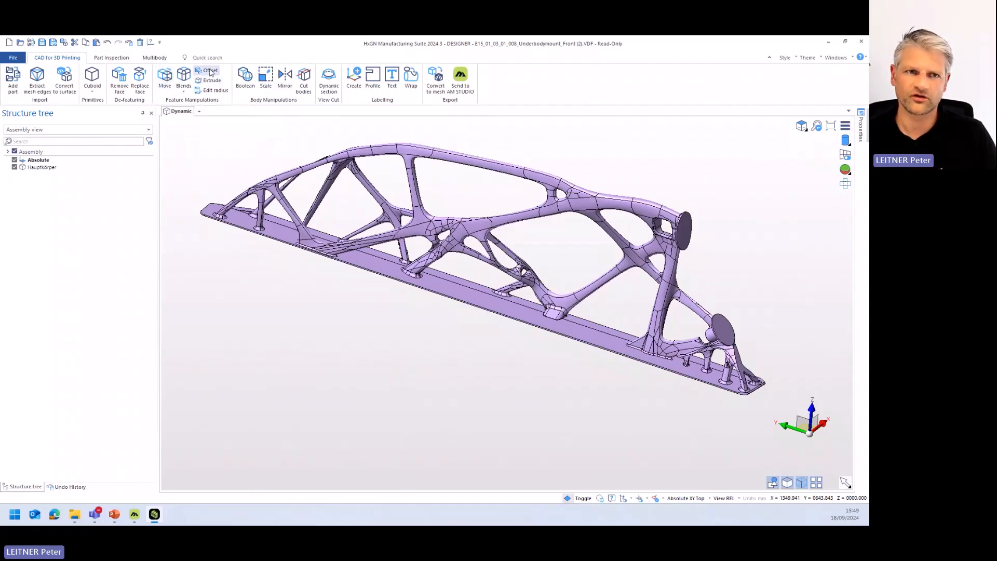
pyautogui.click(165, 79)
pyautogui.scroll(5, 702, 354)
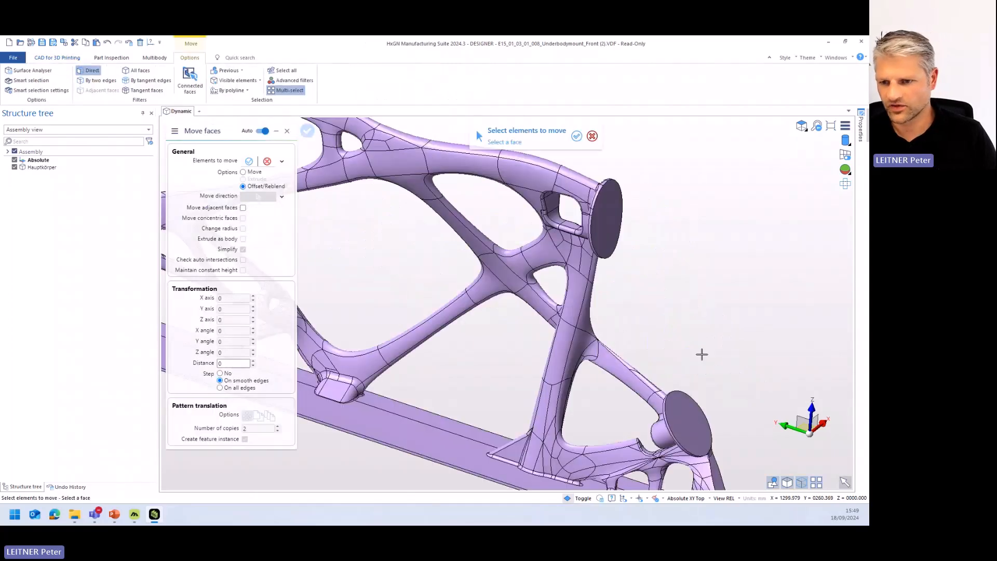
pyautogui.click(684, 423)
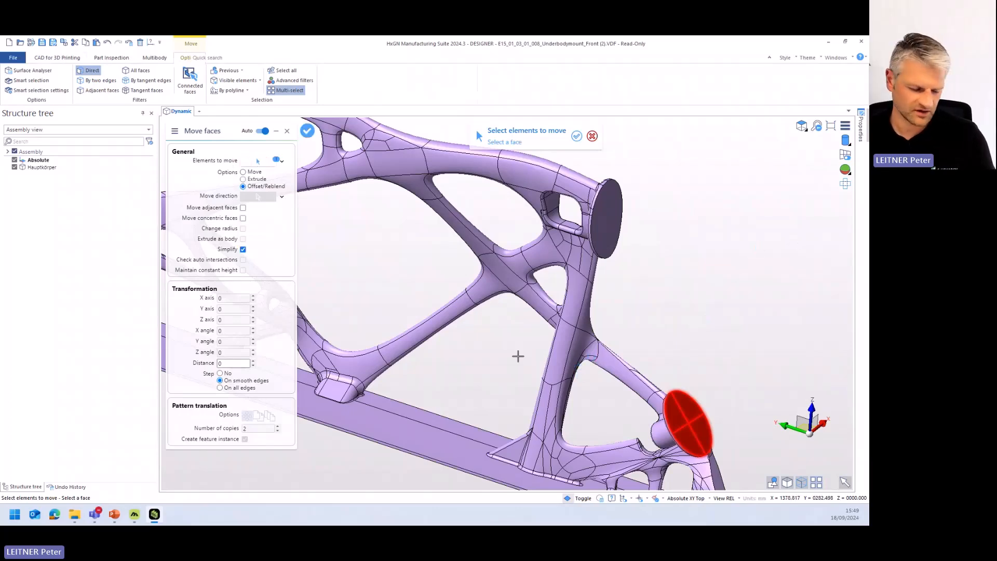
pyautogui.rightClick(515, 356)
pyautogui.moveTo(565, 342); pyautogui.dragTo(526, 236, button='middle')
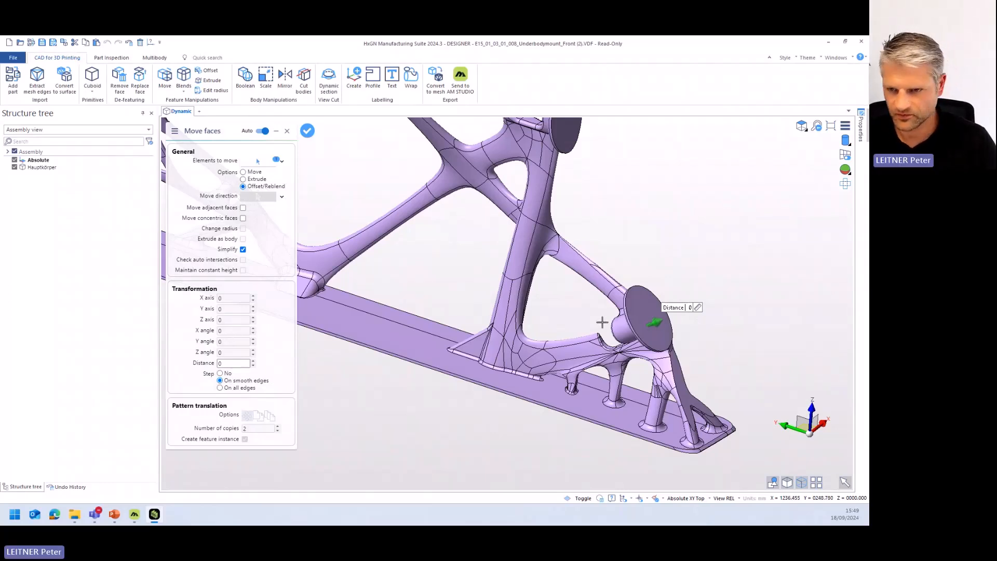
pyautogui.click(253, 361)
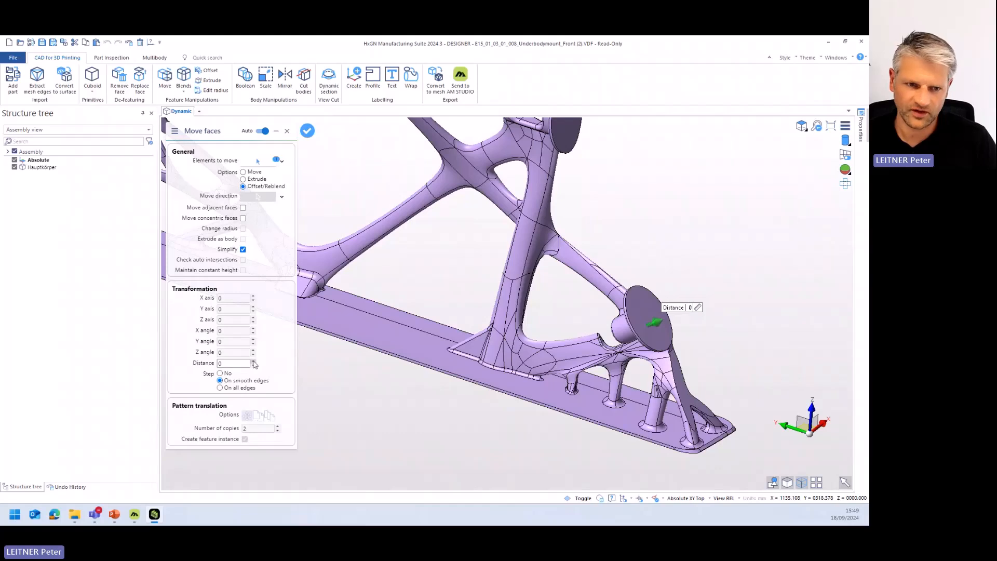
pyautogui.click(253, 360)
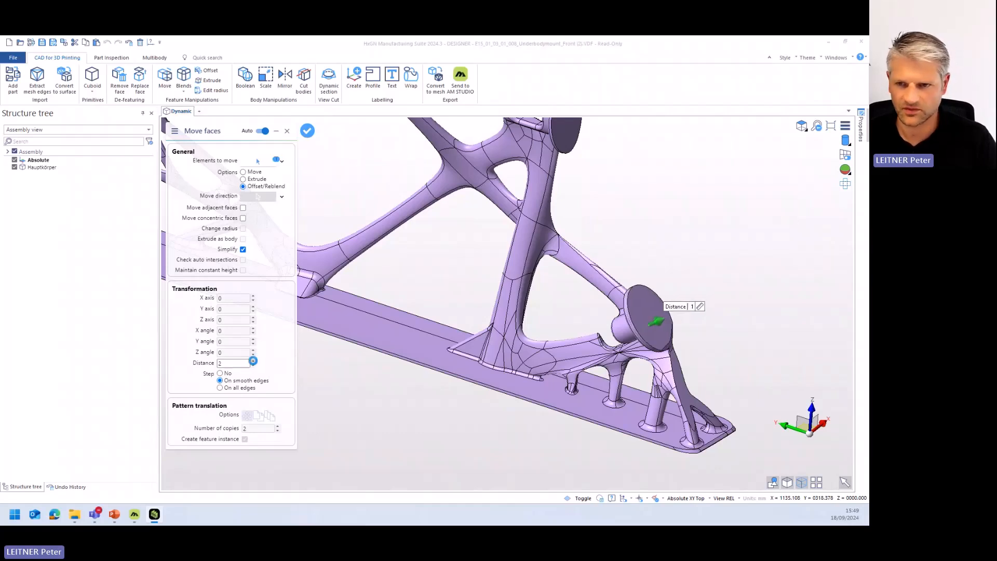
pyautogui.moveTo(633, 331); pyautogui.dragTo(571, 346, button='middle')
pyautogui.scroll(5, 654, 353)
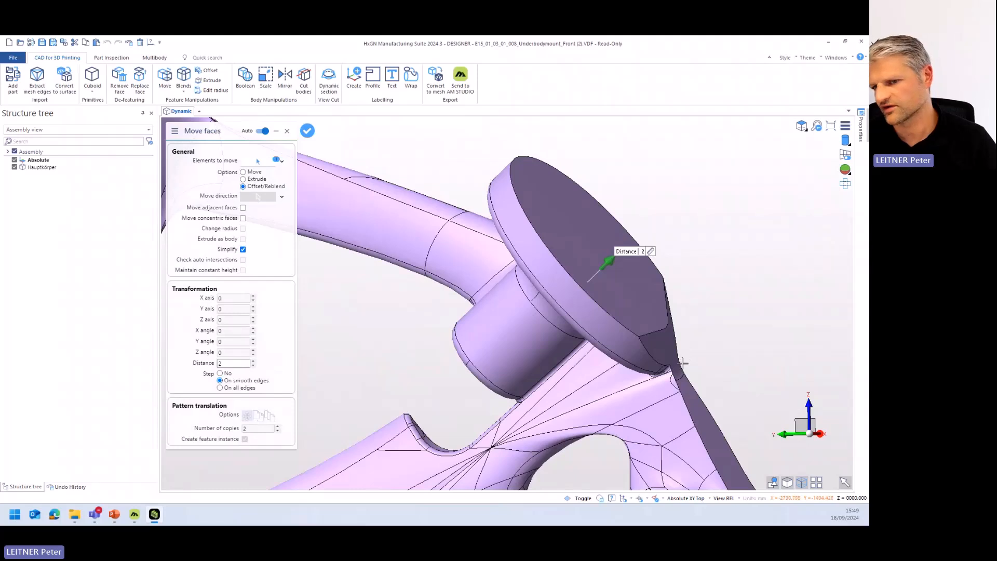
pyautogui.moveTo(684, 356); pyautogui.dragTo(685, 353, button='middle')
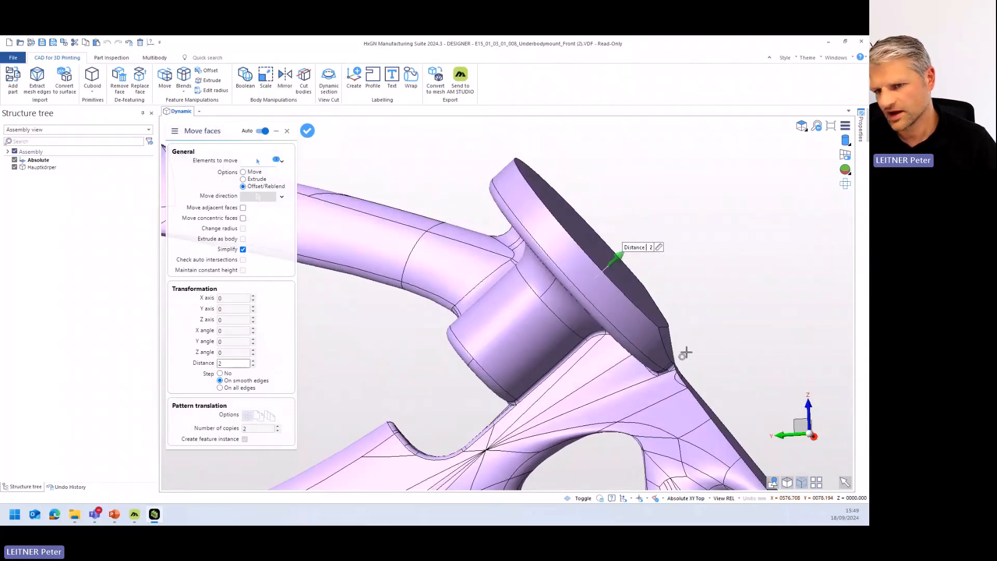
# - Compare the flange face offset at distances of 1 and 2, and cancel the Move faces command
pyautogui.click(252, 366)
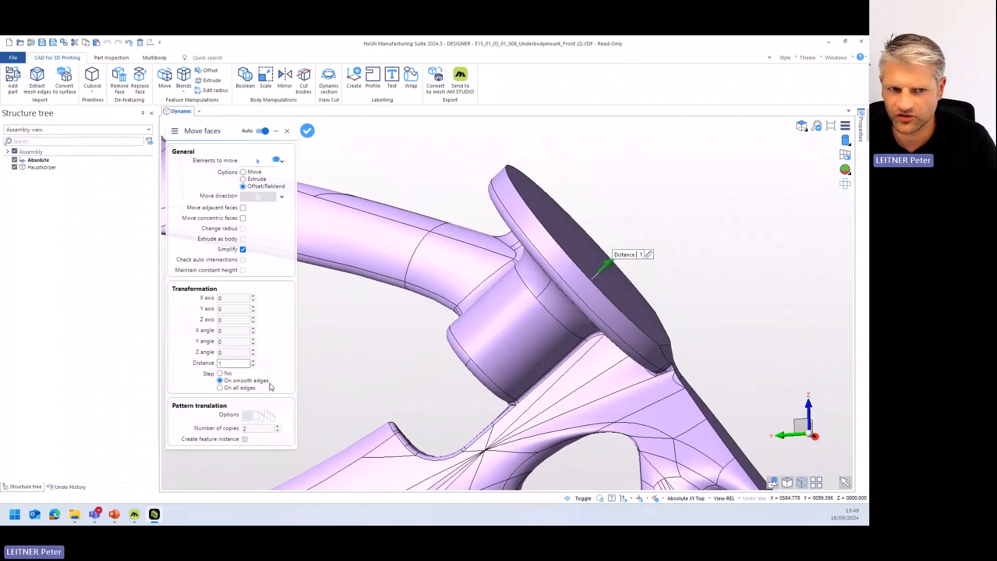
pyautogui.click(253, 360)
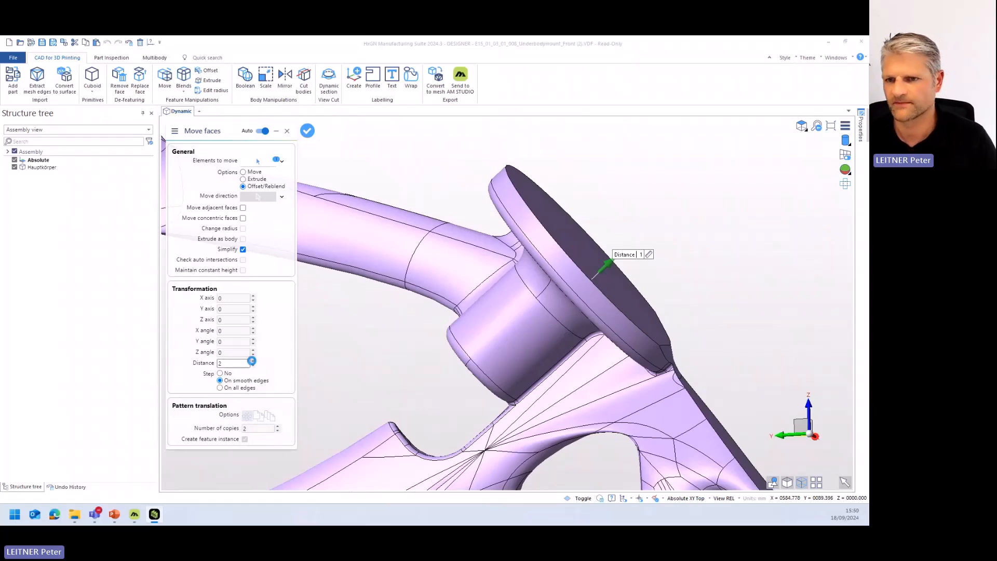
pyautogui.moveTo(660, 344); pyautogui.dragTo(662, 345, button='middle')
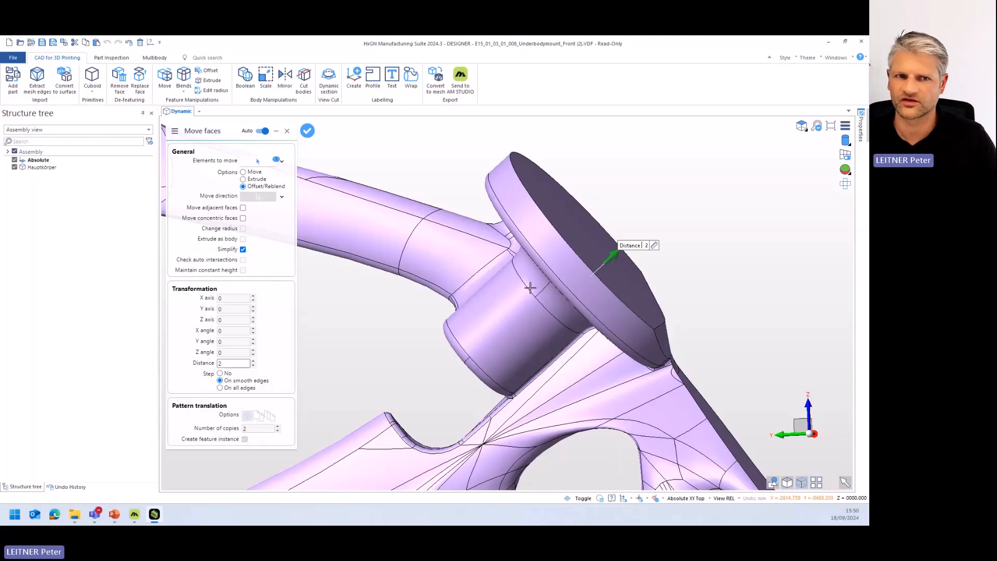
pyautogui.press('Escape')
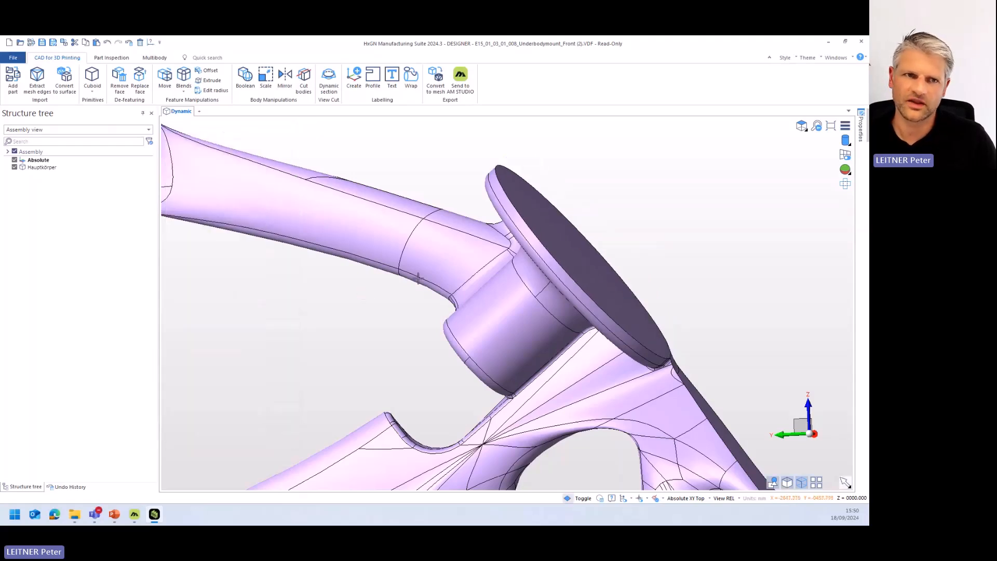
# - Start the Offset command for faces and choose the lower flange's round front face
pyautogui.click(209, 71)
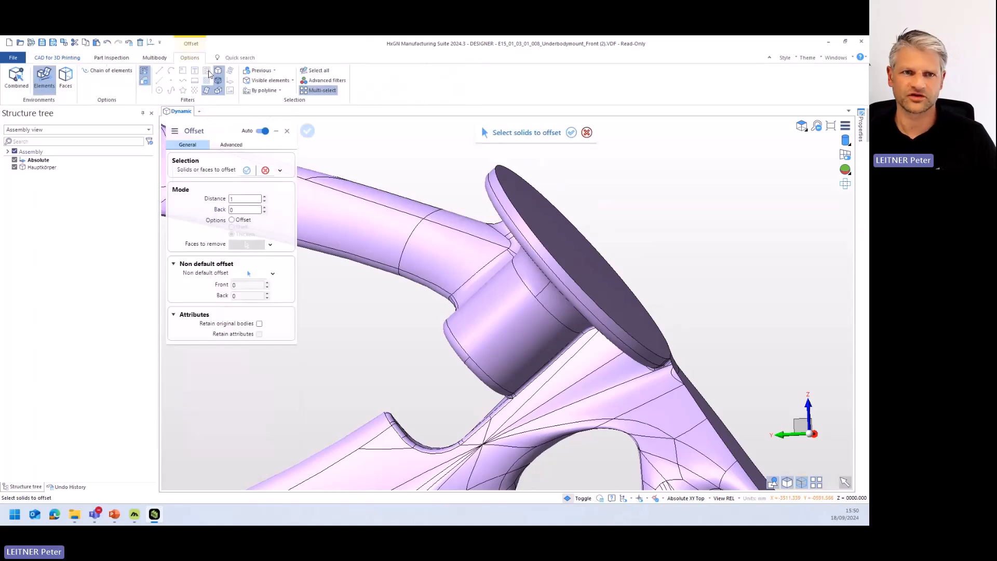
pyautogui.moveTo(610, 285); pyautogui.dragTo(545, 276, button='middle')
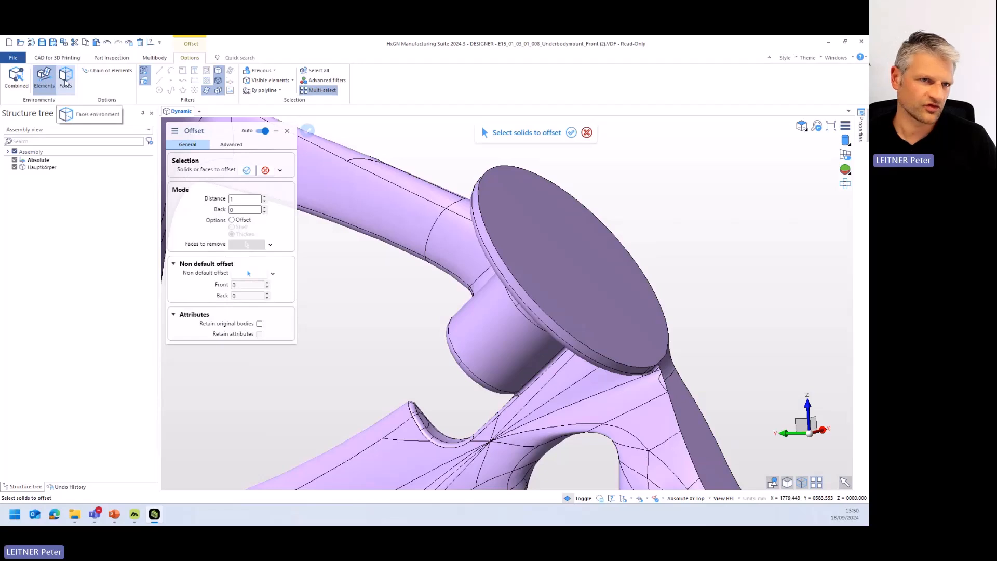
pyautogui.click(66, 78)
pyautogui.click(602, 274)
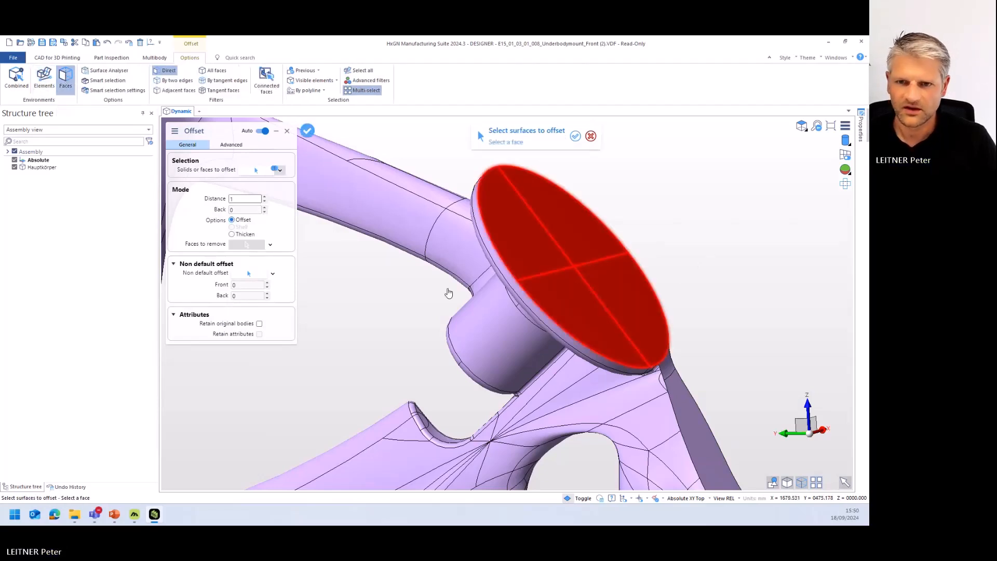
pyautogui.rightClick(430, 304)
pyautogui.moveTo(441, 298); pyautogui.dragTo(461, 295, button='middle')
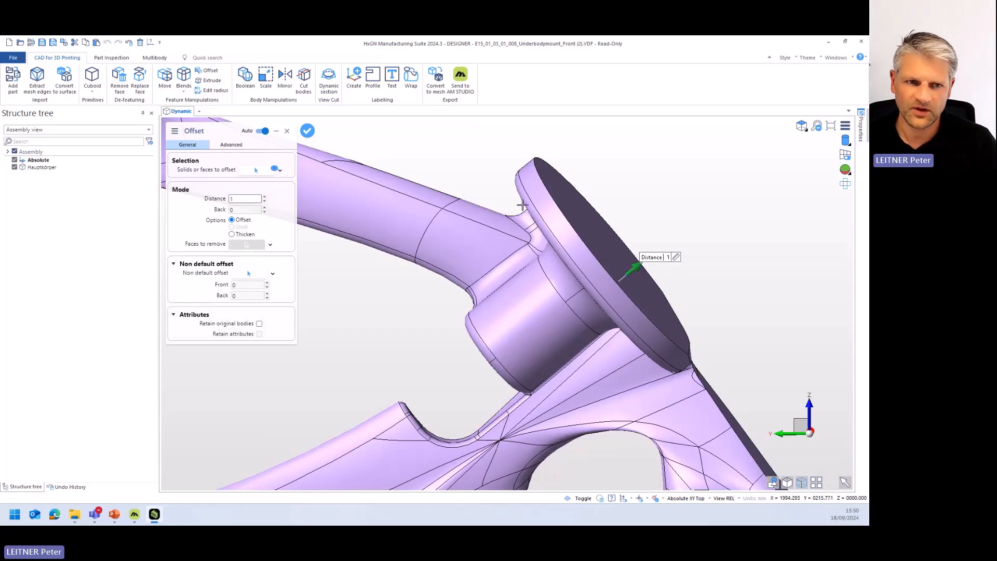
# - Switch the lower flange face offset to Thicken and set its distance to 2
pyautogui.click(232, 235)
pyautogui.moveTo(537, 331); pyautogui.dragTo(541, 320, button='middle')
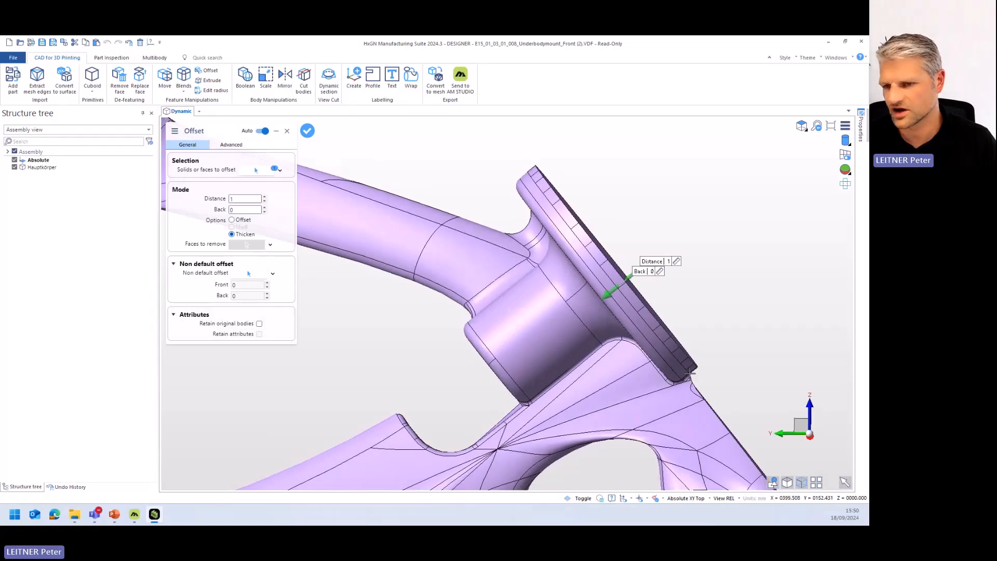
pyautogui.moveTo(687, 372); pyautogui.dragTo(660, 385, button='middle')
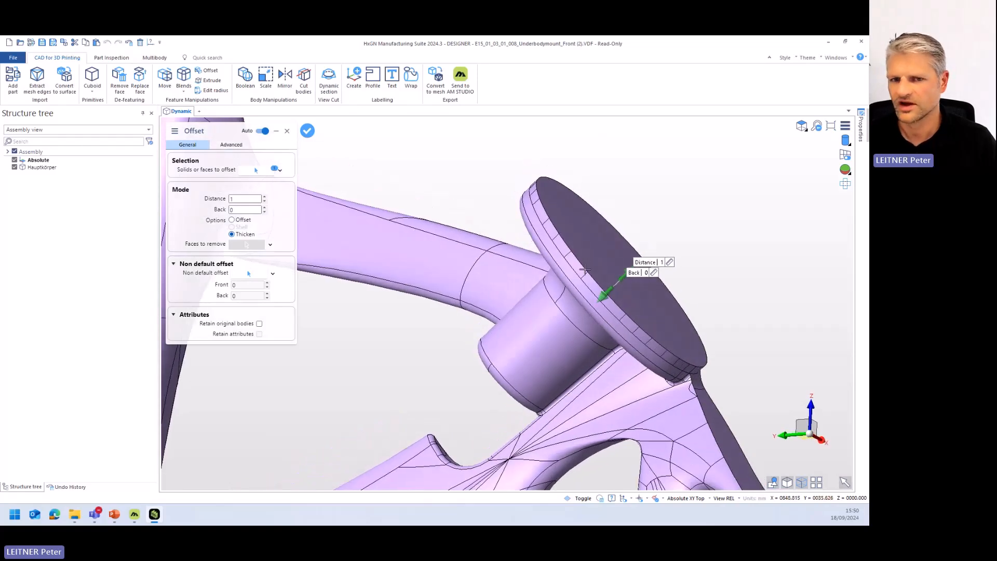
pyautogui.click(265, 197)
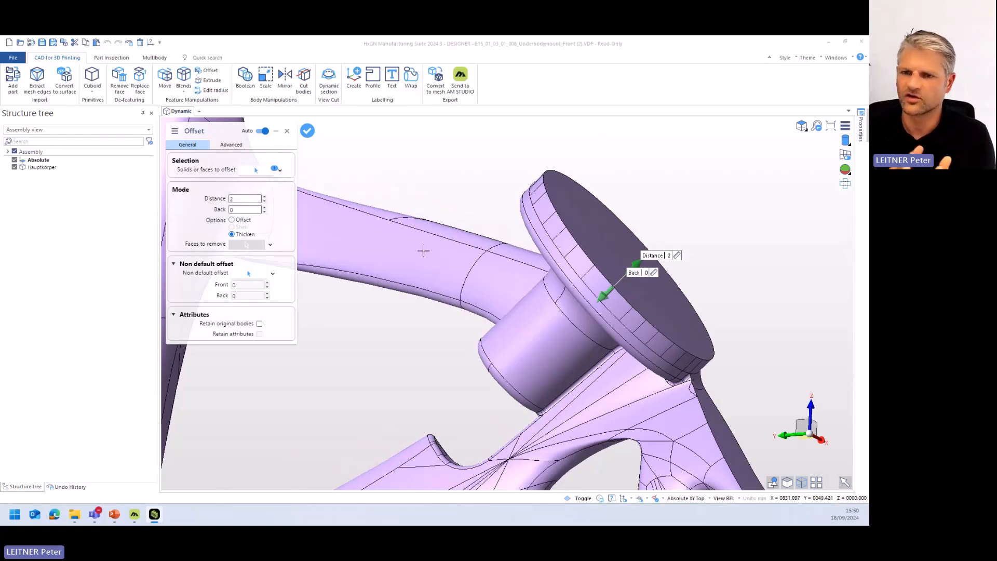
# - Add the upper flange's round front face to the thickening and apply it to both flanges
pyautogui.scroll(-5, 547, 265)
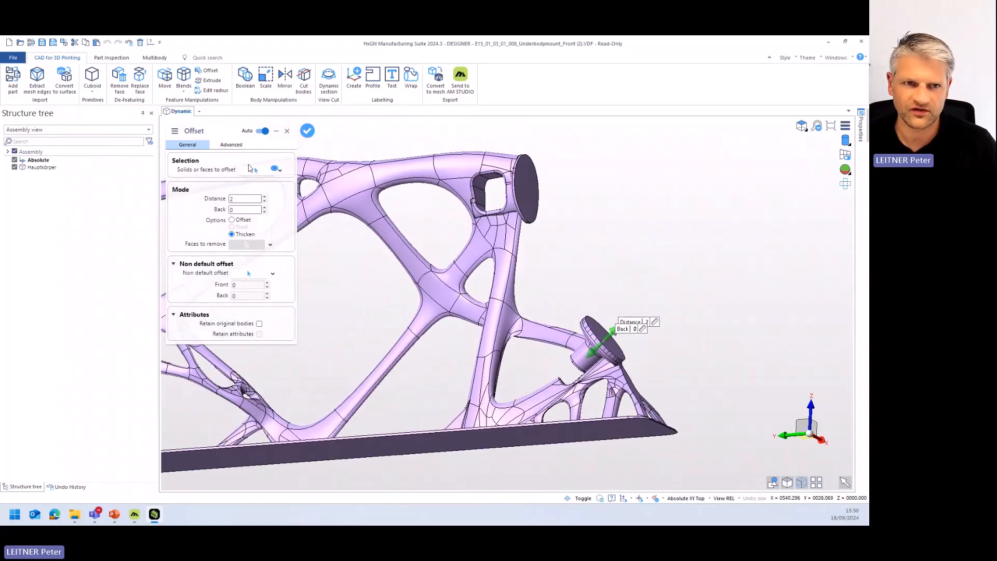
pyautogui.click(254, 170)
pyautogui.click(530, 187)
pyautogui.rightClick(599, 190)
pyautogui.moveTo(572, 220)
pyautogui.mouseDown(button='middle')
pyautogui.moveTo(594, 225)
pyautogui.moveTo(581, 234)
pyautogui.mouseUp(button='middle')
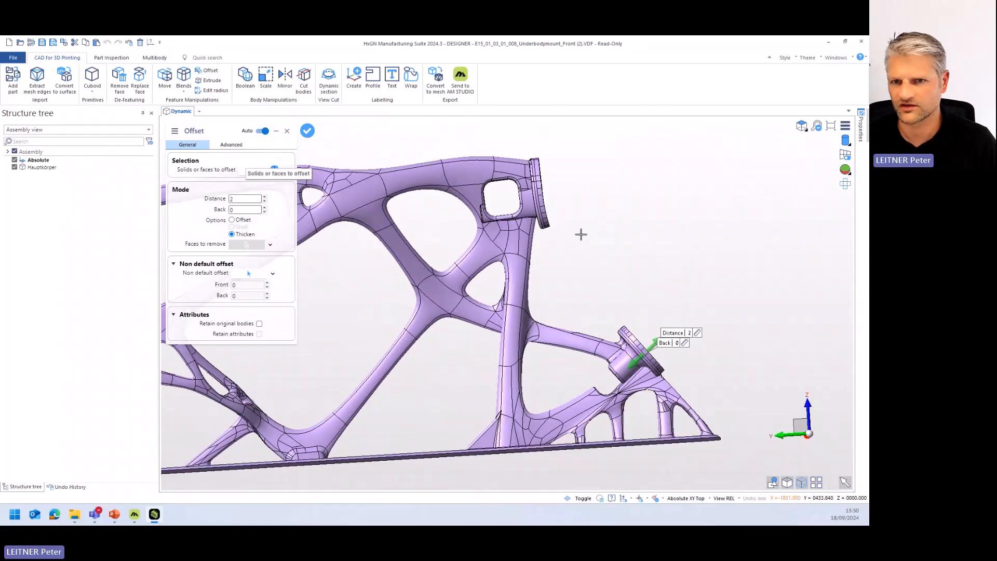
pyautogui.scroll(3, 550, 219)
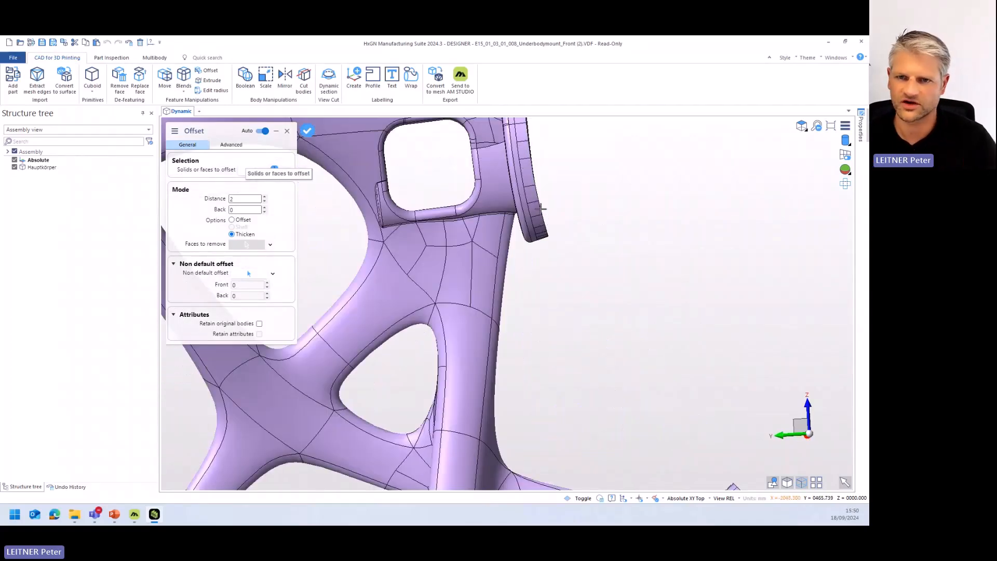
pyautogui.scroll(-3, 540, 208)
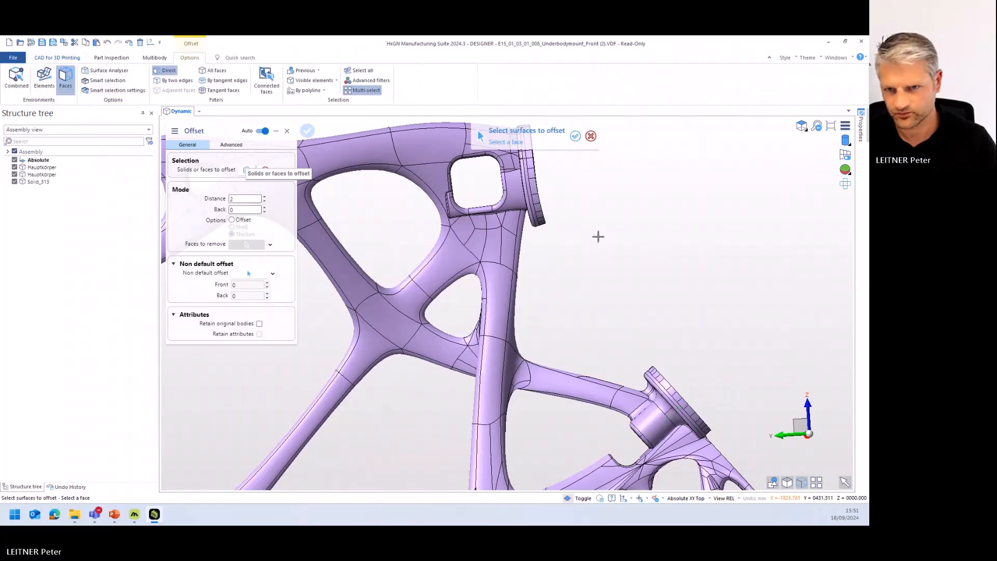
# - Examine which body each structure tree entry represents: the main mount and the two thickened flange discs
pyautogui.moveTo(613, 275); pyautogui.dragTo(602, 278, button='middle')
pyautogui.scroll(-3, 603, 278)
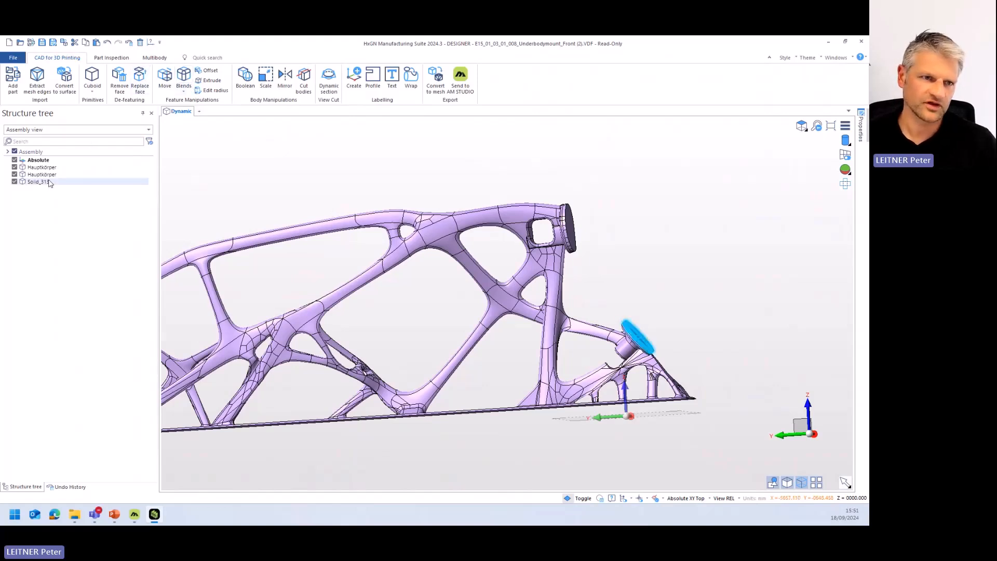
pyautogui.click(57, 168)
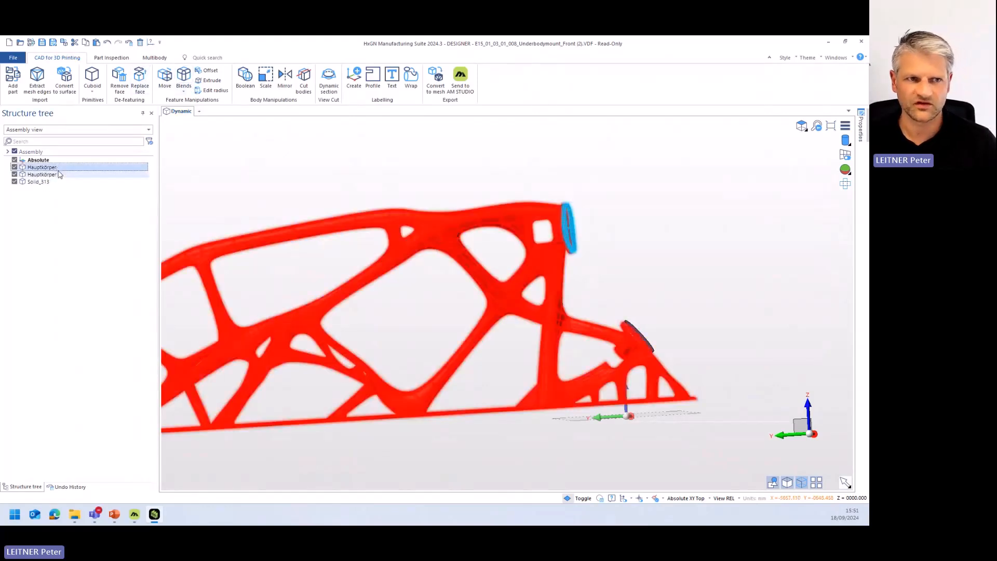
pyautogui.click(63, 178)
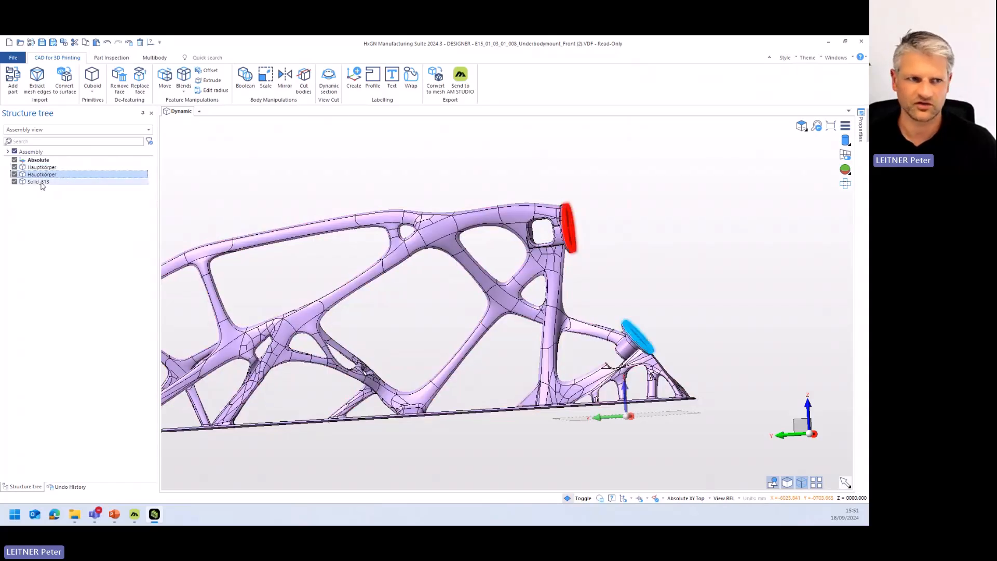
pyautogui.click(43, 183)
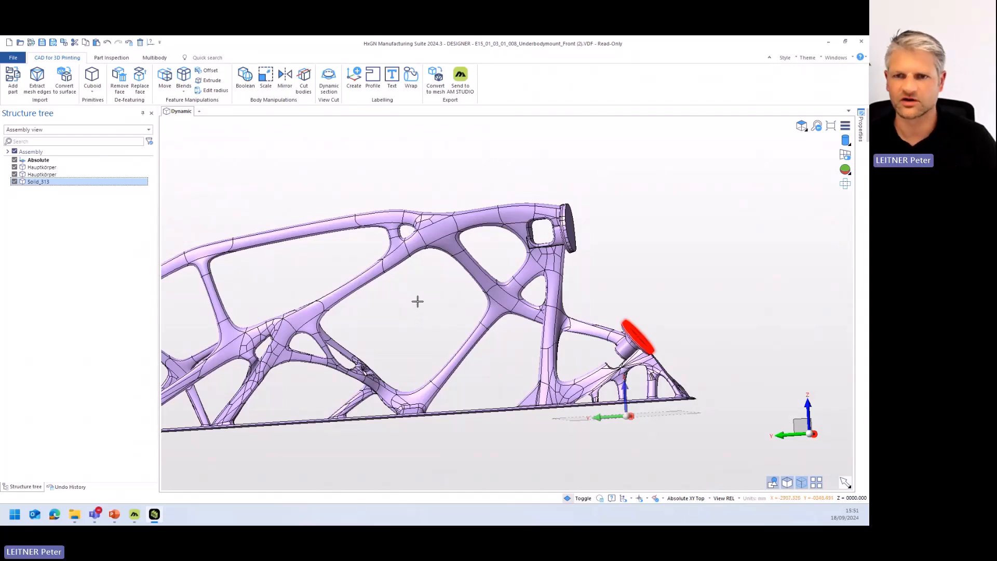
# - Unite the main body with both thickened flange discs in a Boolean operation and check the merged body
pyautogui.click(54, 169)
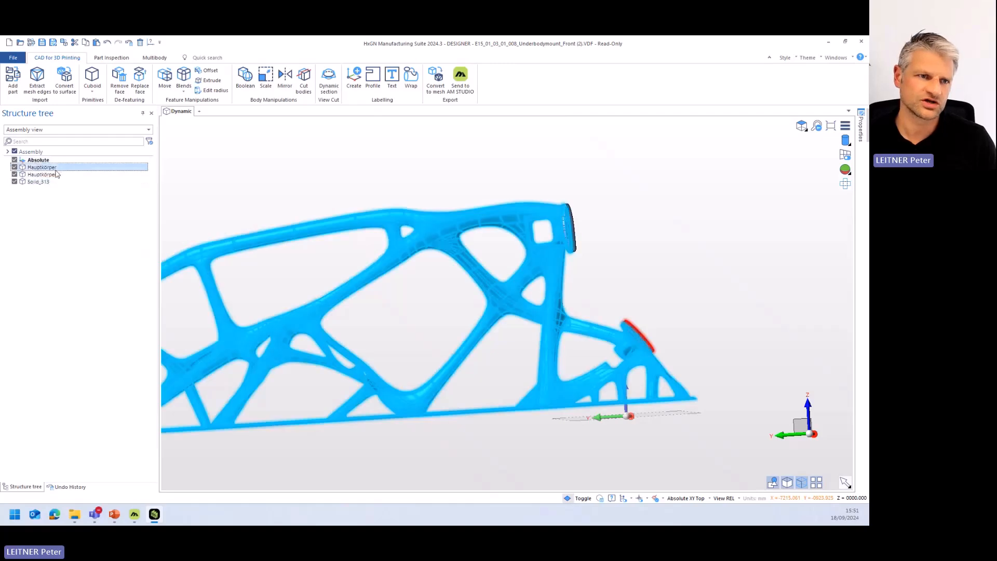
pyautogui.click(248, 77)
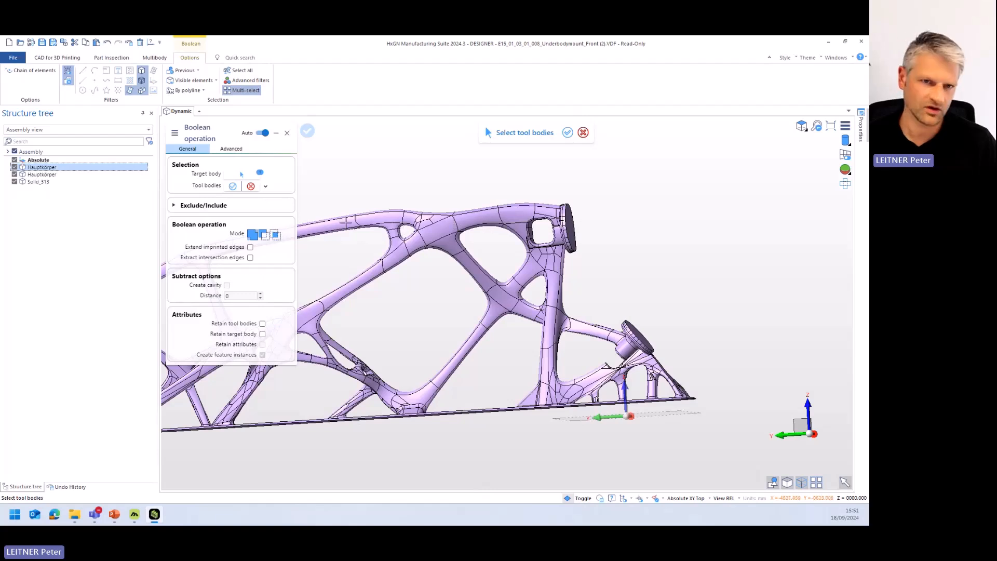
pyautogui.click(41, 174)
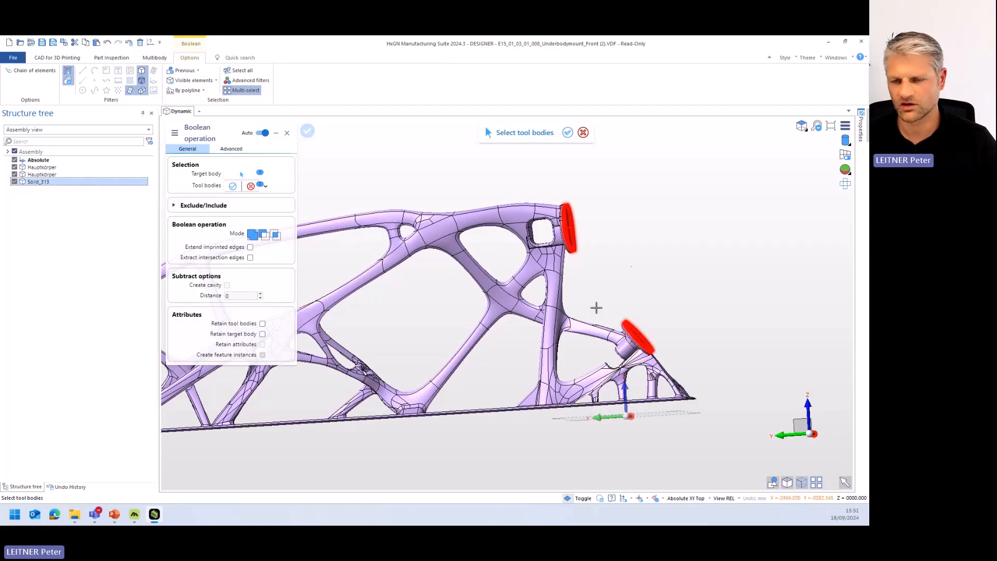
pyautogui.rightClick(664, 252)
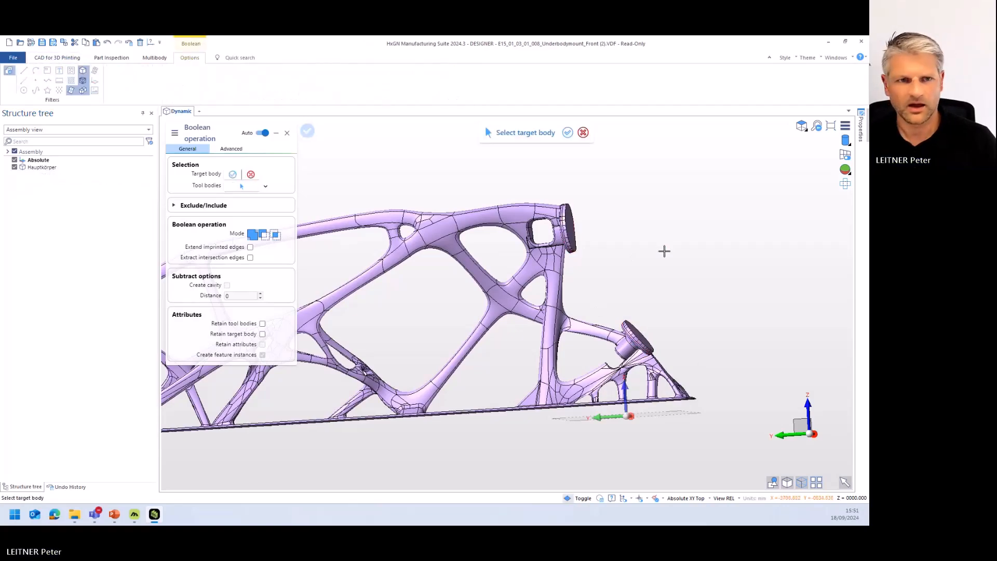
pyautogui.click(58, 168)
pyautogui.moveTo(674, 284); pyautogui.dragTo(658, 290, button='middle')
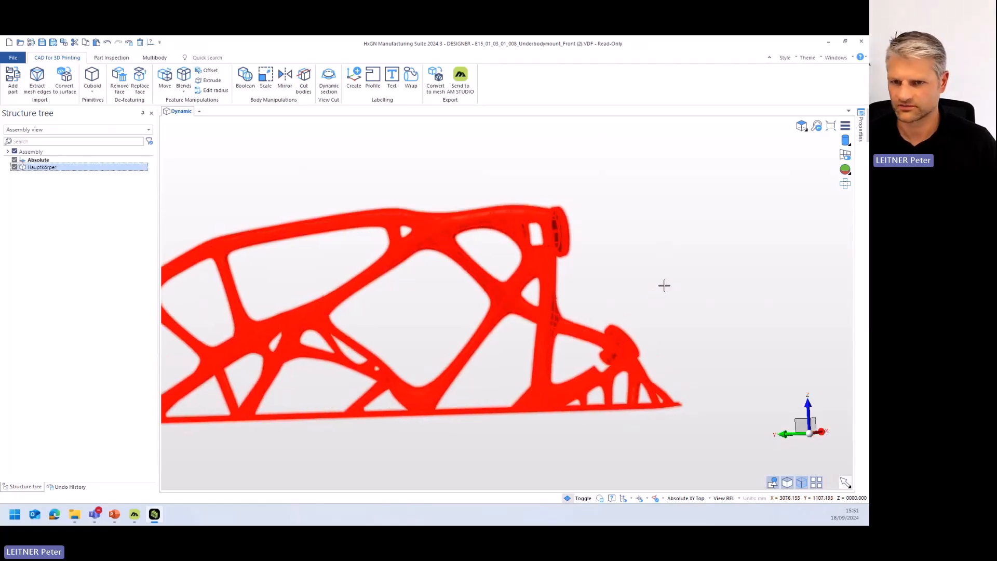
pyautogui.click(659, 283)
# - Select the base plate's underside face for the Offset command and set it to Thicken with a distance of 5
pyautogui.moveTo(483, 387); pyautogui.dragTo(478, 345, button='middle')
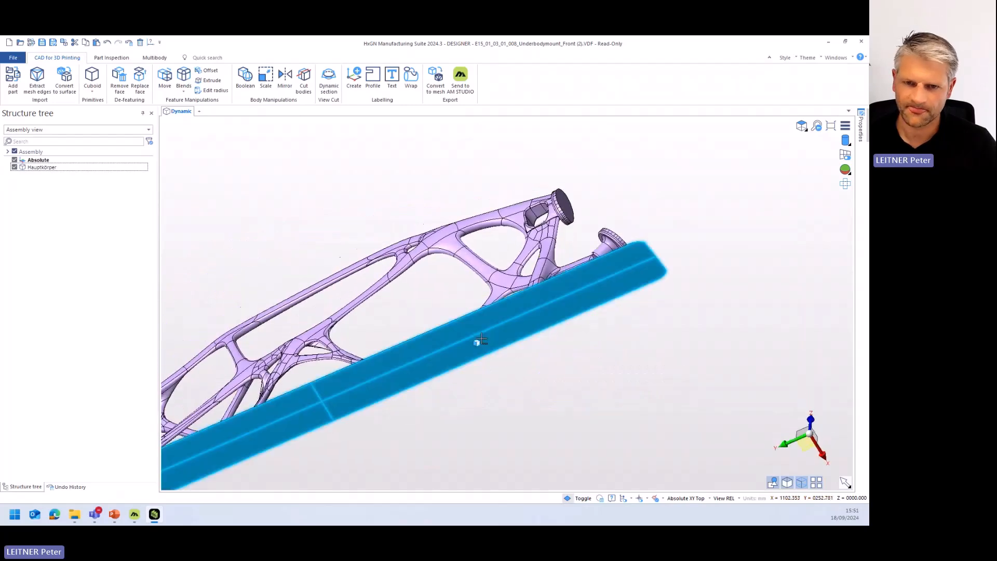
pyautogui.click(483, 323)
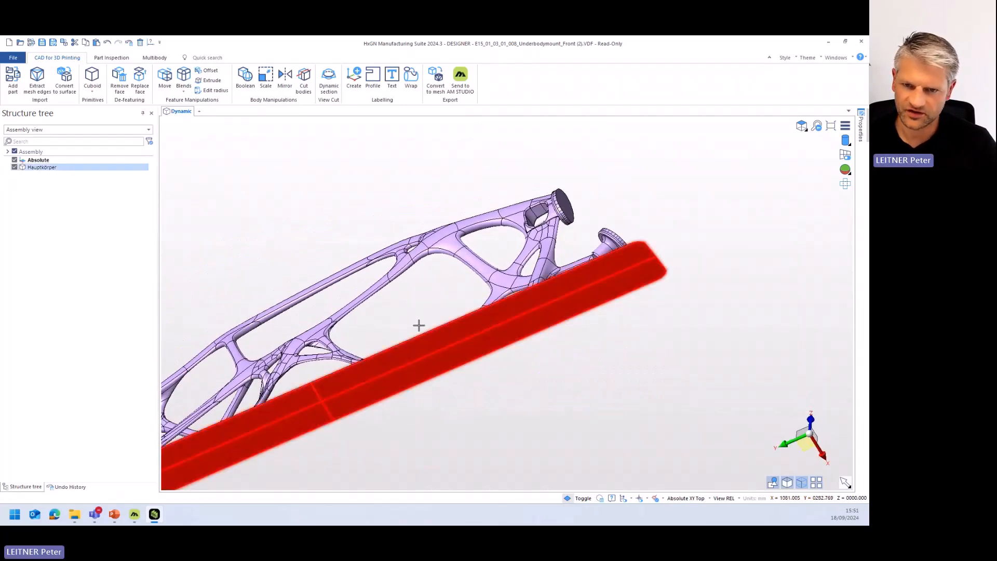
pyautogui.moveTo(410, 296); pyautogui.dragTo(433, 340, button='middle')
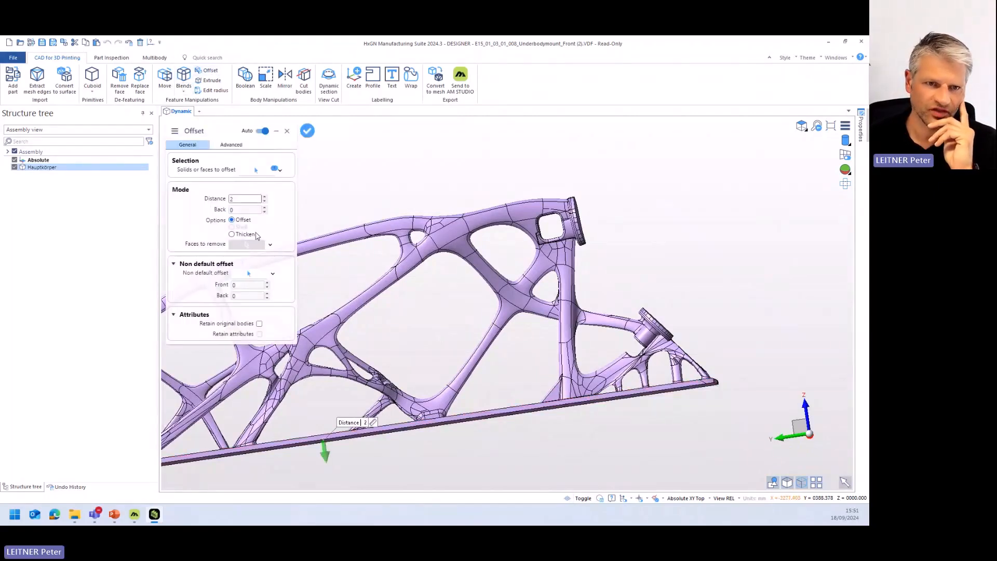
pyautogui.click(232, 234)
pyautogui.click(236, 199)
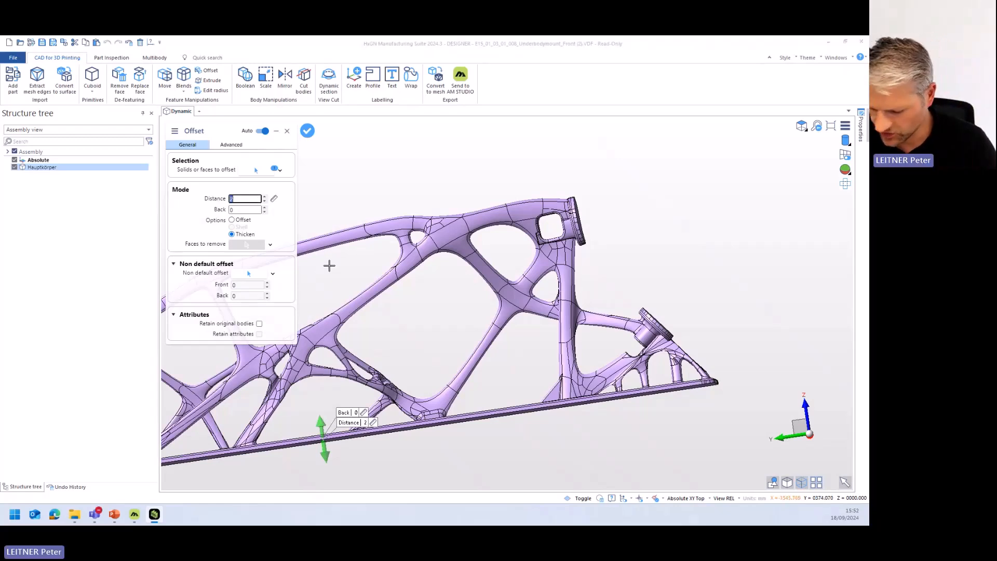
pyautogui.write('5')
pyautogui.press('Return')
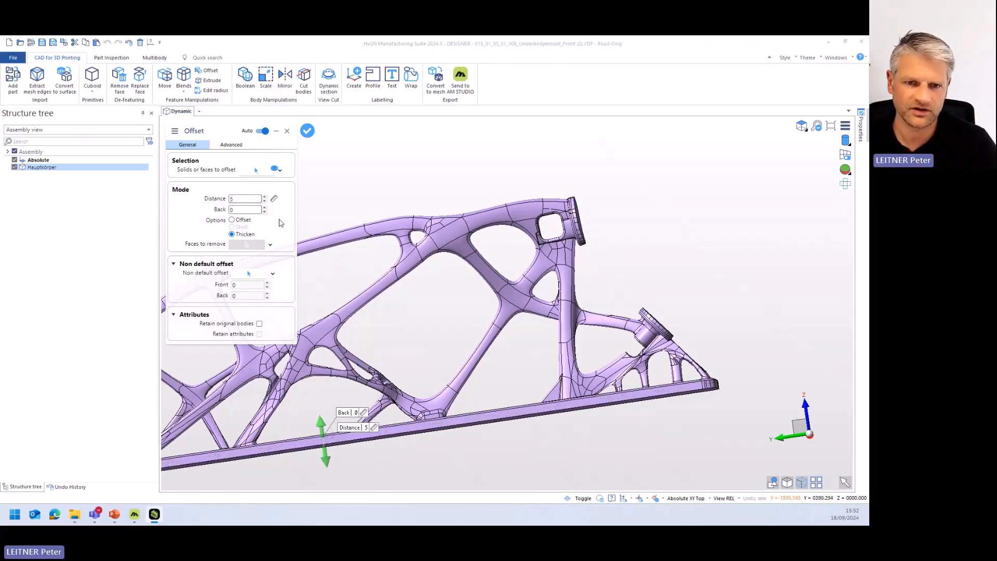
# - Apply the base plate thickening, check it on the whole mount, and leave the Offset command
pyautogui.scroll(-5, 676, 309)
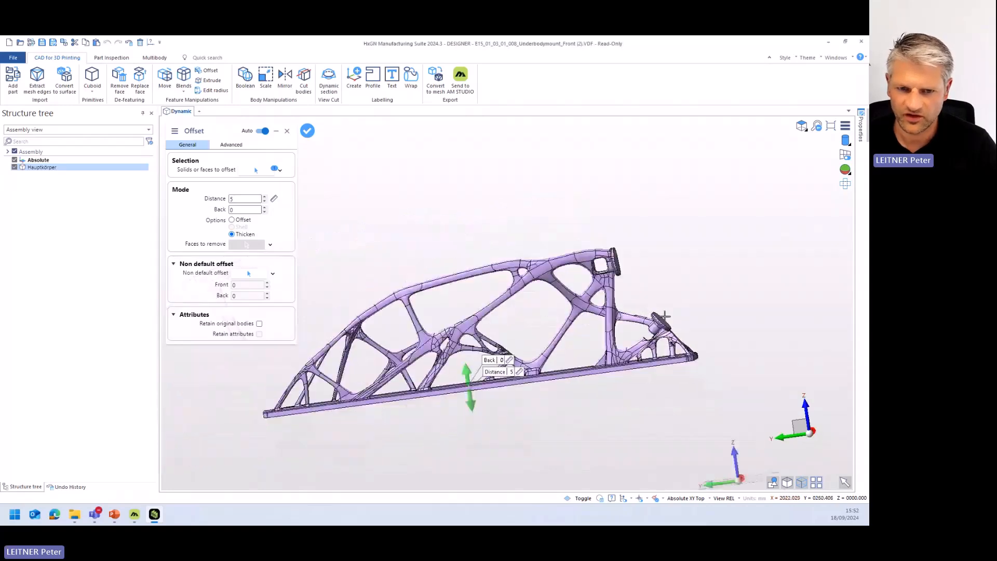
pyautogui.moveTo(576, 321); pyautogui.dragTo(614, 357, button='middle')
pyautogui.rightClick(618, 372)
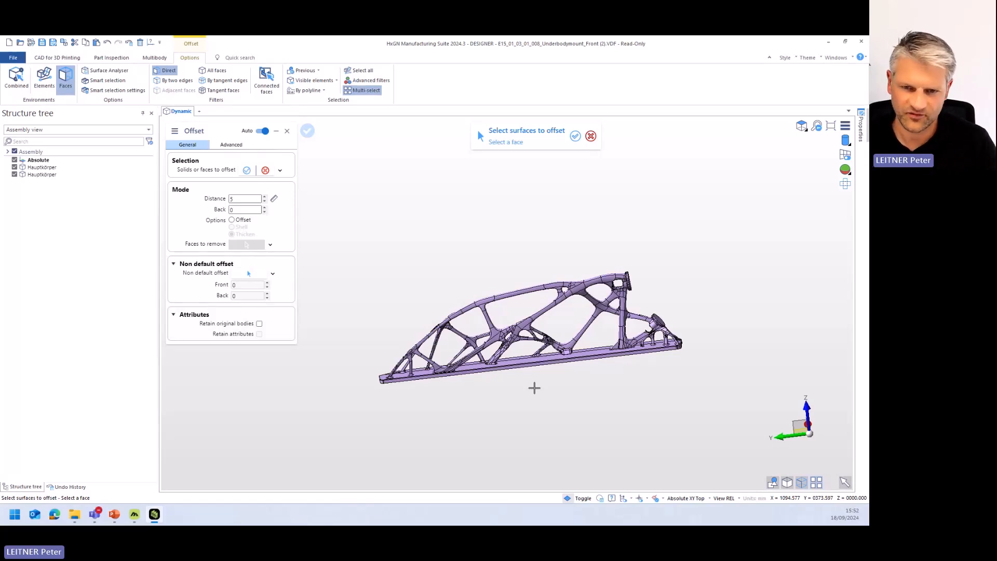
pyautogui.scroll(3, 468, 358)
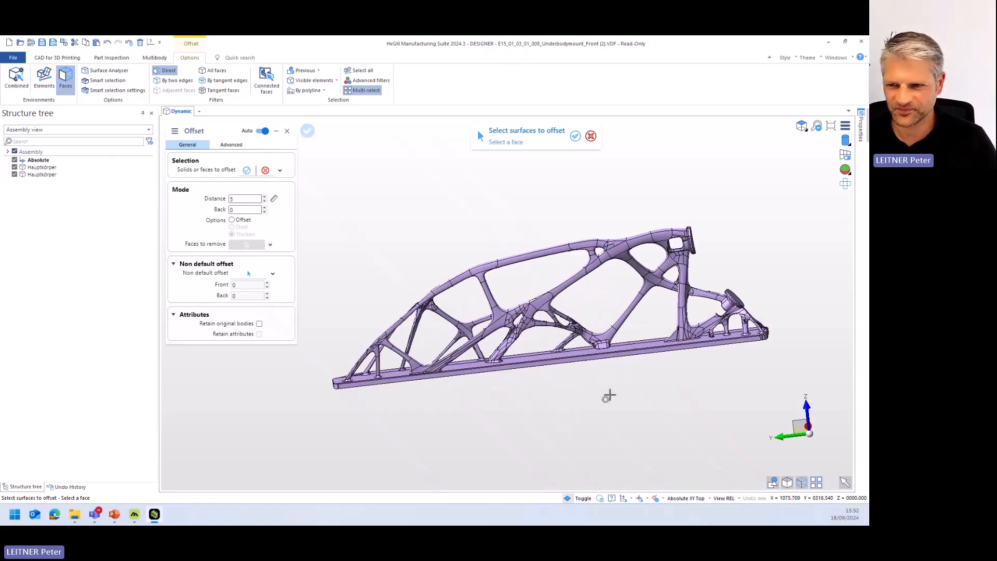
pyautogui.moveTo(742, 346); pyautogui.dragTo(740, 334, button='middle')
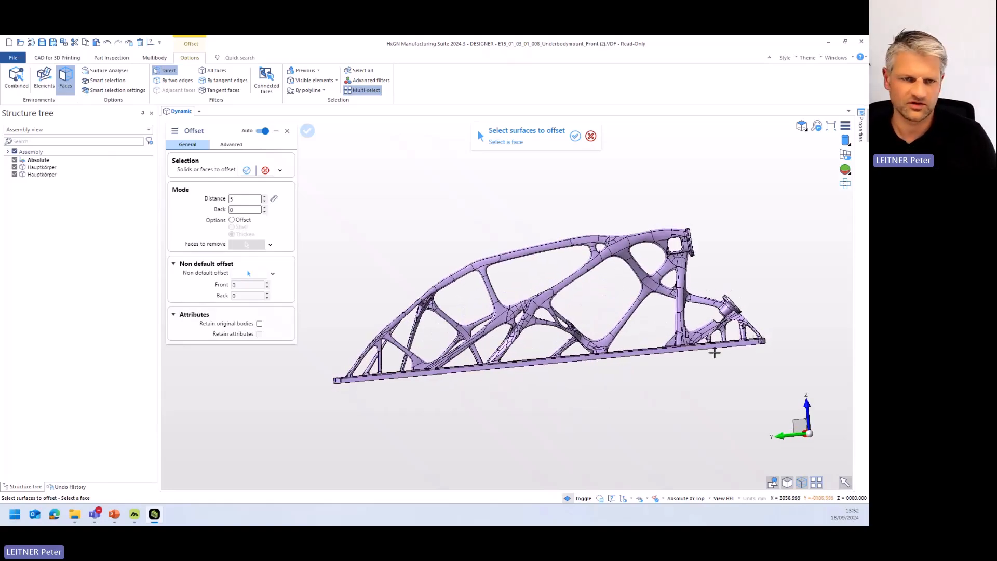
pyautogui.moveTo(665, 369); pyautogui.dragTo(661, 370, button='middle')
pyautogui.scroll(5, 661, 370)
pyautogui.press('Escape')
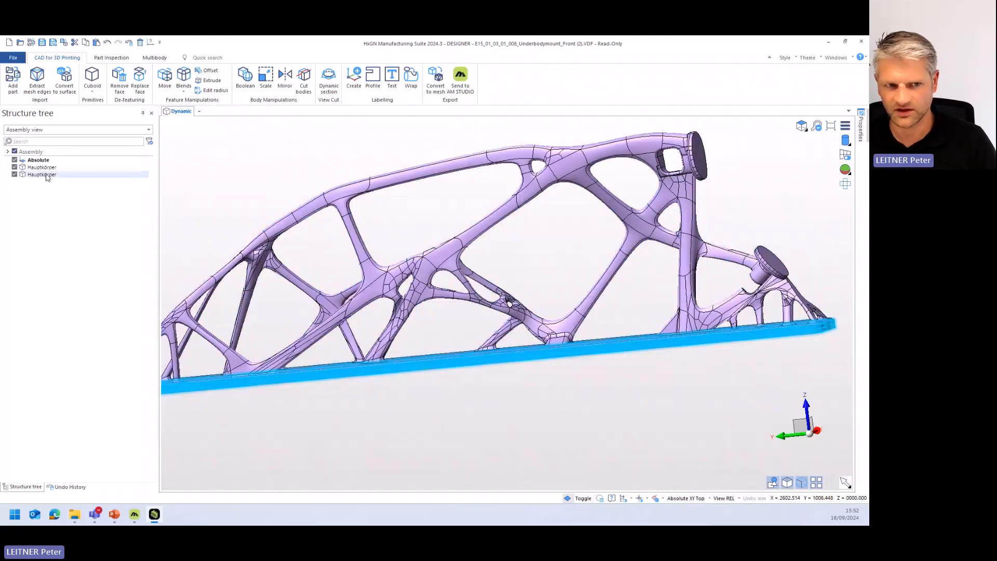
# - Unite the main body with the thickened base plate body in a Boolean operation and leave the command
pyautogui.click(245, 78)
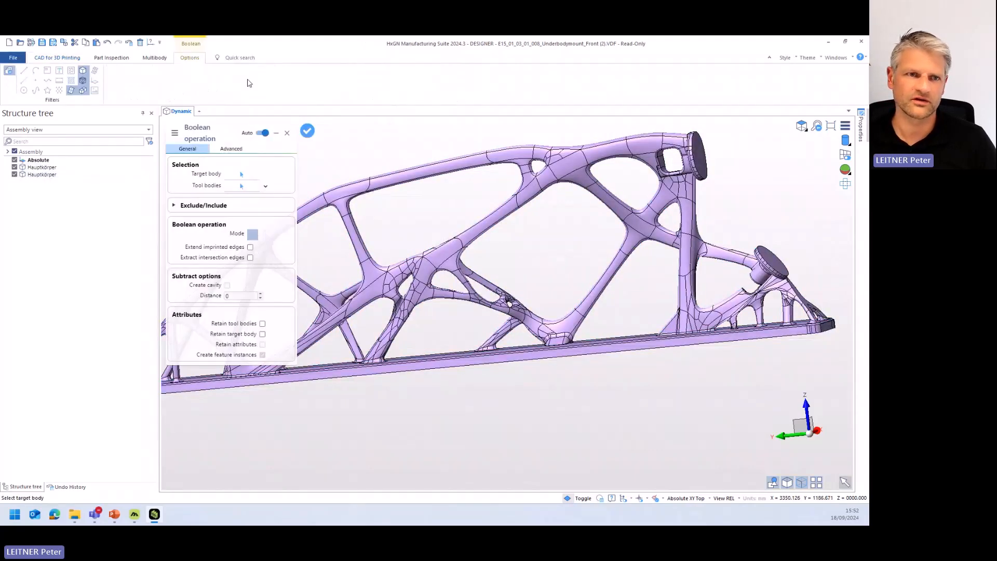
pyautogui.click(50, 167)
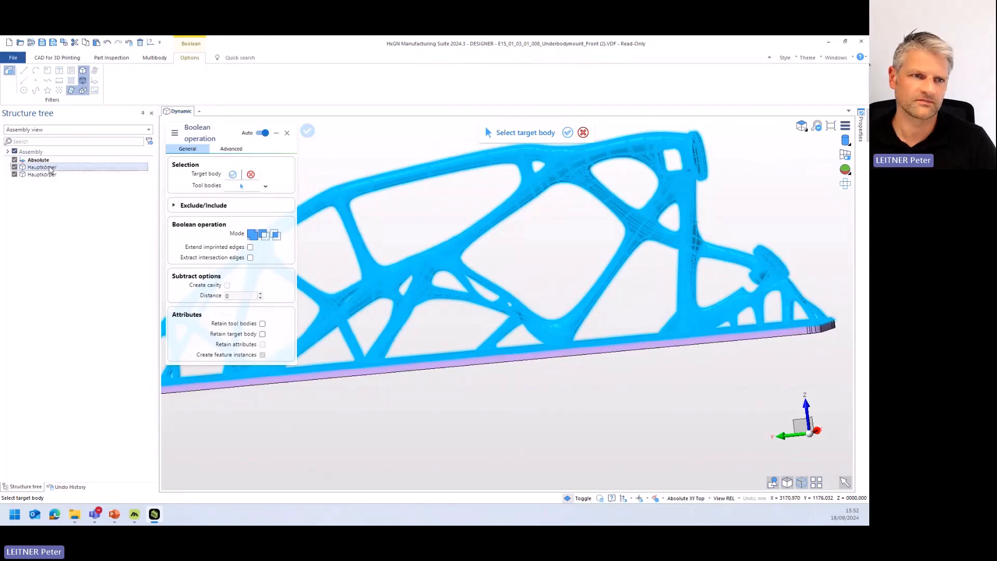
pyautogui.click(51, 175)
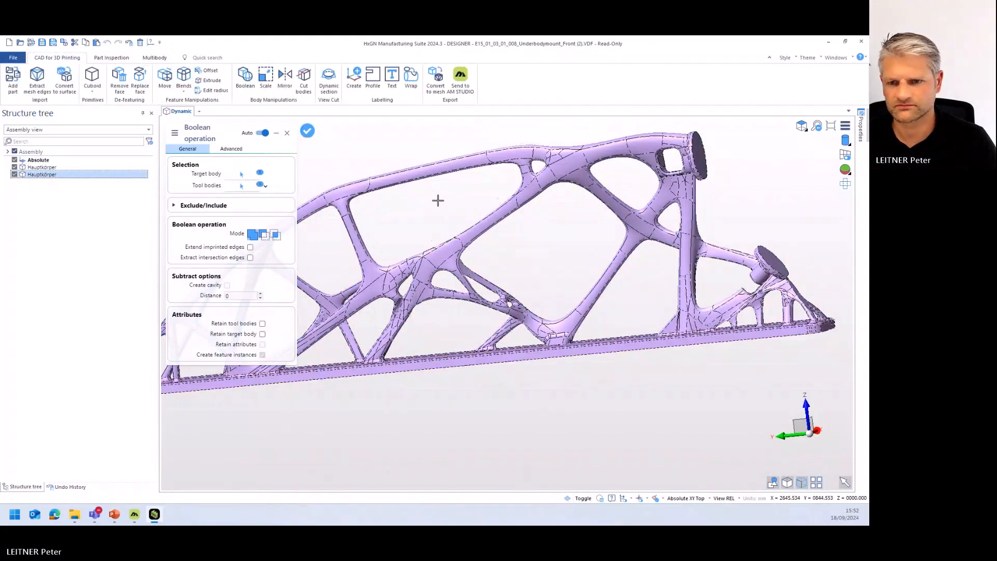
pyautogui.press('Escape')
pyautogui.scroll(3, 450, 268)
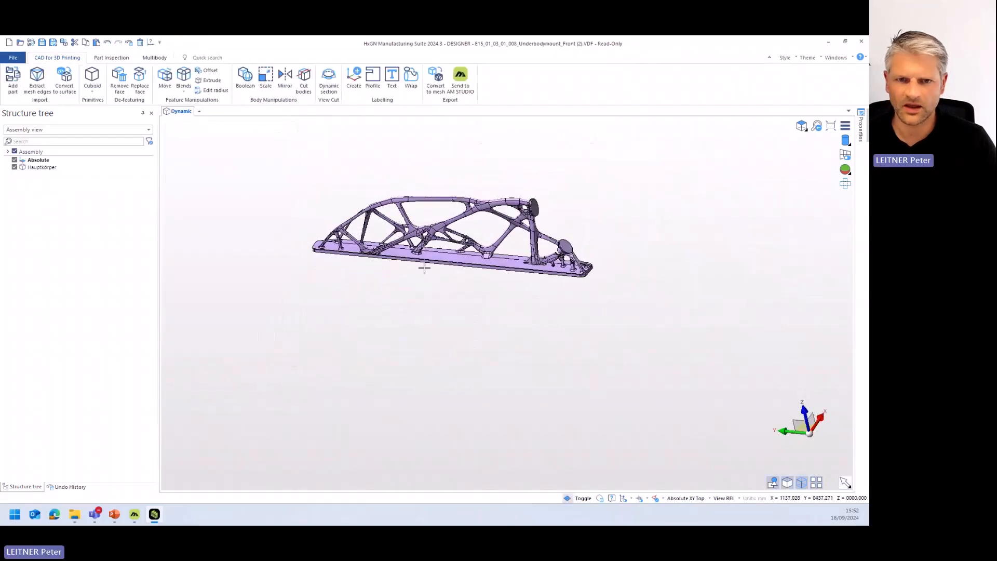
pyautogui.scroll(4, 447, 279)
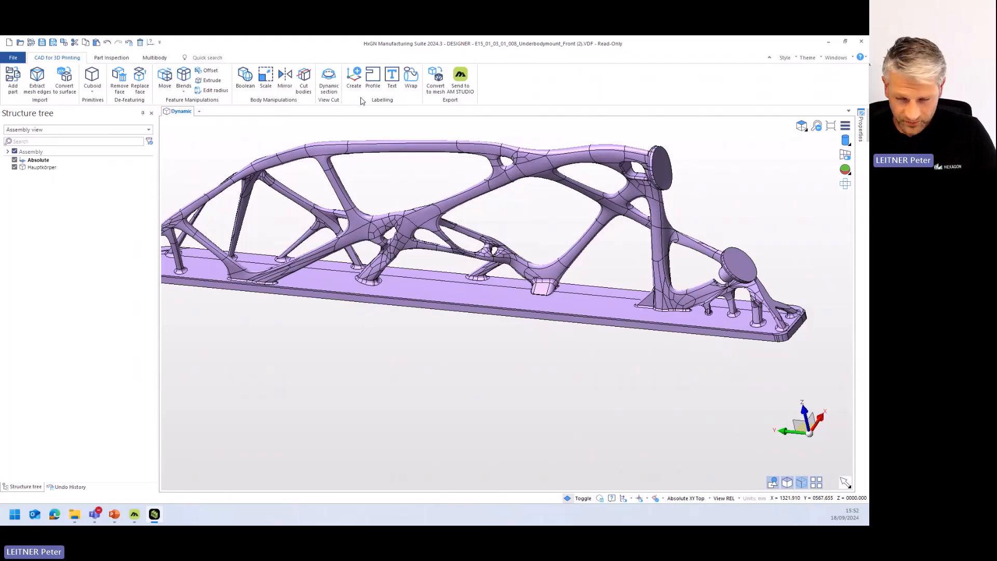
# - Examine the inside of the united mount with a dynamic section from several directions, and leave the section view
pyautogui.click(329, 78)
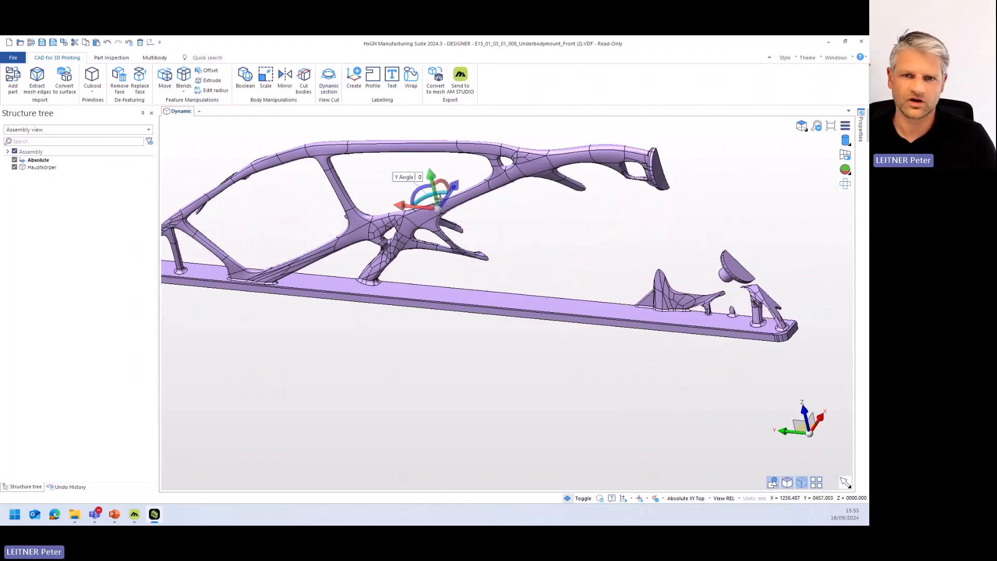
pyautogui.moveTo(530, 247); pyautogui.dragTo(478, 278, button='middle')
pyautogui.moveTo(572, 195); pyautogui.dragTo(514, 225)
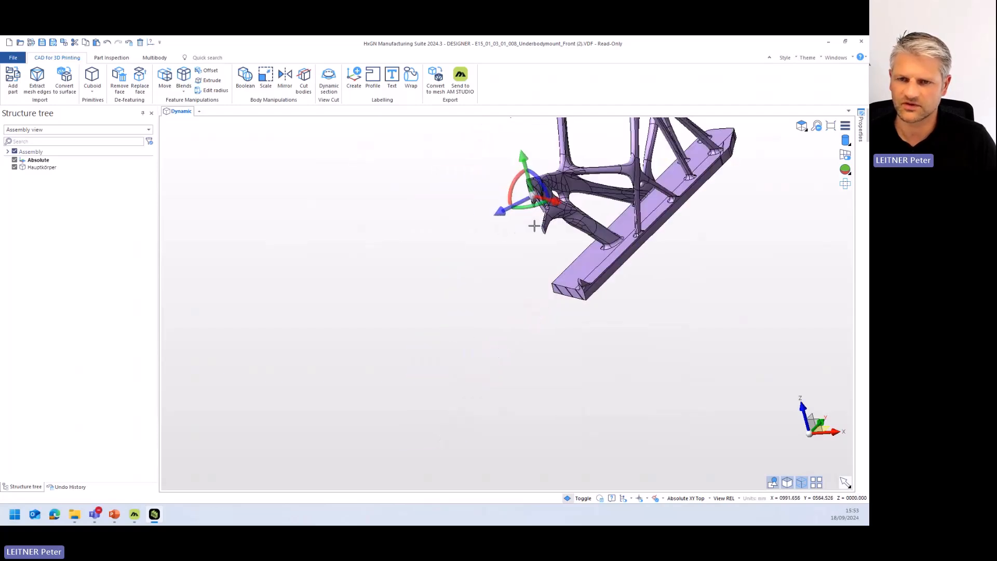
pyautogui.moveTo(548, 245); pyautogui.dragTo(593, 245, button='middle')
pyautogui.scroll(-3, 574, 232)
pyautogui.moveTo(530, 230); pyautogui.dragTo(535, 262)
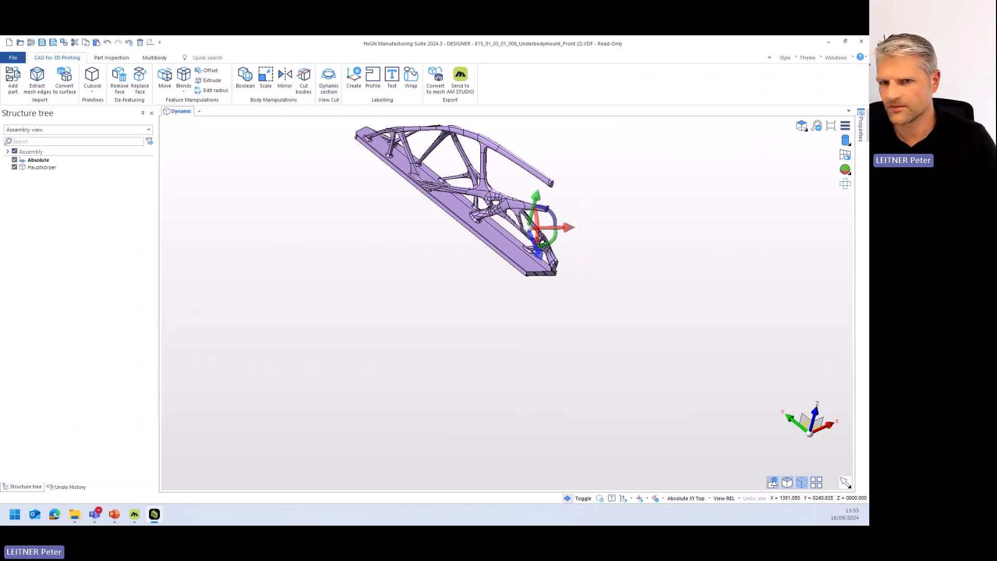
pyautogui.press('Escape')
pyautogui.moveTo(517, 259)
pyautogui.mouseDown(button='middle')
pyautogui.moveTo(546, 229)
pyautogui.moveTo(521, 249)
pyautogui.mouseUp(button='middle')
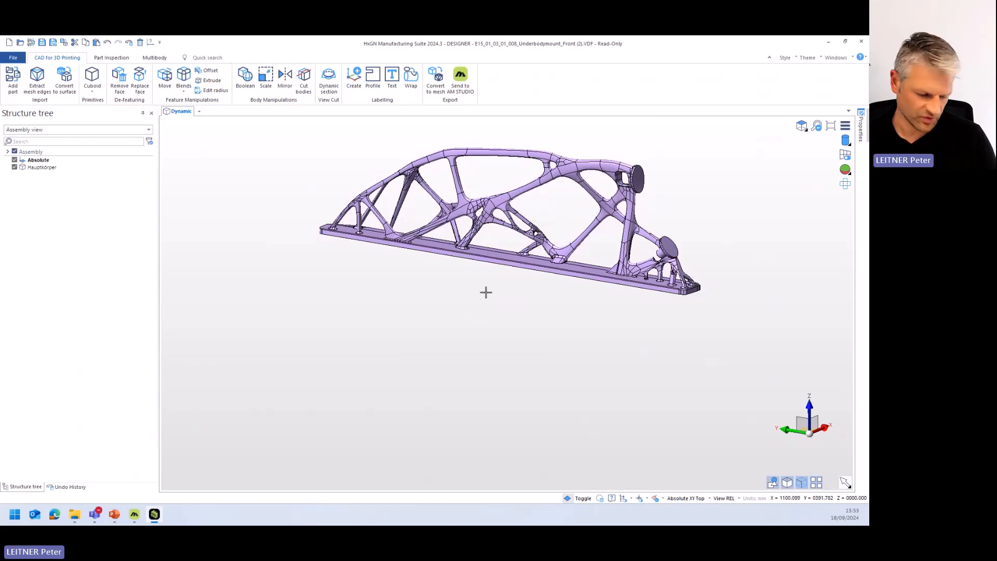
pyautogui.moveTo(483, 288); pyautogui.dragTo(385, 311, button='middle')
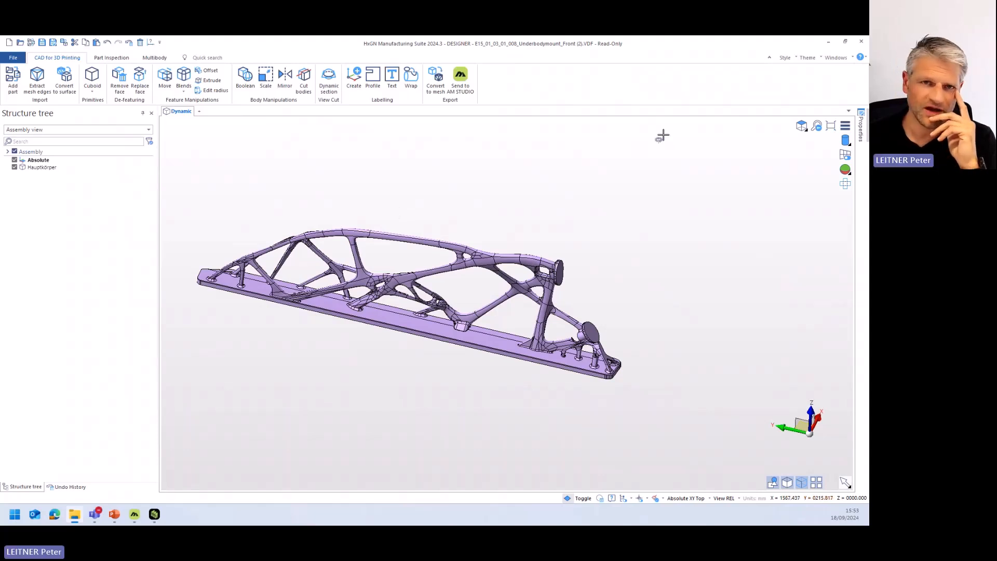
# - Create a workplane named WPL on the base plate's upper face, beside the small strut foot near the middle
pyautogui.click(352, 83)
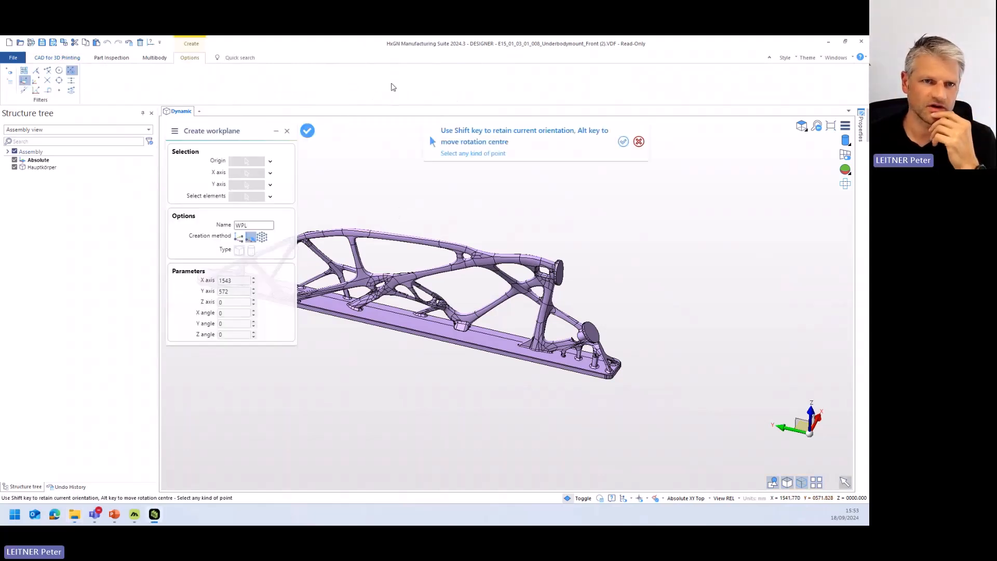
pyautogui.scroll(6, 378, 275)
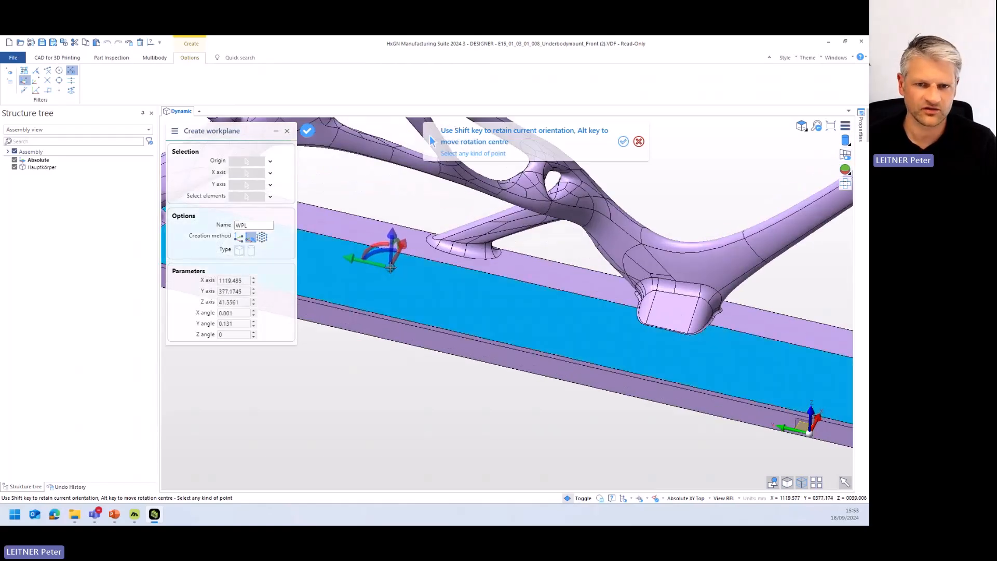
pyautogui.click(390, 269)
pyautogui.scroll(-5, 413, 292)
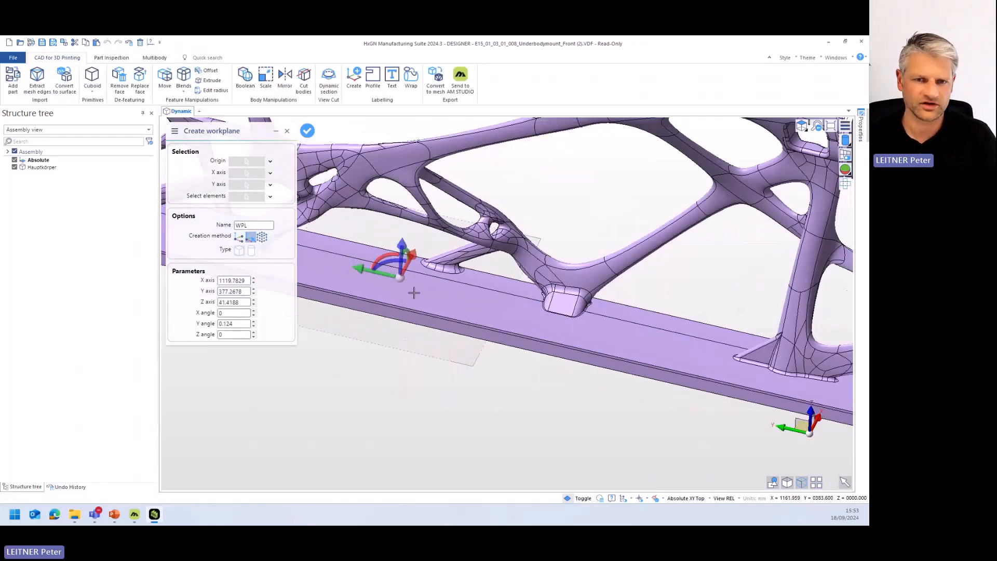
pyautogui.rightClick(416, 362)
pyautogui.press('Escape')
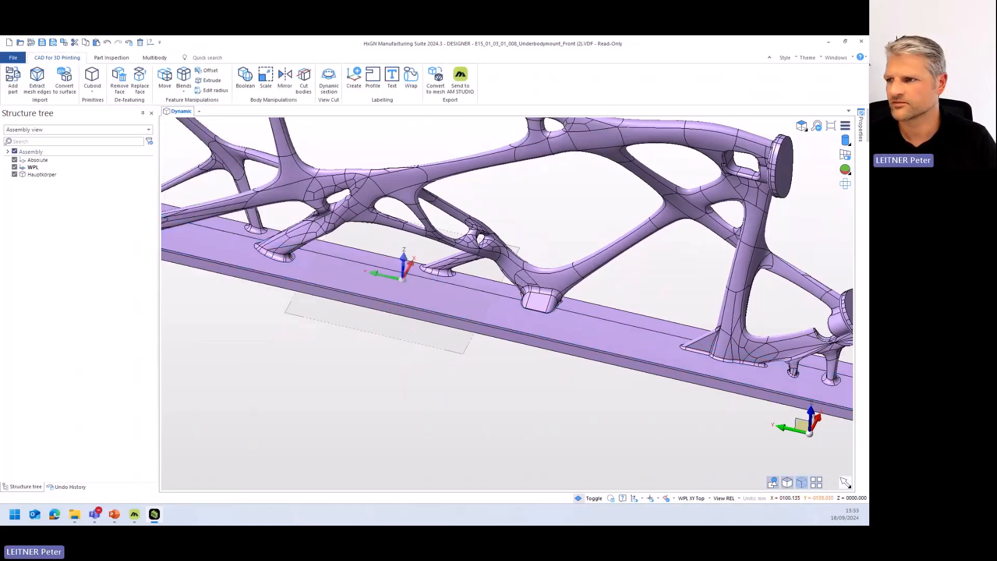
# - Import Hexagon_logo 1.dxf into the model, inserting it by group name with the default import options
pyautogui.moveTo(783, 189); pyautogui.dragTo(480, 200)
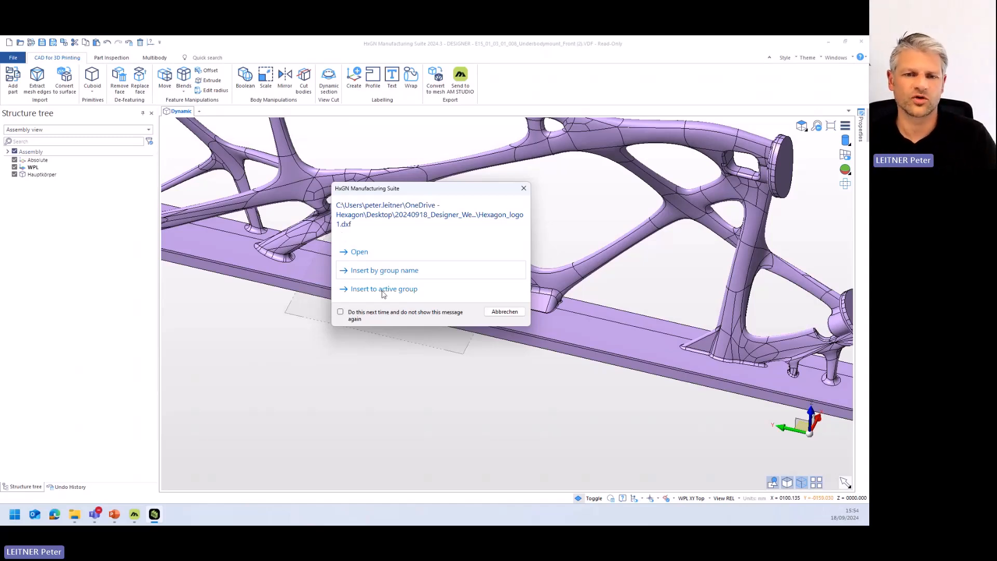
pyautogui.click(392, 272)
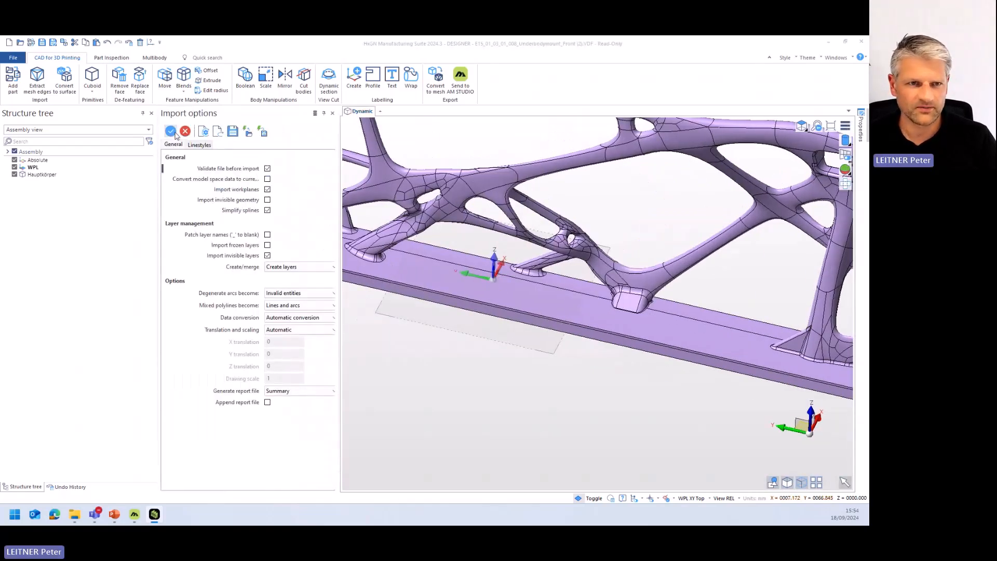
pyautogui.click(170, 132)
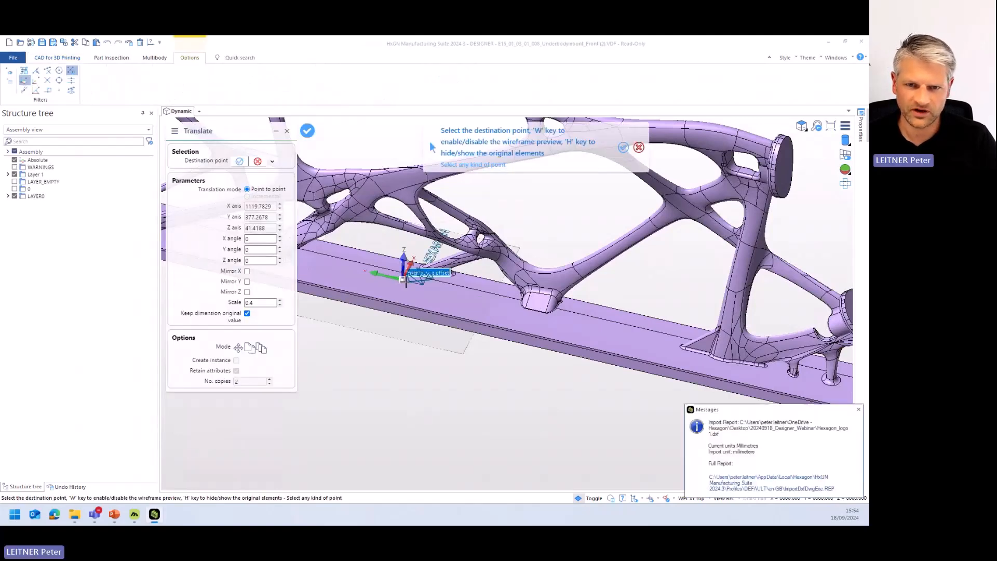
# - Rotate the imported logo to a Z angle of 270, place it at the WPL origin on the base plate, and dismiss the import report
pyautogui.scroll(3, 410, 280)
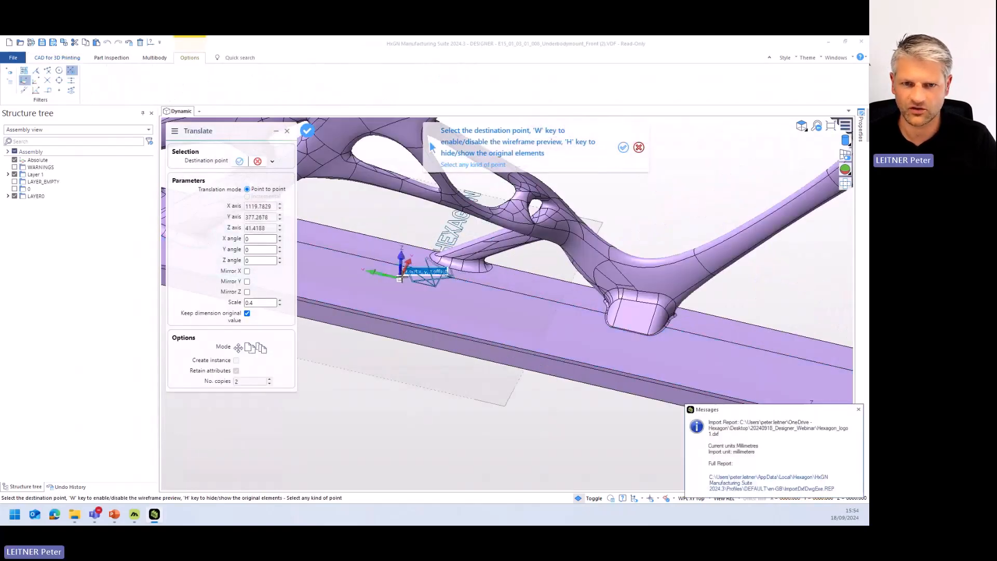
pyautogui.click(250, 262)
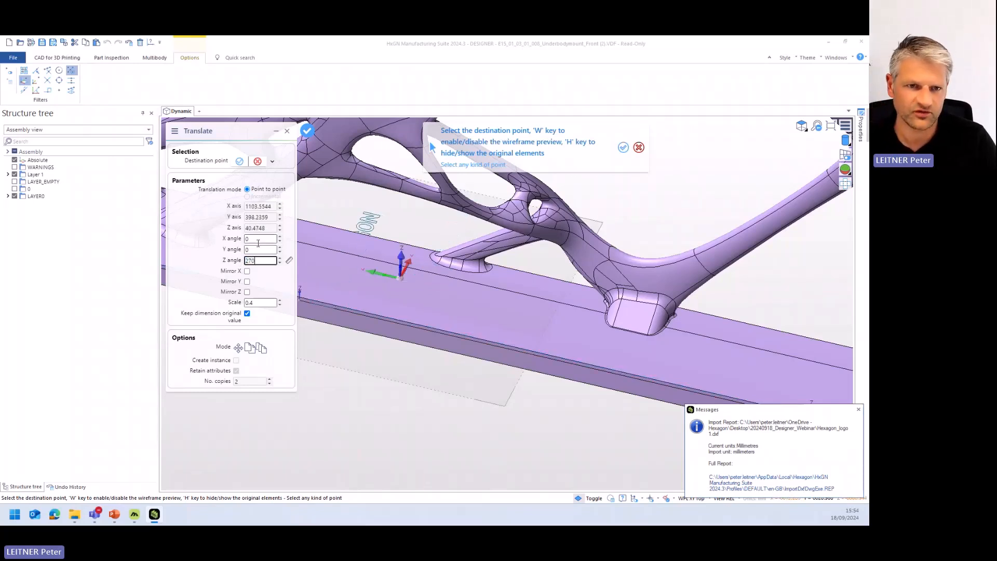
pyautogui.write('270')
pyautogui.click(259, 249)
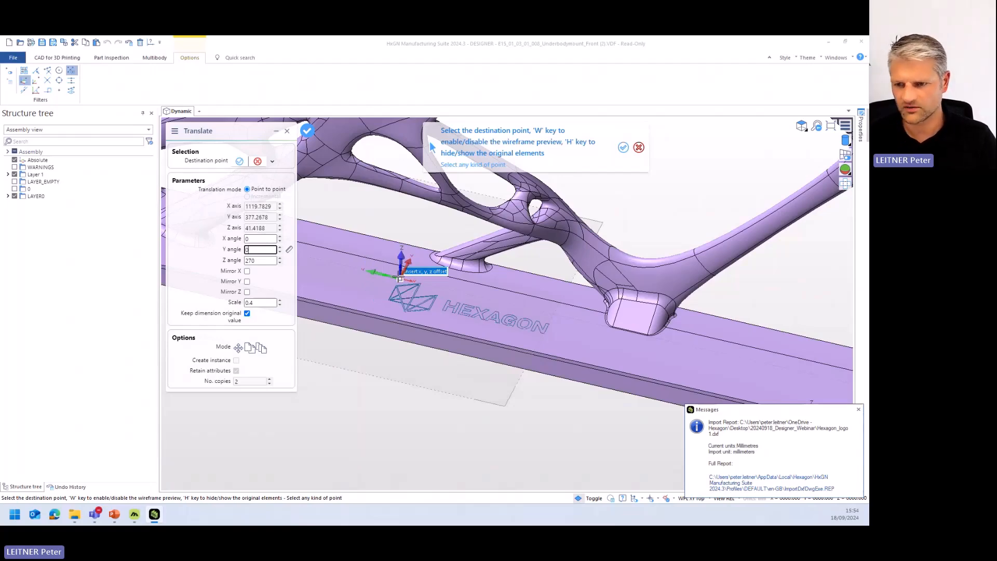
pyautogui.click(400, 279)
pyautogui.scroll(5, 511, 324)
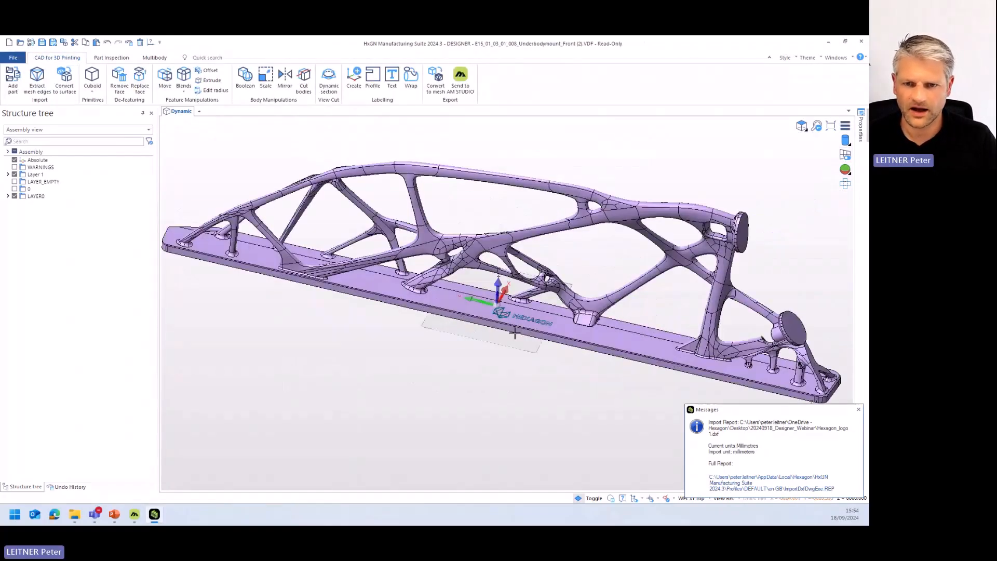
pyautogui.scroll(2, 511, 325)
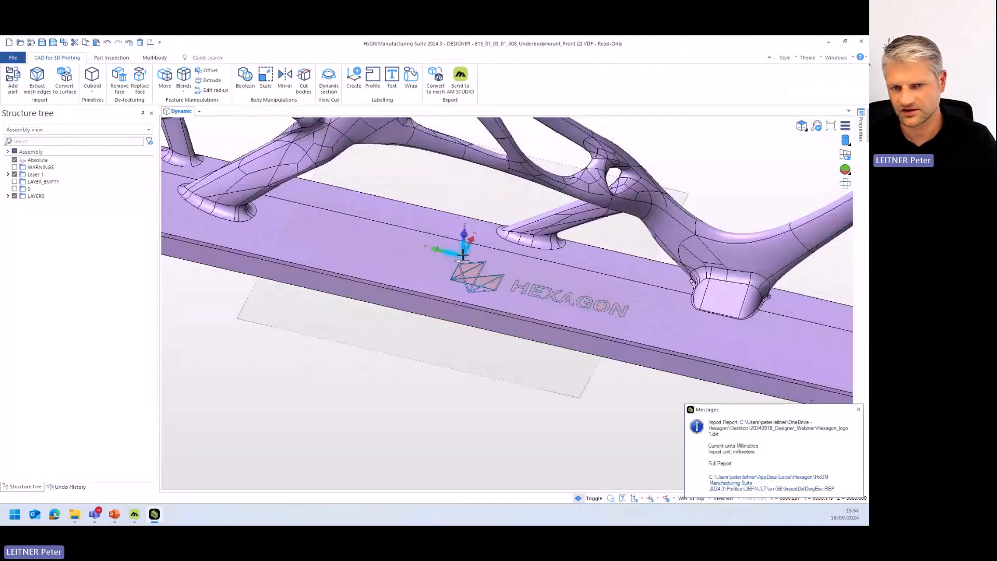
pyautogui.click(858, 409)
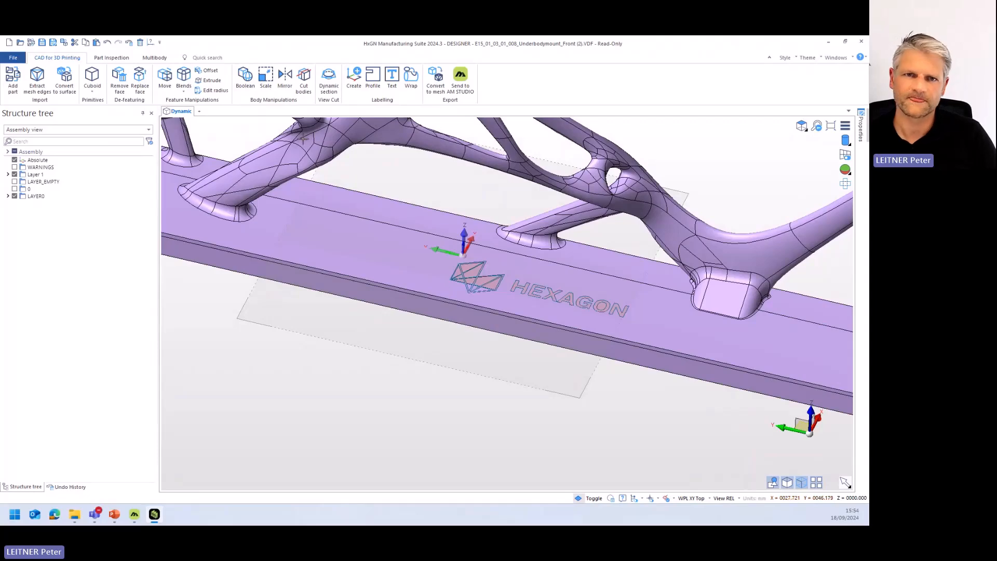
# - Examine the individual segments of the imported logo listed under Layer 1
pyautogui.moveTo(423, 330); pyautogui.dragTo(439, 348, button='middle')
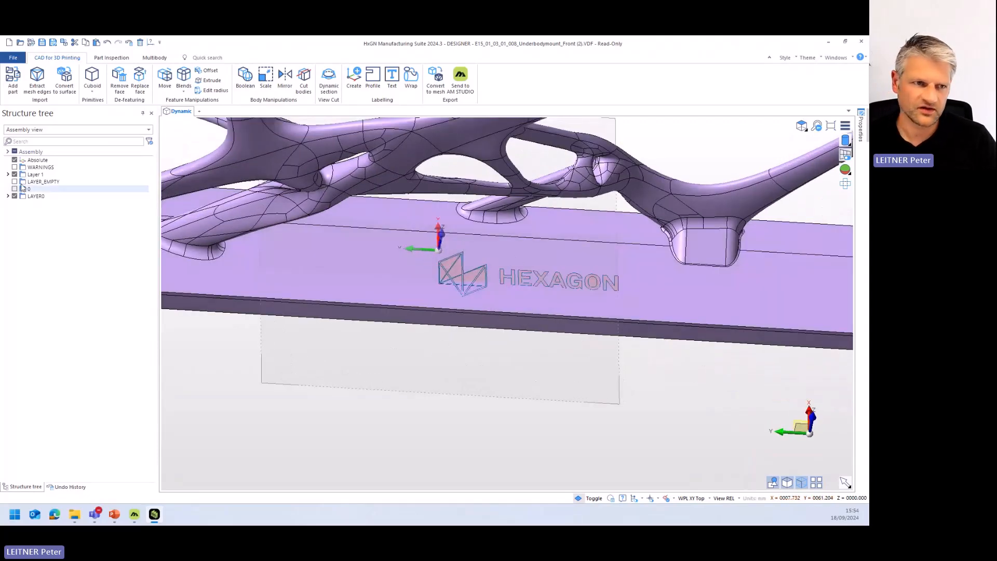
pyautogui.click(8, 175)
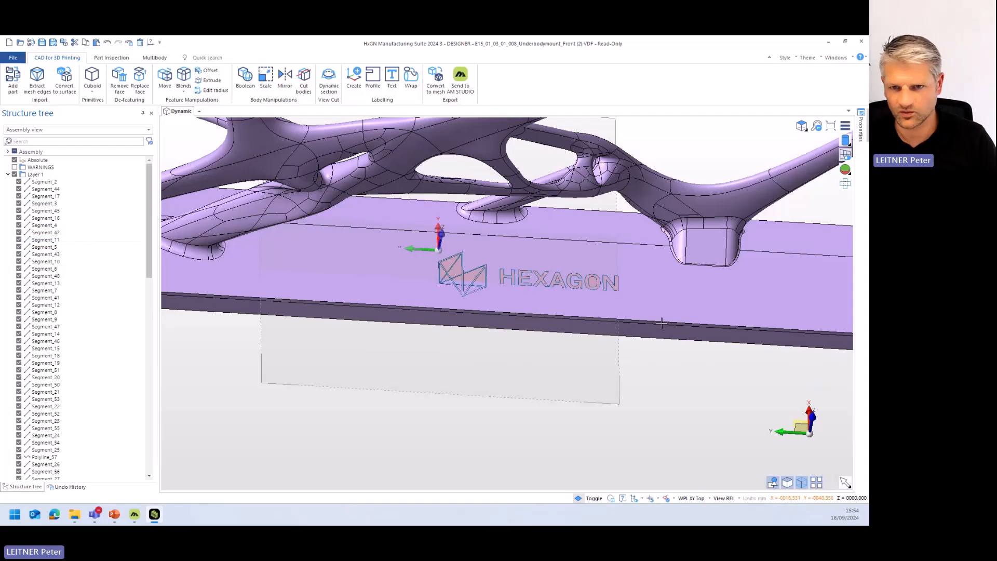
pyautogui.click(8, 175)
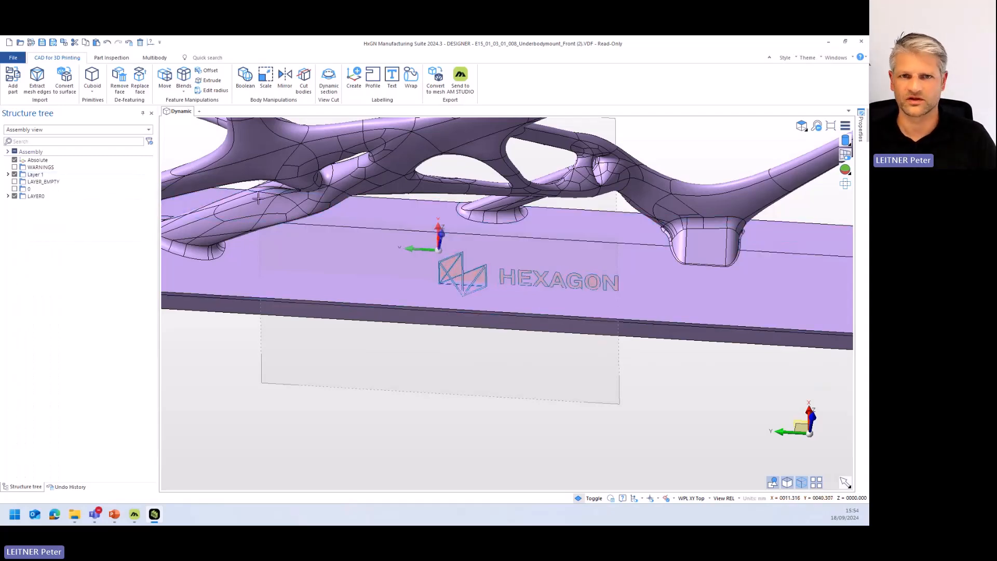
# - Create profiles from all the elements of the Hexagon logo and lettering, making the active node visible
pyautogui.click(370, 80)
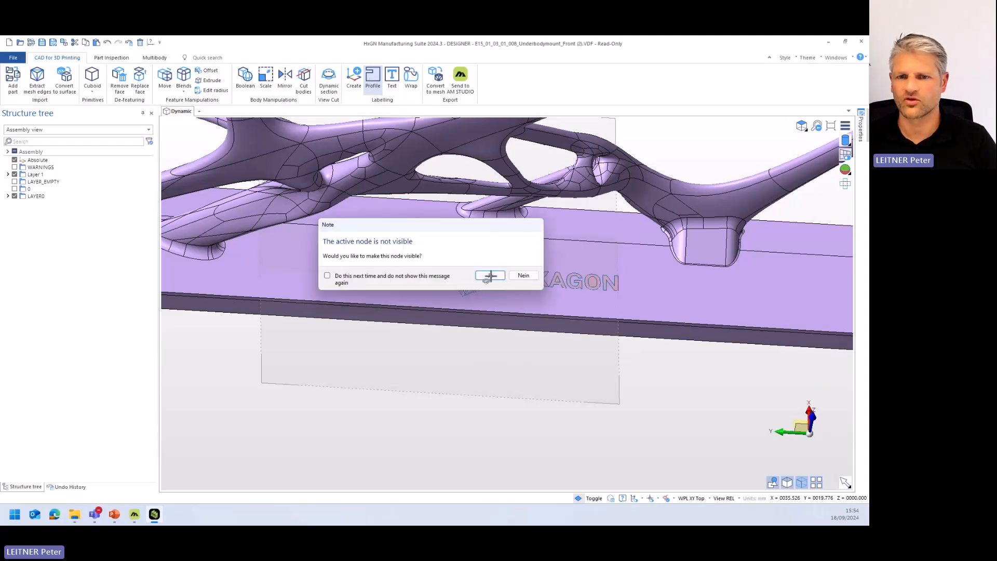
pyautogui.click(487, 274)
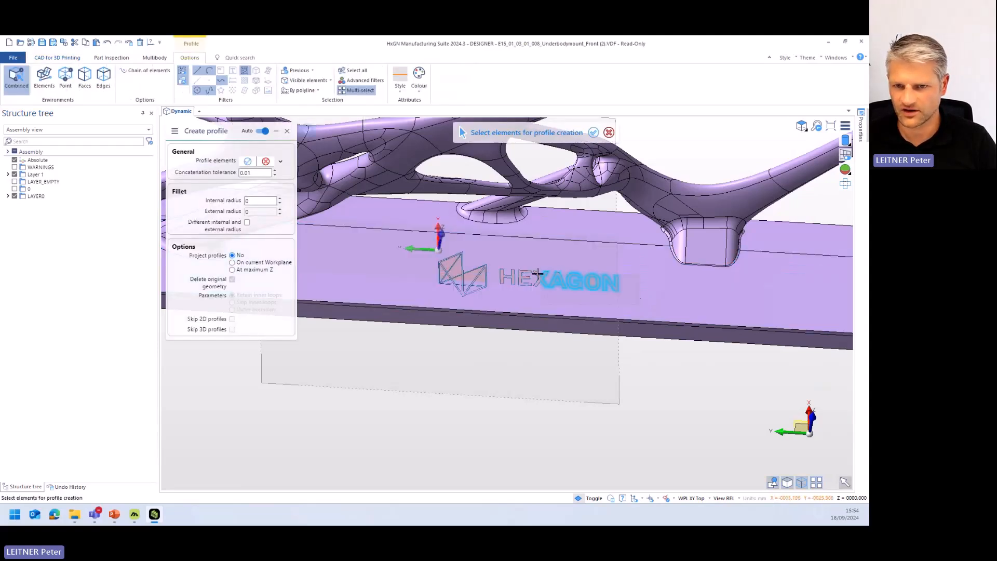
pyautogui.click(517, 310)
pyautogui.rightClick(640, 387)
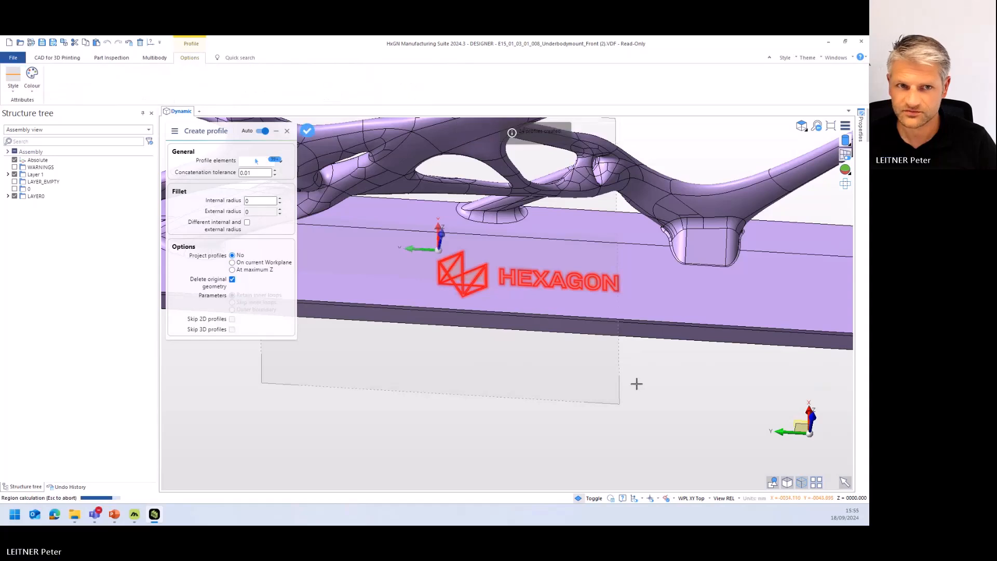
pyautogui.rightClick(614, 372)
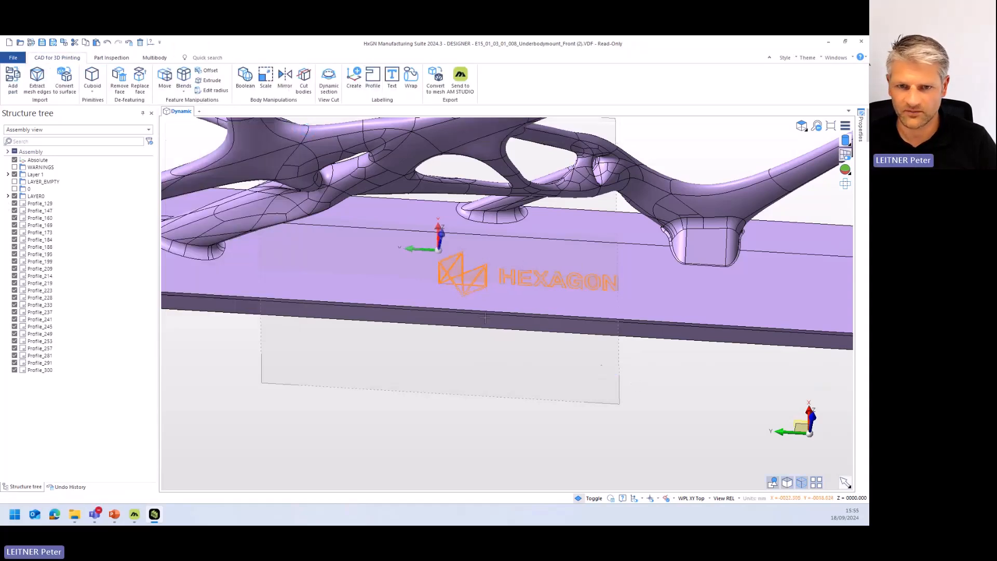
# - Examine which letters of the logo the individual profiles represent, and clear the selection
pyautogui.click(31, 204)
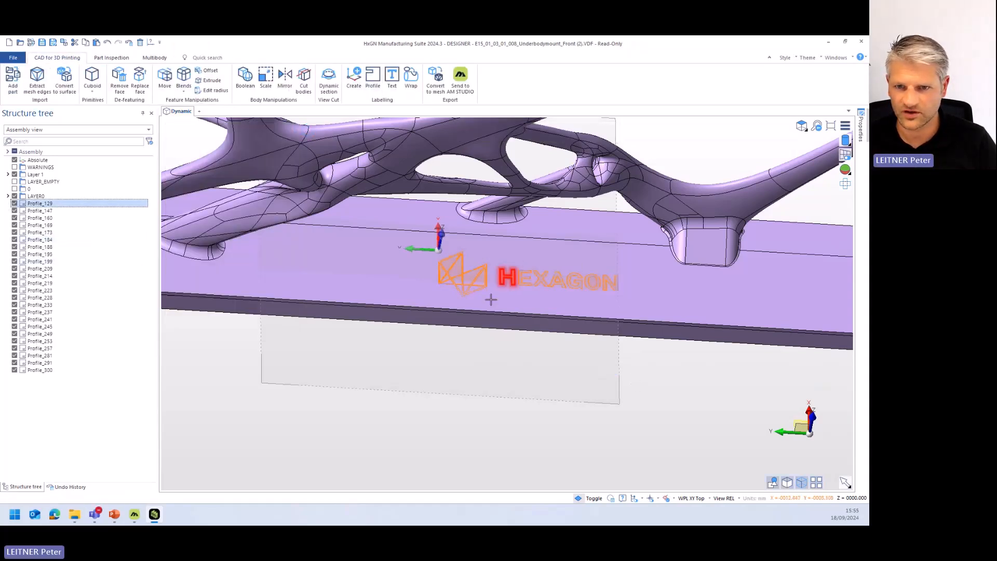
pyautogui.scroll(3, 507, 280)
pyautogui.scroll(5, 503, 258)
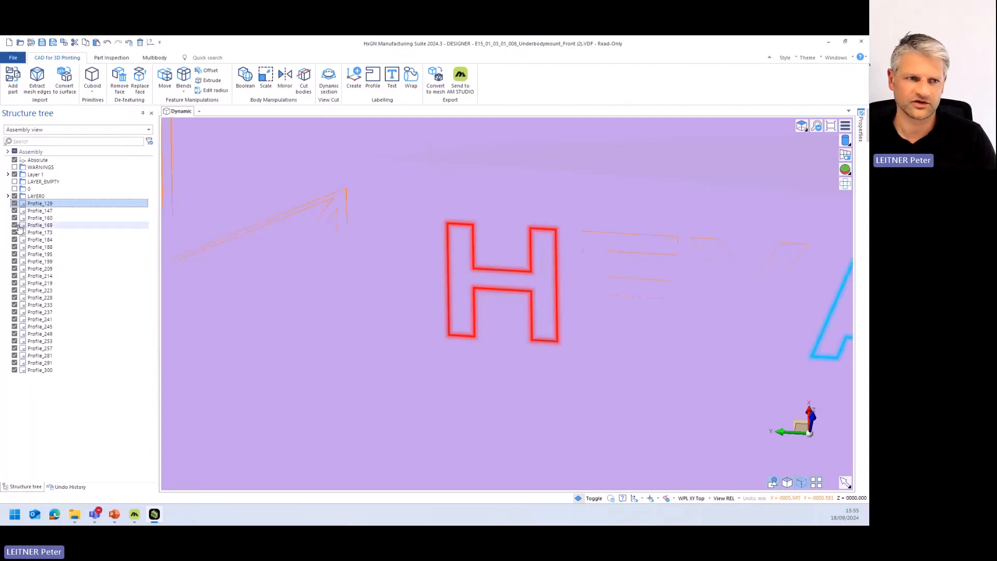
pyautogui.click(40, 210)
pyautogui.press('Down')
pyautogui.press('Down')
pyautogui.press('Down')
pyautogui.press('Down')
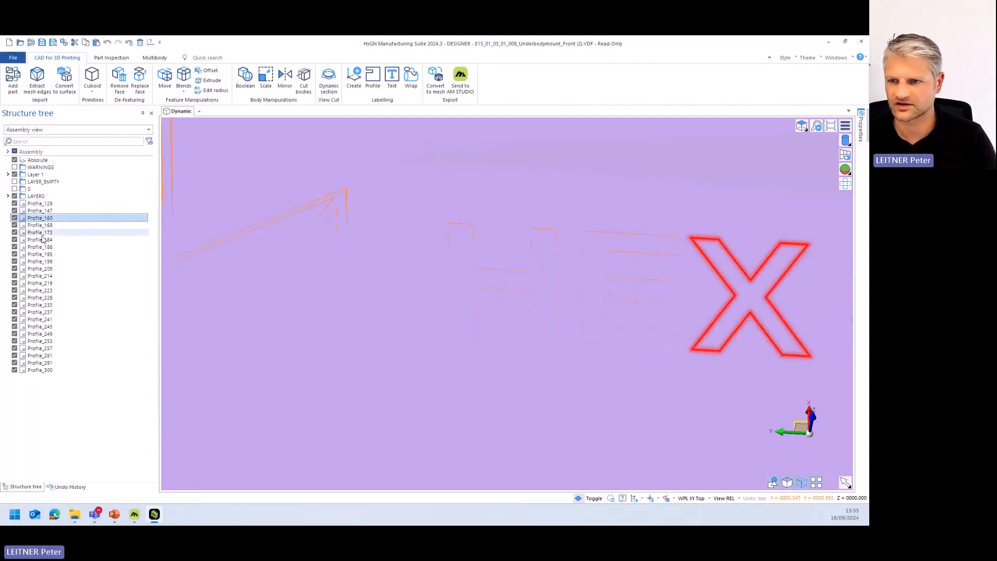
pyautogui.scroll(-5, 370, 267)
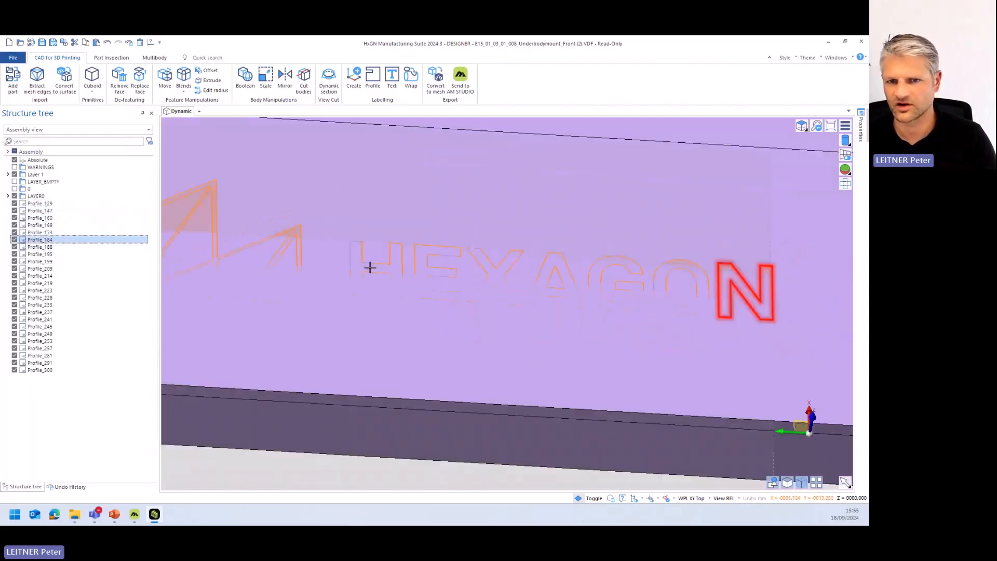
pyautogui.click(426, 324)
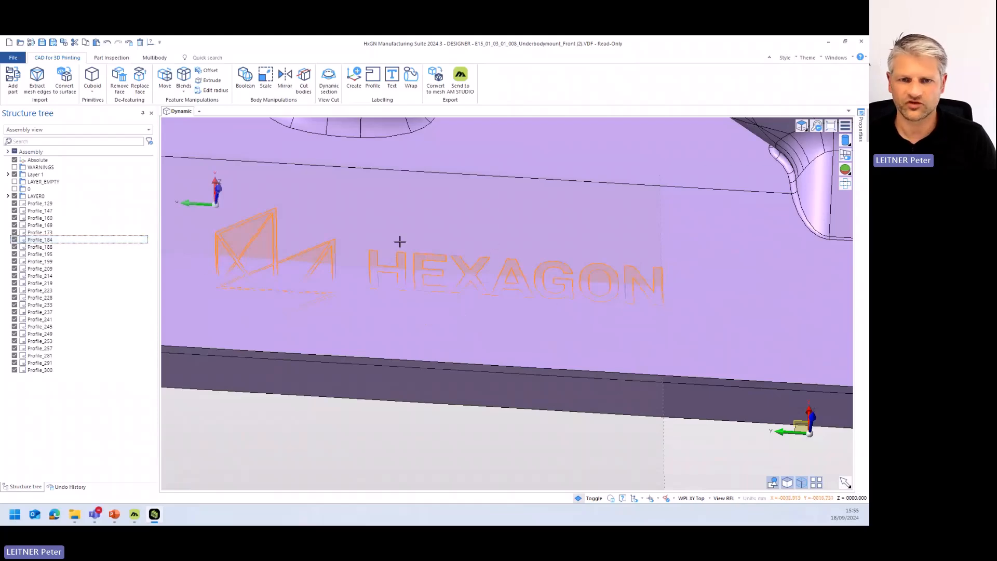
pyautogui.scroll(-6, 329, 280)
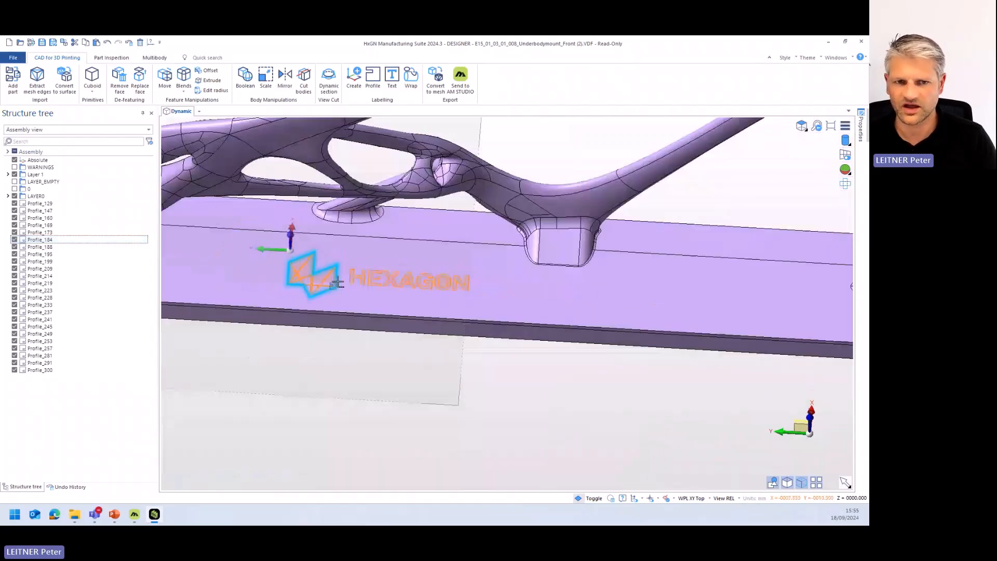
pyautogui.moveTo(466, 300); pyautogui.dragTo(301, 257)
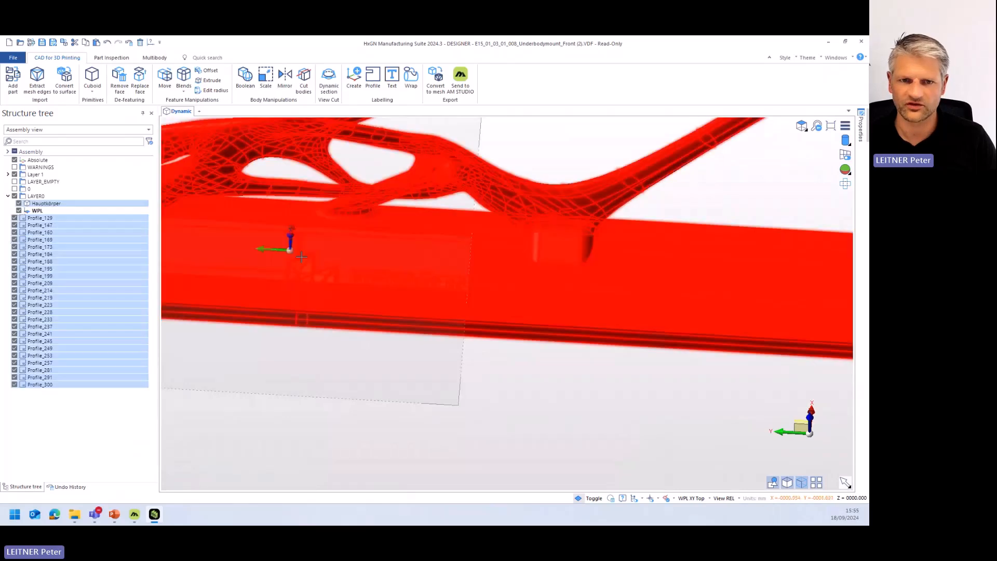
pyautogui.press('Escape')
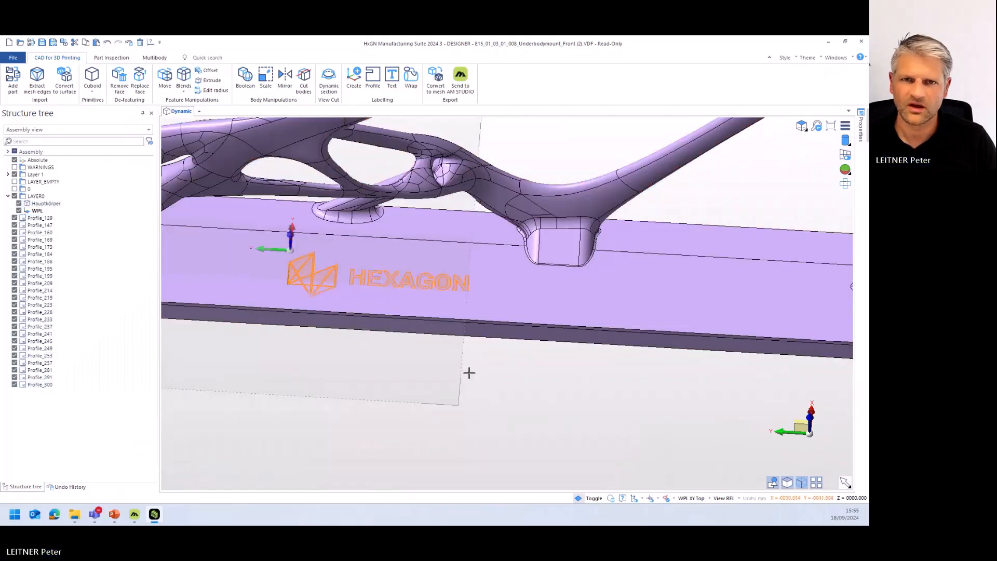
# - Start a Wrap operation and take all the logo and lettering profiles as the elements to wrap
pyautogui.click(411, 78)
pyautogui.moveTo(494, 298); pyautogui.dragTo(333, 268)
pyautogui.moveTo(366, 290); pyautogui.dragTo(450, 305, button='middle')
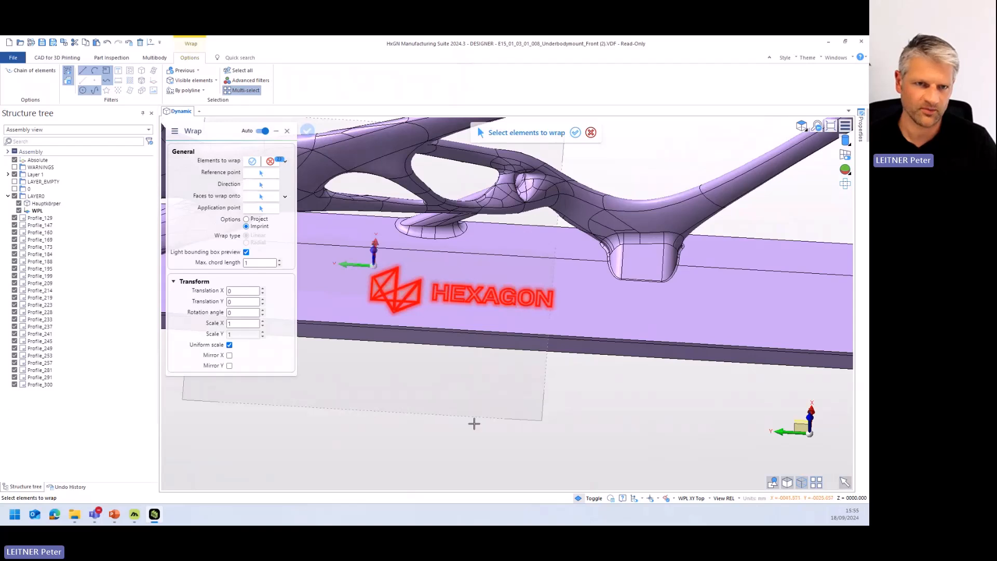
pyautogui.rightClick(462, 410)
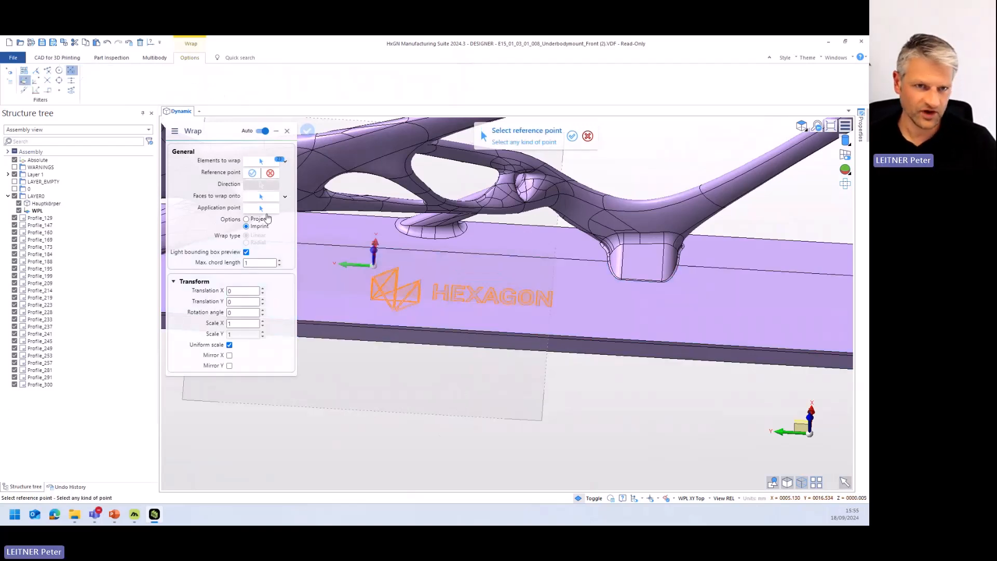
# - Use the WPL origin as both reference and application point, with the base plate's top face as the face to wrap onto
pyautogui.scroll(3, 396, 270)
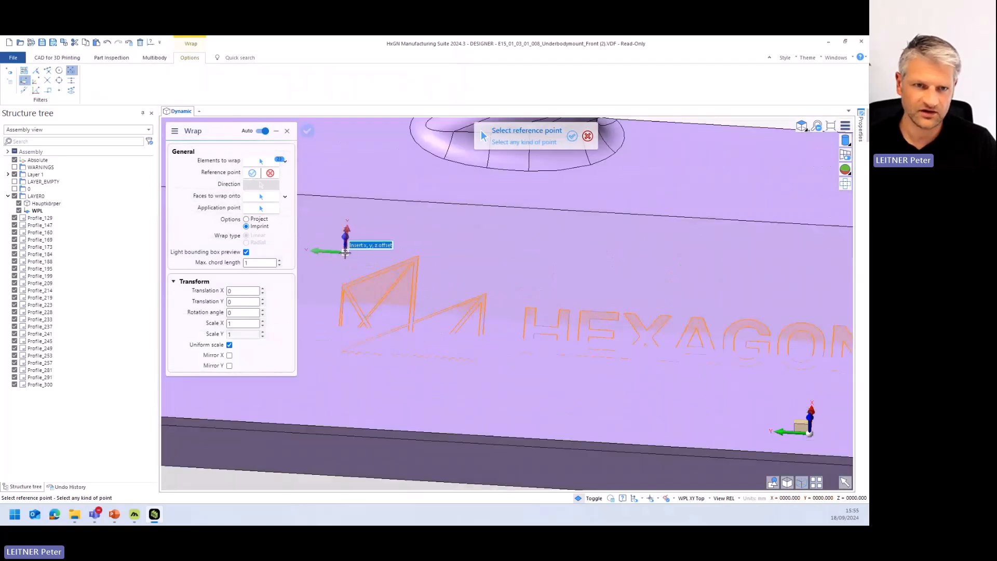
pyautogui.click(345, 253)
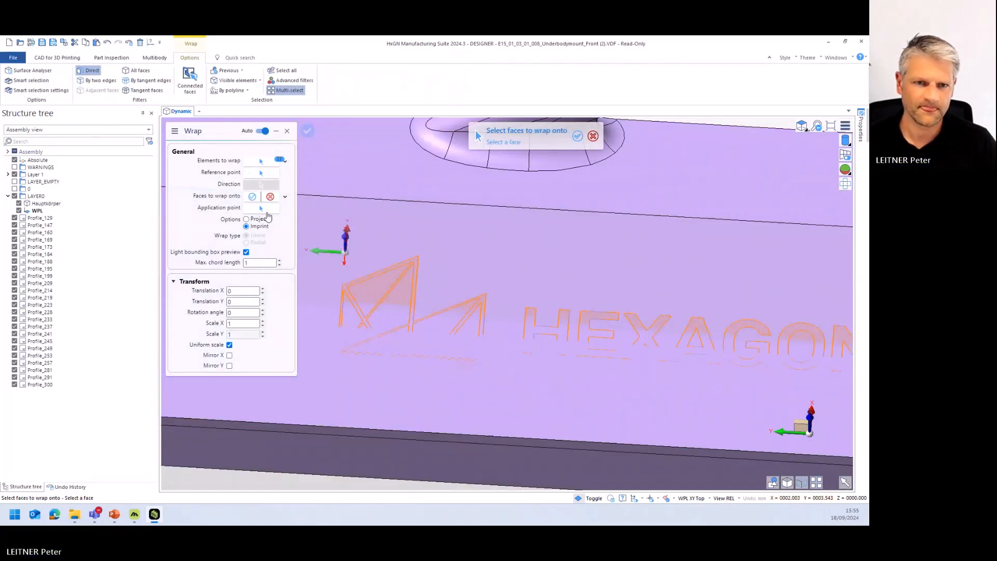
pyautogui.click(535, 249)
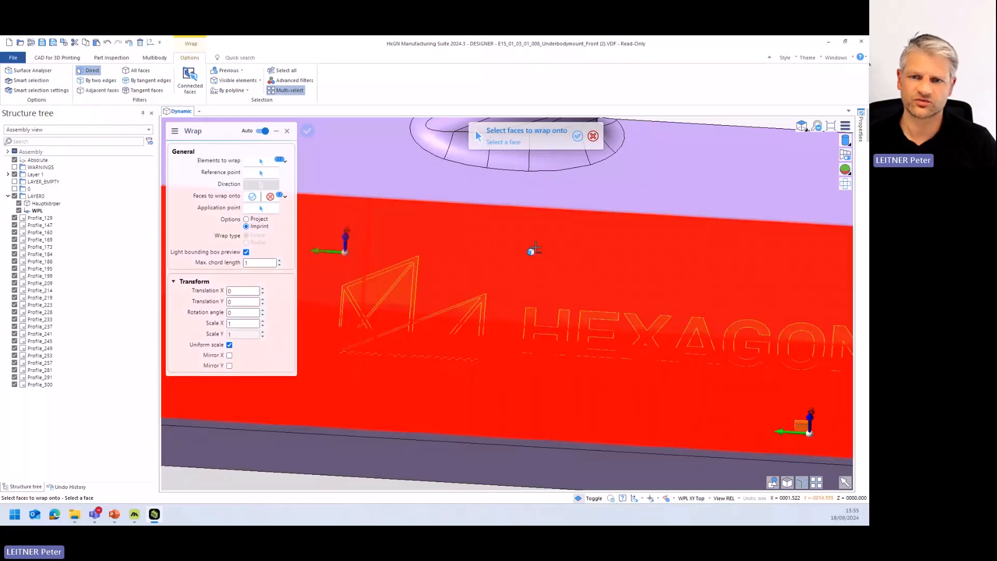
pyautogui.scroll(-2, 444, 275)
pyautogui.click(385, 259)
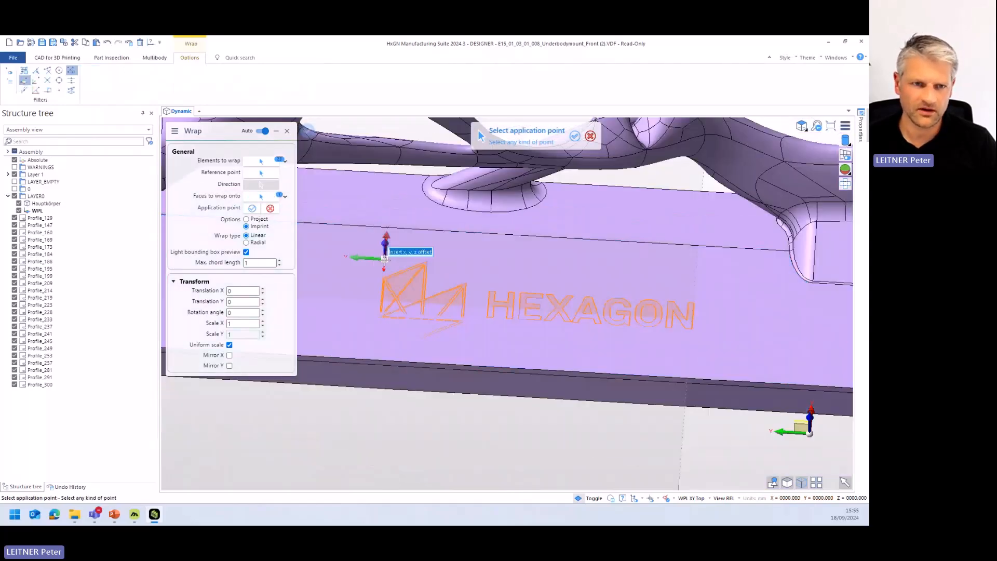
pyautogui.press('Return')
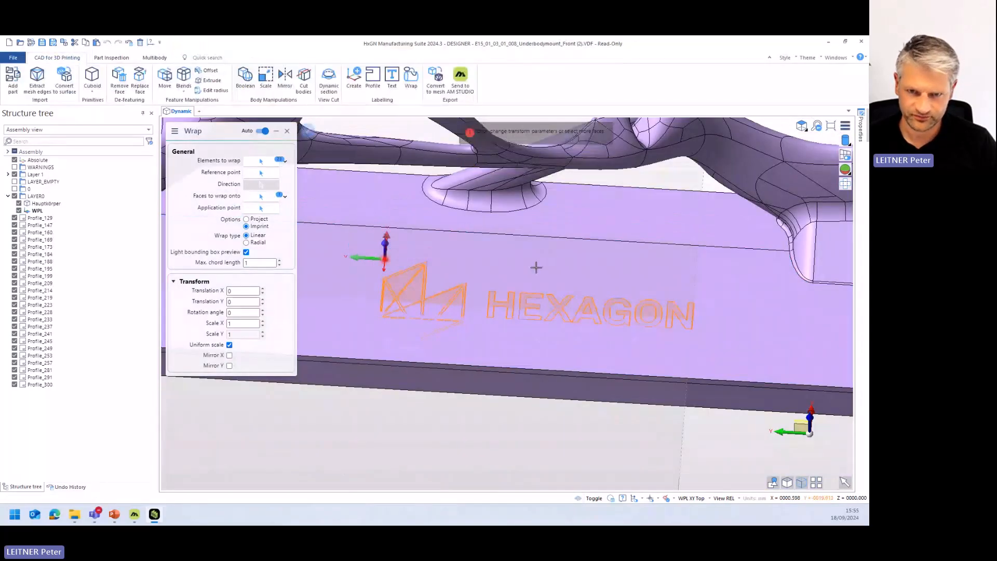
# - Mirror the wrapped logo in X with the Imprint option, apply it to the base plate, and close the Wrap dialog
pyautogui.click(229, 355)
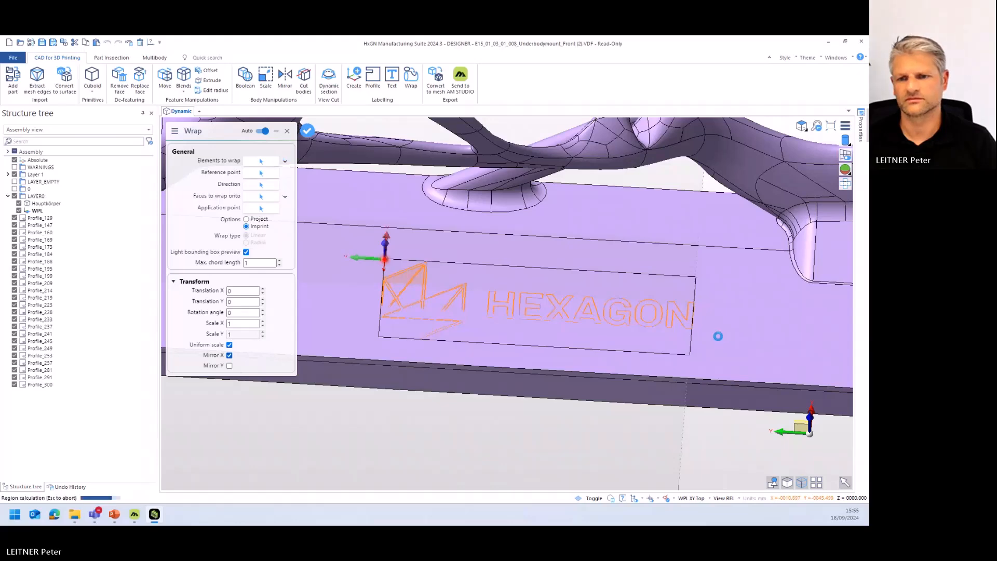
pyautogui.moveTo(619, 320); pyautogui.dragTo(556, 305, button='middle')
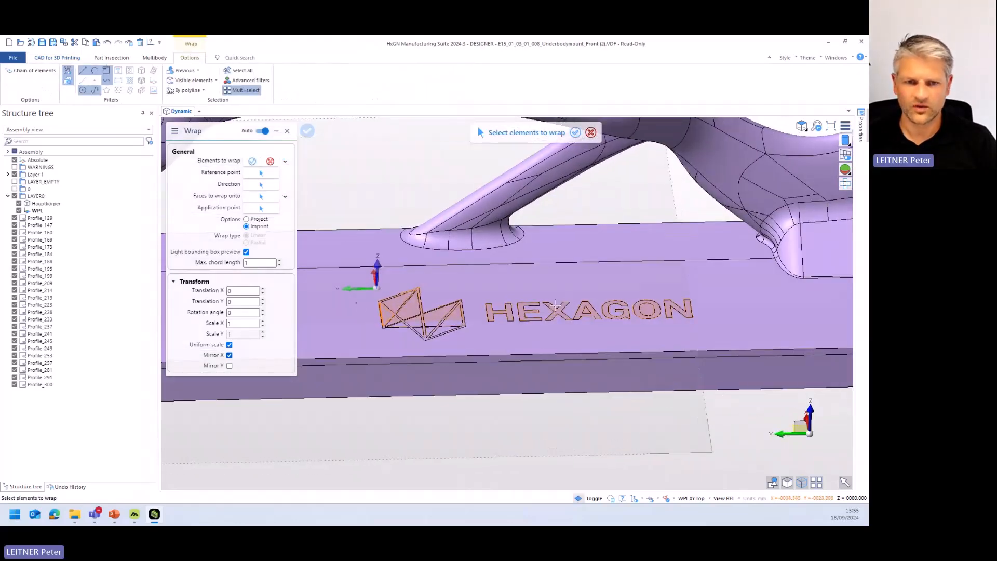
pyautogui.click(287, 131)
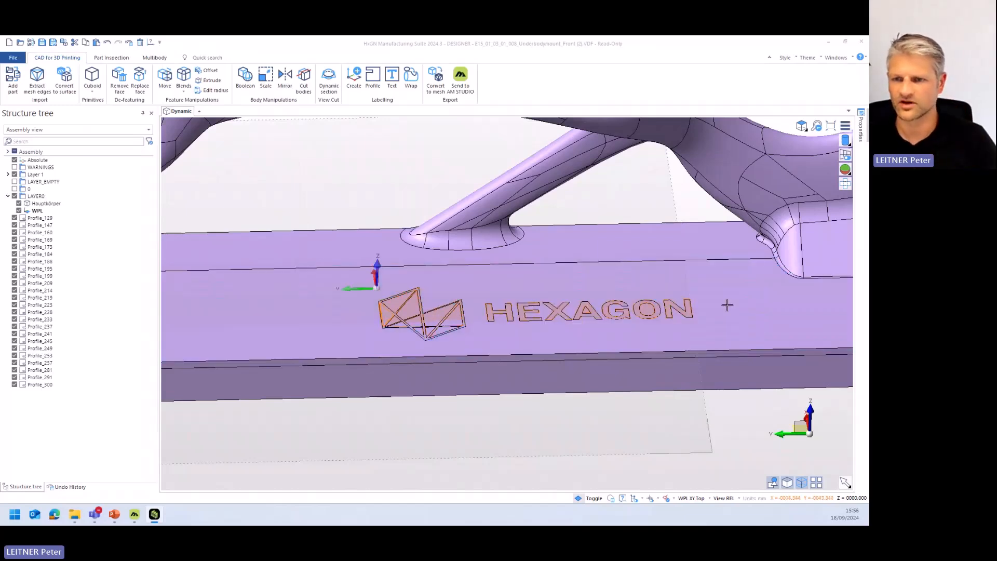
# - Group the structure tree by color, hide the orange logo profiles, and return the tree to the assembly view
pyautogui.click(54, 132)
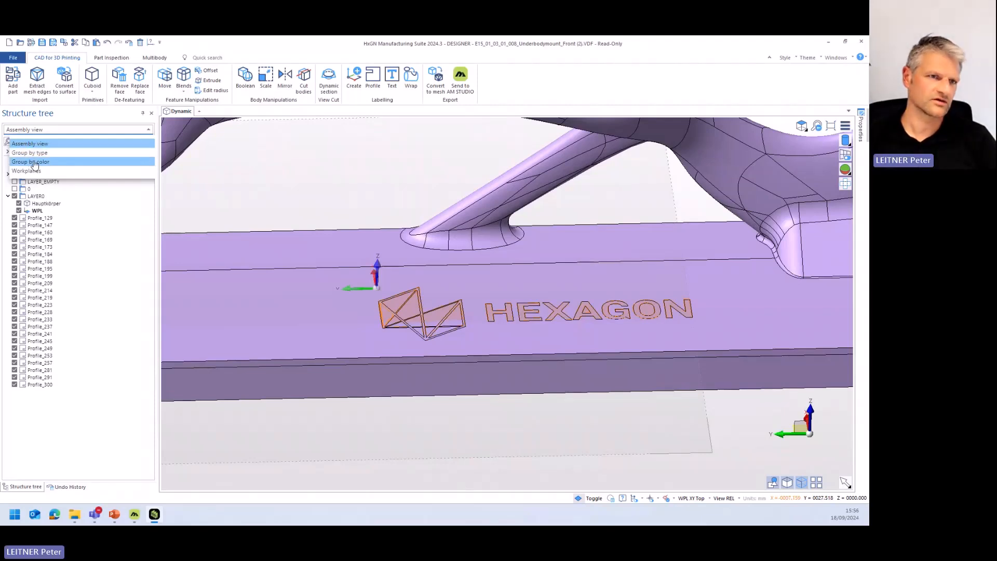
pyautogui.click(34, 162)
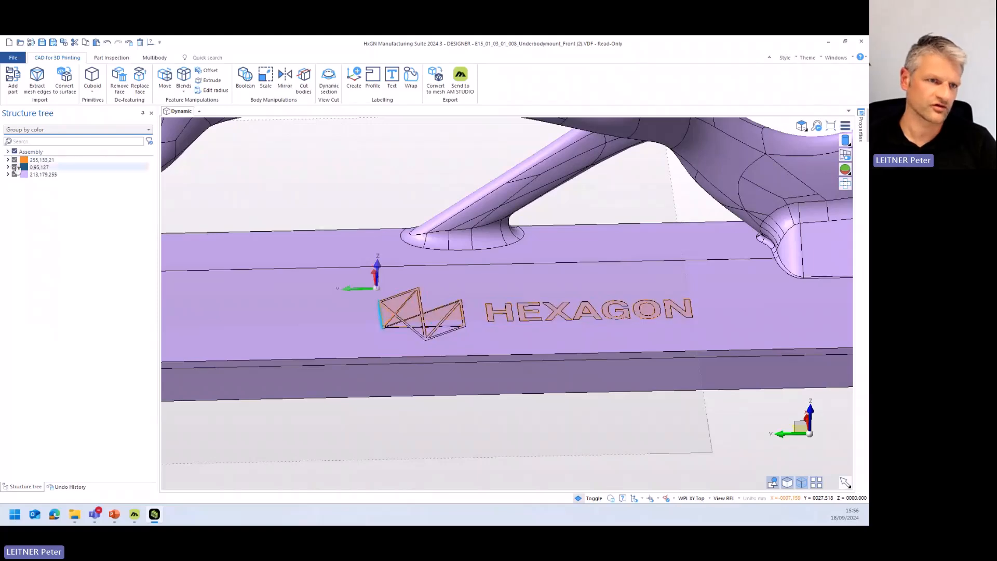
pyautogui.click(14, 160)
pyautogui.moveTo(585, 327); pyautogui.dragTo(483, 335, button='middle')
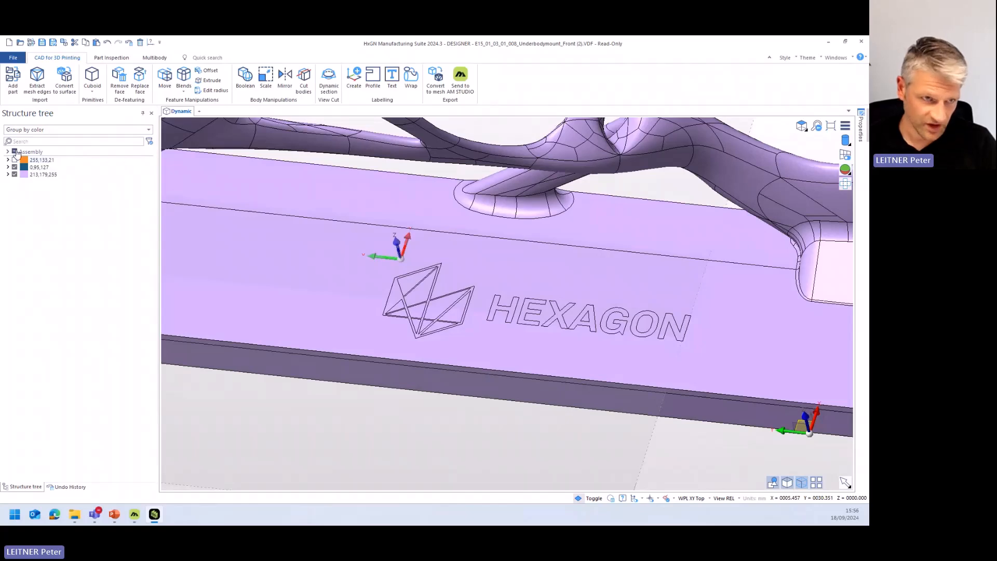
pyautogui.click(78, 129)
pyautogui.click(31, 152)
pyautogui.scroll(-5, 501, 349)
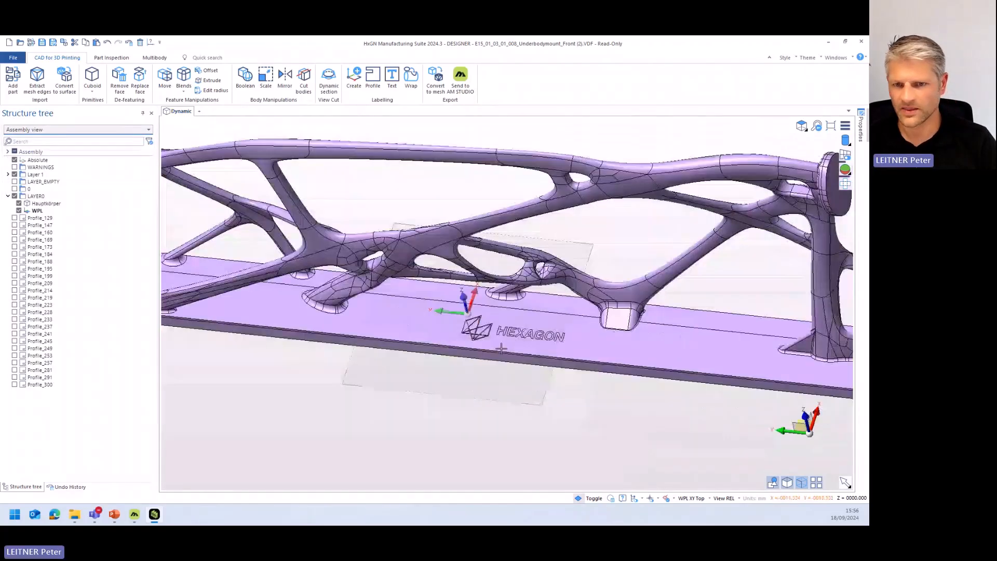
# - Start moving faces with the Offset/Reblend option and select all imprinted faces of the logo symbol and the HEXAGON lettering
pyautogui.click(517, 362)
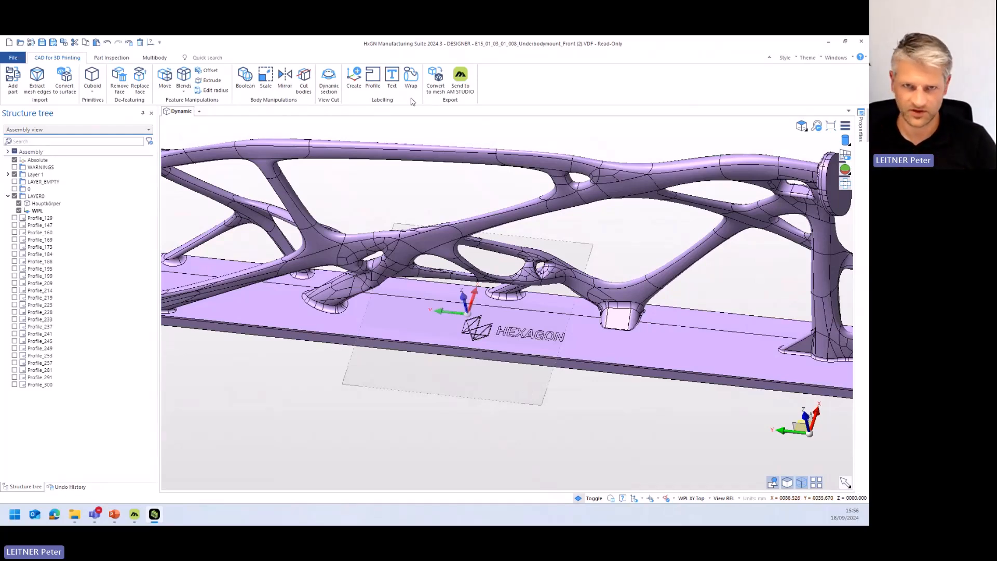
pyautogui.click(169, 79)
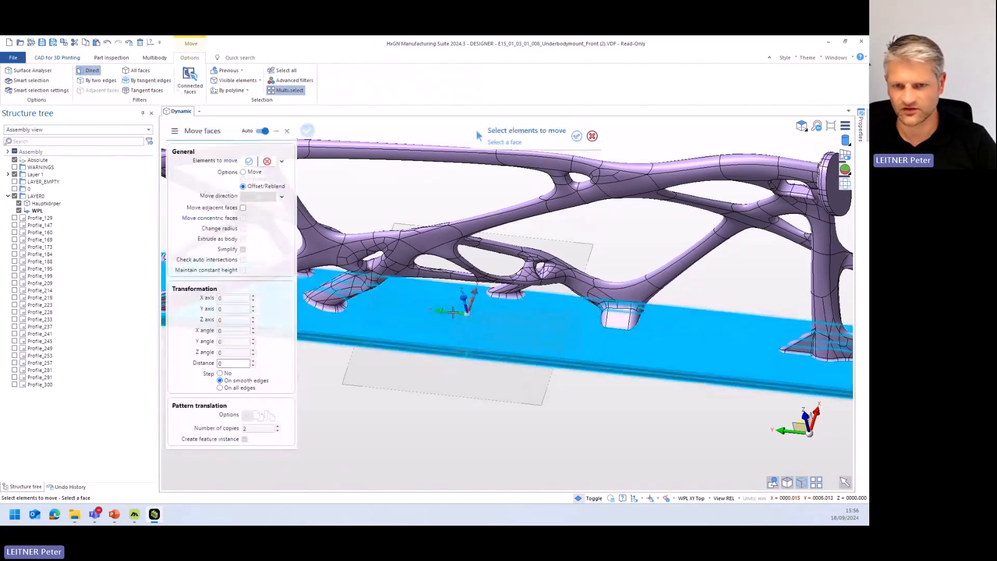
pyautogui.scroll(3, 509, 335)
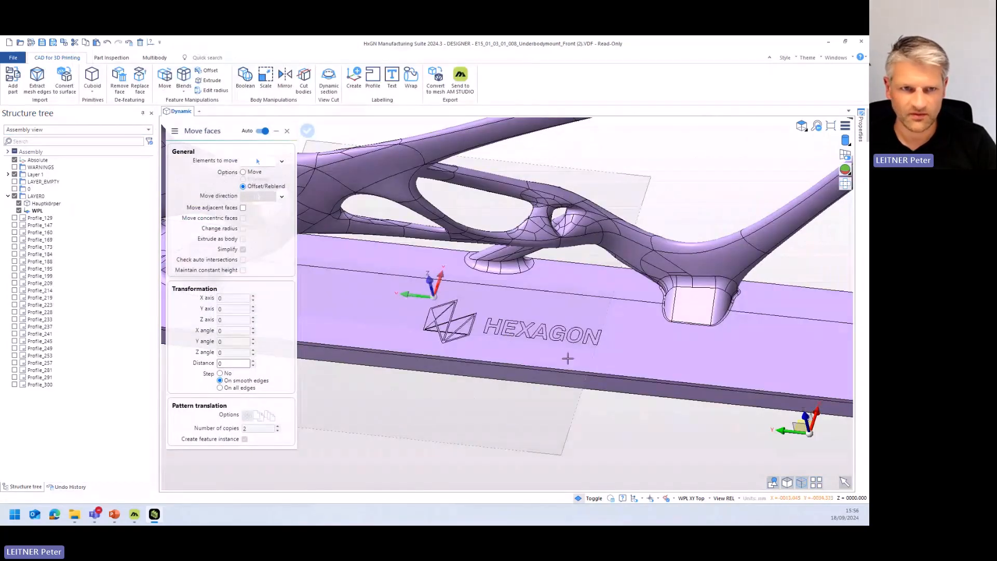
pyautogui.click(426, 294)
pyautogui.moveTo(616, 279); pyautogui.dragTo(602, 436, button='middle')
pyautogui.click(636, 360)
pyautogui.scroll(3, 602, 436)
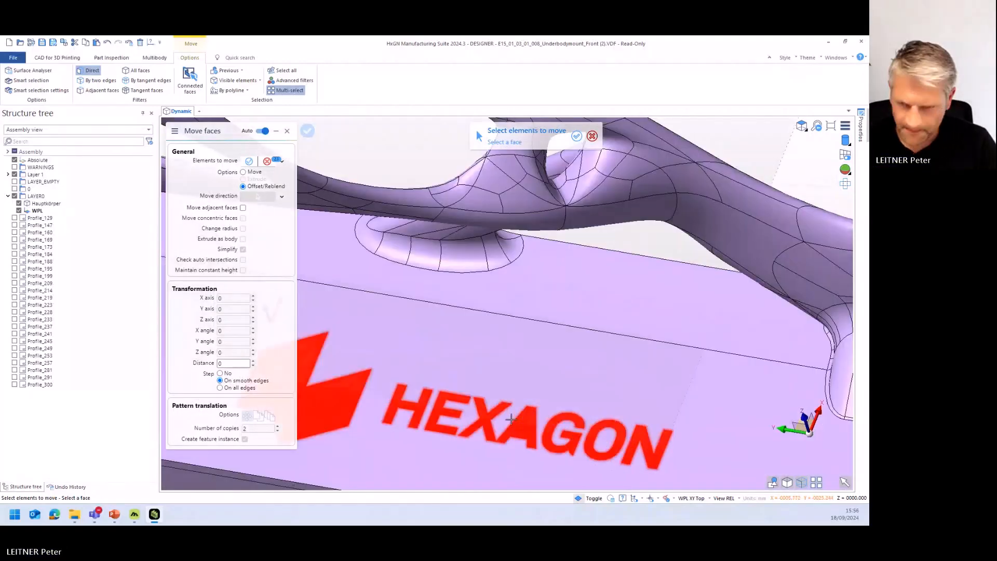
# - Deselect the inner faces between the lines of the logo symbol, then confirm the remaining symbol and letter faces for the move
pyautogui.moveTo(512, 419); pyautogui.dragTo(695, 404, button='middle')
pyautogui.scroll(4, 525, 404)
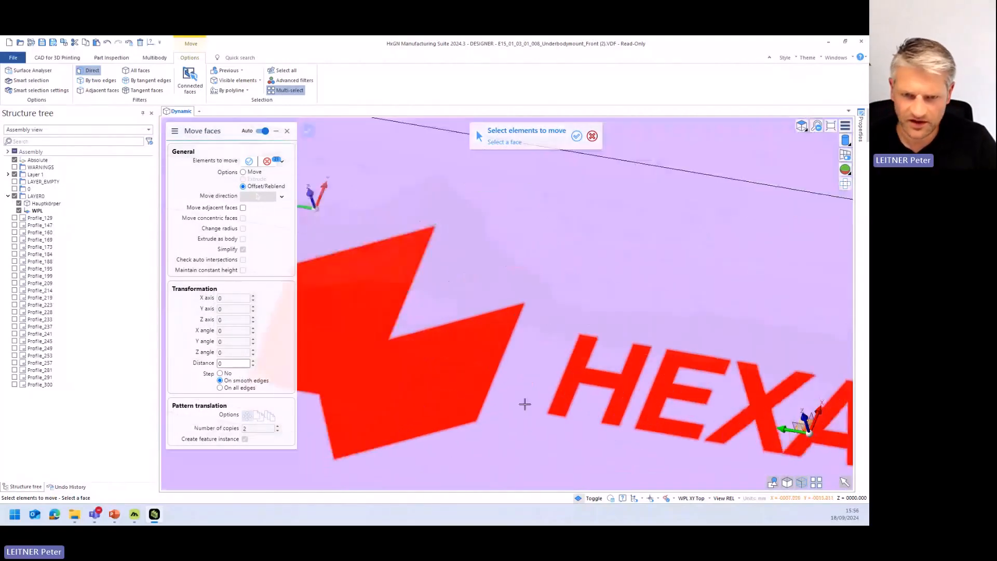
pyautogui.click(447, 379)
pyautogui.click(387, 367)
pyautogui.click(391, 421)
pyautogui.click(374, 412)
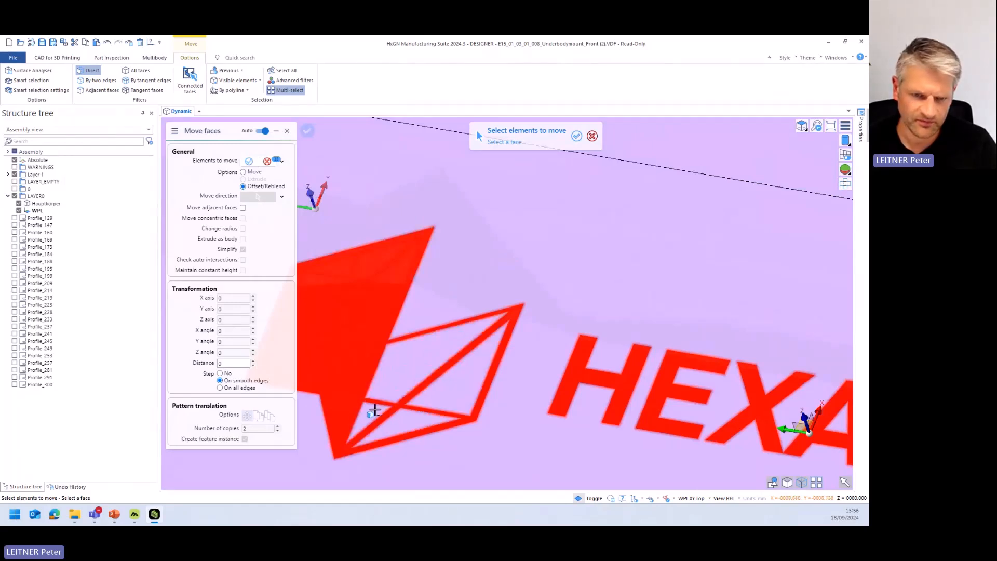
pyautogui.click(349, 410)
pyautogui.click(347, 371)
pyautogui.click(354, 328)
pyautogui.click(337, 299)
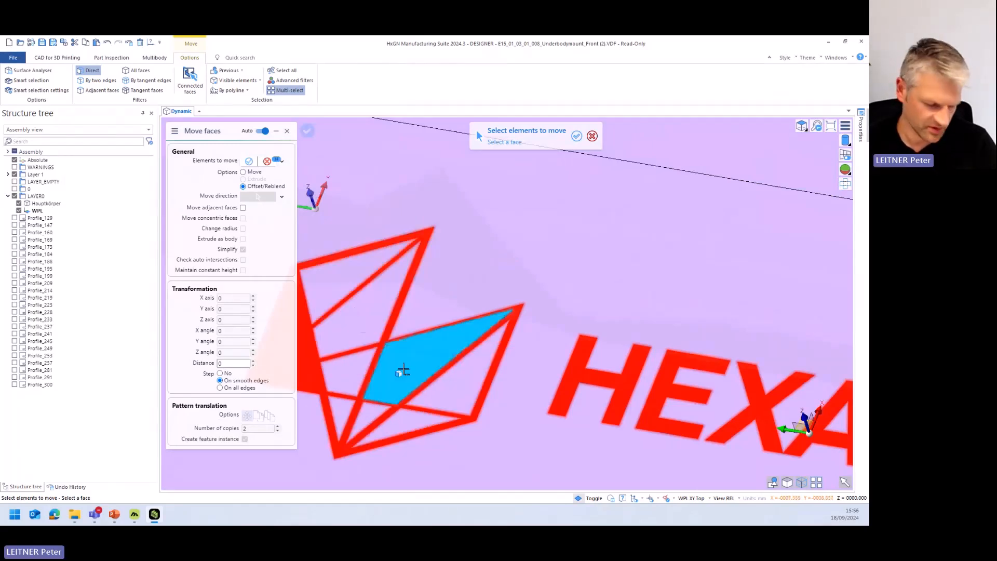
pyautogui.moveTo(340, 383); pyautogui.dragTo(459, 386, button='middle')
pyautogui.click(428, 381)
pyautogui.click(410, 355)
pyautogui.scroll(-5, 405, 333)
pyautogui.scroll(4, 446, 311)
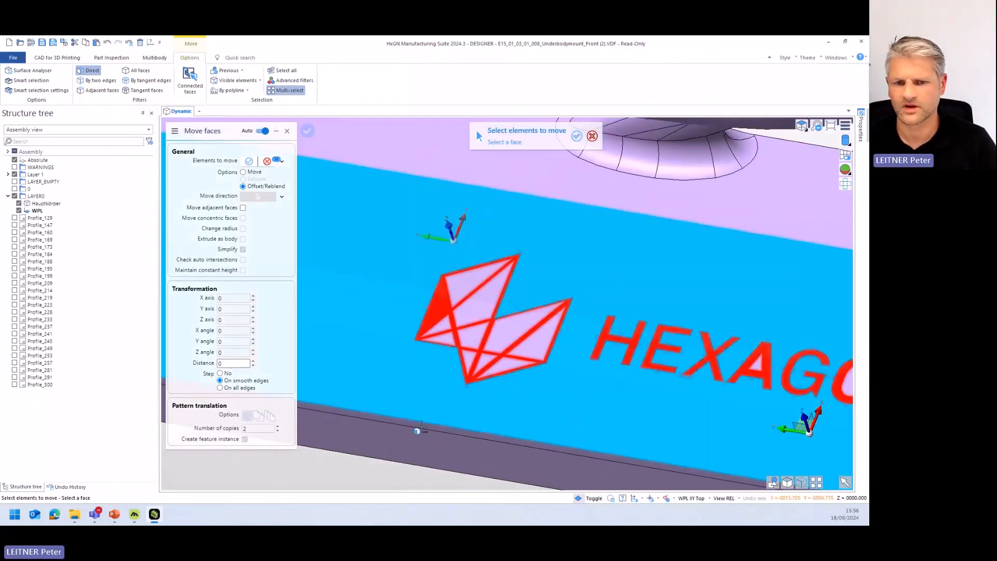
pyautogui.rightClick(484, 346)
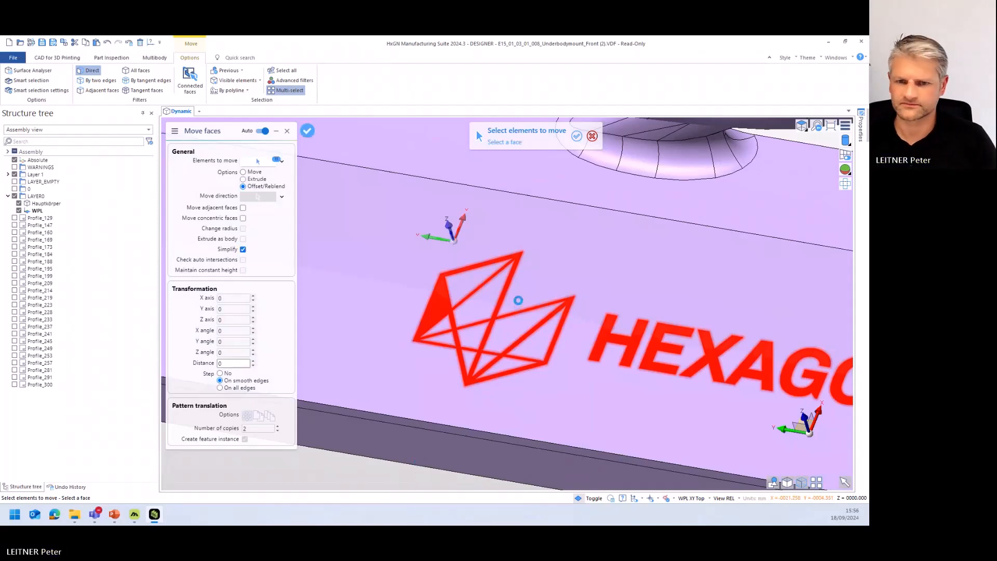
# - Offset the selected logo faces by a distance of 1 to raise them above the base plate
pyautogui.scroll(-3, 528, 297)
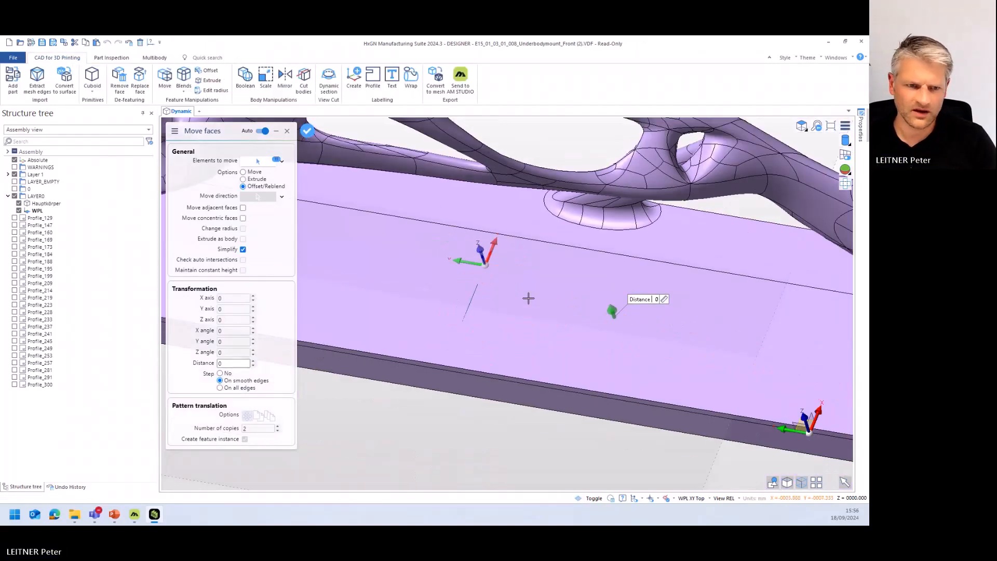
pyautogui.click(252, 360)
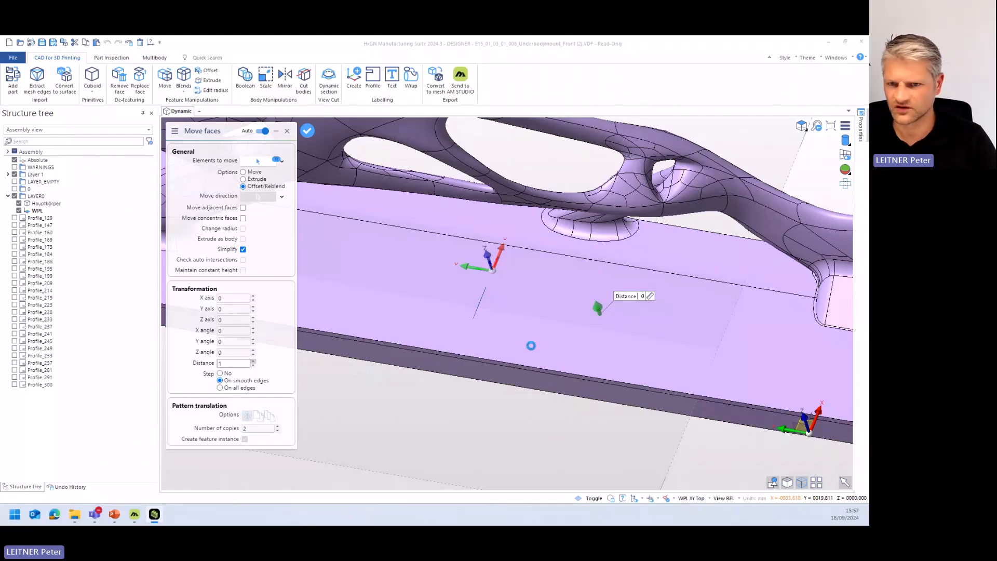
pyautogui.moveTo(556, 345); pyautogui.dragTo(562, 375, button='middle')
pyautogui.scroll(-3, 585, 323)
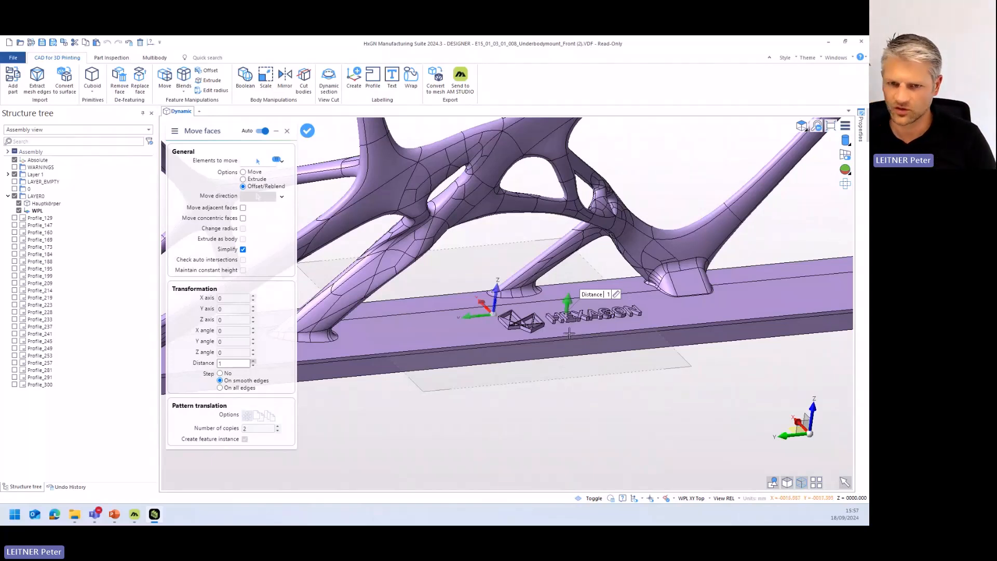
# - Set the offset distance to -1 to engrave the logo into the base plate, inspect the engraving, and finish moving faces
pyautogui.click(253, 366)
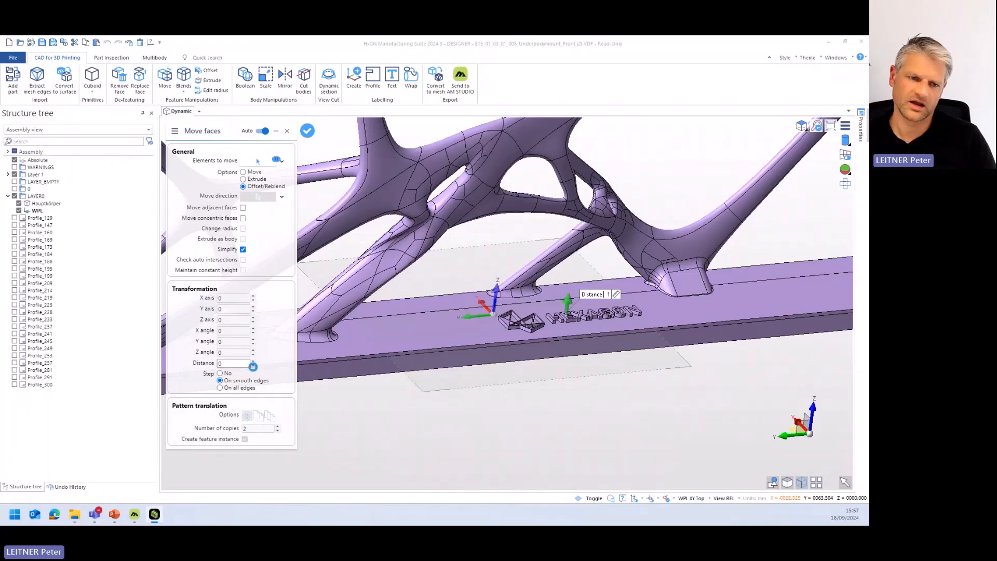
pyautogui.click(253, 366)
pyautogui.moveTo(591, 323); pyautogui.dragTo(573, 360, button='middle')
pyautogui.scroll(4, 571, 355)
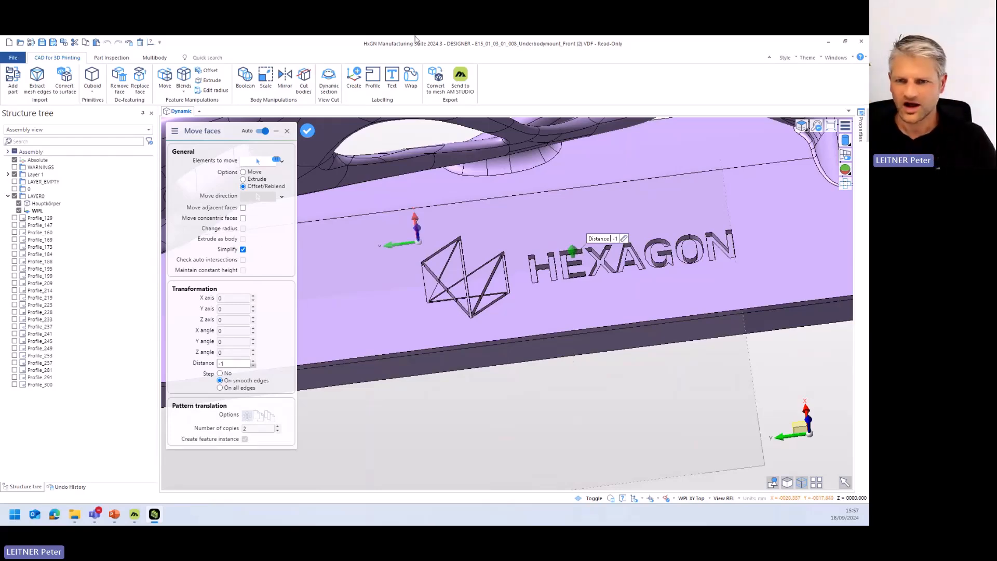
pyautogui.scroll(-5, 616, 382)
pyautogui.moveTo(616, 382); pyautogui.dragTo(584, 358, button='middle')
pyautogui.scroll(-3, 603, 354)
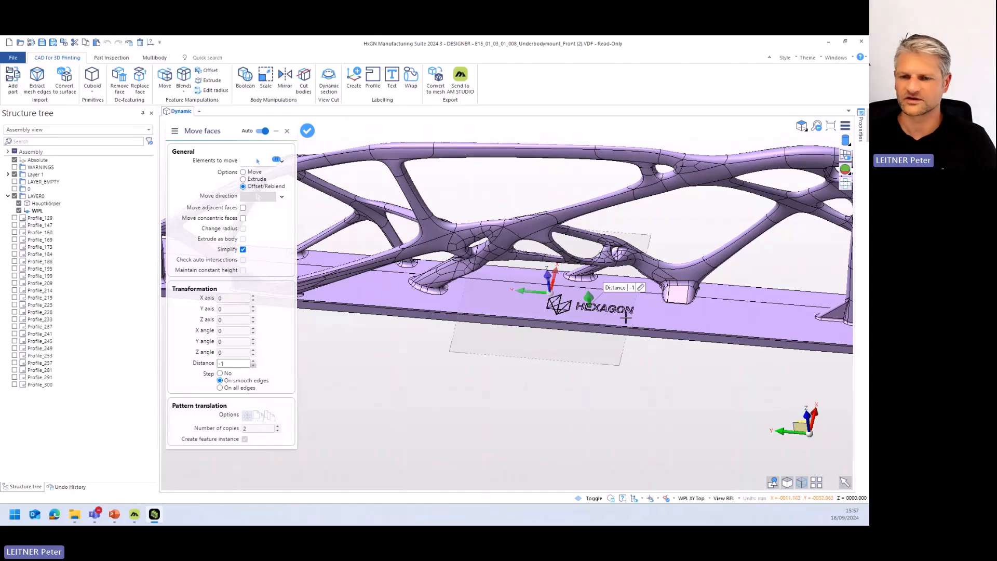
pyautogui.moveTo(626, 318); pyautogui.dragTo(478, 357, button='middle')
pyautogui.press('Escape')
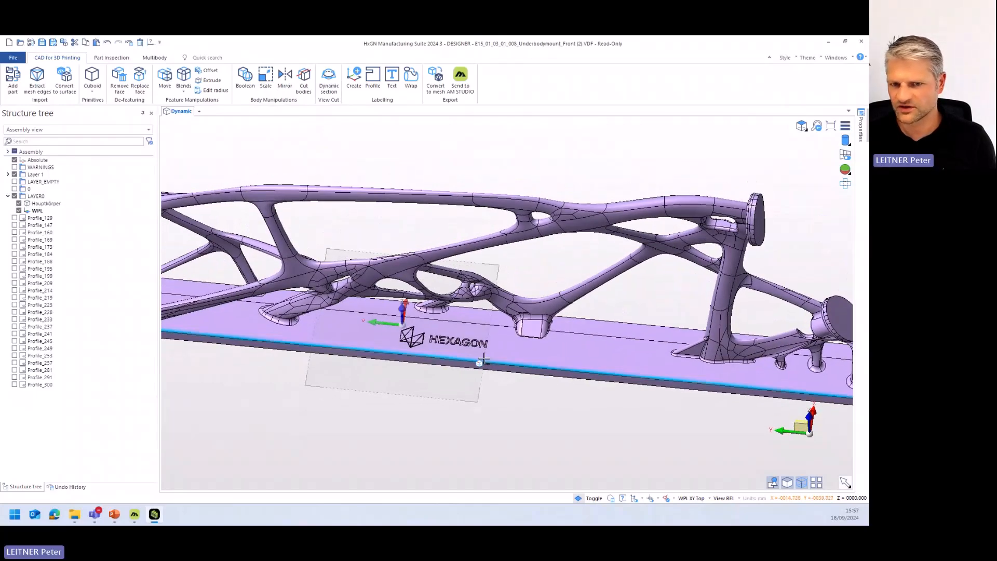
pyautogui.moveTo(683, 391); pyautogui.dragTo(494, 331, button='middle')
pyautogui.scroll(2, 586, 310)
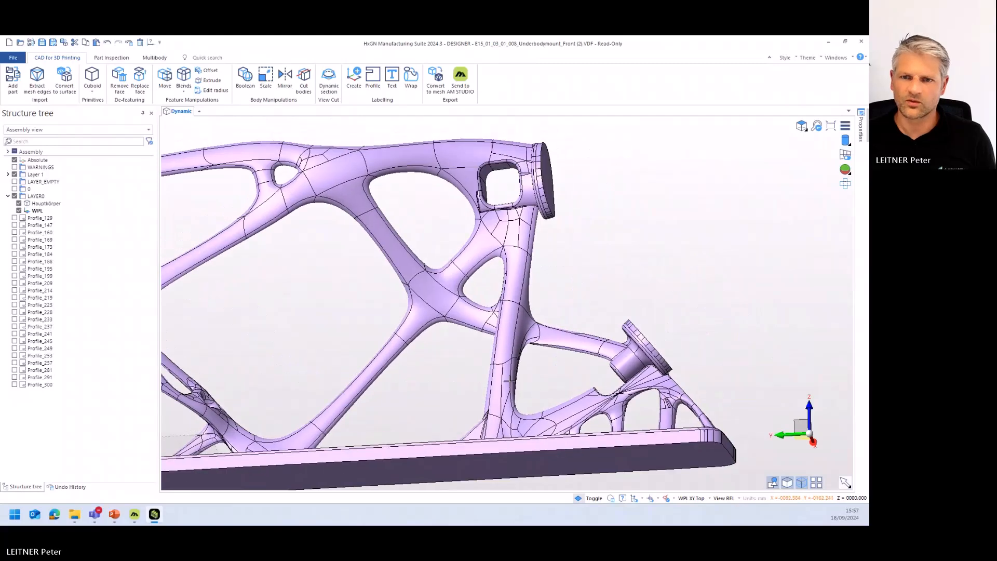
pyautogui.moveTo(543, 370); pyautogui.dragTo(530, 340, button='middle')
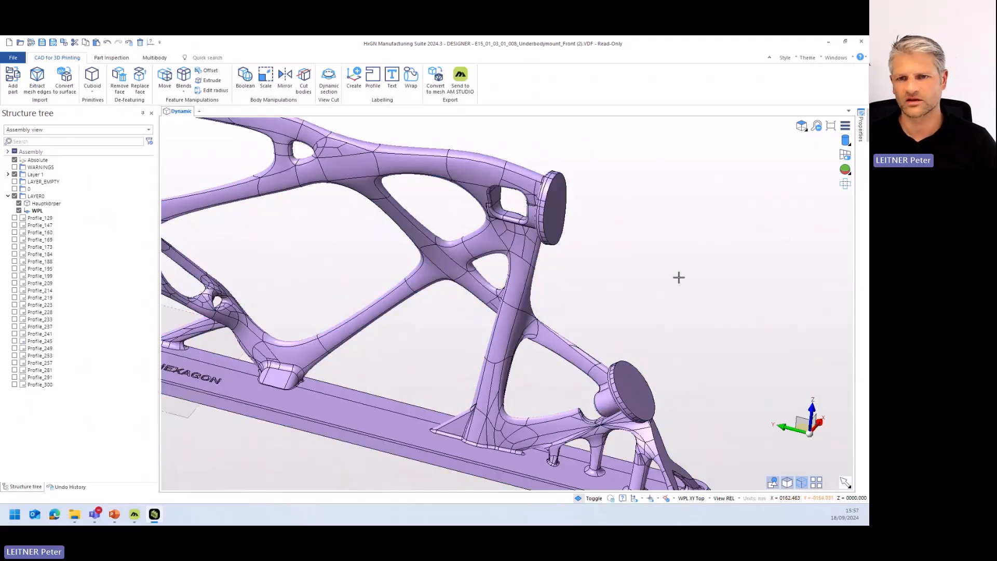
# - Place a cylinder at the lower edge of the upper round end disk and extend it down to the base plate with height -101
pyautogui.click(92, 90)
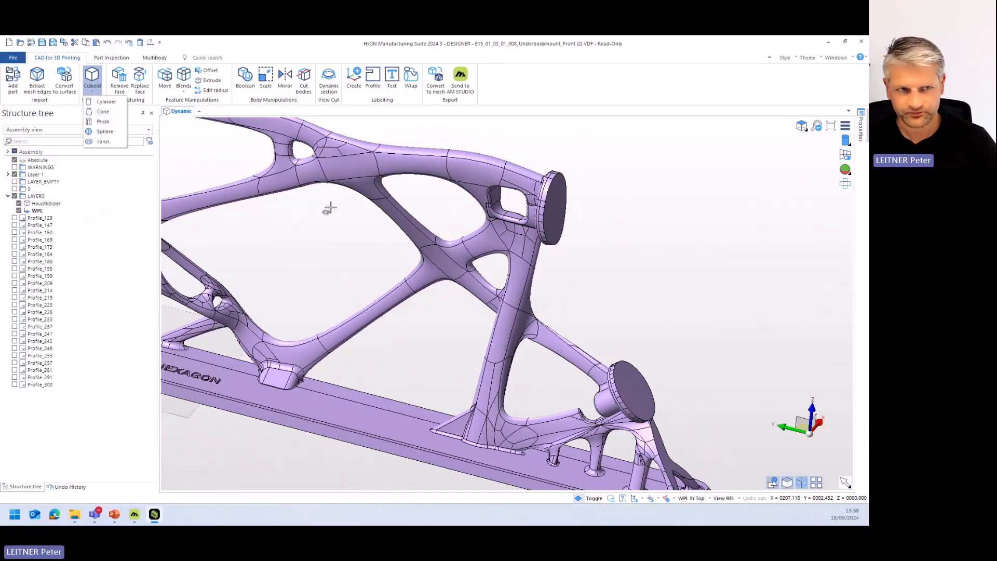
pyautogui.click(106, 101)
pyautogui.moveTo(561, 278); pyautogui.dragTo(556, 193, button='middle')
pyautogui.scroll(5, 558, 187)
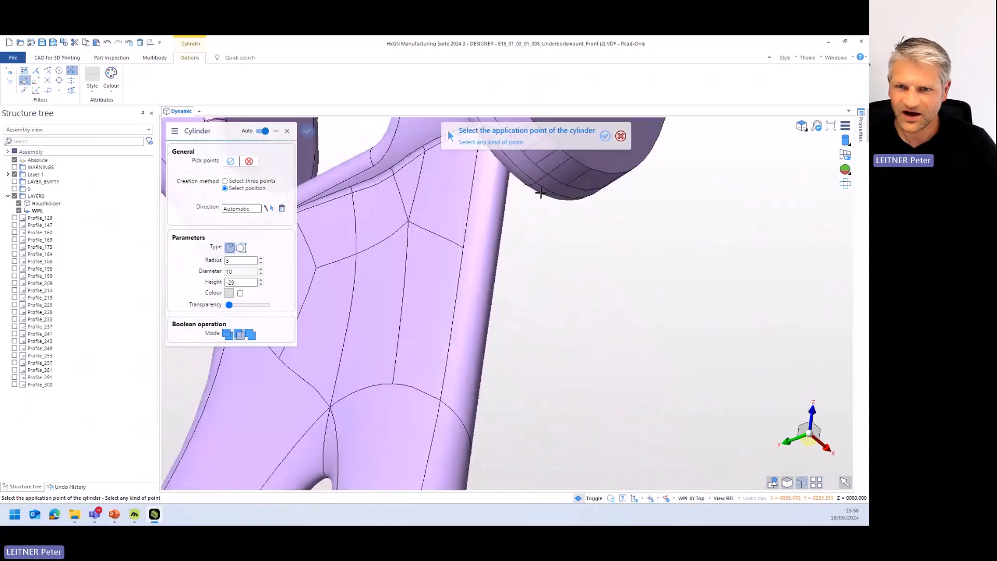
pyautogui.click(561, 180)
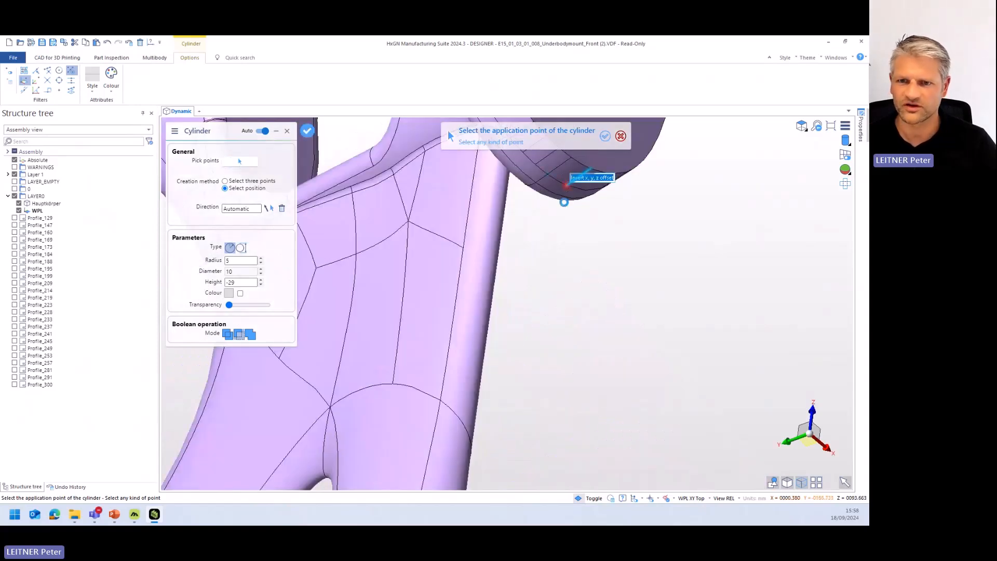
pyautogui.scroll(-5, 564, 202)
pyautogui.moveTo(564, 202); pyautogui.dragTo(591, 307, button='middle')
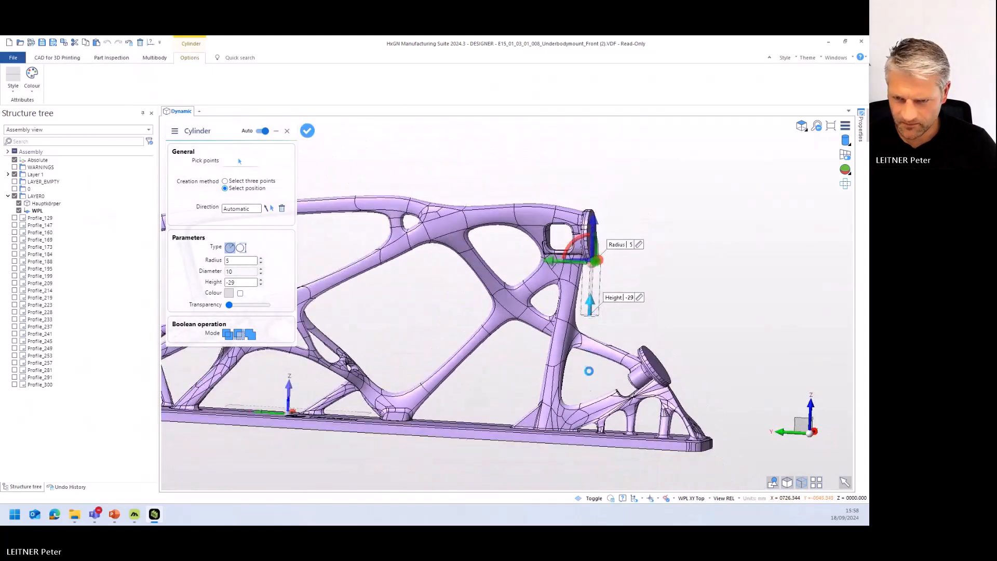
pyautogui.moveTo(585, 429); pyautogui.dragTo(585, 435)
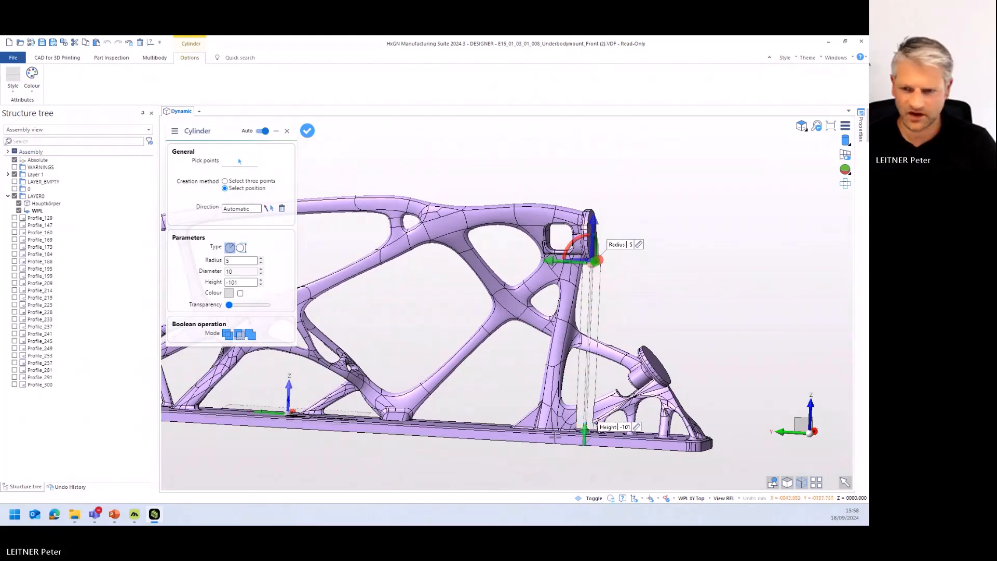
pyautogui.moveTo(624, 413); pyautogui.dragTo(597, 421, button='middle')
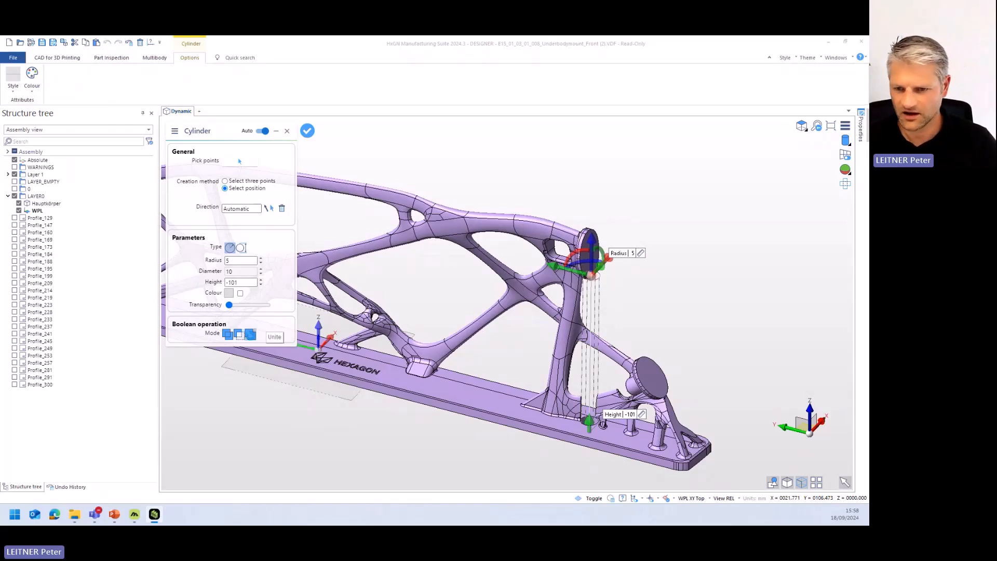
# - Unite the cylinder with the mount, set its radius to 1, and finish the Cylinder command
pyautogui.click(250, 334)
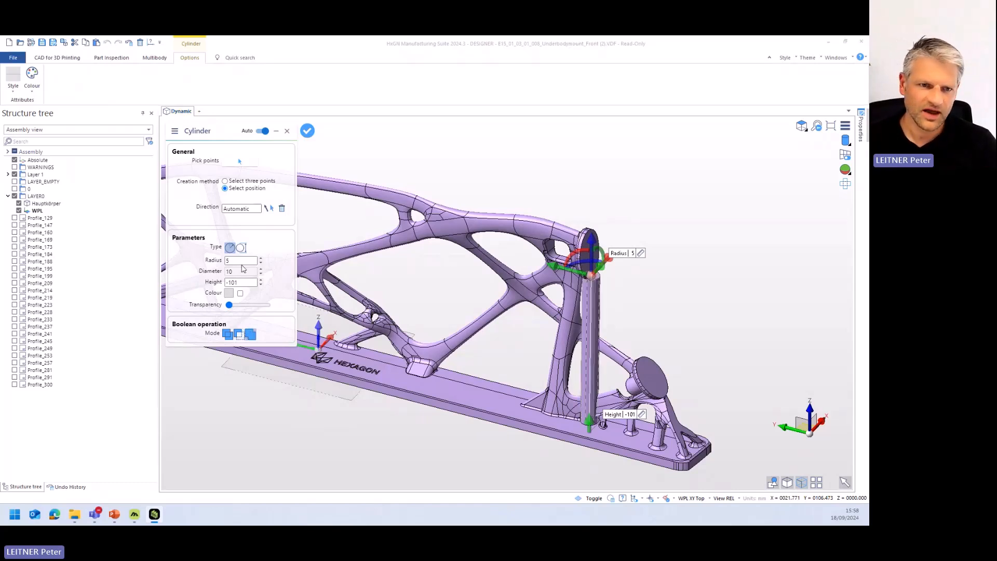
pyautogui.doubleClick(257, 261)
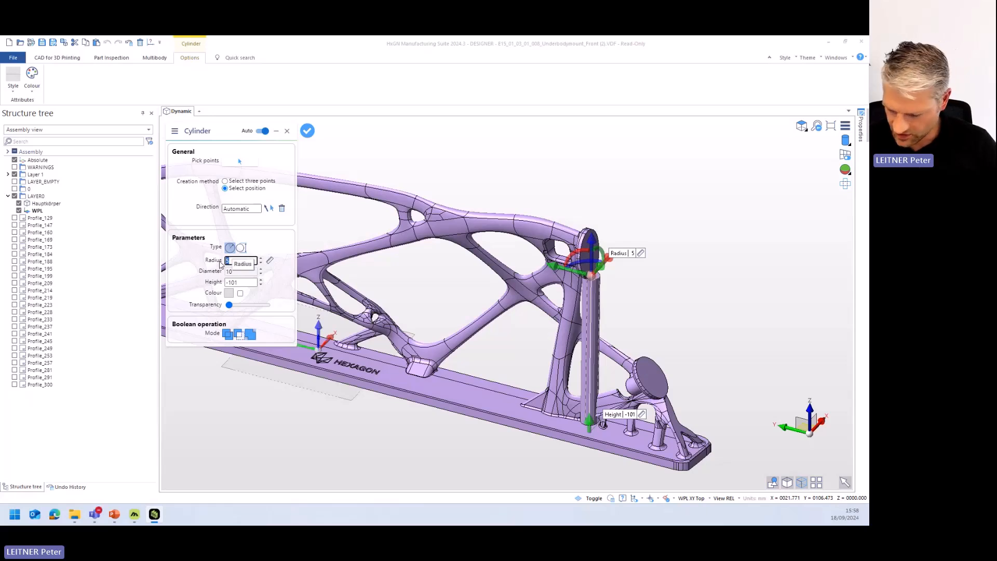
pyautogui.write('1')
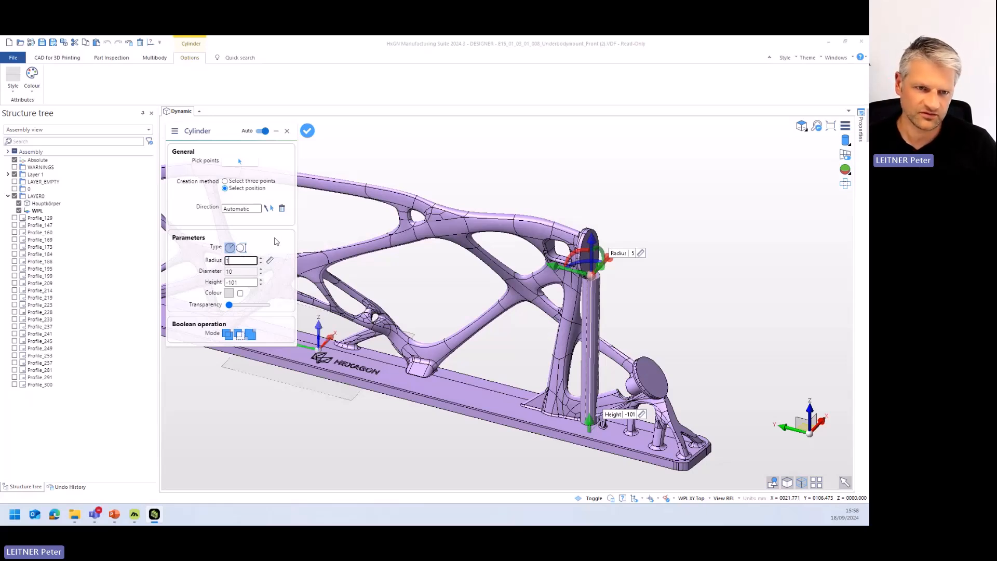
pyautogui.press('Return')
pyautogui.scroll(1, 618, 342)
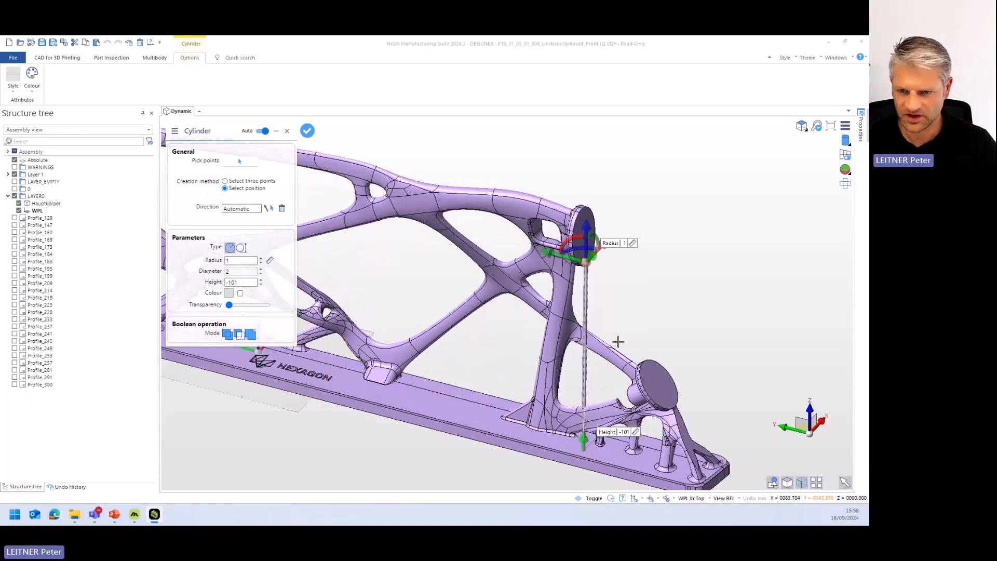
pyautogui.scroll(2, 618, 342)
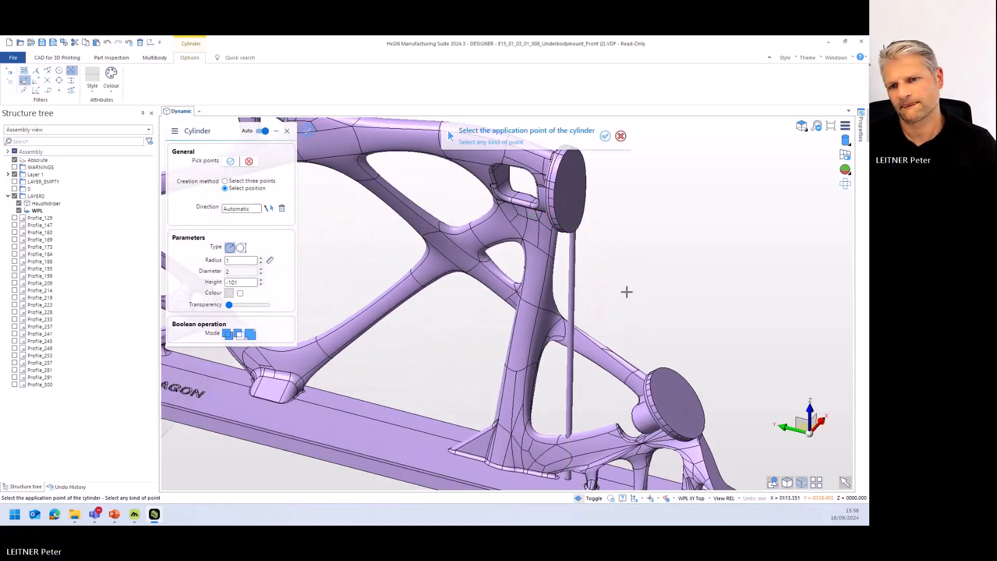
pyautogui.moveTo(621, 296); pyautogui.dragTo(656, 309, button='middle')
pyautogui.scroll(-10, 605, 282)
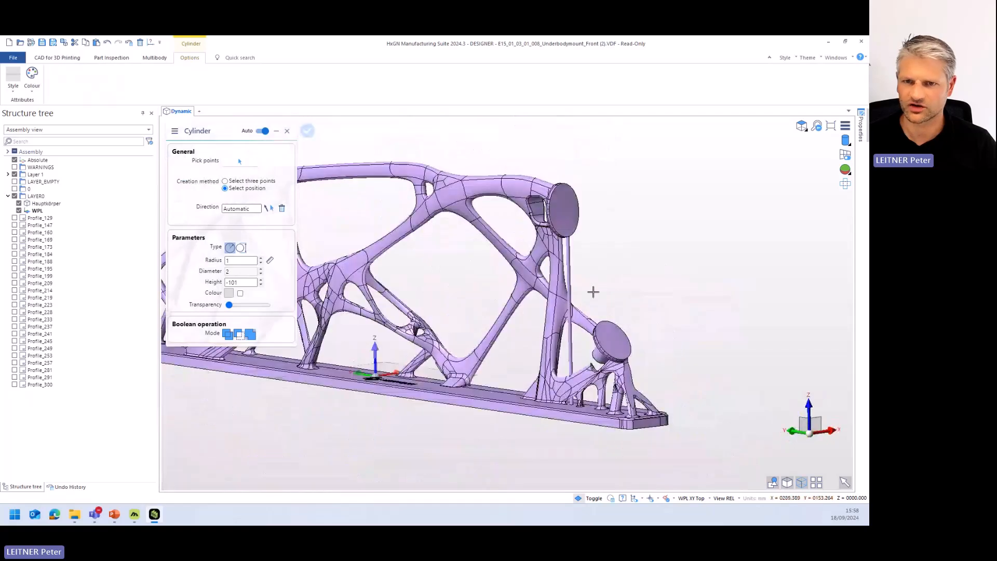
pyautogui.press('Escape')
# - Convert the mount body to a mesh with a maximum facet width of 15, replacing the original body
pyautogui.moveTo(409, 254); pyautogui.dragTo(399, 296, button='middle')
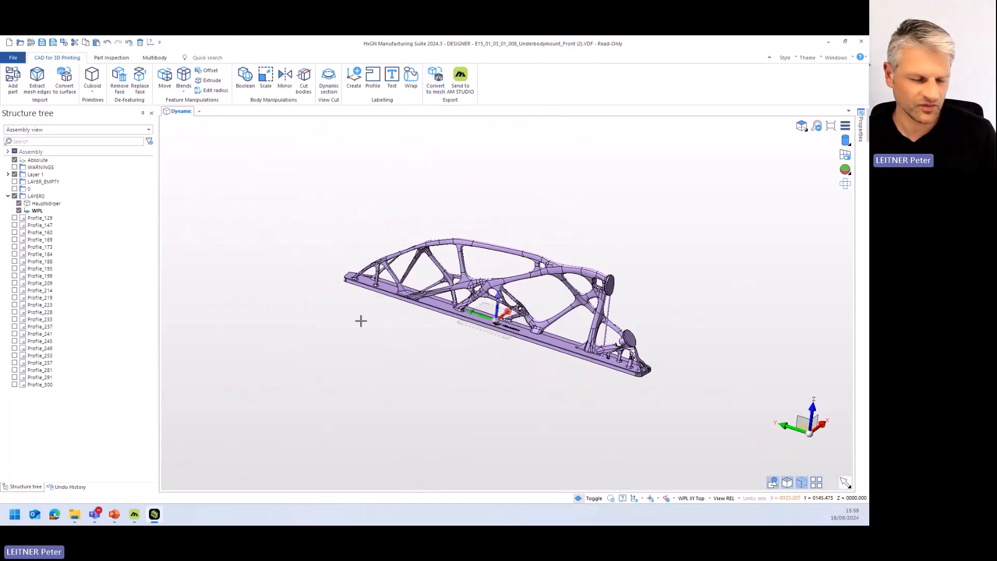
pyautogui.moveTo(432, 275); pyautogui.dragTo(419, 279, button='middle')
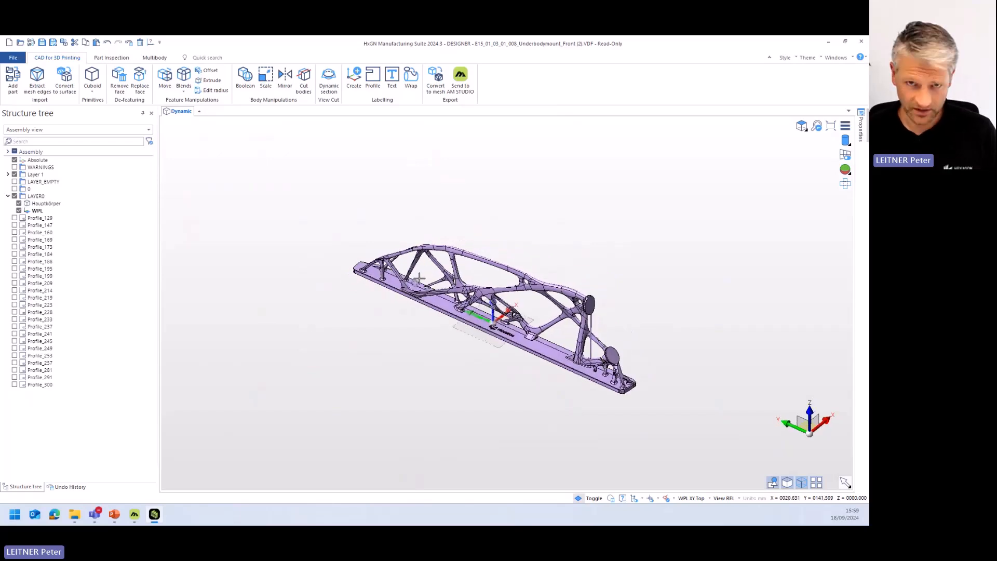
pyautogui.click(438, 78)
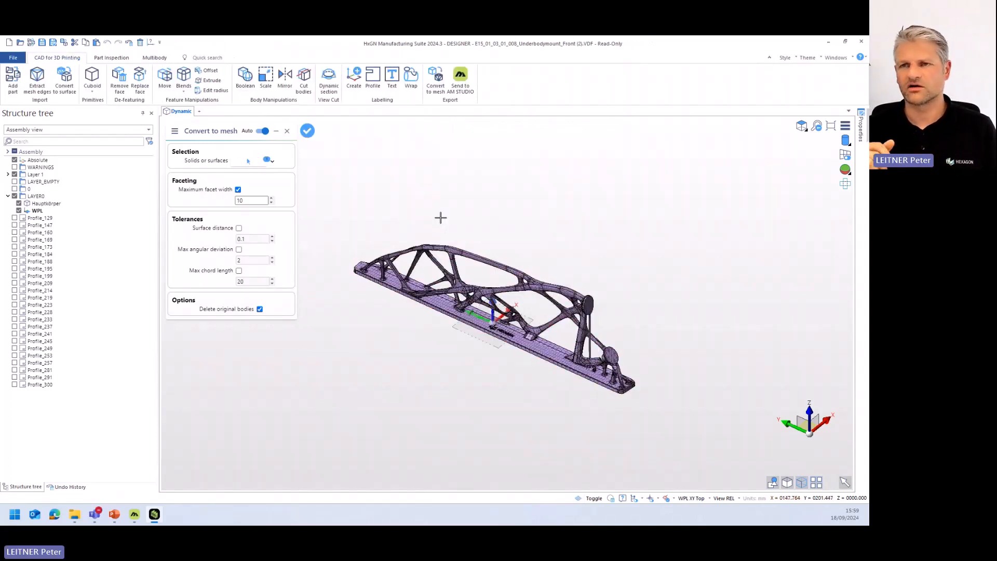
pyautogui.scroll(5, 526, 304)
pyautogui.moveTo(570, 343); pyautogui.dragTo(581, 325, button='middle')
pyautogui.doubleClick(239, 202)
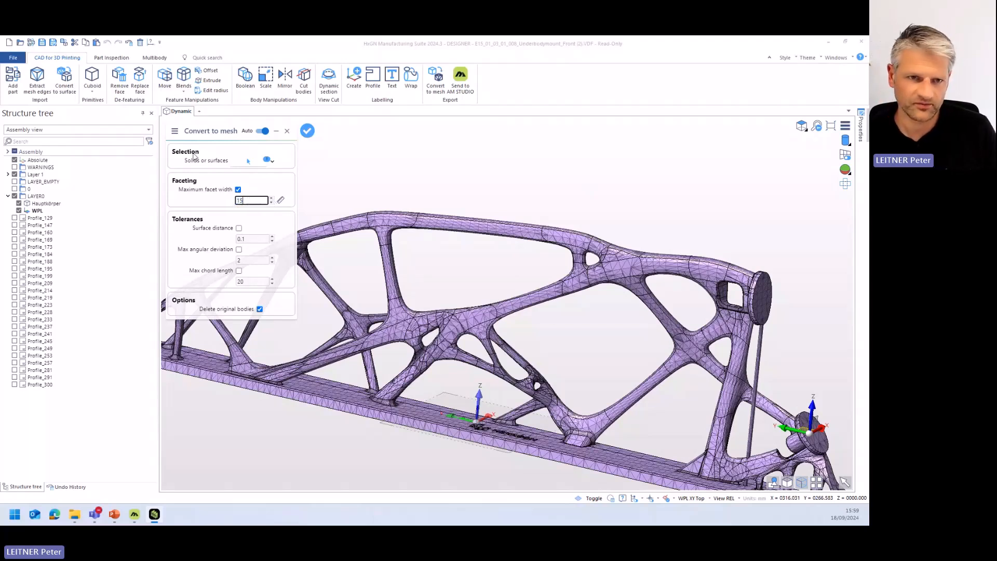
pyautogui.press('Return')
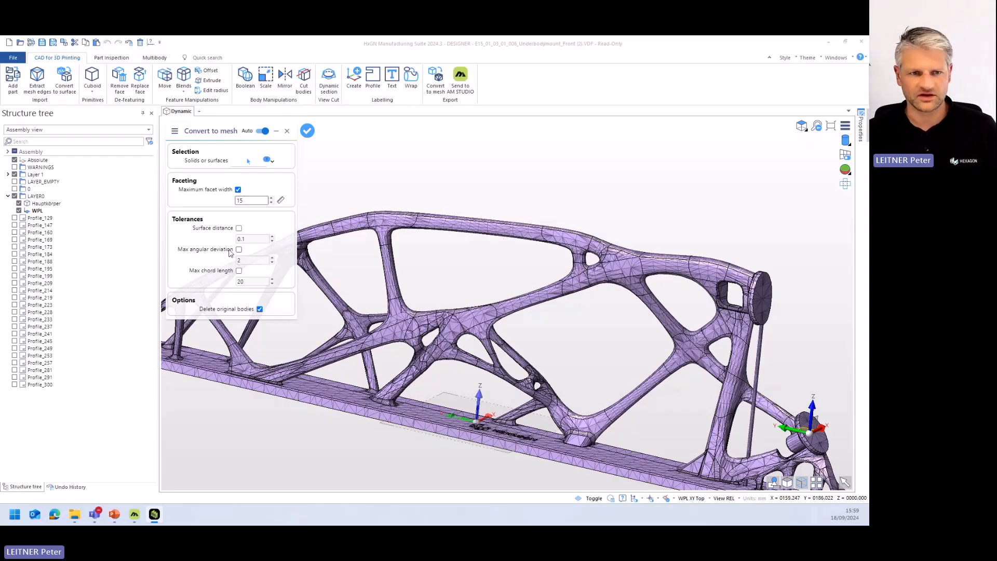
pyautogui.scroll(-3, 539, 204)
pyautogui.scroll(2, 524, 226)
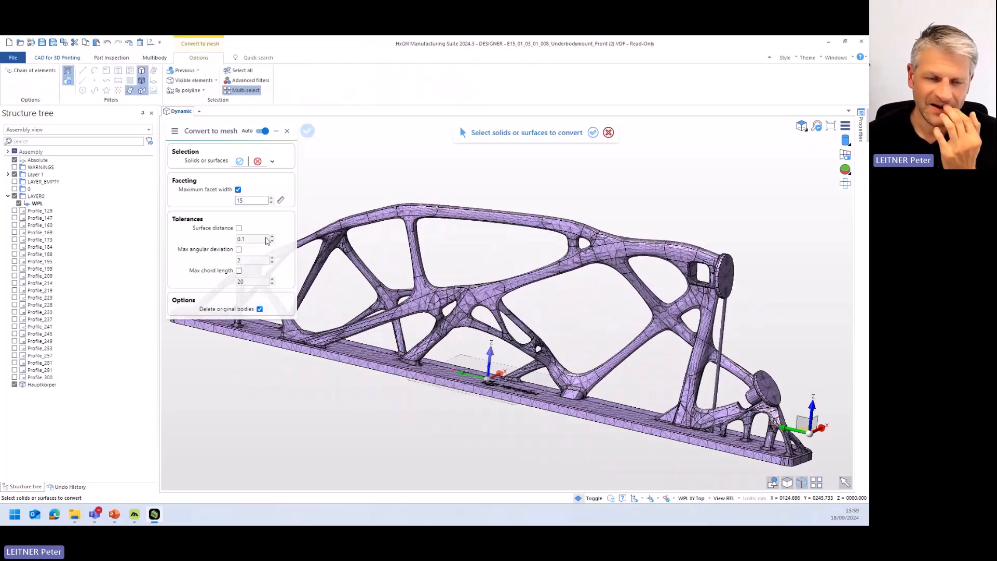
pyautogui.press('Escape')
# - Send the meshed mount to AM Studio as the binary STL file E15_01_03_01_008_Underbodymount_Front (2).stl in millimetres
pyautogui.moveTo(449, 249)
pyautogui.mouseDown(button='middle')
pyautogui.moveTo(435, 260)
pyautogui.moveTo(435, 252)
pyautogui.moveTo(443, 262)
pyautogui.mouseUp(button='middle')
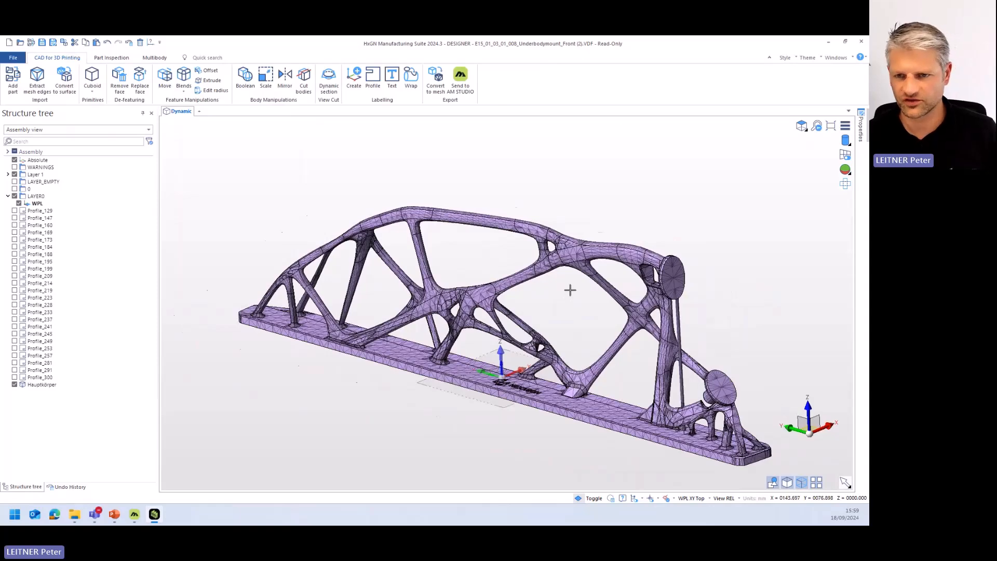
pyautogui.scroll(2, 572, 288)
pyautogui.scroll(-1, 572, 288)
pyautogui.moveTo(567, 306); pyautogui.dragTo(548, 341, button='middle')
pyautogui.scroll(-2, 548, 342)
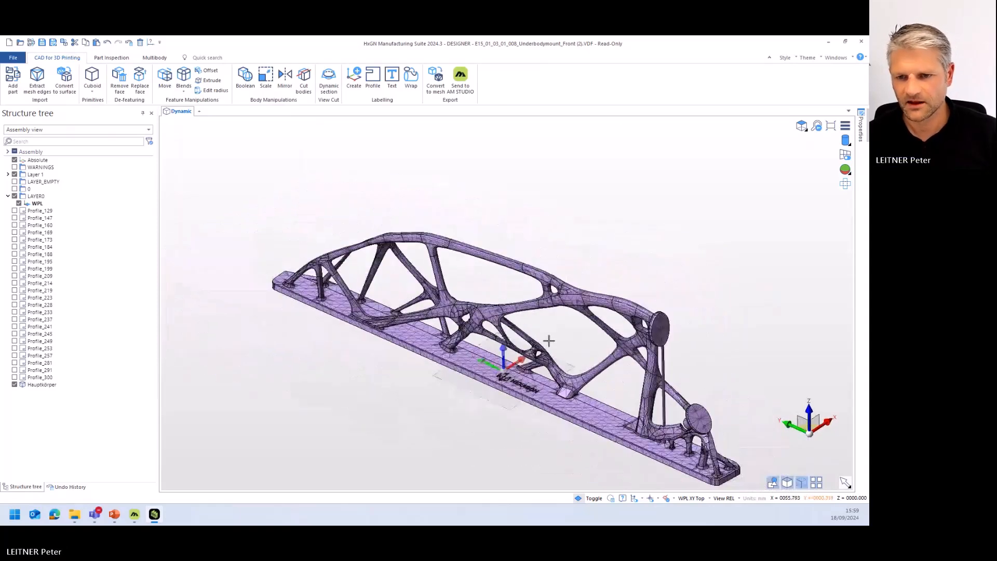
pyautogui.moveTo(617, 409); pyautogui.dragTo(628, 388, button='middle')
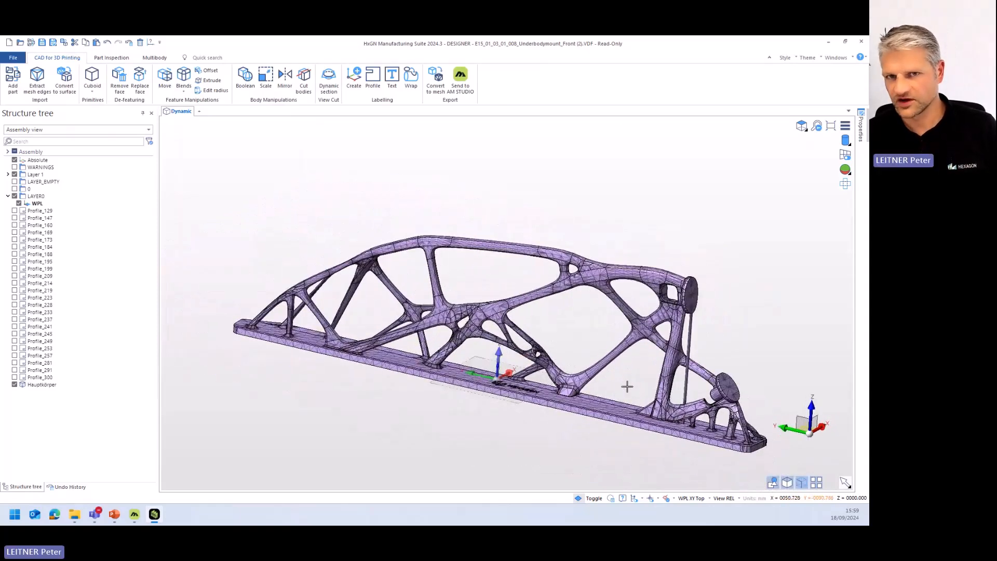
pyautogui.click(460, 78)
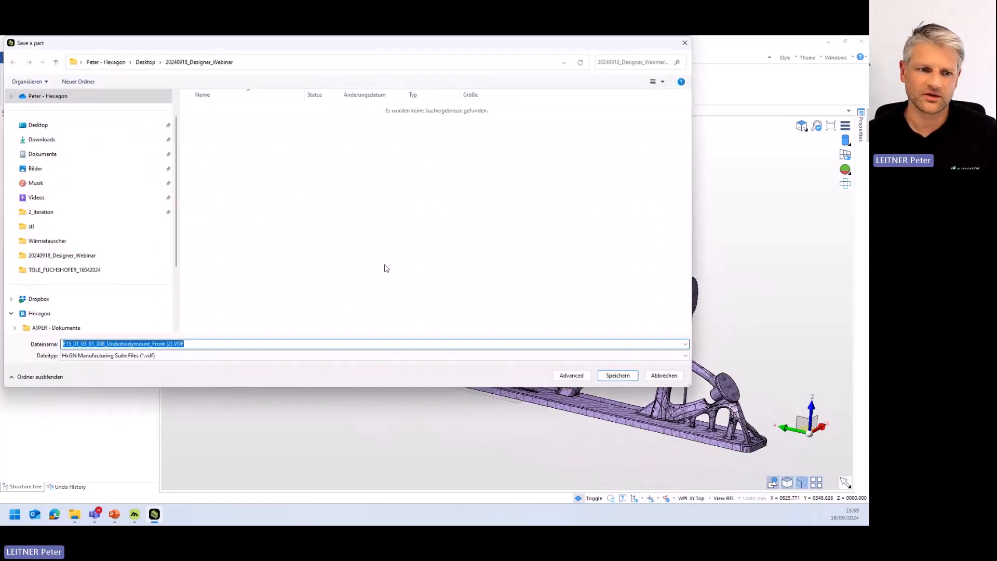
pyautogui.click(195, 356)
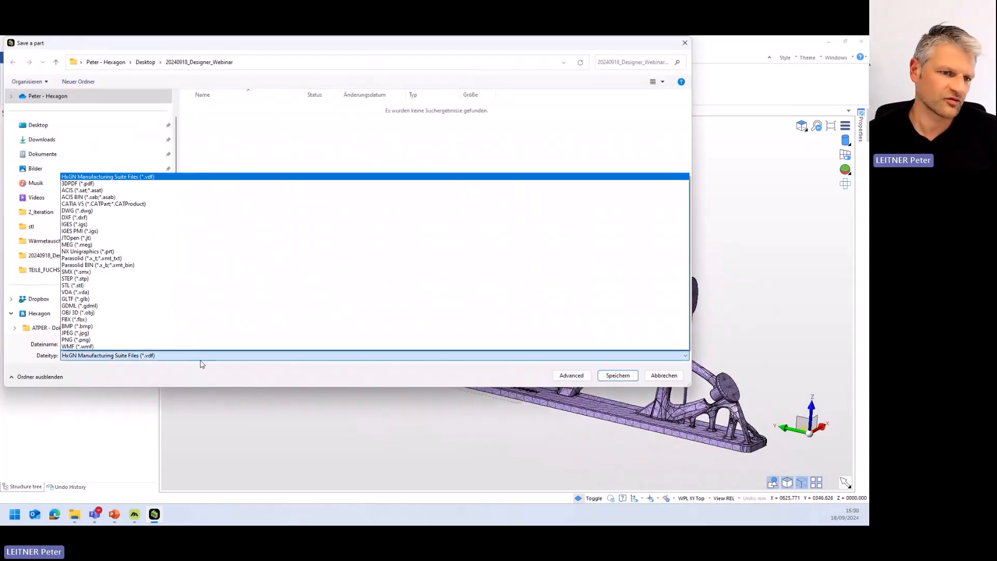
pyautogui.click(105, 287)
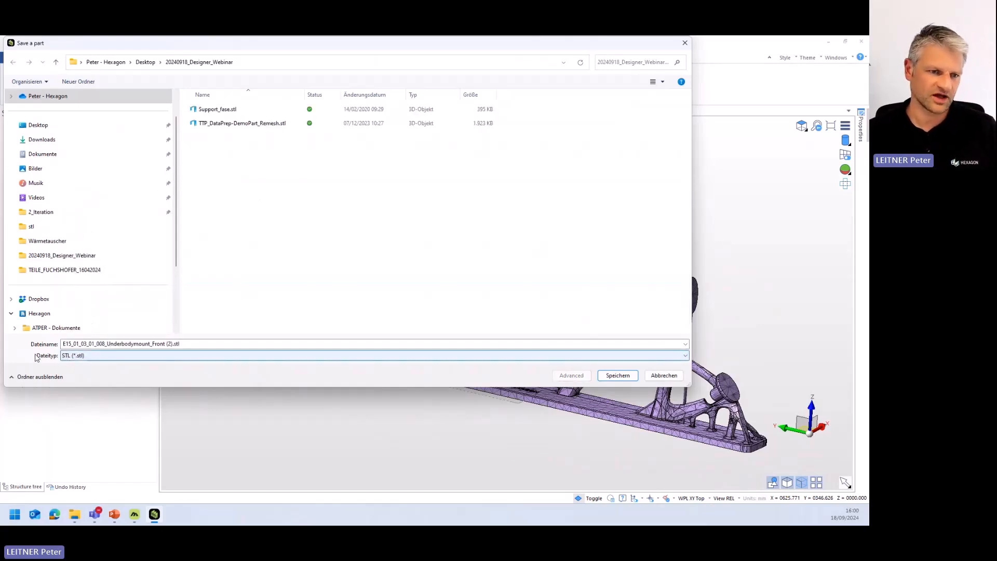
pyautogui.click(618, 375)
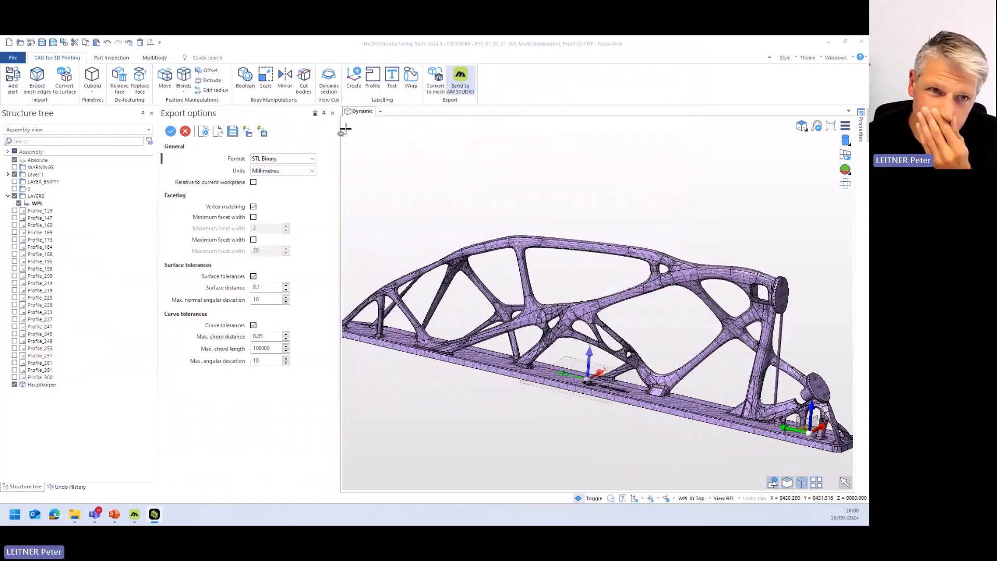
pyautogui.click(171, 131)
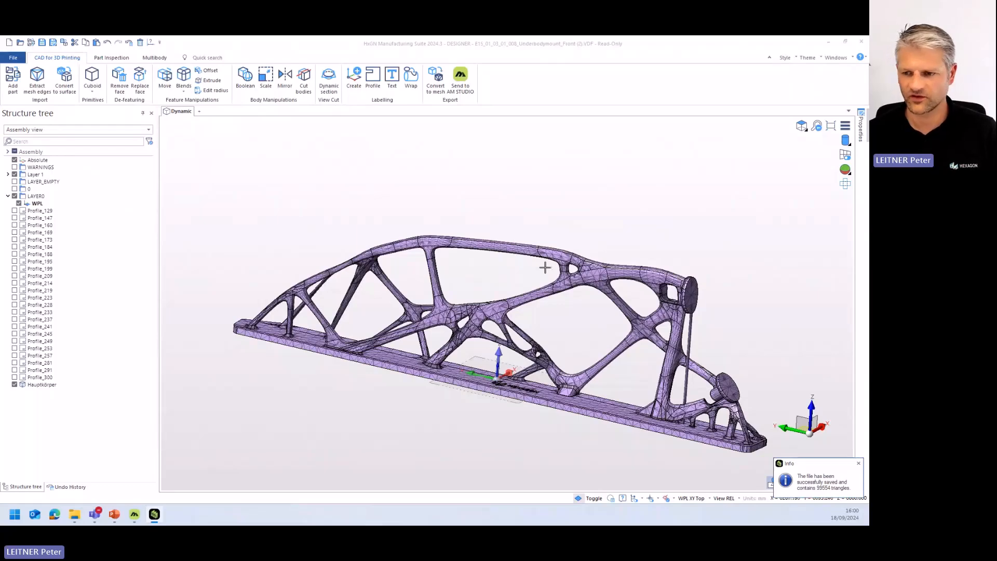
pyautogui.click(681, 383)
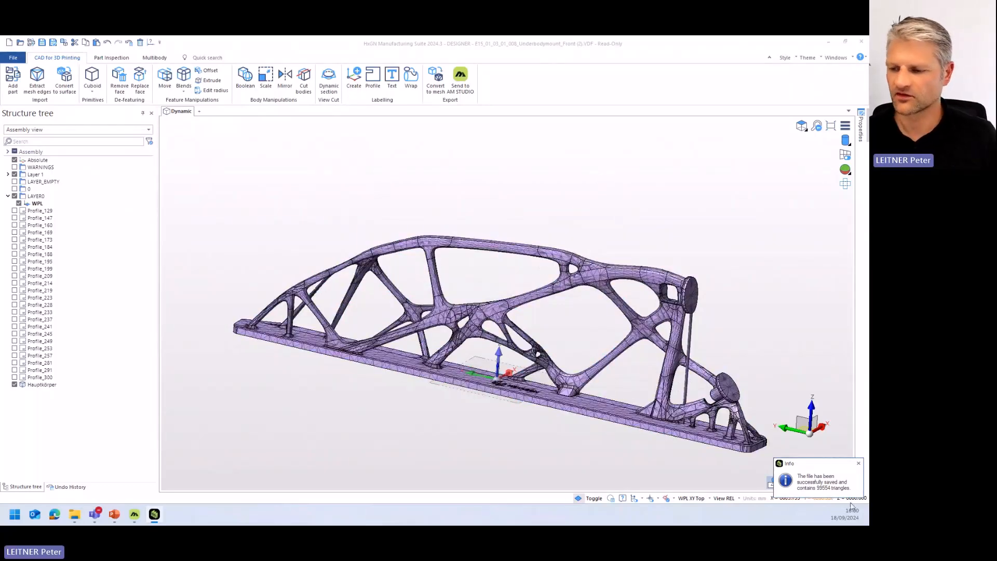
pyautogui.moveTo(839, 41); pyautogui.dragTo(733, 49)
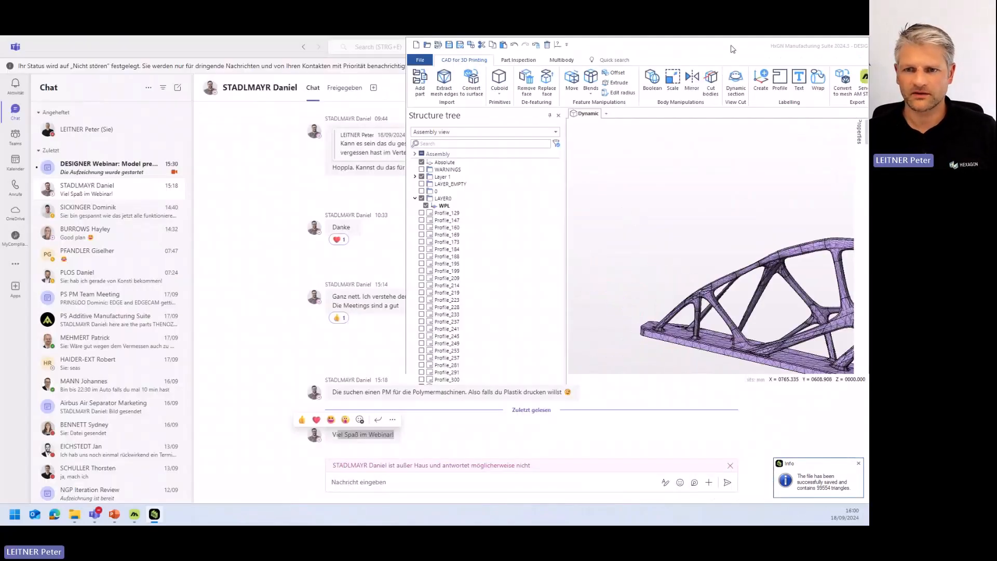
pyautogui.doubleClick(733, 49)
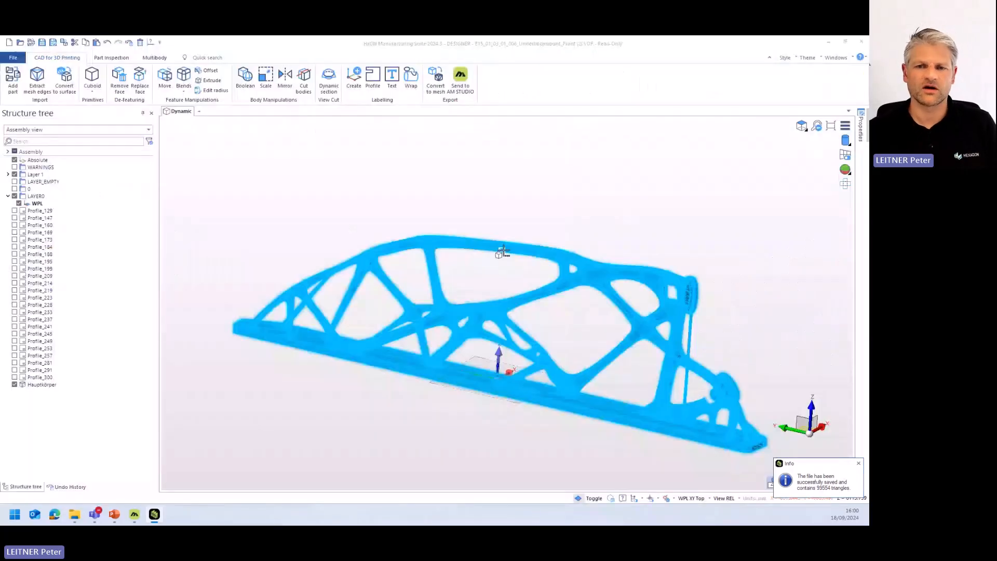
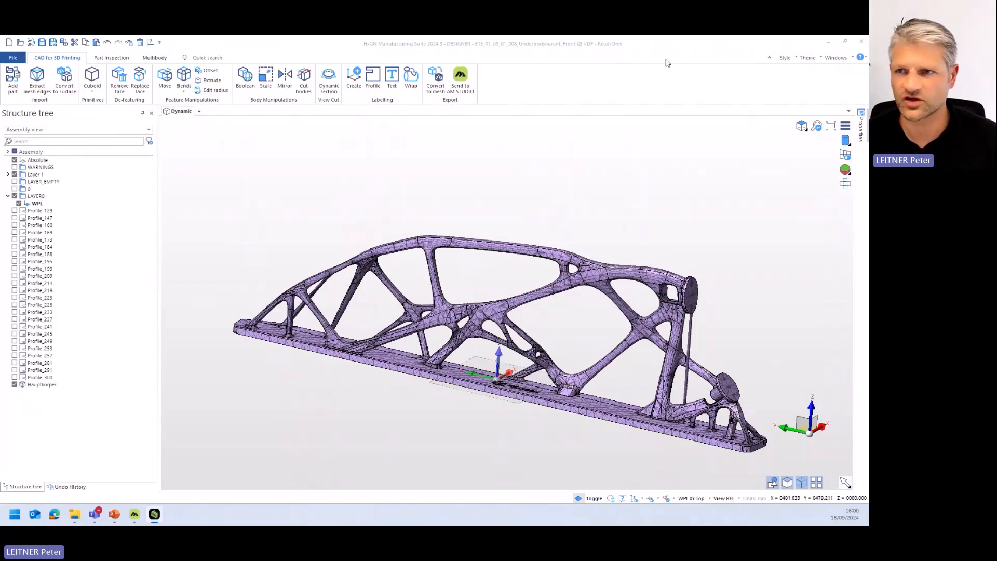
# - Open the mesh file Support_fase.stl from the 20240918_Designer_Webinar folder
pyautogui.click(20, 42)
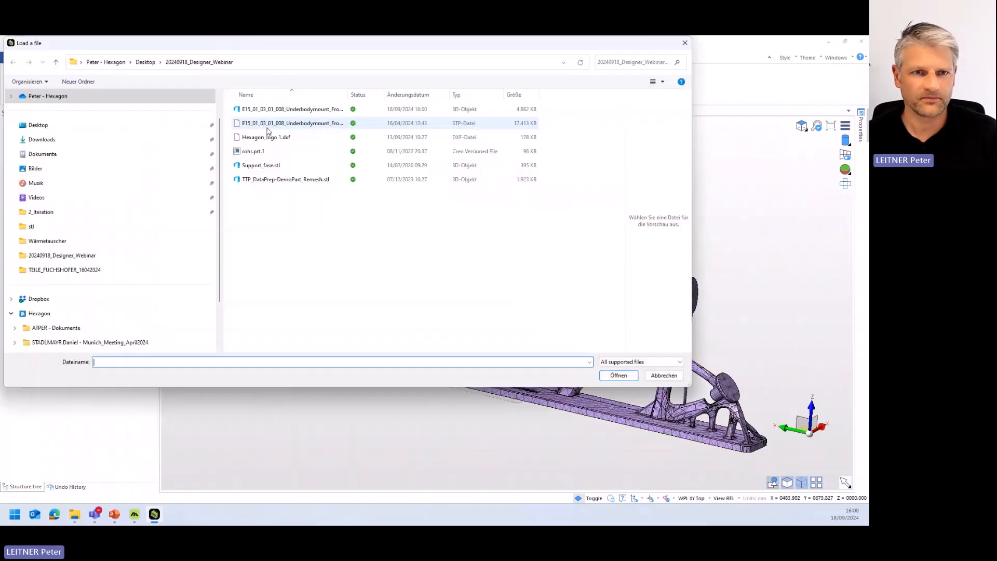
pyautogui.doubleClick(268, 170)
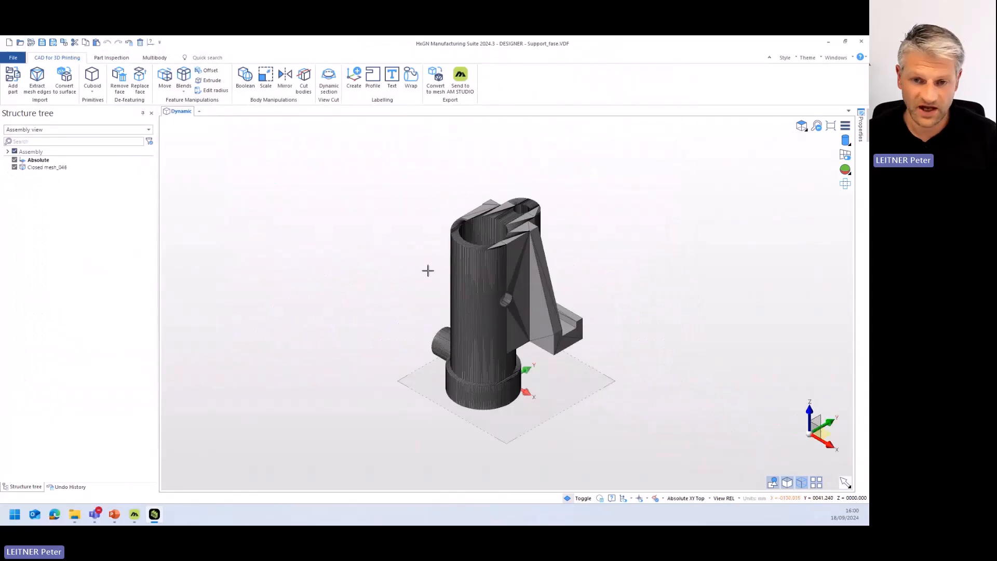
pyautogui.moveTo(428, 270); pyautogui.dragTo(391, 294, button='middle')
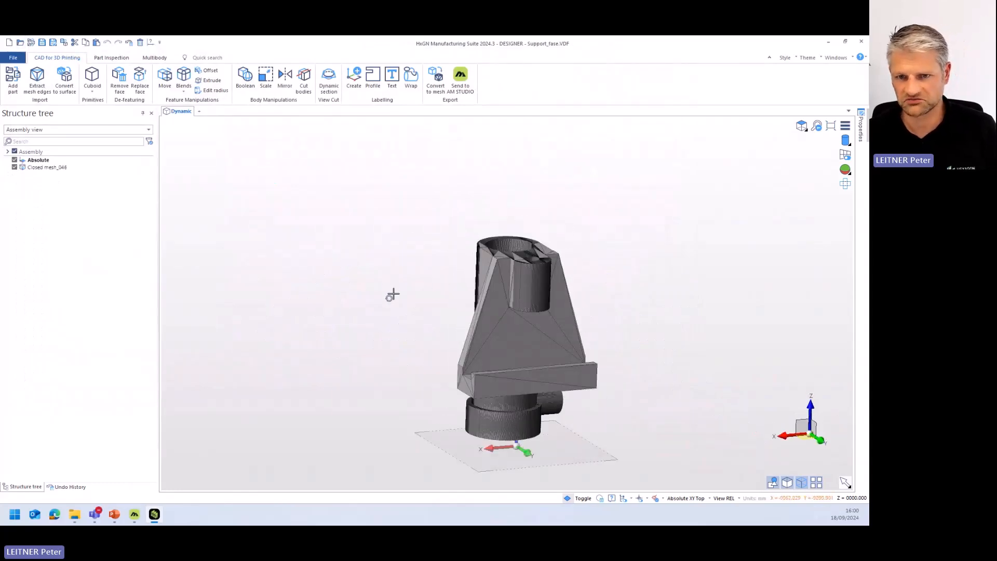
pyautogui.scroll(3, 503, 309)
pyautogui.moveTo(501, 319)
pyautogui.mouseDown(button='middle')
pyautogui.moveTo(550, 318)
pyautogui.moveTo(509, 320)
pyautogui.mouseUp(button='middle')
pyautogui.scroll(-2, 523, 314)
pyautogui.scroll(2, 508, 320)
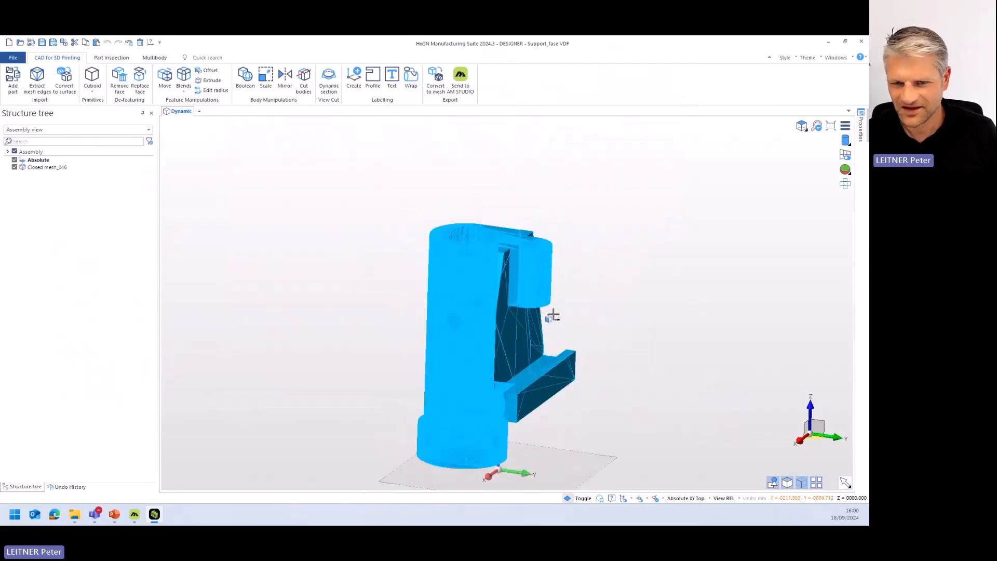
pyautogui.scroll(-1, 670, 296)
pyautogui.scroll(1, 667, 299)
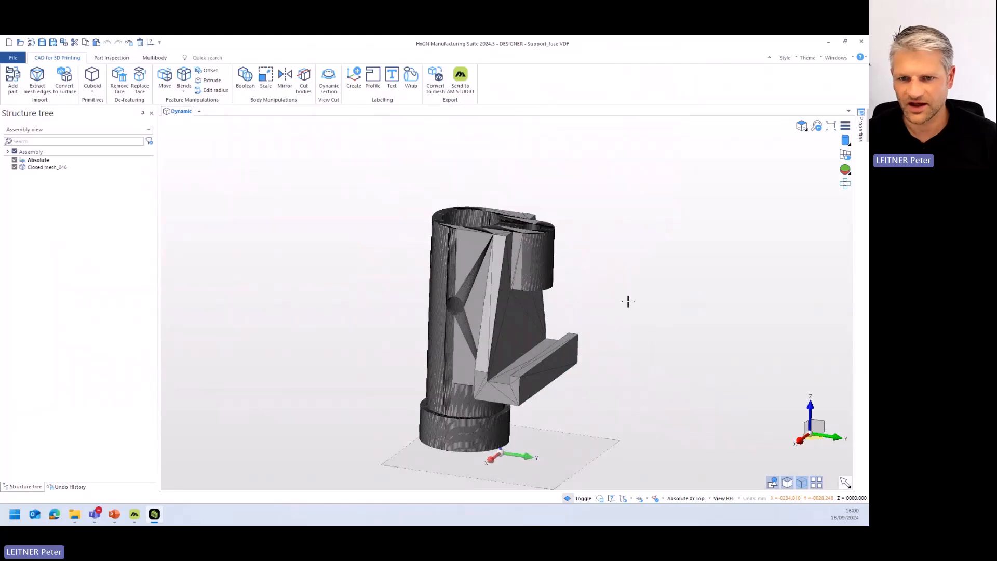
pyautogui.moveTo(628, 301); pyautogui.dragTo(513, 327, button='middle')
# - Start Extract mesh edges on the support's closed mesh body to preview the edges for imprinting
pyautogui.click(62, 168)
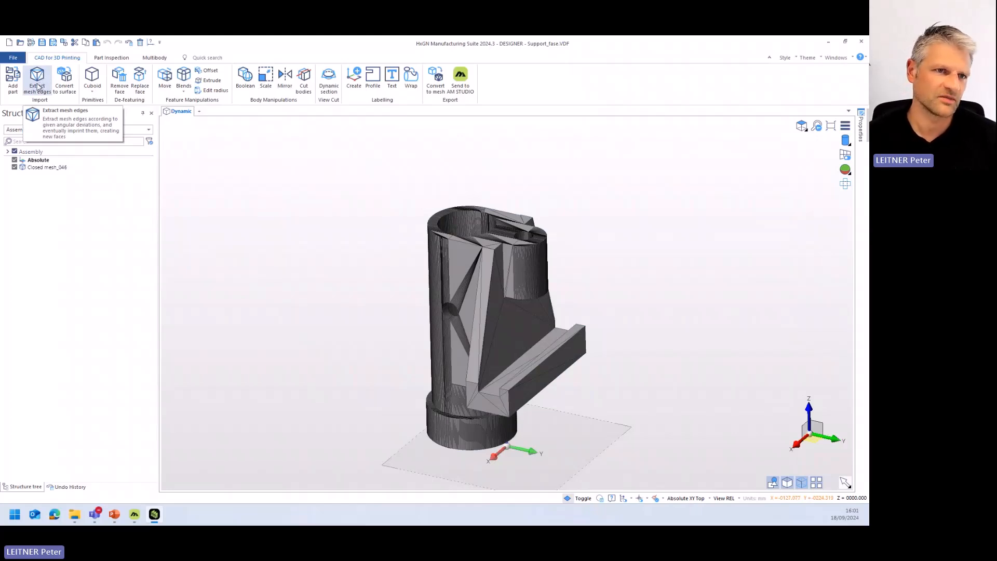
pyautogui.click(38, 83)
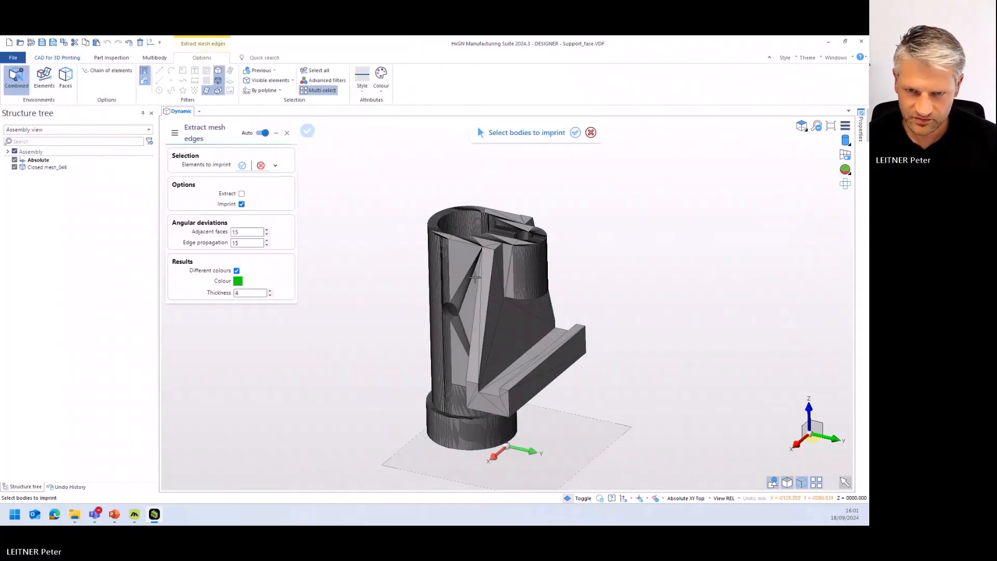
pyautogui.click(477, 288)
pyautogui.scroll(5, 488, 340)
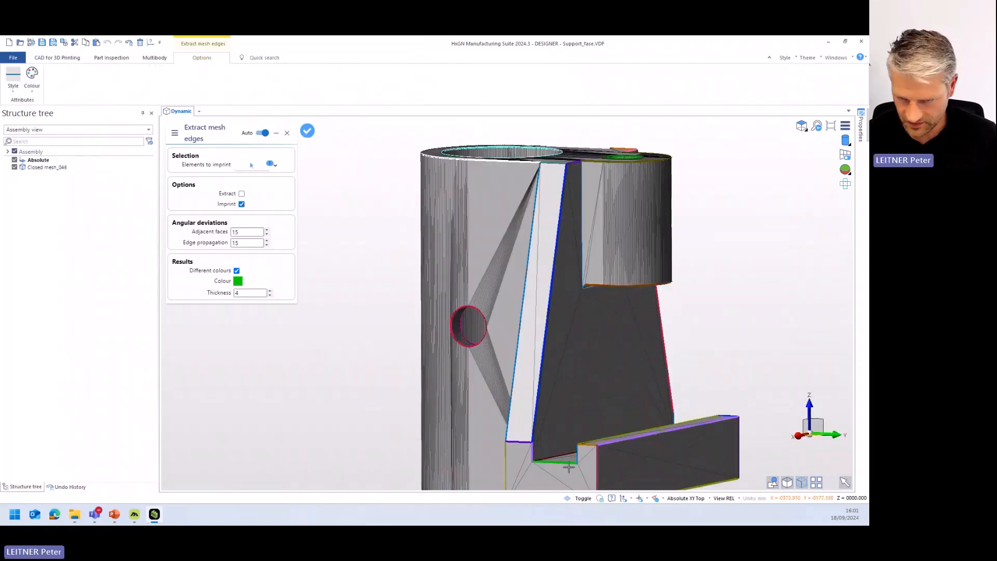
pyautogui.moveTo(563, 235); pyautogui.dragTo(557, 265, button='middle')
pyautogui.scroll(-2, 558, 265)
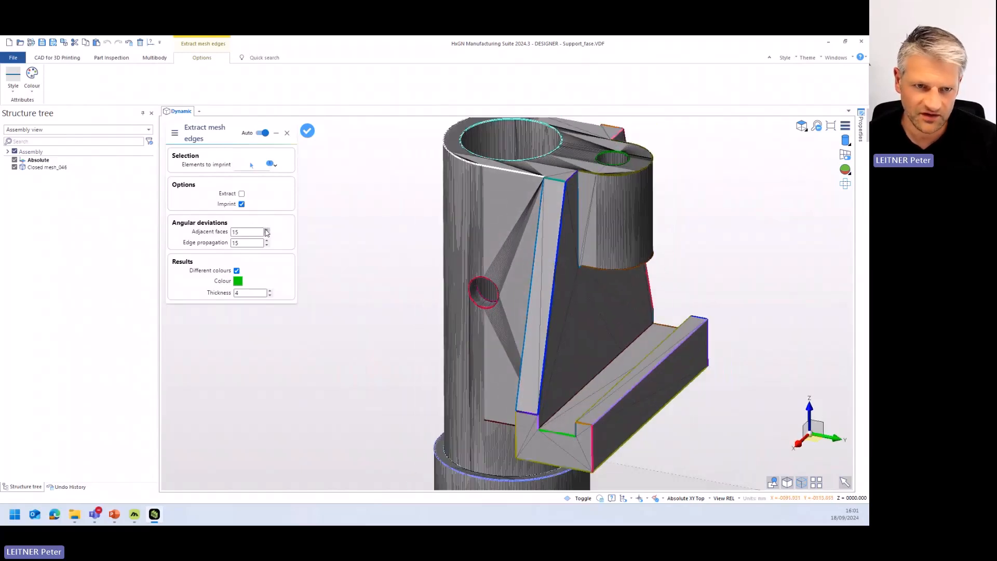
# - Set the angular deviation for adjacent faces to 20
pyautogui.doubleClick(244, 232)
pyautogui.write('20')
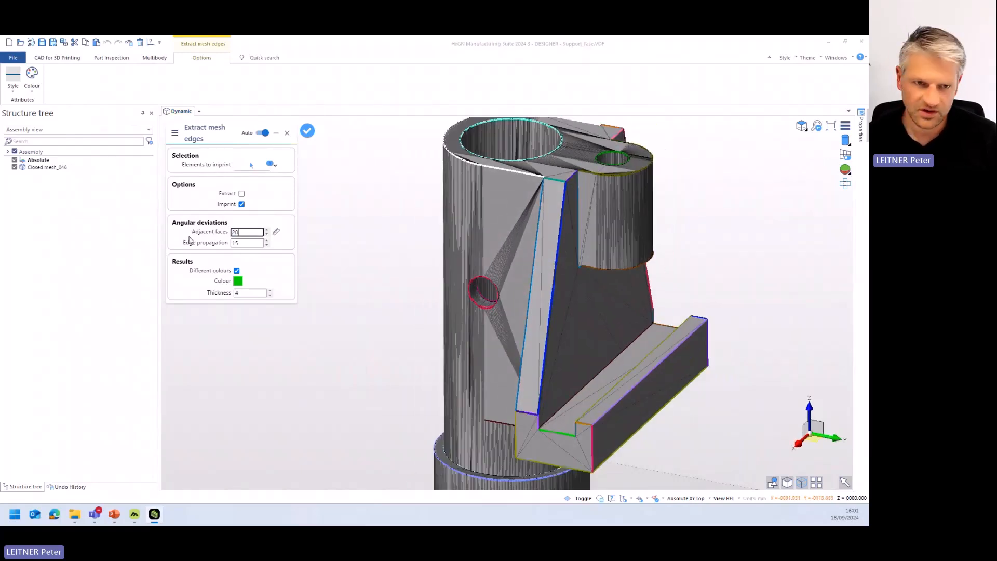
pyautogui.press('Return')
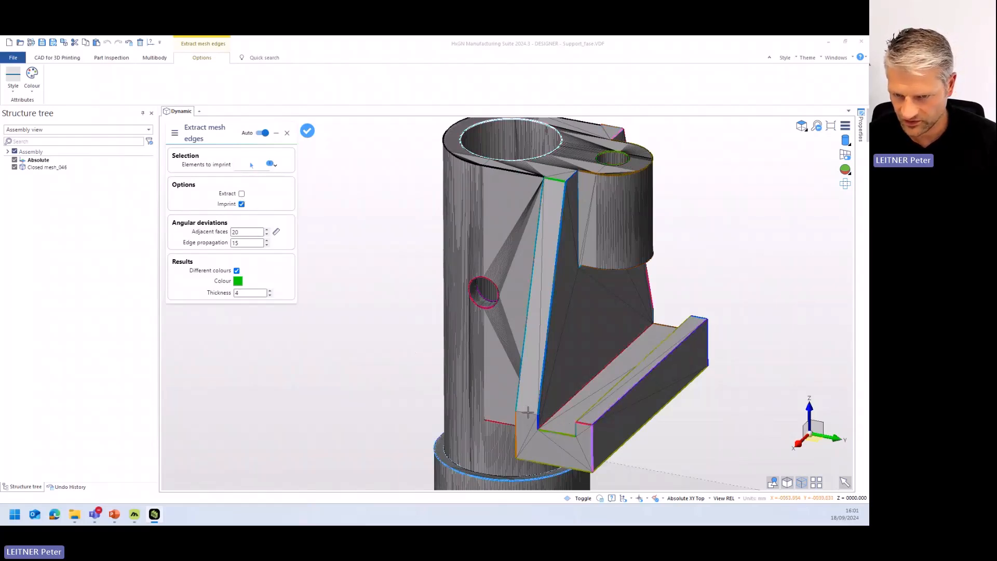
# - Set the adjacent faces deviation back to 15, imprint the edges on the support mesh and finish the command
pyautogui.doubleClick(243, 233)
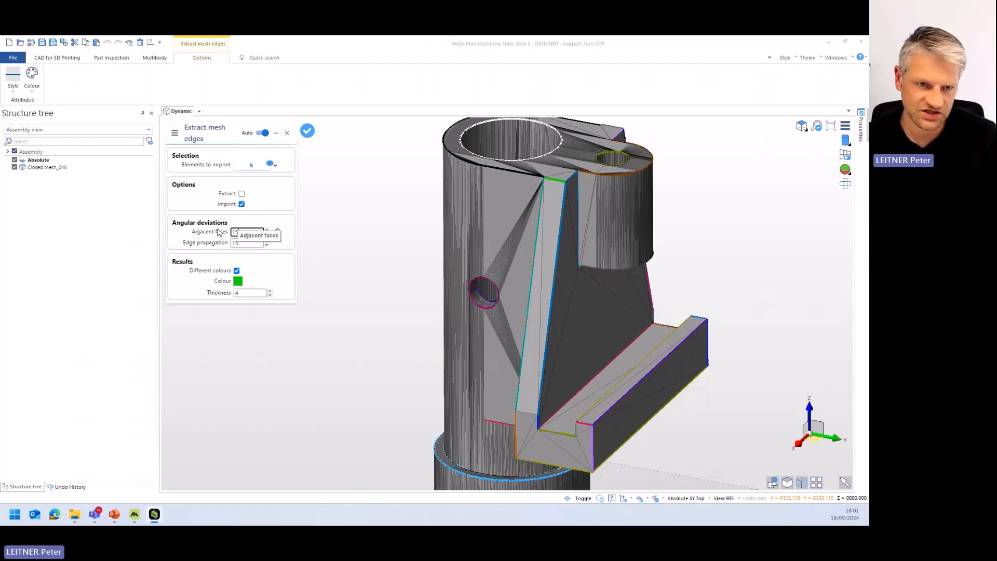
pyautogui.click(260, 211)
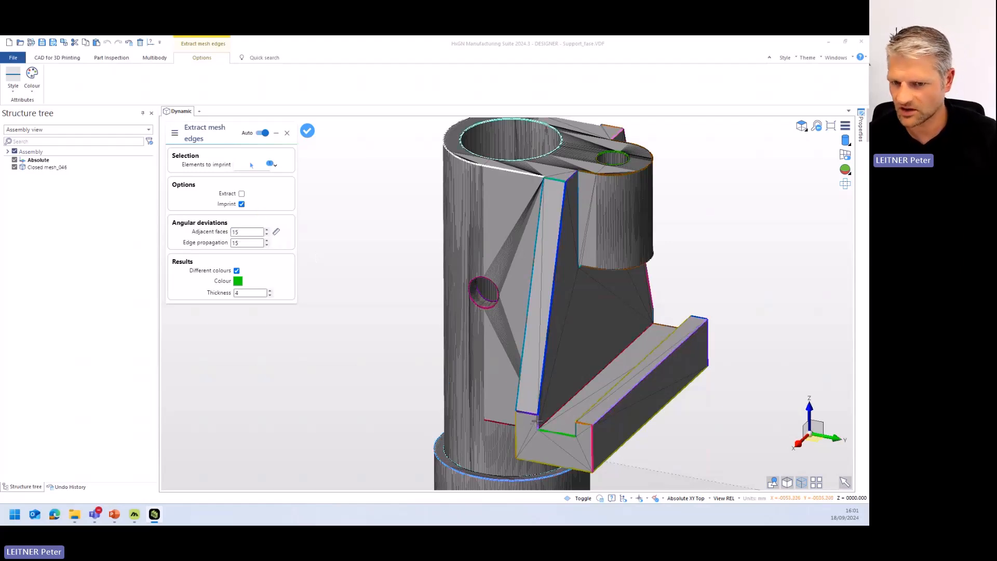
pyautogui.click(398, 365)
pyautogui.press('Escape')
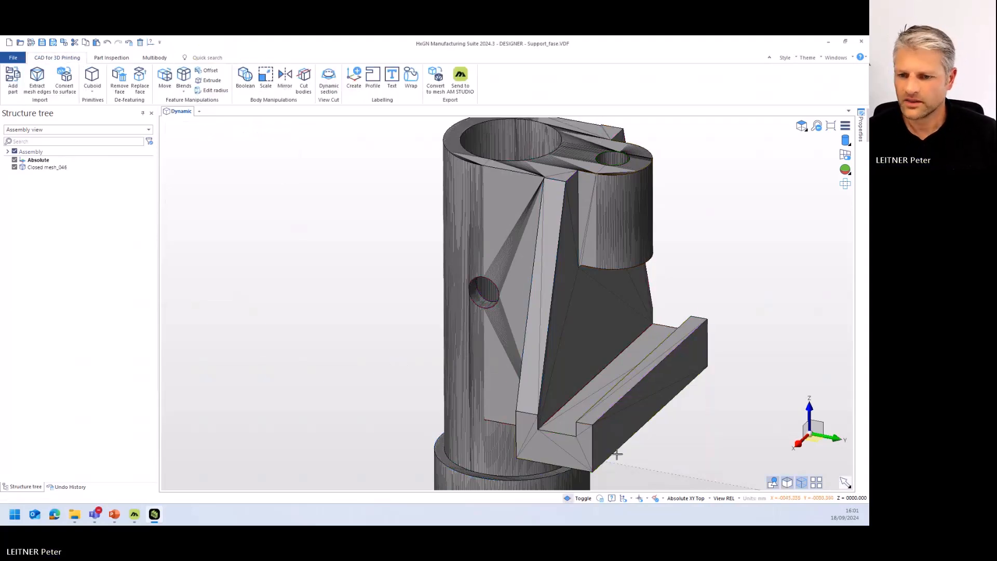
# - Select the top face and end face of the support's lower ledge to check the separated faces, and clear the selection
pyautogui.click(597, 412)
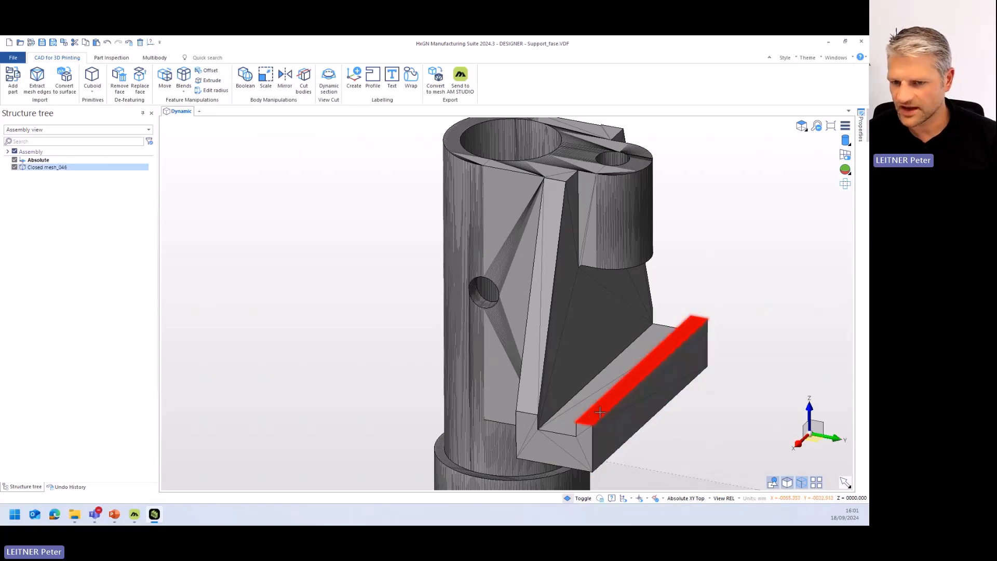
pyautogui.click(528, 440)
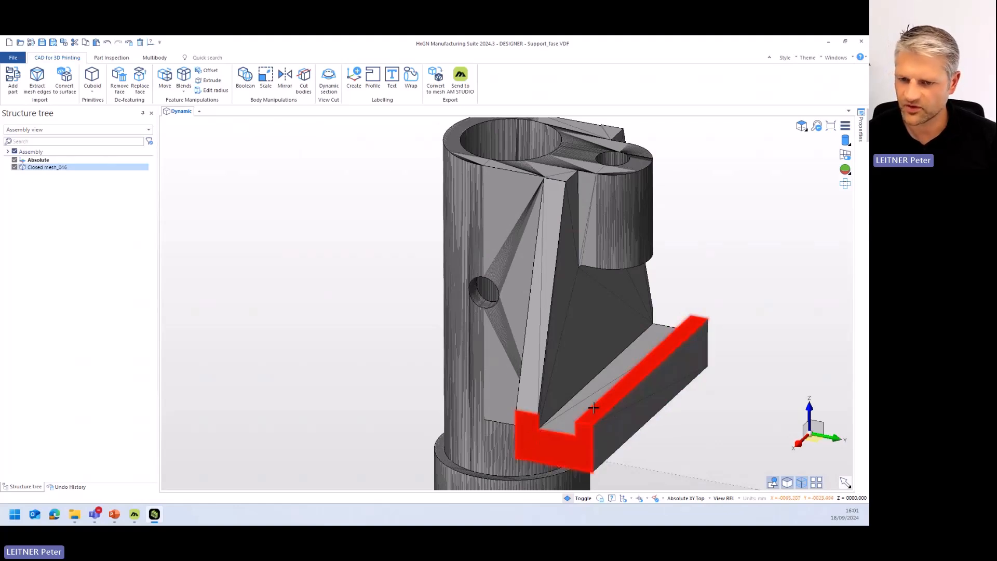
pyautogui.click(587, 440)
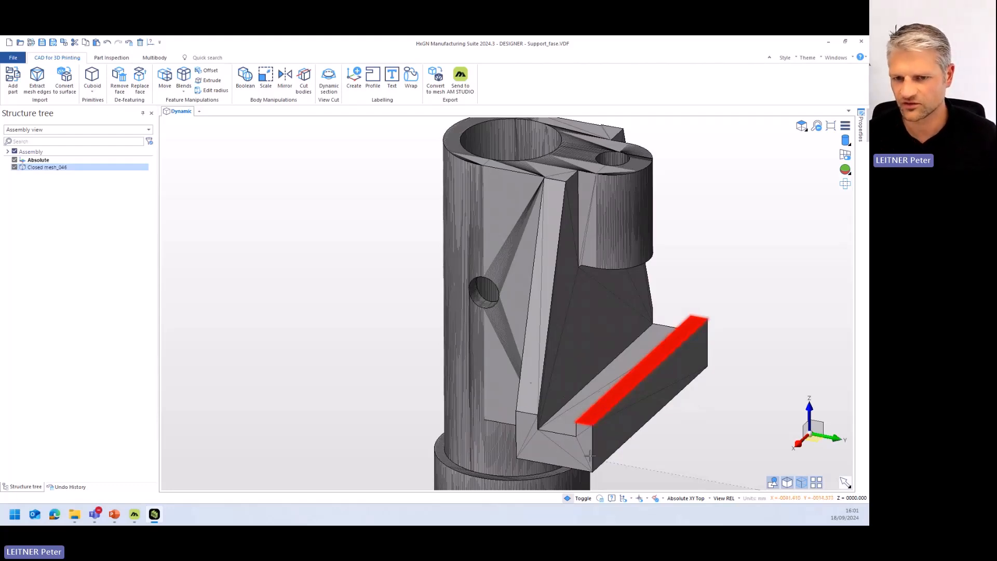
pyautogui.click(367, 288)
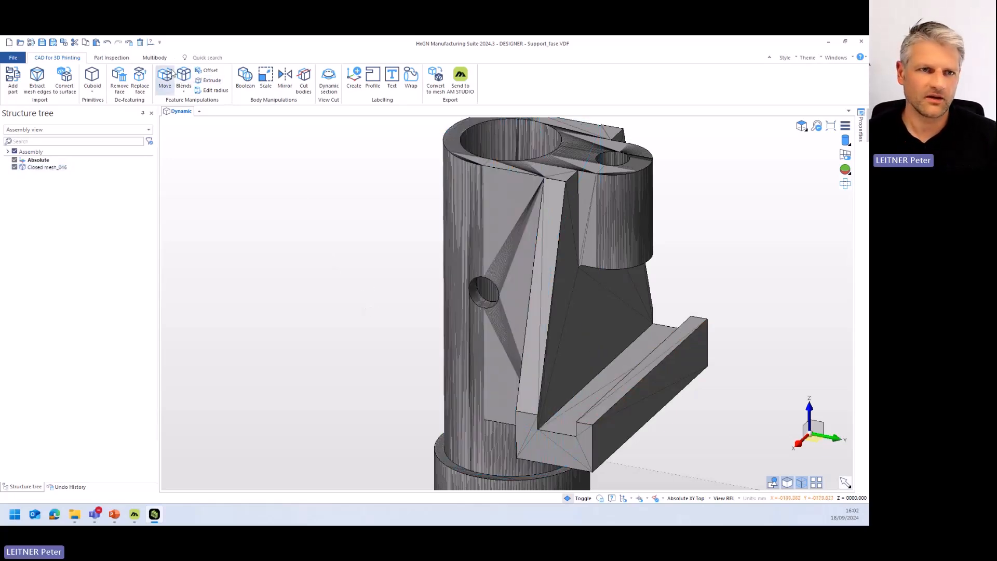
# - Start Move faces on the small round side hole's cylindrical face in Offset/Reblend mode with a distance of 1
pyautogui.click(166, 78)
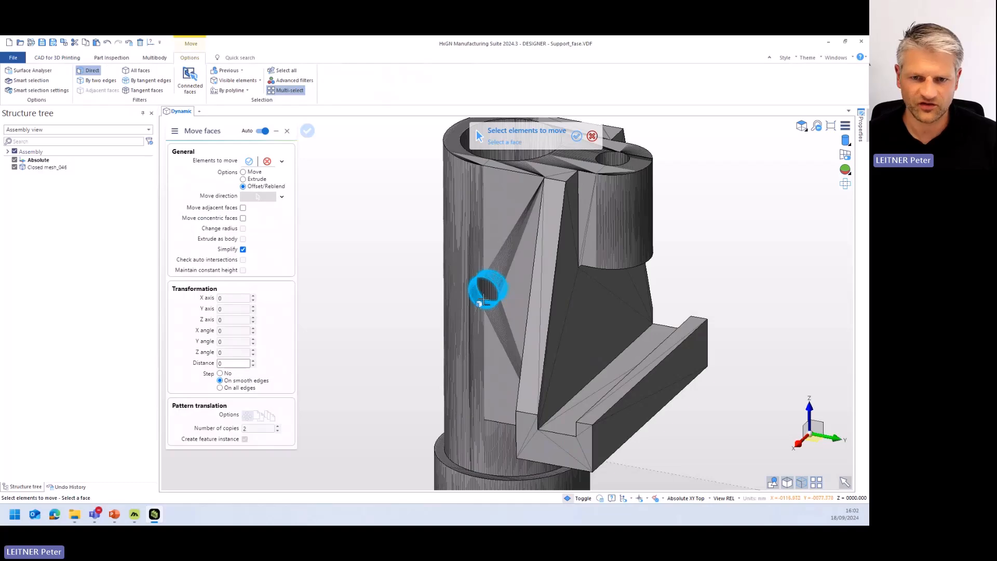
pyautogui.moveTo(483, 299); pyautogui.dragTo(498, 299, button='middle')
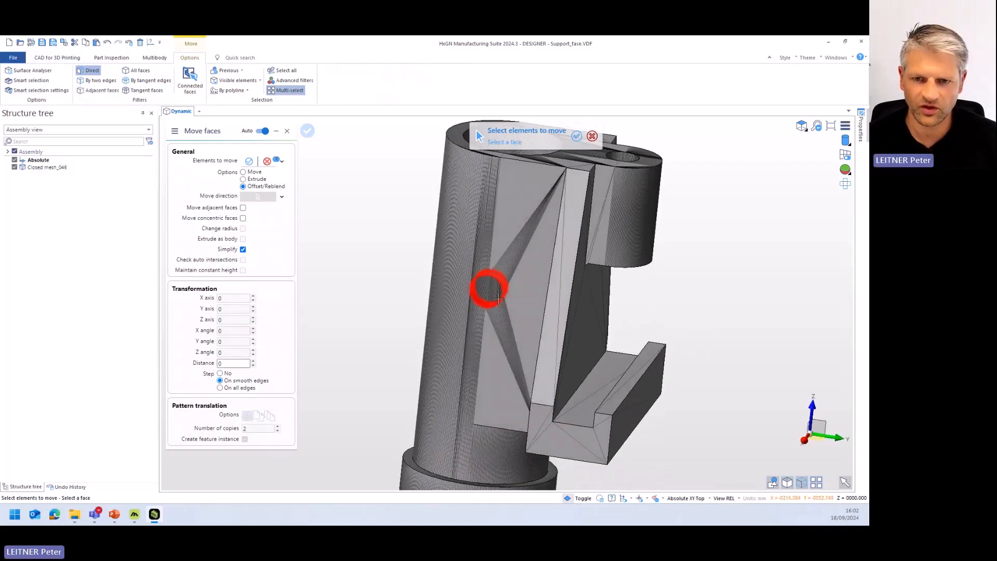
pyautogui.scroll(3, 496, 300)
pyautogui.scroll(3, 342, 252)
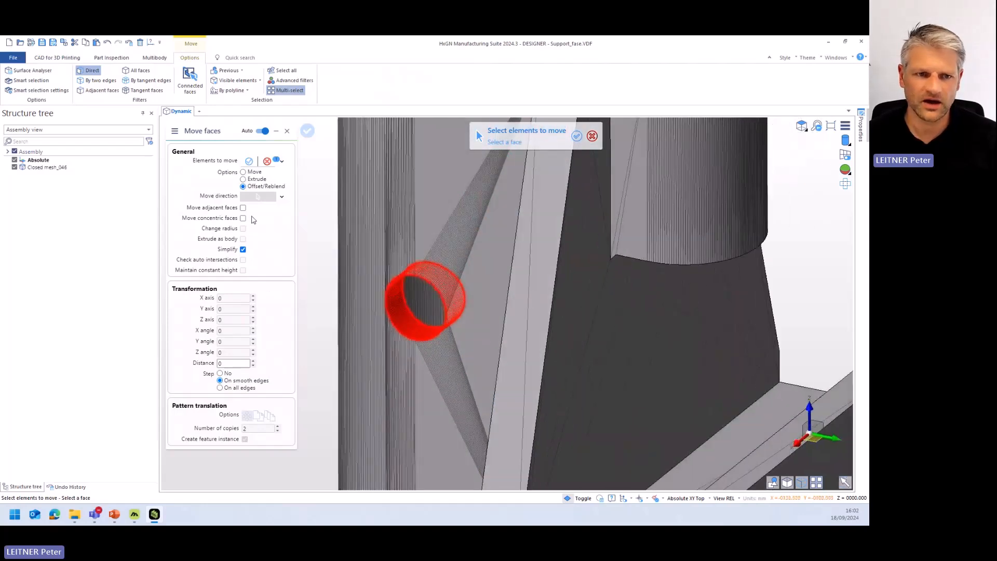
pyautogui.click(253, 361)
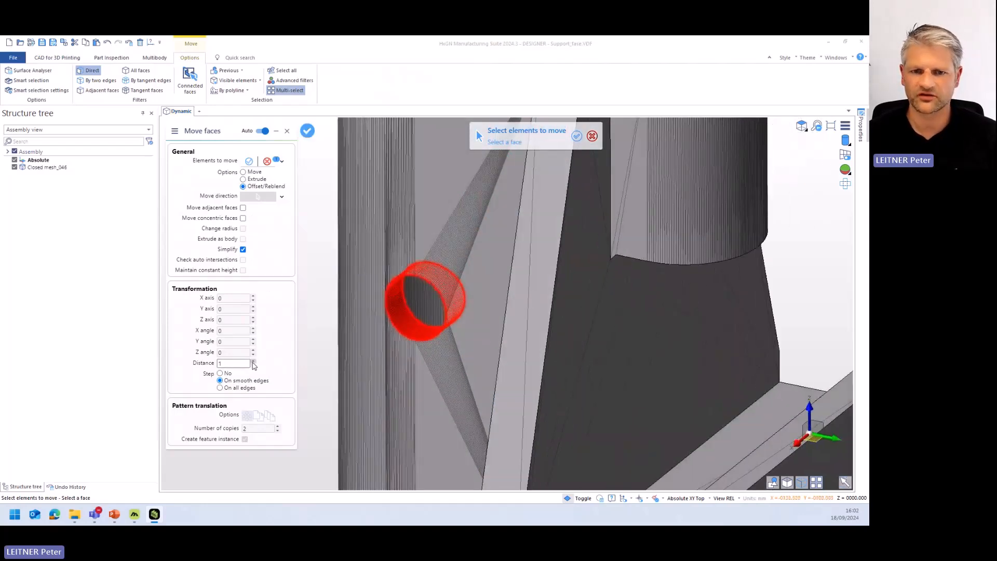
pyautogui.rightClick(325, 251)
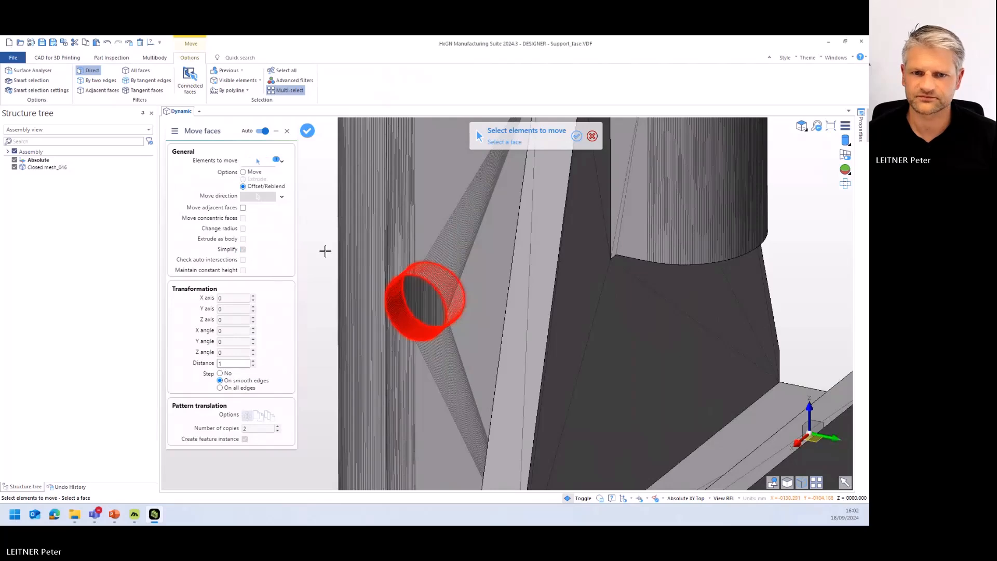
# - Try a distance of 2 for the side hole's offset and reset the distance to 0
pyautogui.scroll(2, 392, 354)
pyautogui.moveTo(414, 328); pyautogui.dragTo(431, 311, button='middle')
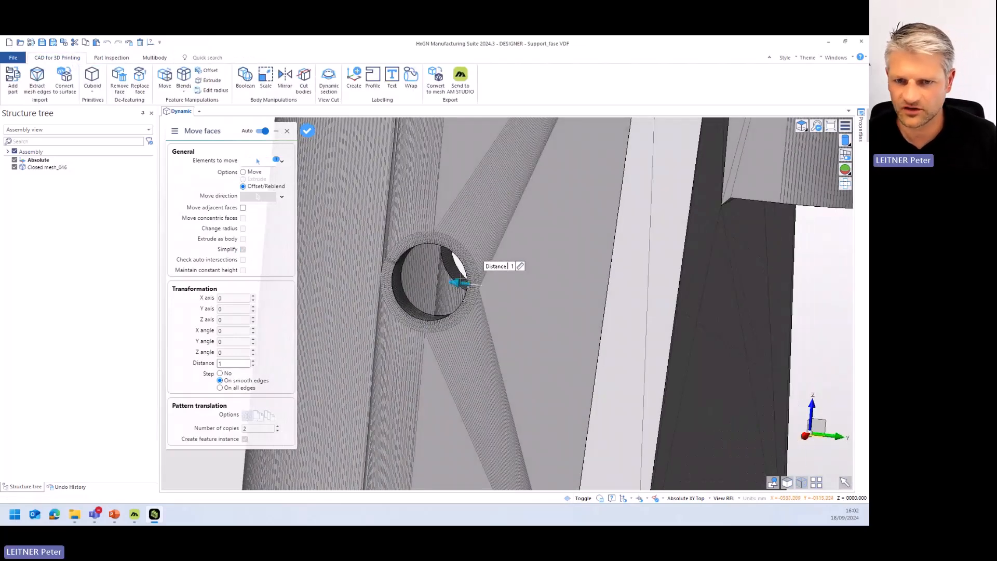
pyautogui.click(252, 361)
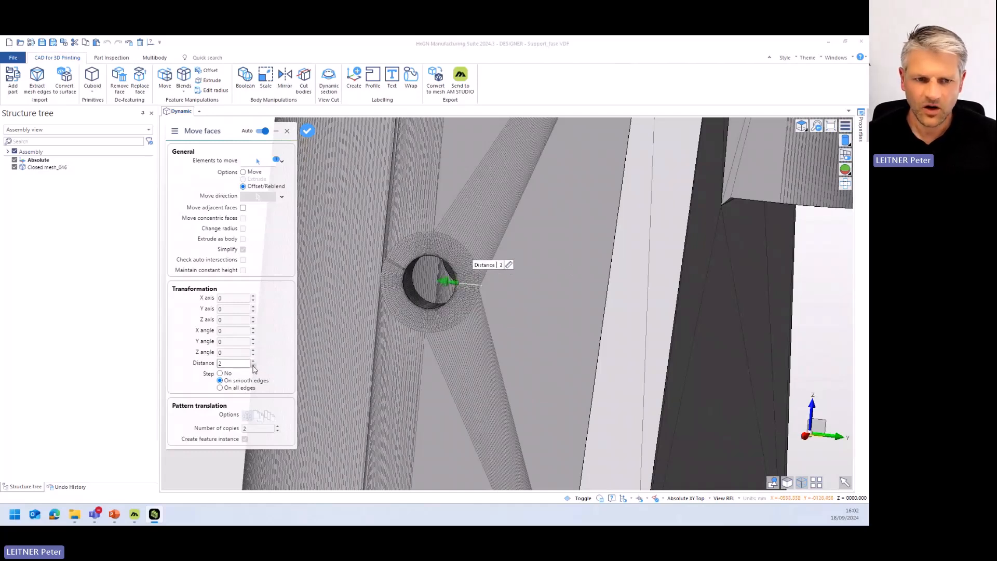
pyautogui.doubleClick(253, 366)
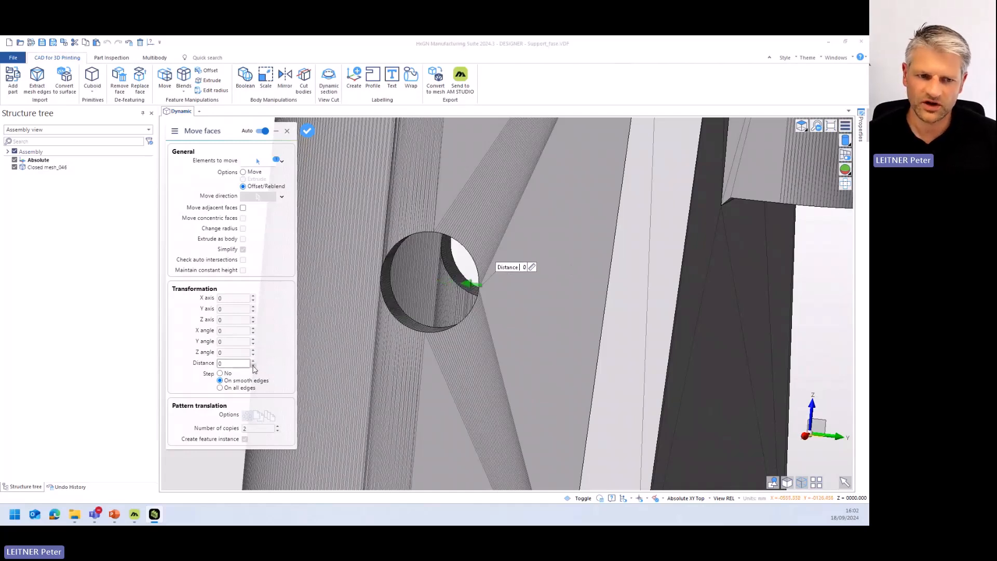
# - Move the side hole by 1 along Y and 1 along Z using the Move option, and finish Move faces
pyautogui.click(243, 172)
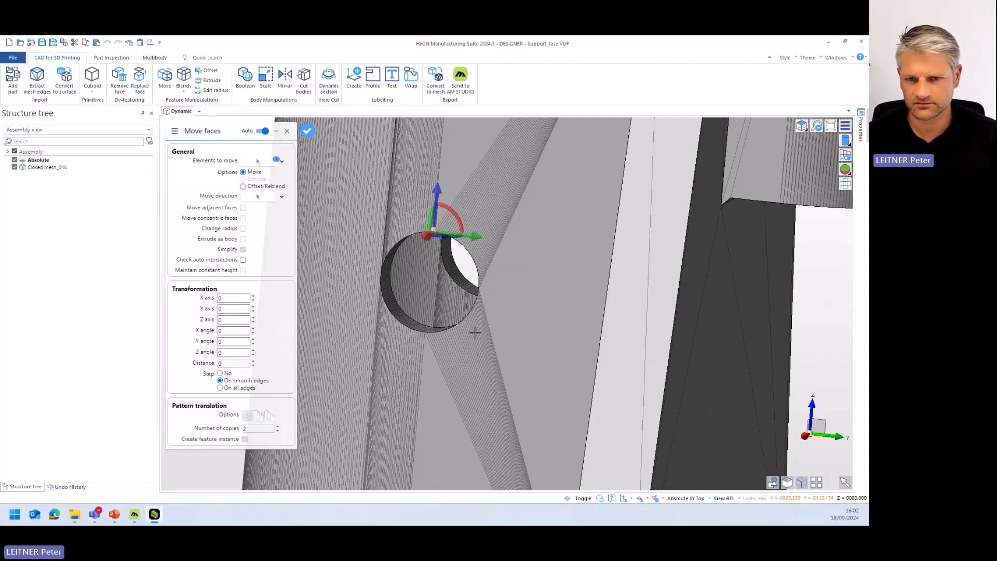
pyautogui.moveTo(475, 332); pyautogui.dragTo(474, 338, button='middle')
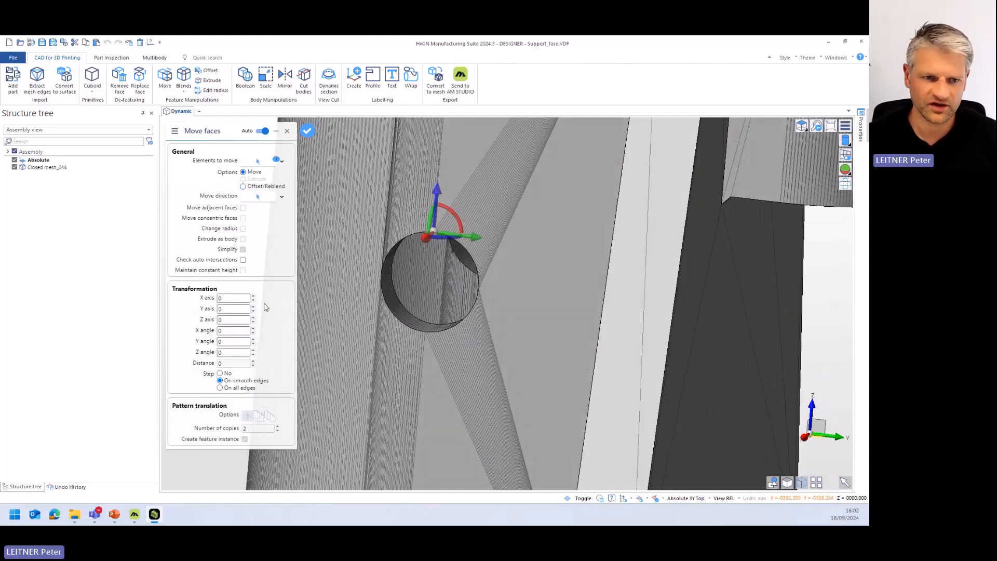
pyautogui.moveTo(470, 237); pyautogui.dragTo(480, 240)
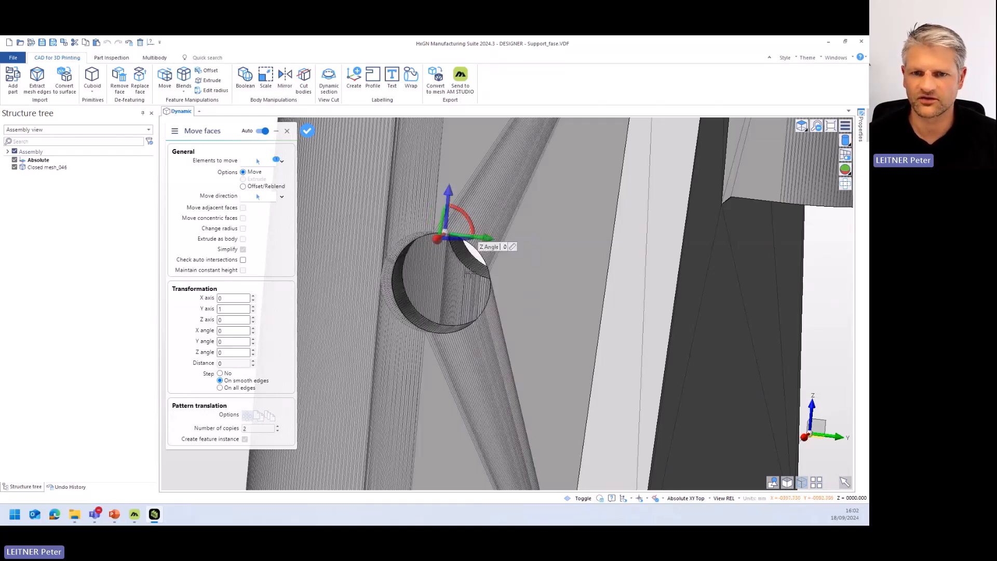
pyautogui.moveTo(447, 204); pyautogui.dragTo(448, 194)
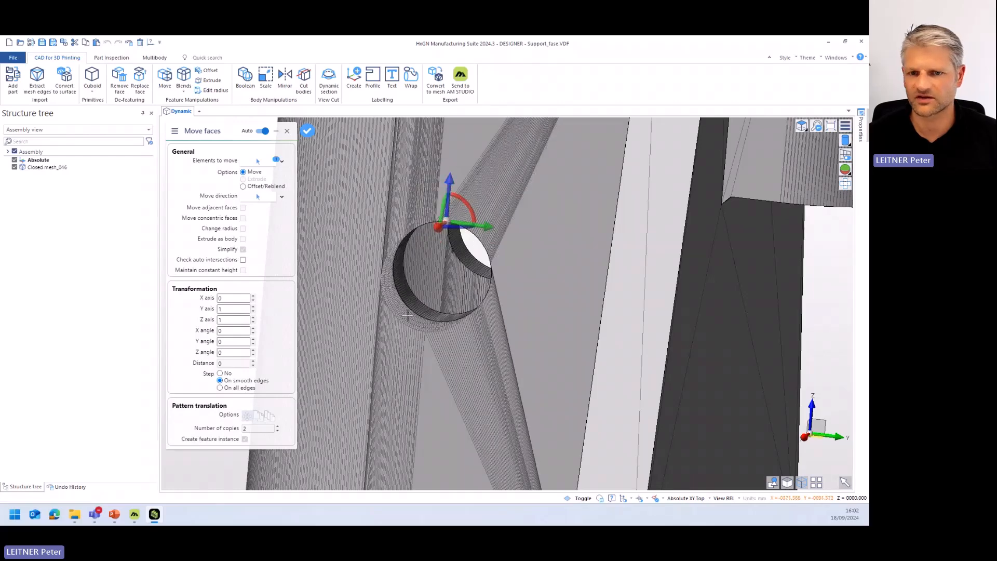
pyautogui.scroll(-10, 419, 302)
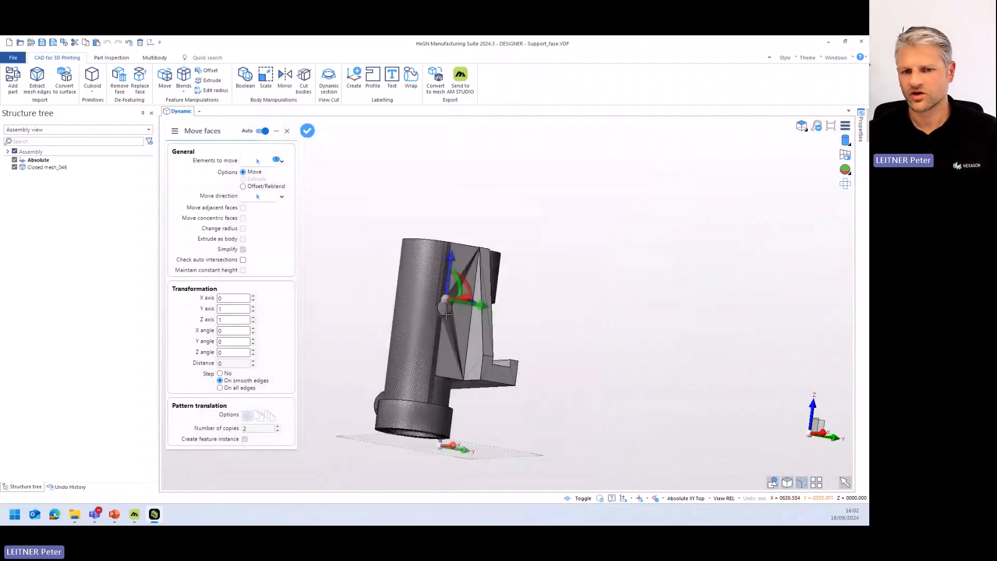
pyautogui.rightClick(379, 269)
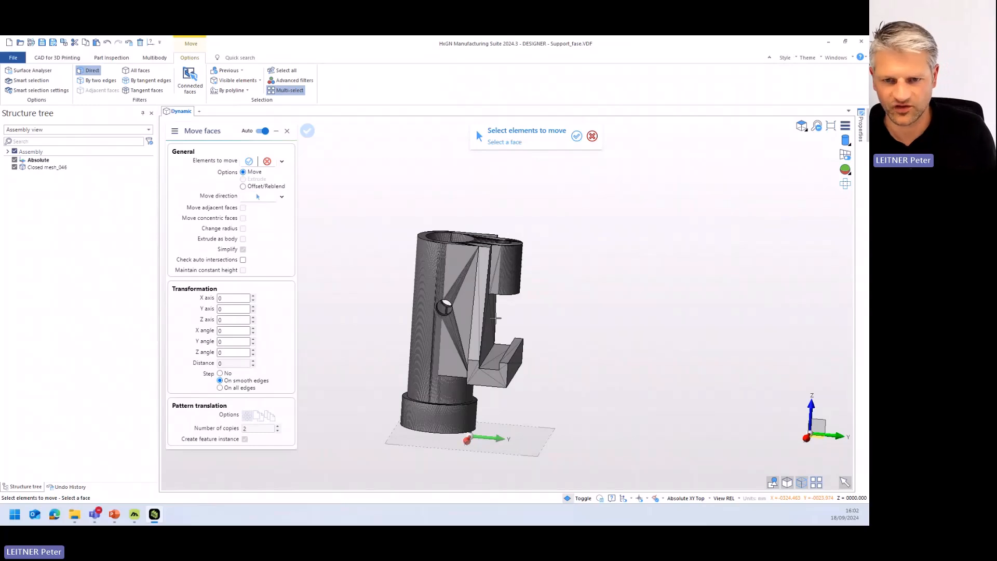
pyautogui.press('Escape')
# - Start an offset on the underside face of the support's lower ledge with a distance of 2
pyautogui.moveTo(588, 365); pyautogui.dragTo(572, 338, button='middle')
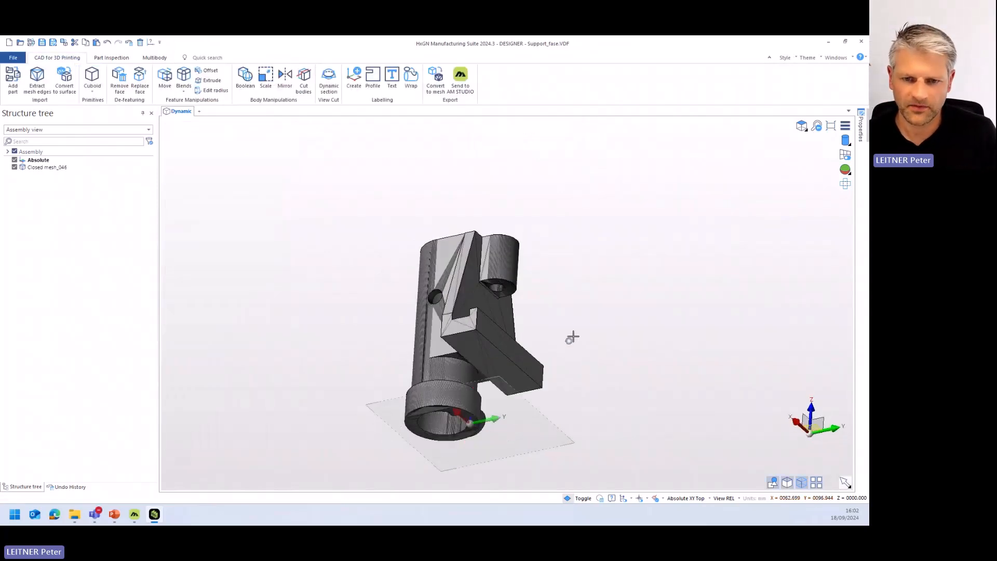
pyautogui.scroll(3, 509, 359)
pyautogui.click(462, 352)
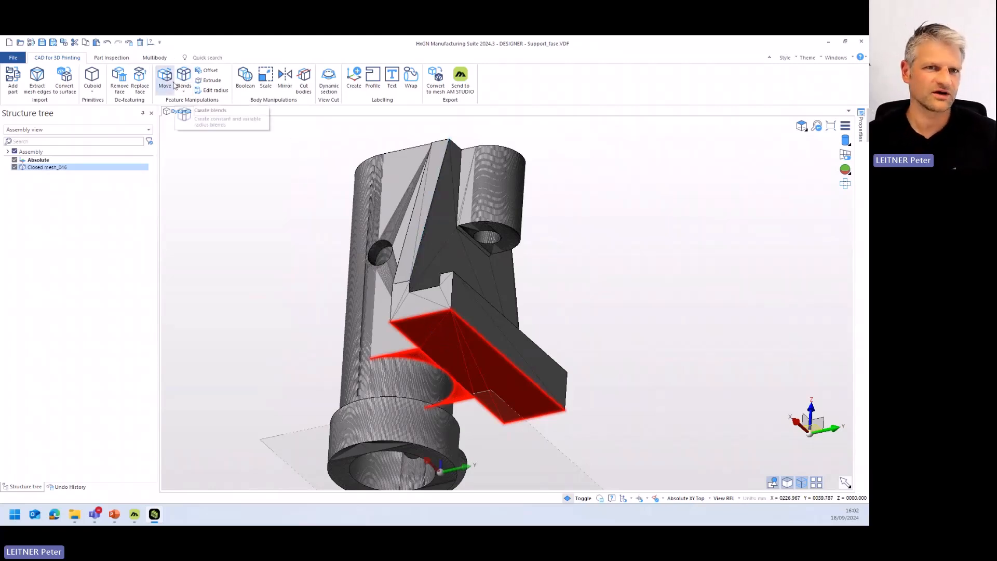
pyautogui.click(207, 70)
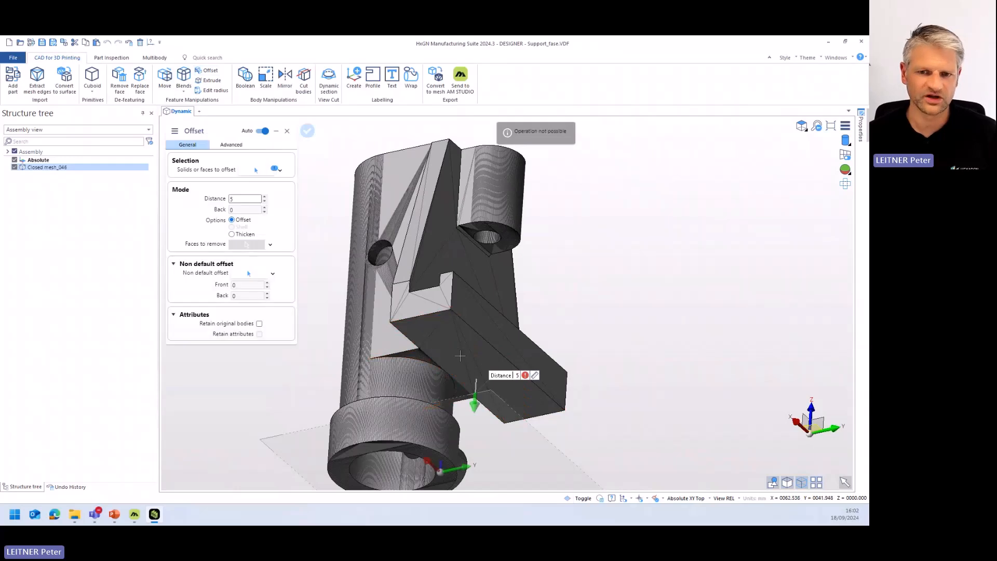
pyautogui.doubleClick(234, 198)
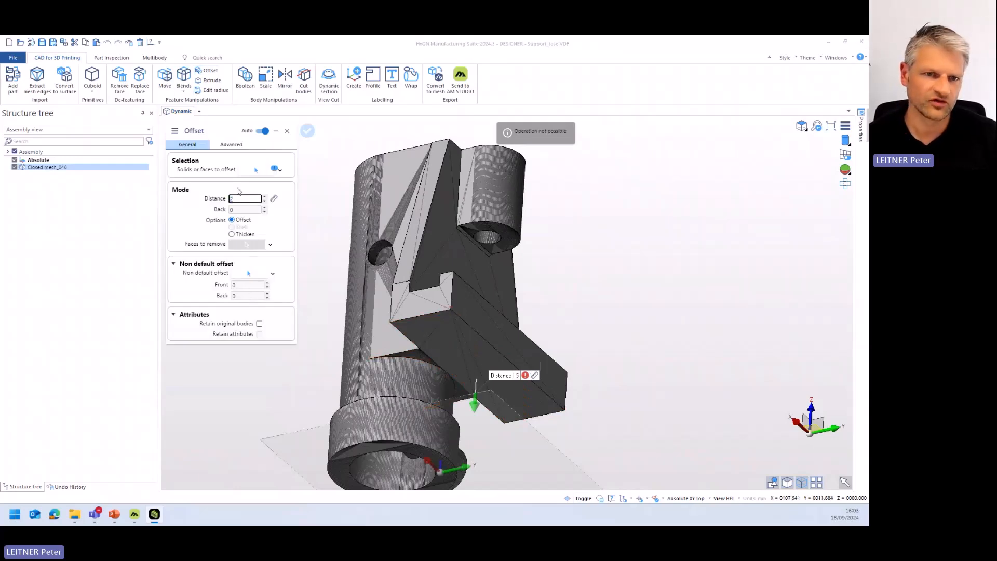
pyautogui.press('Return')
# - Switch the underside offset to the Thicken option and apply it as a separate body
pyautogui.click(232, 234)
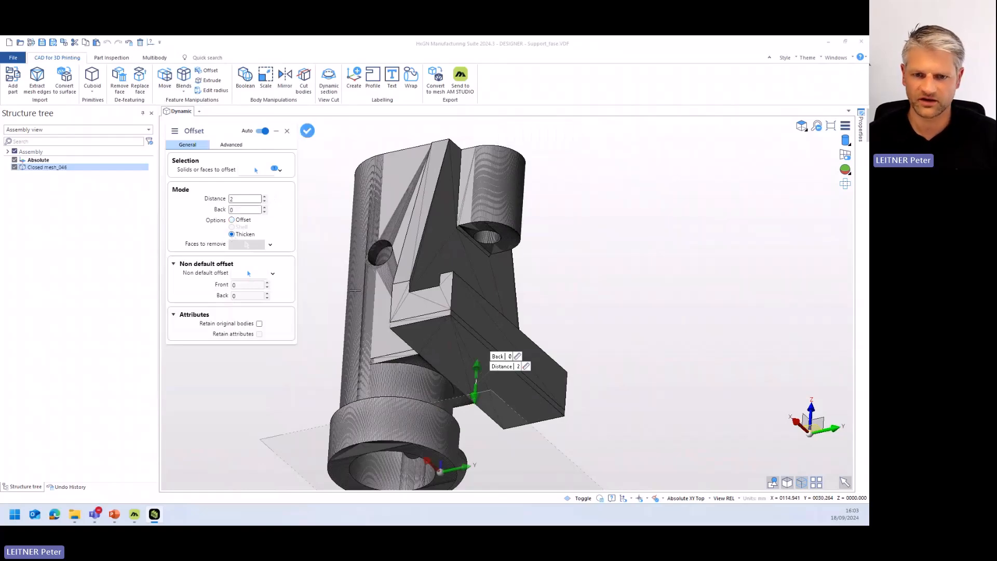
pyautogui.scroll(4, 409, 330)
pyautogui.moveTo(410, 322); pyautogui.dragTo(498, 344, button='middle')
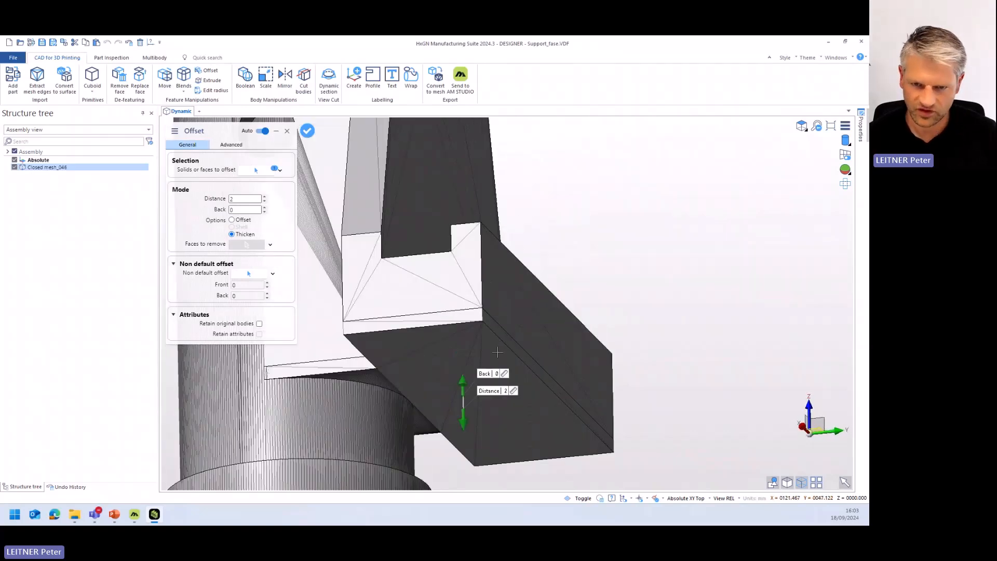
pyautogui.rightClick(646, 219)
pyautogui.rightClick(647, 220)
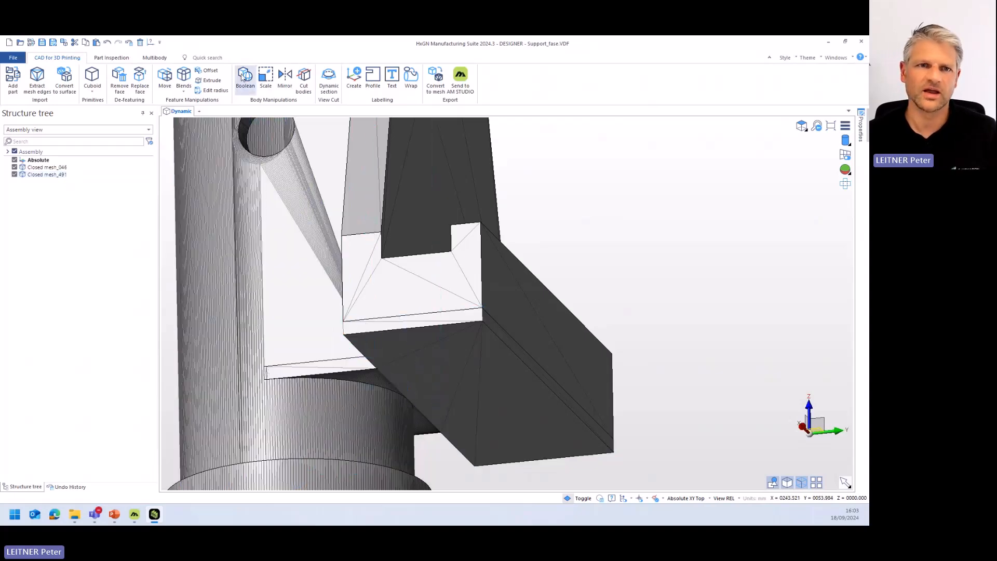
# - Try twice to unite the support mesh as target with the thickened underside body as tool in a Boolean operation
pyautogui.click(245, 76)
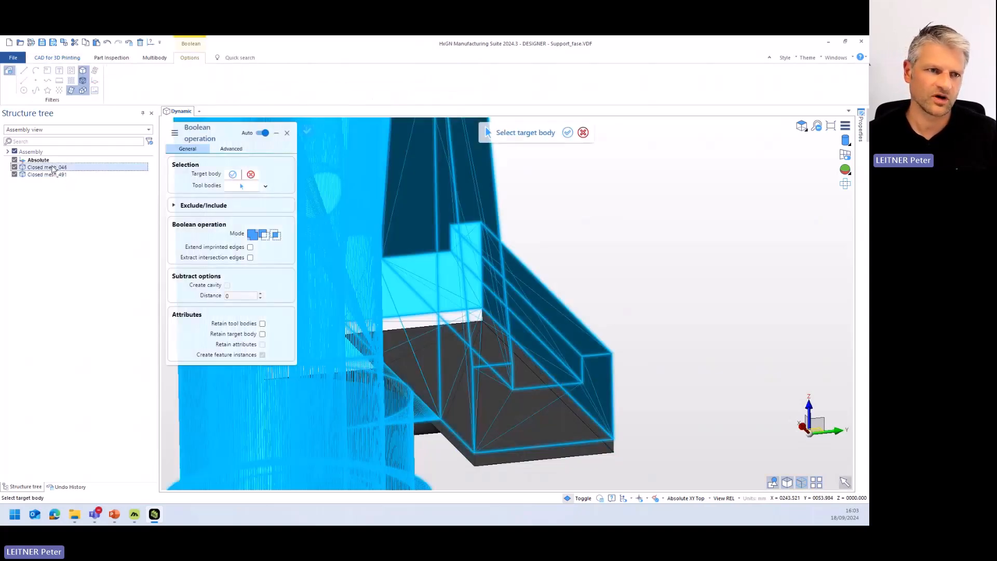
pyautogui.click(53, 169)
pyautogui.click(47, 175)
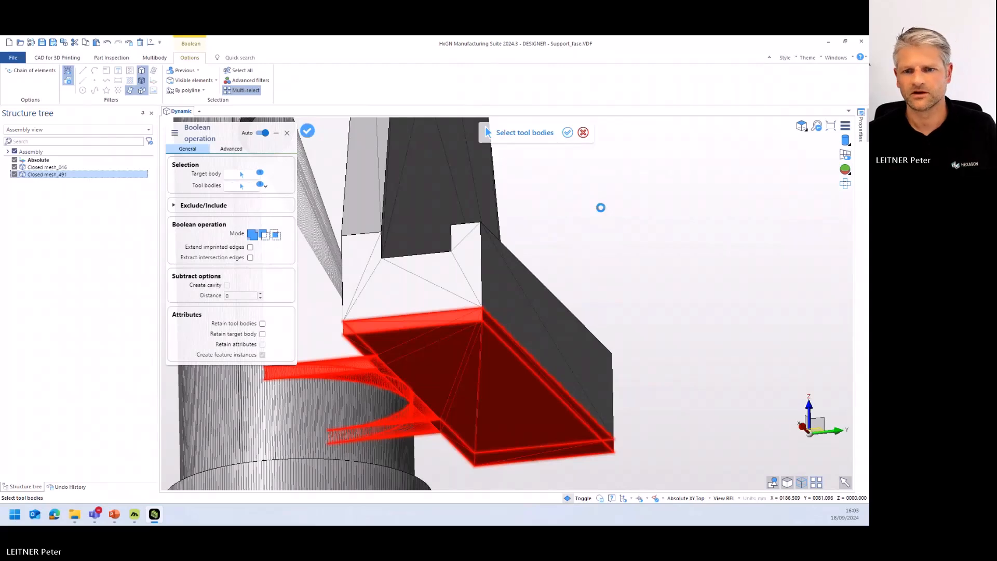
pyautogui.rightClick(601, 209)
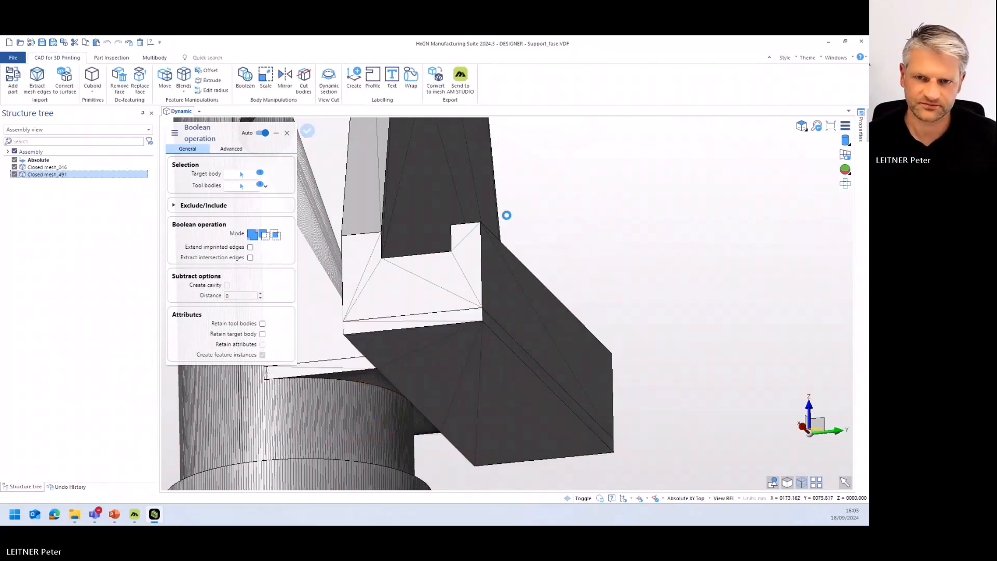
pyautogui.click(288, 134)
pyautogui.moveTo(577, 181); pyautogui.dragTo(585, 200, button='middle')
pyautogui.click(245, 78)
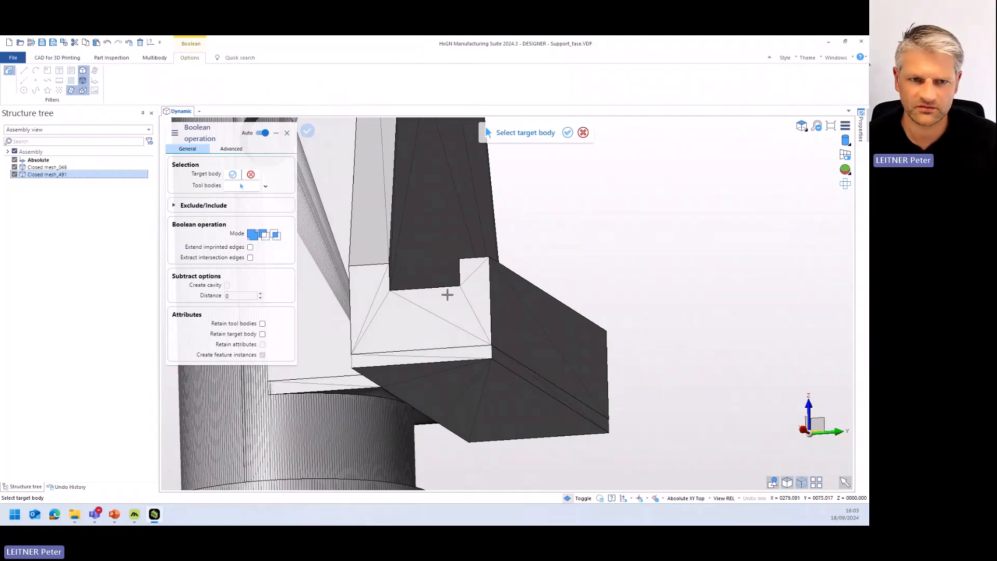
pyautogui.click(59, 167)
pyautogui.click(50, 175)
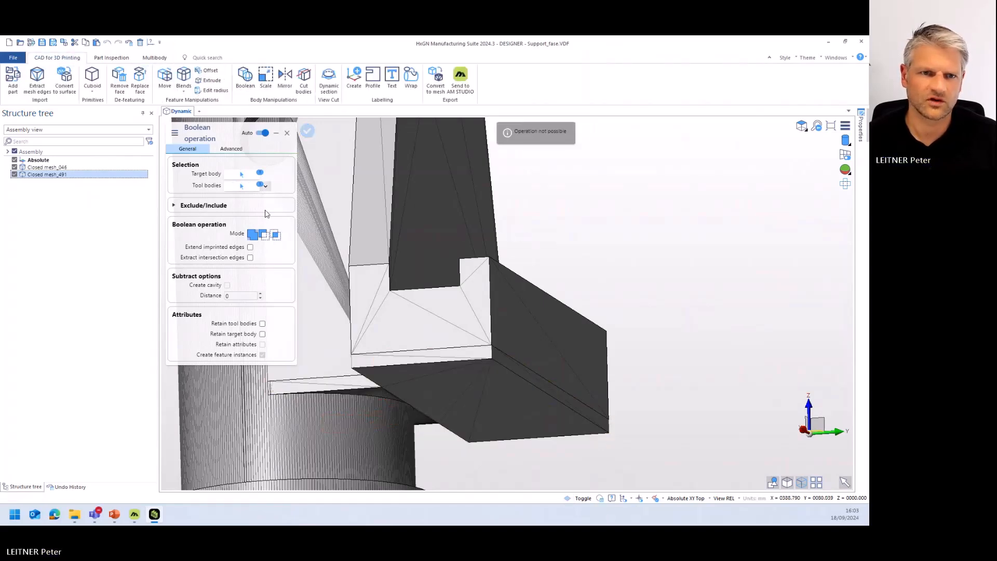
pyautogui.click(286, 133)
# - Create a workplane named WPL on the front of the base ring's outer cylindrical face
pyautogui.scroll(-1, 403, 224)
pyautogui.moveTo(374, 261); pyautogui.dragTo(415, 249, button='middle')
pyautogui.moveTo(256, 254); pyautogui.dragTo(381, 333, button='middle')
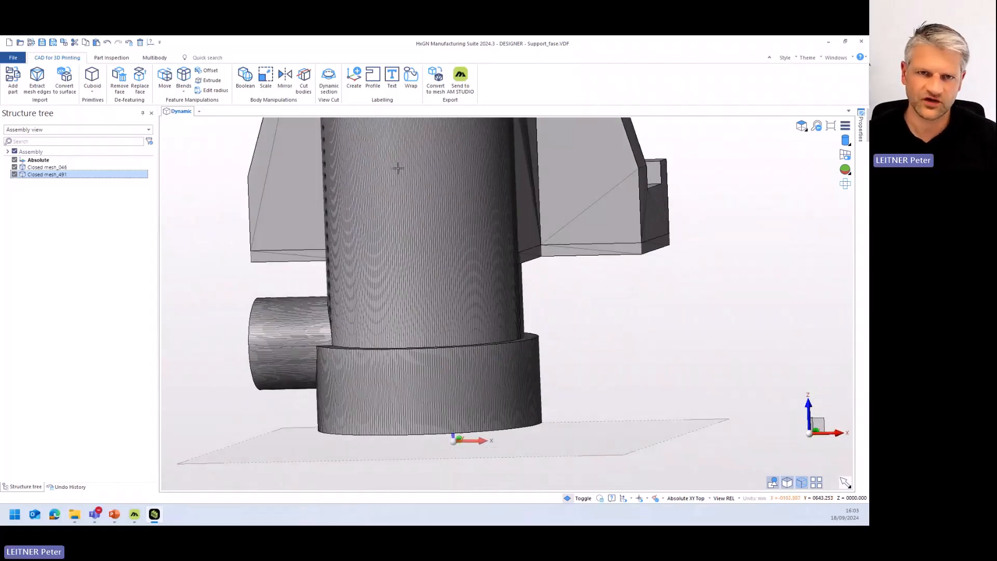
pyautogui.click(354, 77)
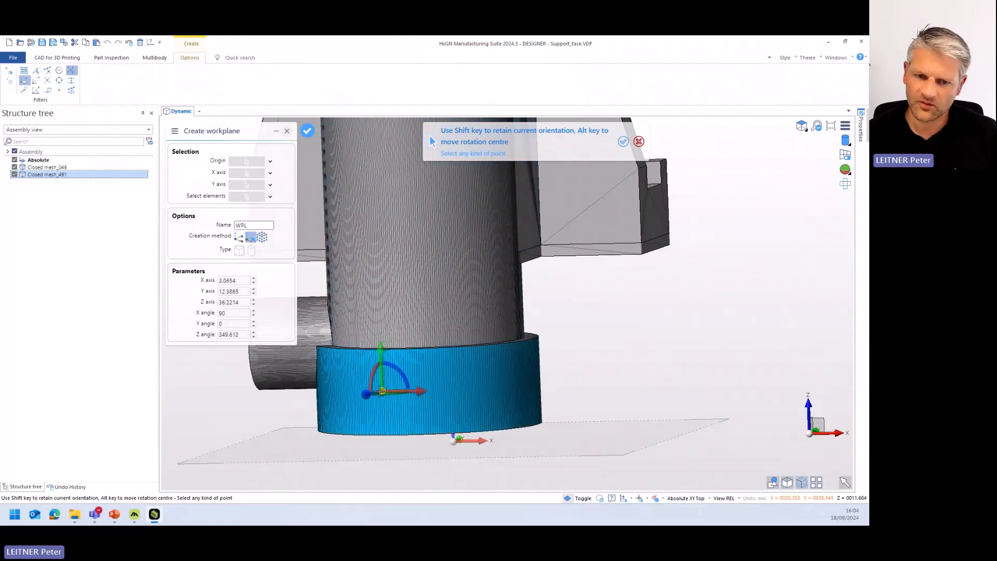
pyautogui.click(395, 389)
pyautogui.moveTo(459, 403); pyautogui.dragTo(486, 414, button='middle')
pyautogui.rightClick(591, 370)
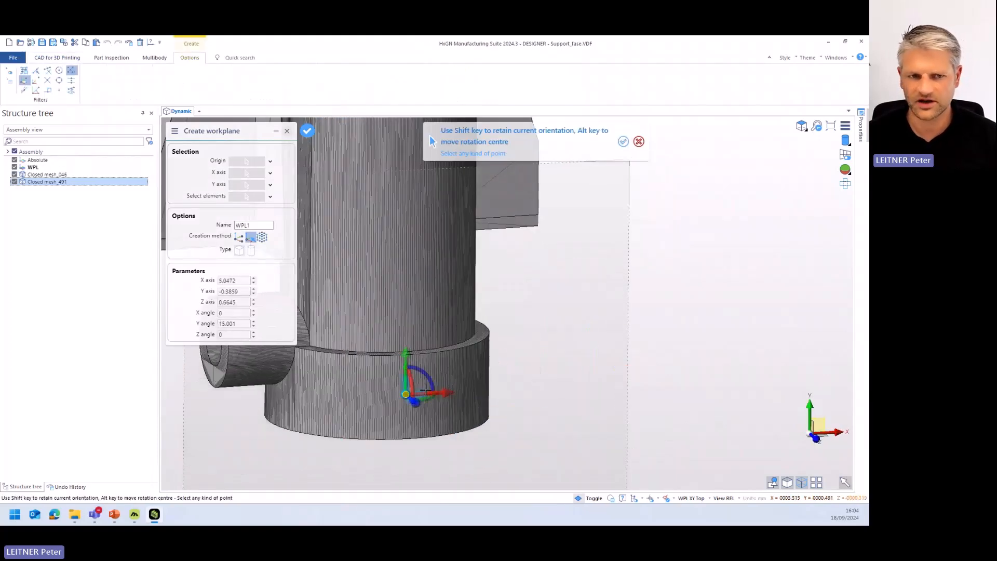
pyautogui.press('Escape')
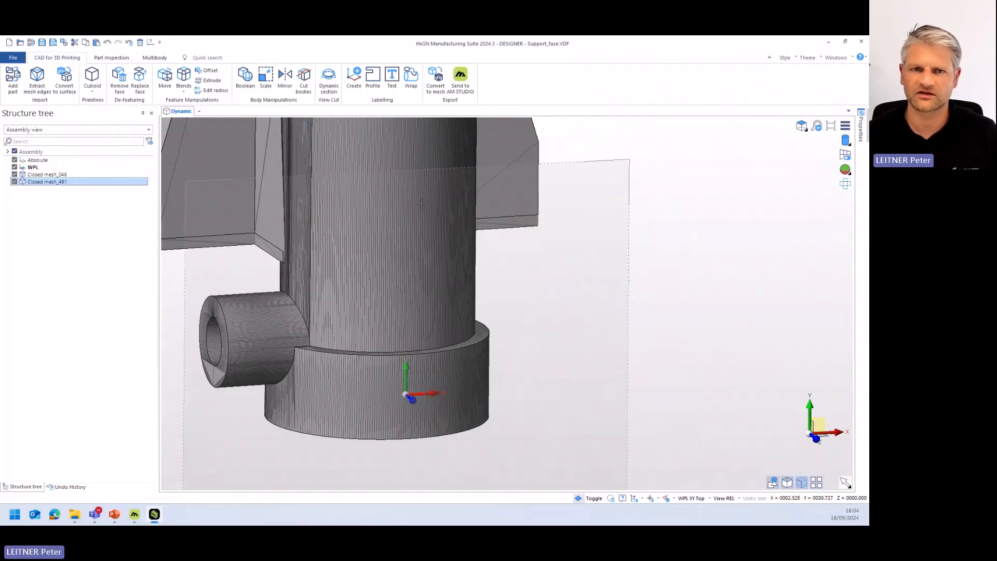
# - Create the text HEXAGON with height 5 in Arial Narrow, anchored at the workplane origin on the base ring
pyautogui.click(392, 78)
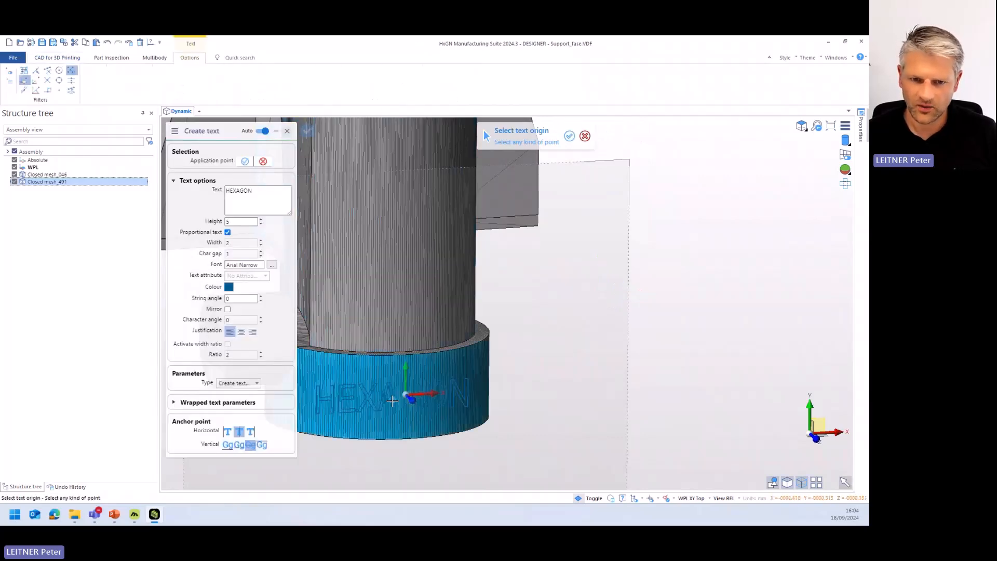
pyautogui.scroll(5, 408, 395)
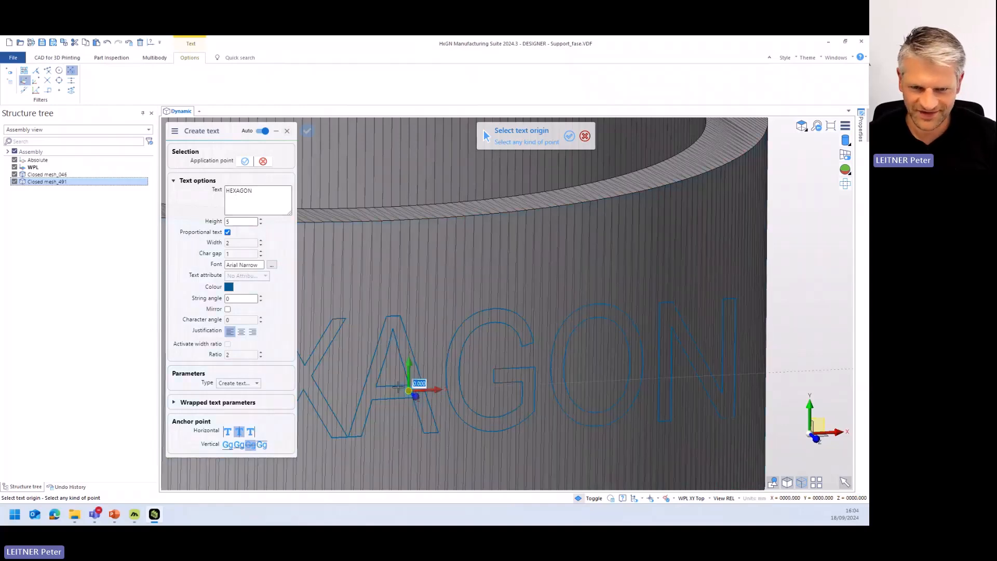
pyautogui.click(408, 390)
pyautogui.scroll(-3, 408, 390)
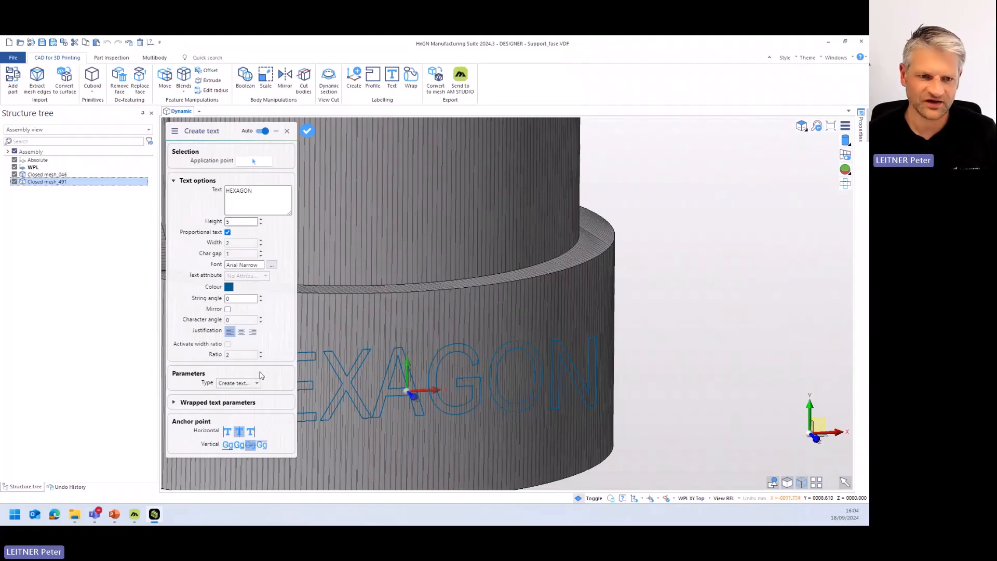
pyautogui.rightClick(524, 358)
pyautogui.rightClick(525, 358)
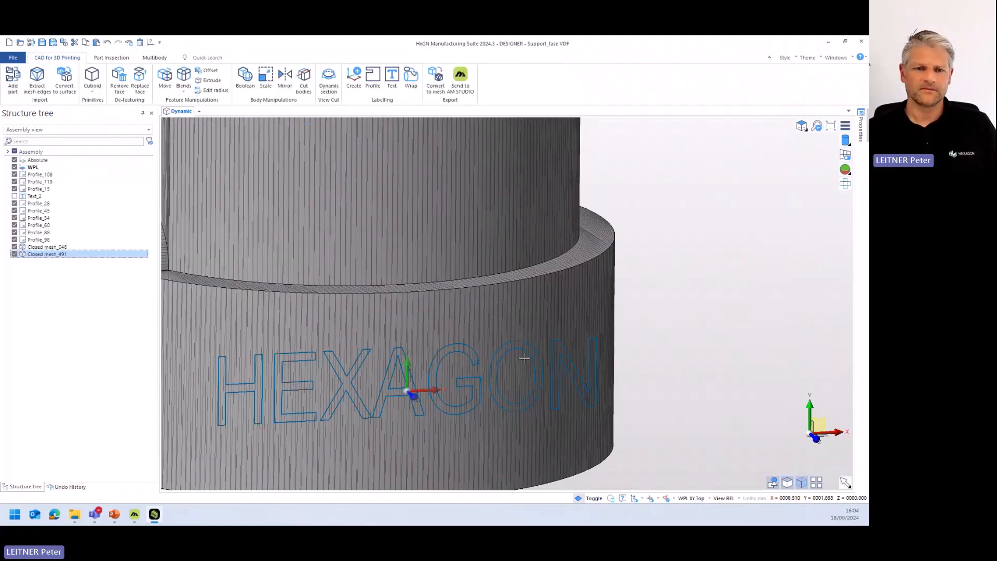
# - Start Wrap with all HEXAGON letter profiles as the elements and the workplane origin as the reference point
pyautogui.moveTo(525, 358); pyautogui.dragTo(411, 426, button='middle')
pyautogui.click(411, 78)
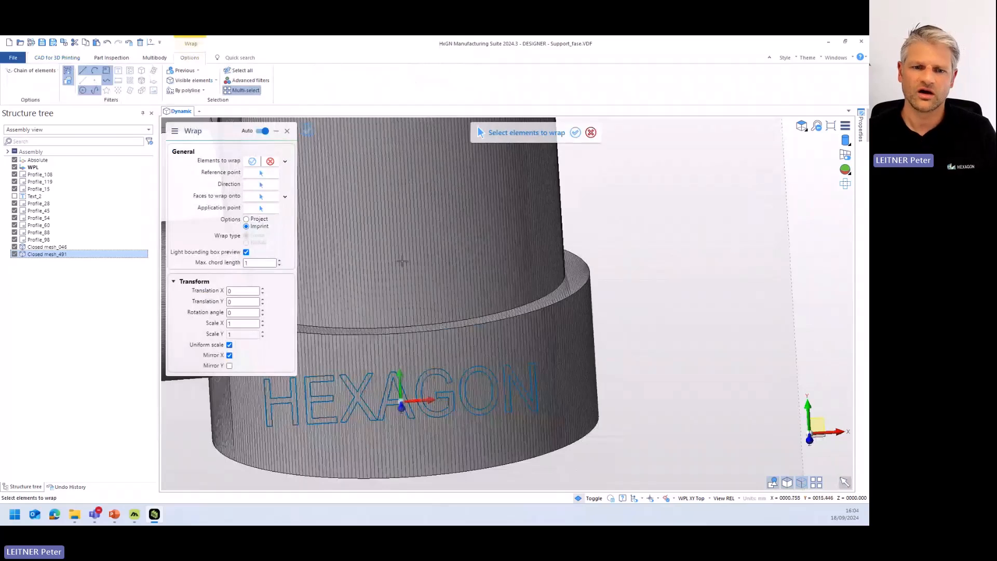
pyautogui.moveTo(564, 420); pyautogui.dragTo(272, 396)
pyautogui.rightClick(719, 354)
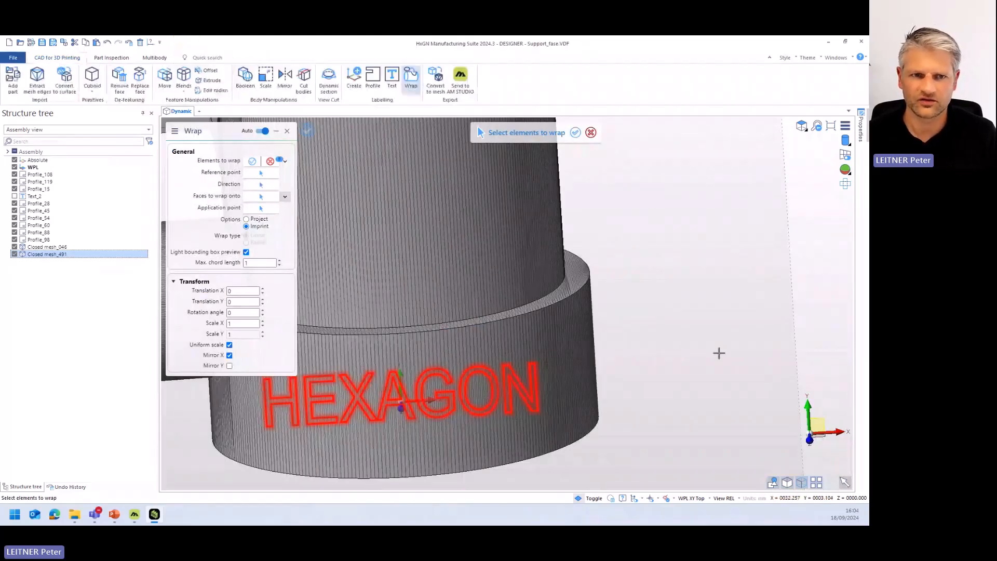
pyautogui.scroll(6, 361, 395)
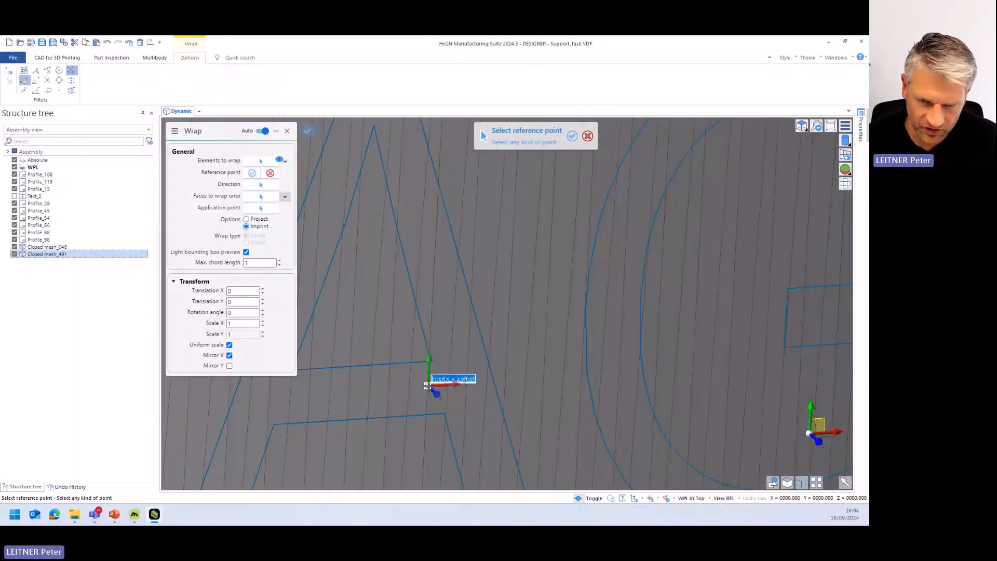
pyautogui.click(427, 386)
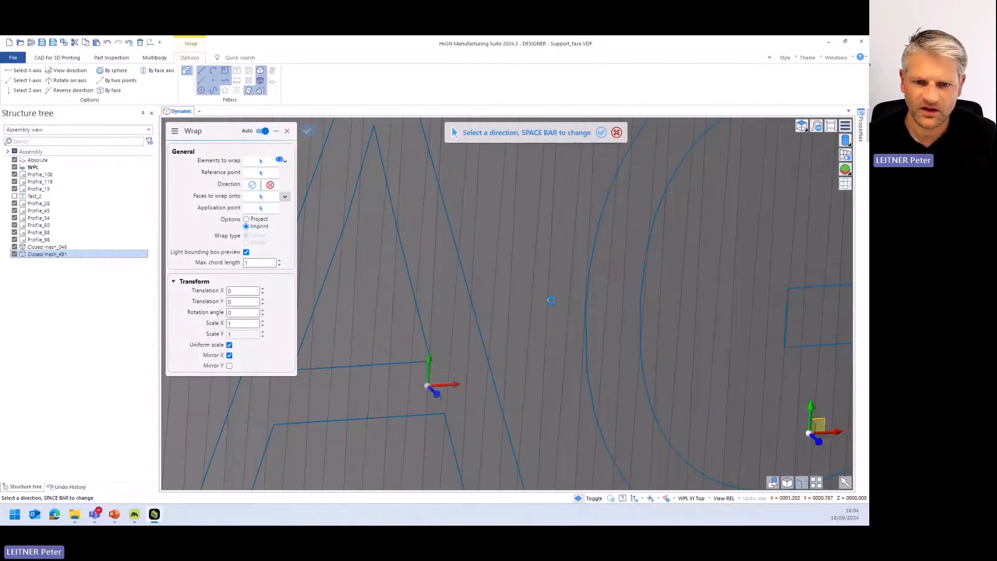
# - Set the wrap direction along the workplane's Z axis
pyautogui.click(438, 395)
pyautogui.scroll(-5, 442, 390)
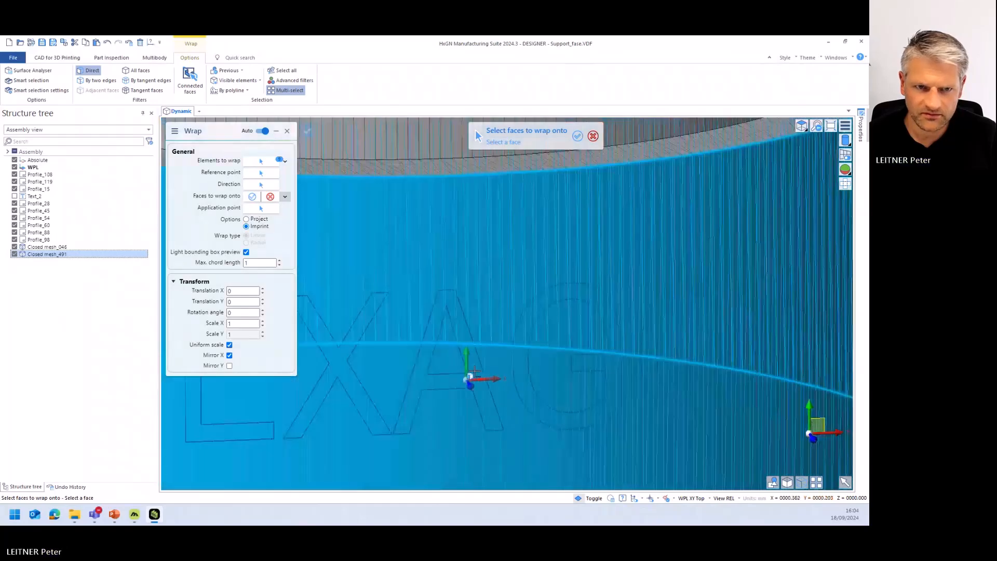
pyautogui.scroll(-2, 475, 371)
pyautogui.click(255, 186)
pyautogui.moveTo(486, 349); pyautogui.dragTo(490, 388, button='middle')
pyautogui.click(466, 375)
pyautogui.rightClick(547, 366)
# - Select the base ring's outer cylindrical face as the face to wrap the text onto
pyautogui.moveTo(548, 366); pyautogui.dragTo(467, 304, button='middle')
pyautogui.scroll(-6, 541, 329)
pyautogui.click(467, 303)
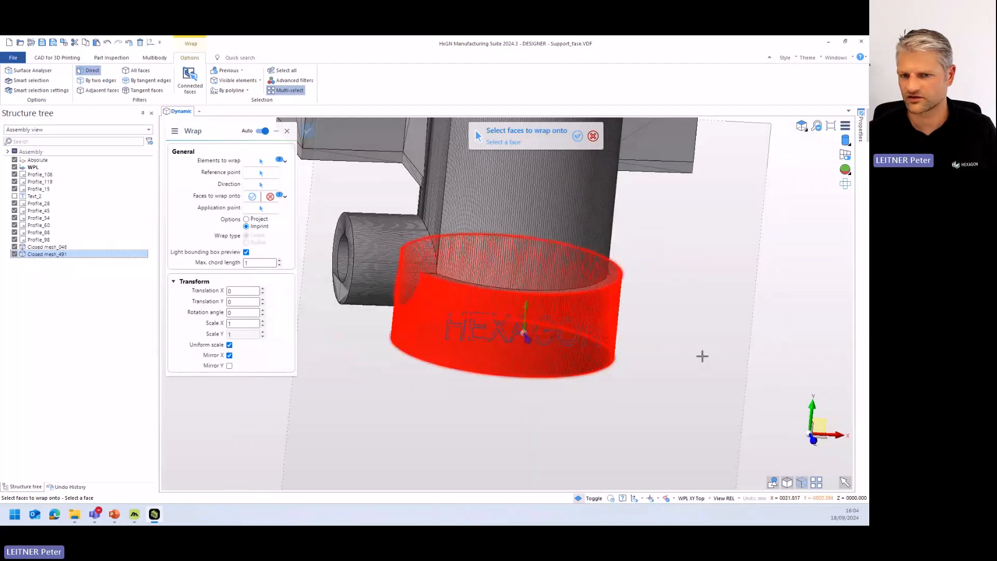
pyautogui.rightClick(701, 356)
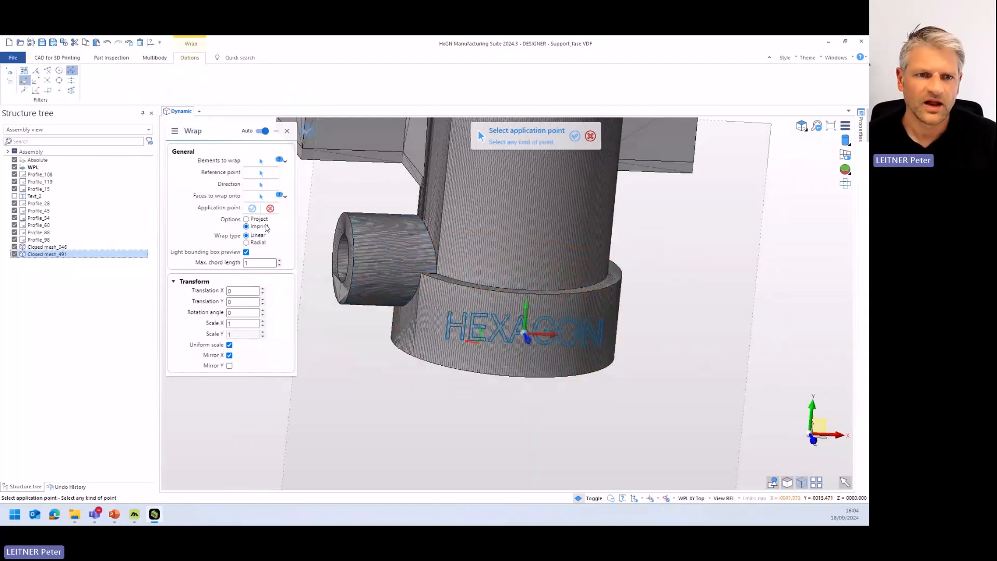
# - Set the wrap's application point to the workplane origin, turn off Mirror X, and finish the linear imprint of the text
pyautogui.scroll(6, 517, 340)
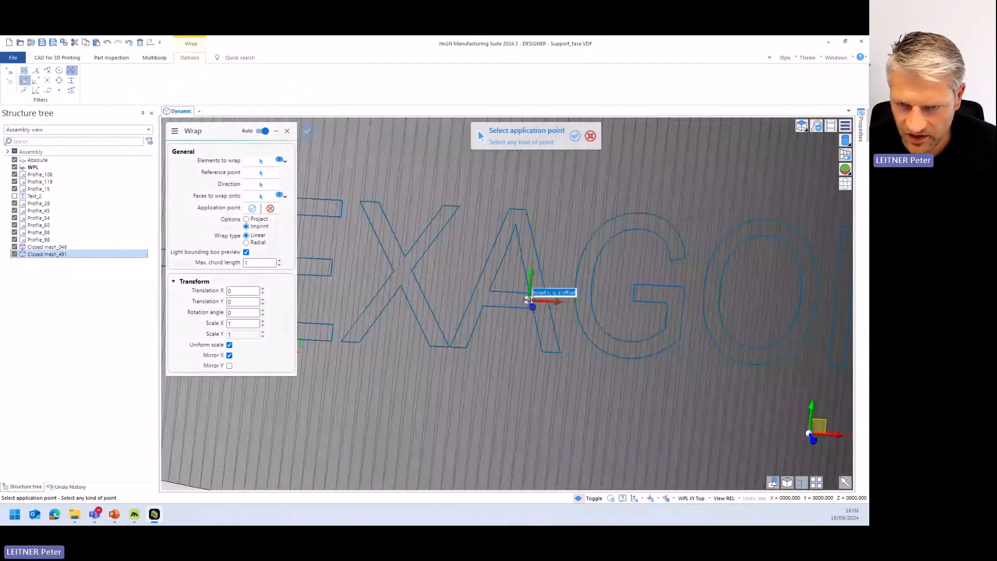
pyautogui.click(525, 300)
pyautogui.scroll(-5, 581, 223)
pyautogui.click(229, 356)
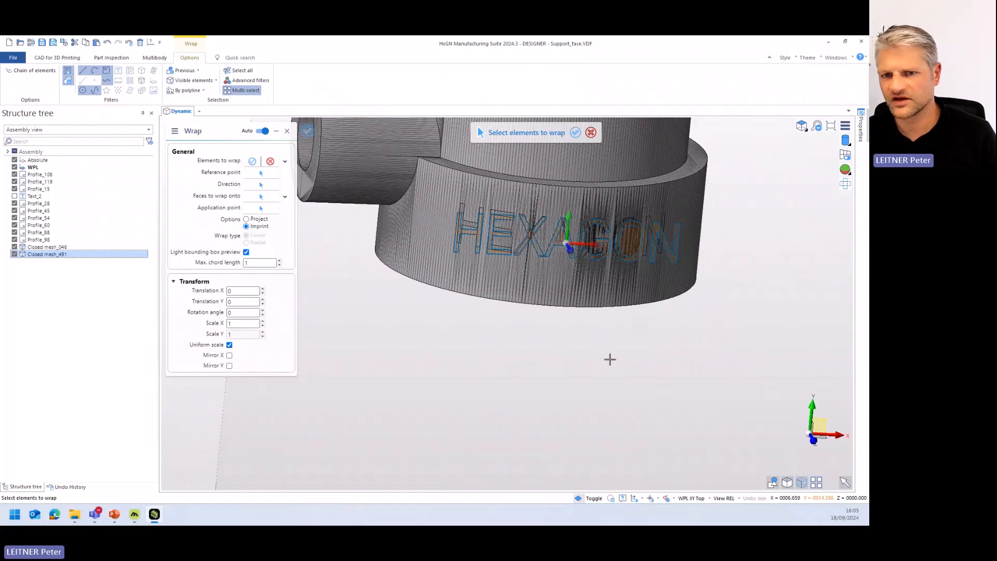
pyautogui.press('Escape')
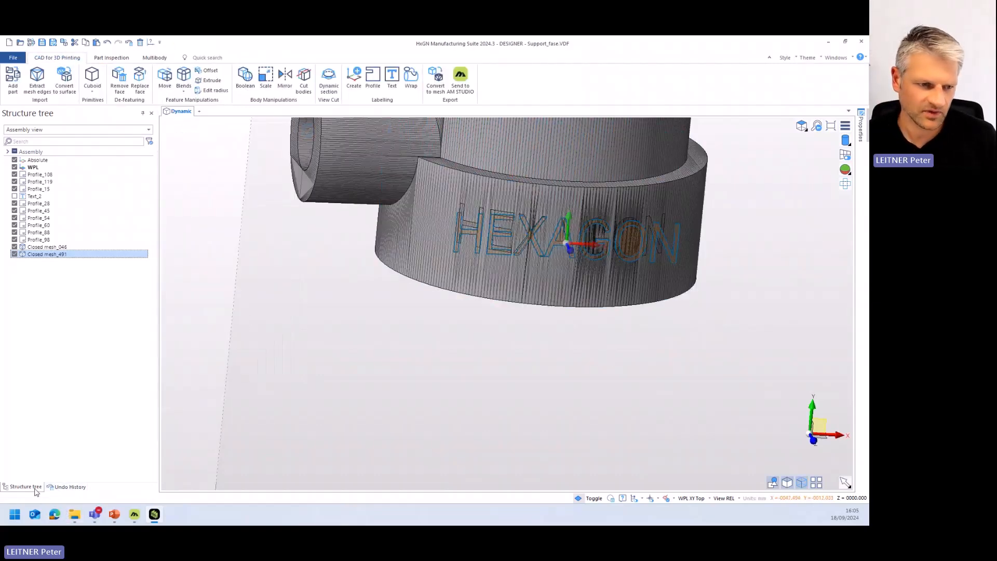
# - Group the structure tree by color and hide all profiles of the original HEXAGON text
pyautogui.click(44, 130)
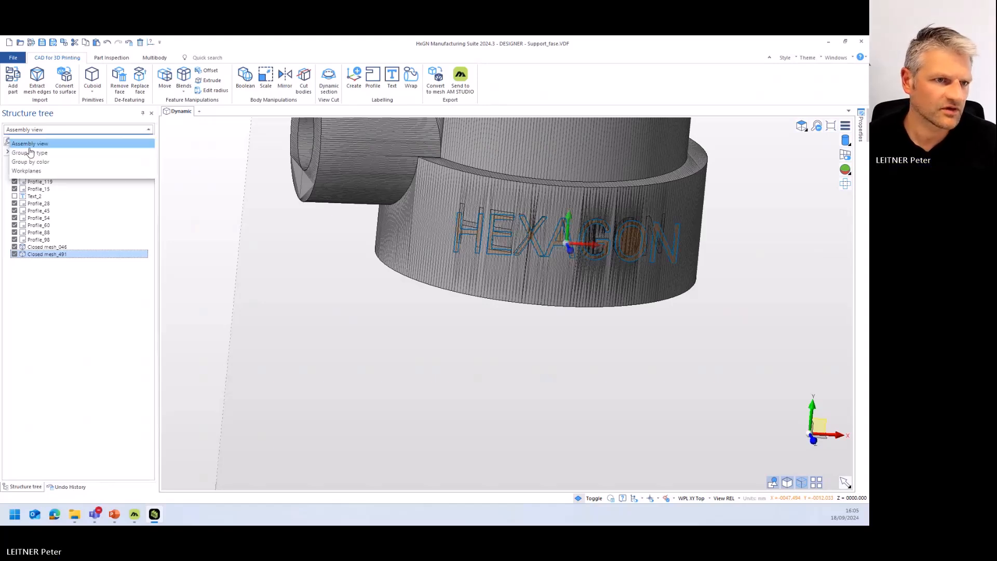
pyautogui.click(42, 162)
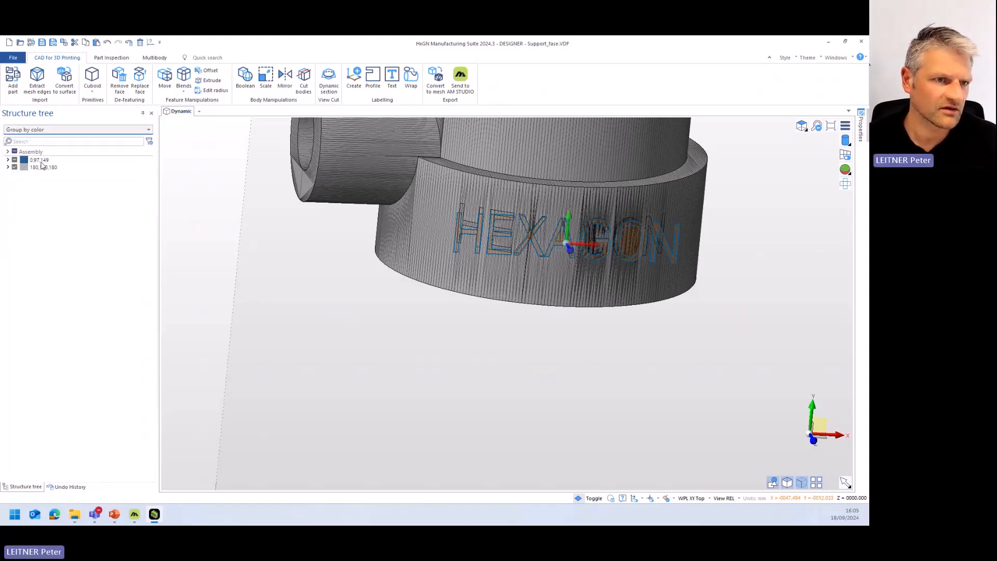
pyautogui.click(8, 160)
pyautogui.click(19, 196)
pyautogui.click(19, 203)
pyautogui.click(18, 211)
pyautogui.click(18, 226)
pyautogui.click(18, 218)
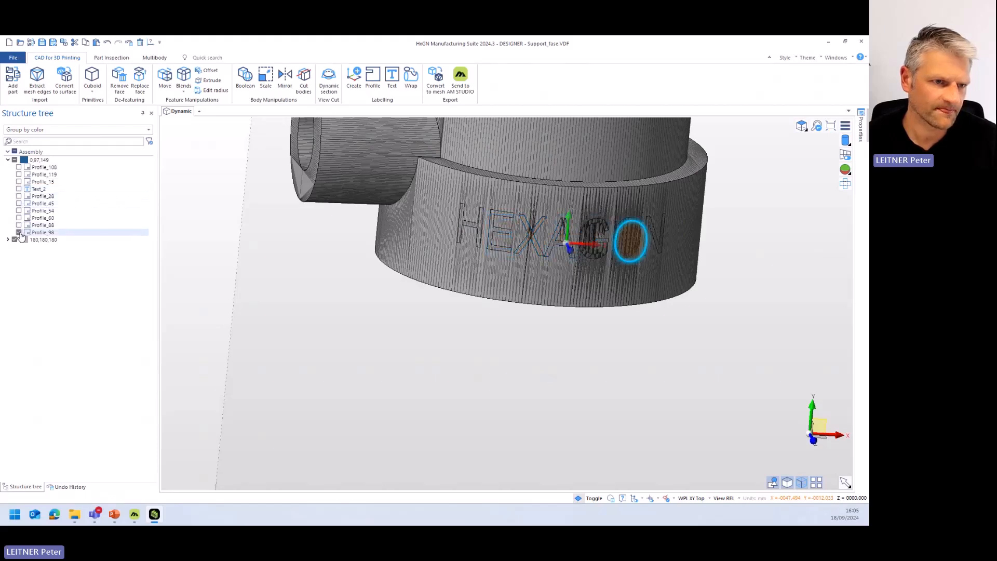
pyautogui.click(19, 233)
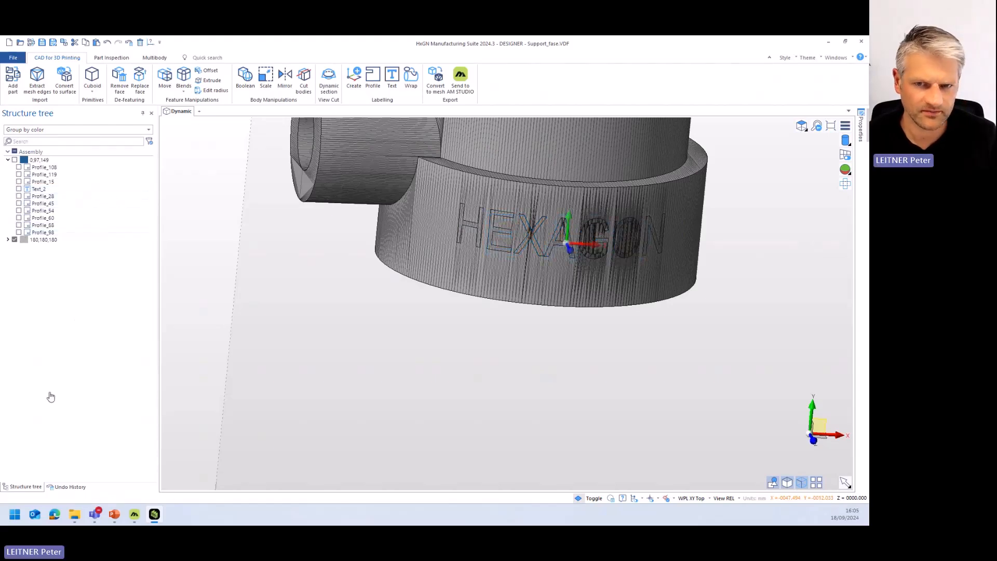
# - Show the undo history and examine the HEXAGON letters imprinted on the base ring up close
pyautogui.click(67, 486)
pyautogui.moveTo(636, 256); pyautogui.dragTo(670, 259, button='middle')
pyautogui.scroll(2, 670, 259)
pyautogui.scroll(1, 670, 259)
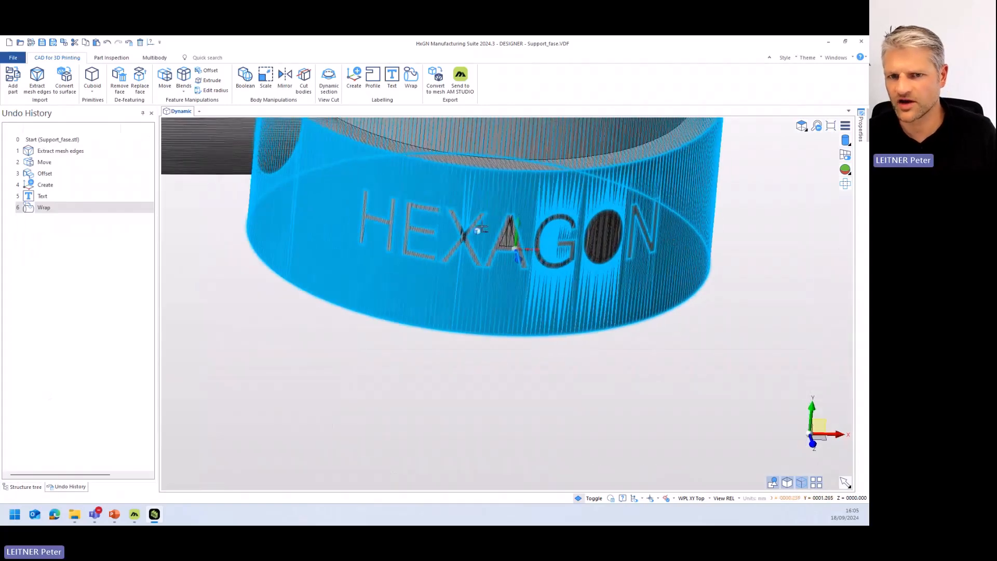
# - Move the faces of the HEXAGON letters on the base ring with the Offset/Reblend option by a distance of 1 mm
pyautogui.moveTo(718, 315); pyautogui.dragTo(713, 312, button='middle')
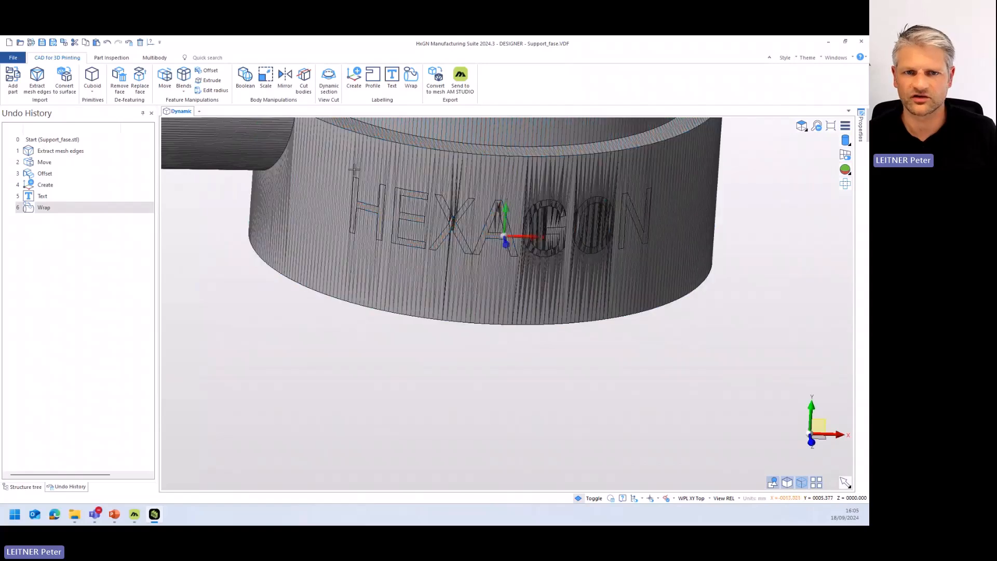
pyautogui.click(164, 76)
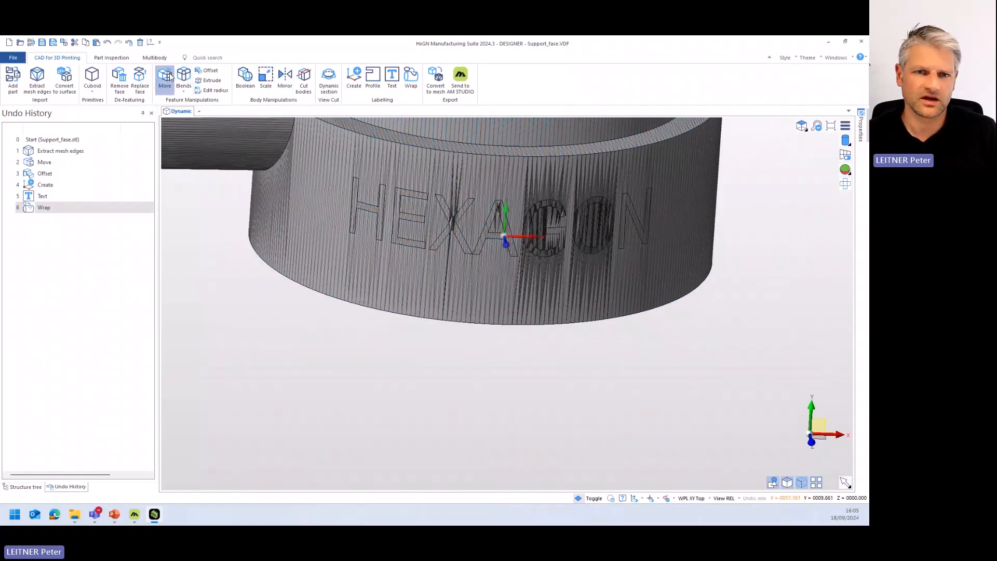
pyautogui.click(504, 237)
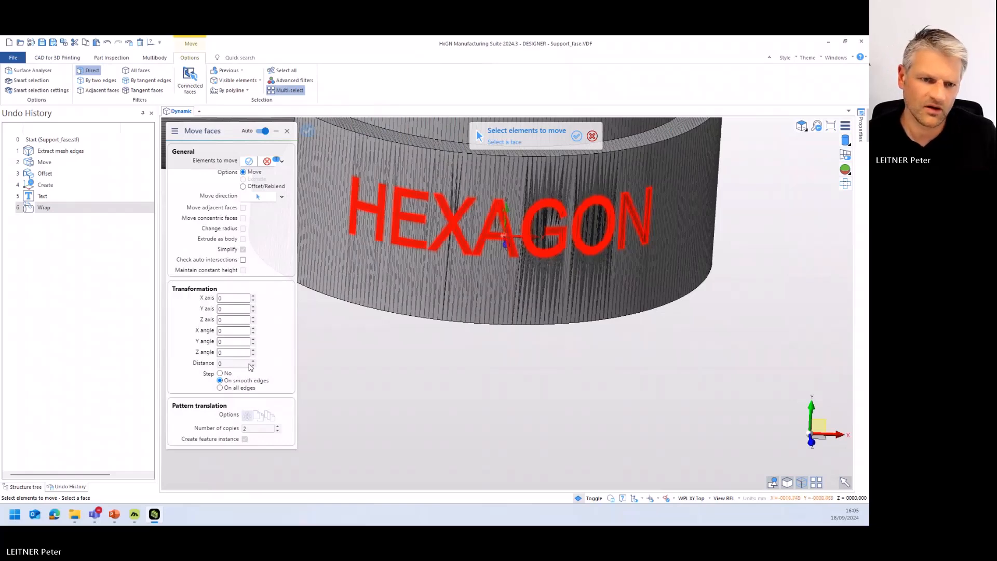
pyautogui.rightClick(368, 364)
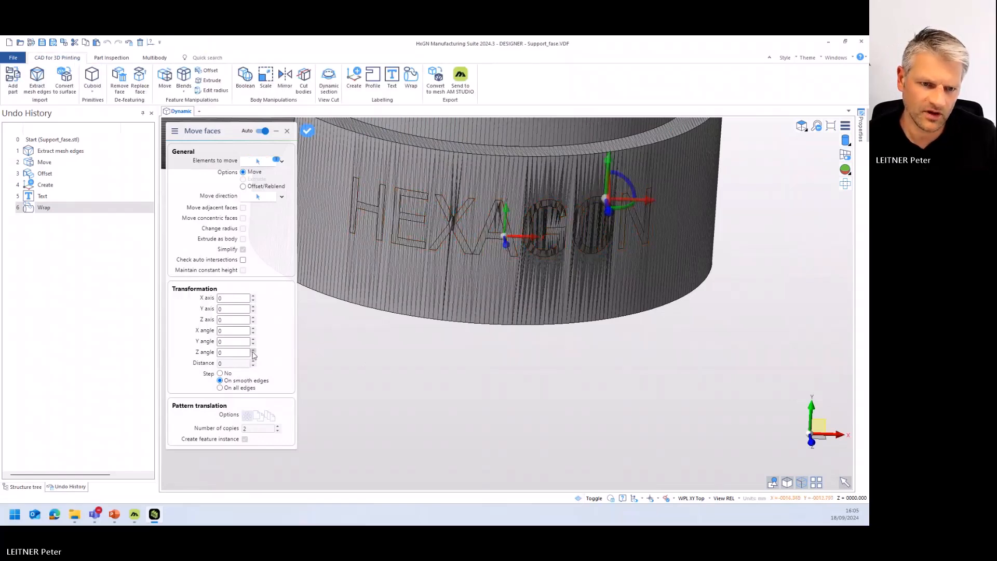
pyautogui.click(243, 186)
pyautogui.click(253, 360)
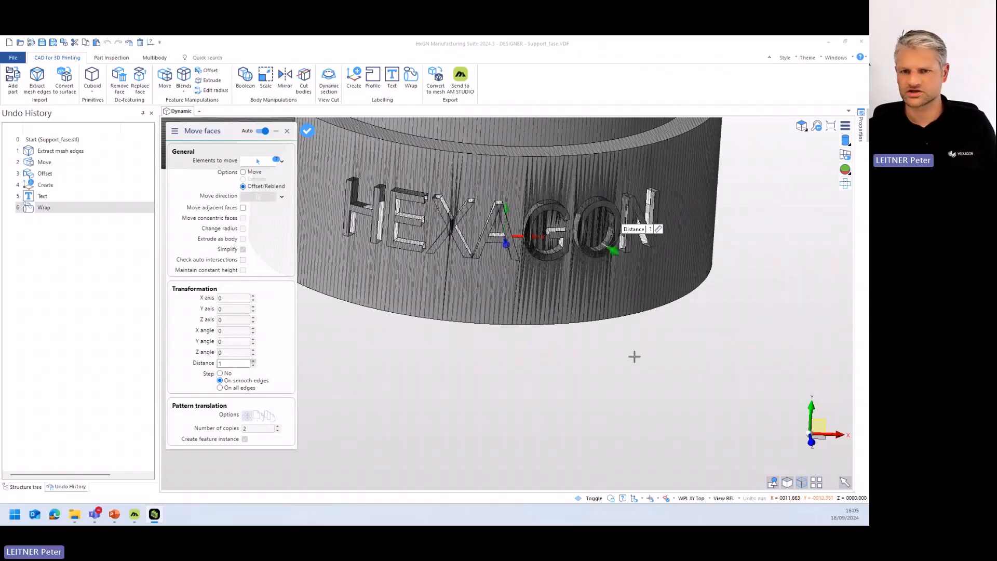
pyautogui.rightClick(635, 356)
pyautogui.moveTo(634, 356); pyautogui.dragTo(514, 352, button='middle')
pyautogui.rightClick(527, 343)
# - Close the support model without saving the changes and switch to AM STUDIO
pyautogui.scroll(-2, 527, 343)
pyautogui.scroll(-4, 549, 356)
pyautogui.scroll(3, 520, 349)
pyautogui.scroll(-3, 514, 352)
pyautogui.rightClick(608, 359)
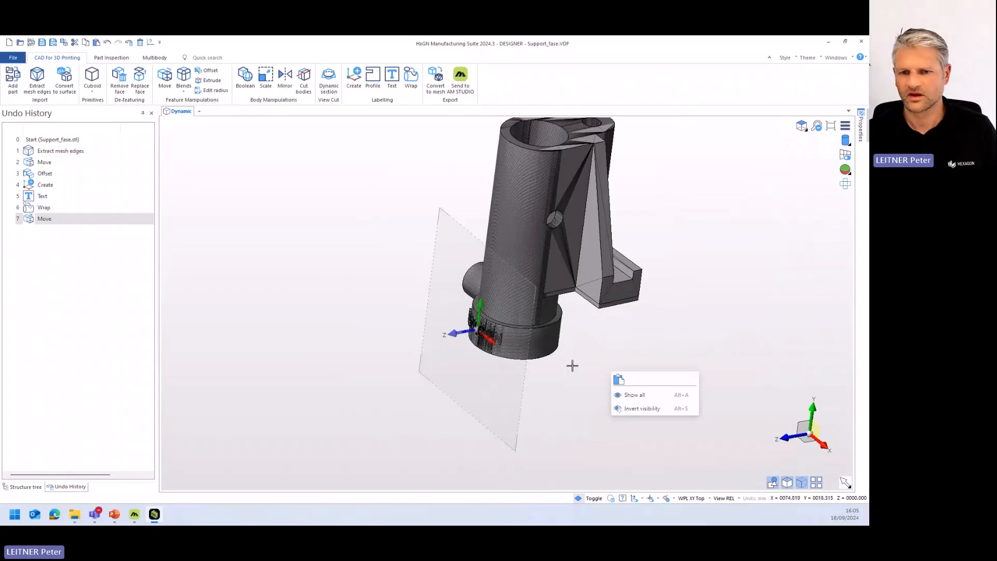
pyautogui.click(862, 42)
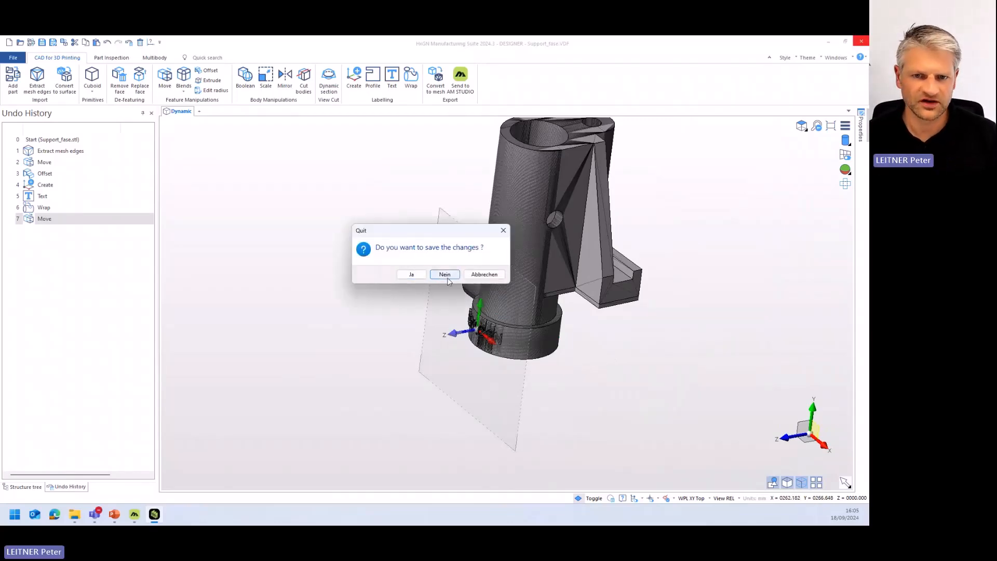
pyautogui.click(445, 275)
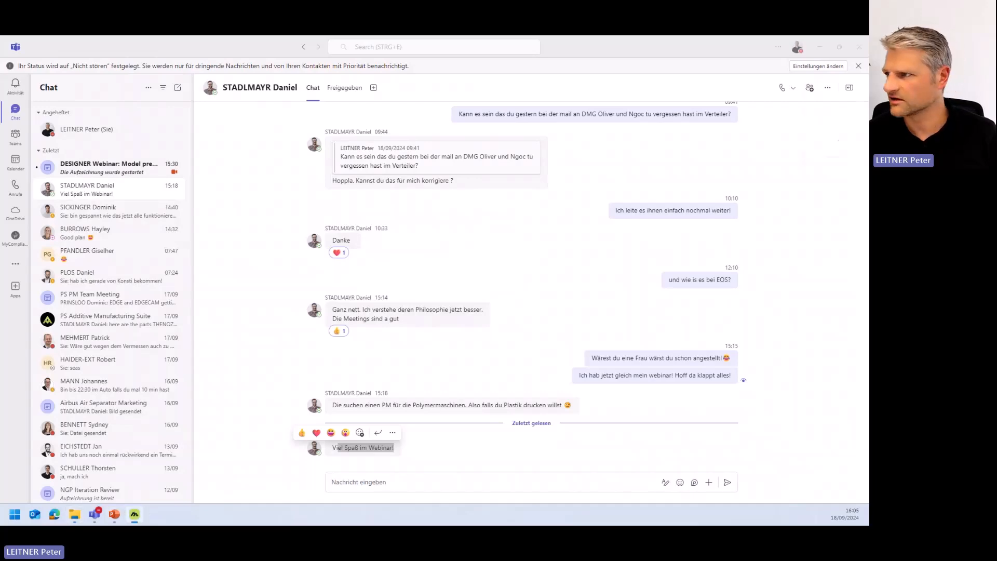
pyautogui.click(135, 514)
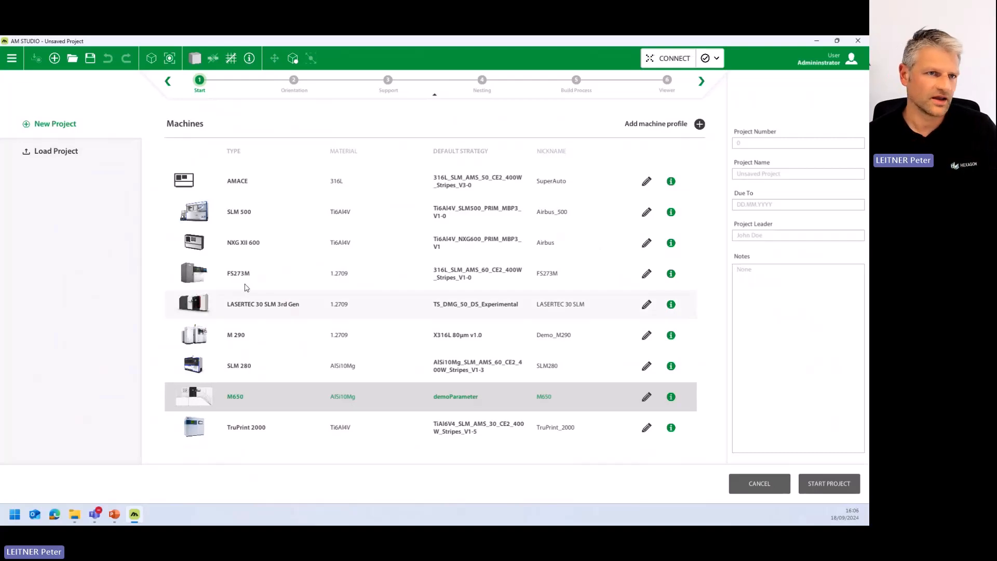
# - Start a new project for the M650 machine and import the E15_01_03_01_008_Underbody part
pyautogui.doubleClick(268, 404)
pyautogui.rightClick(461, 318)
pyautogui.click(514, 368)
pyautogui.doubleClick(254, 127)
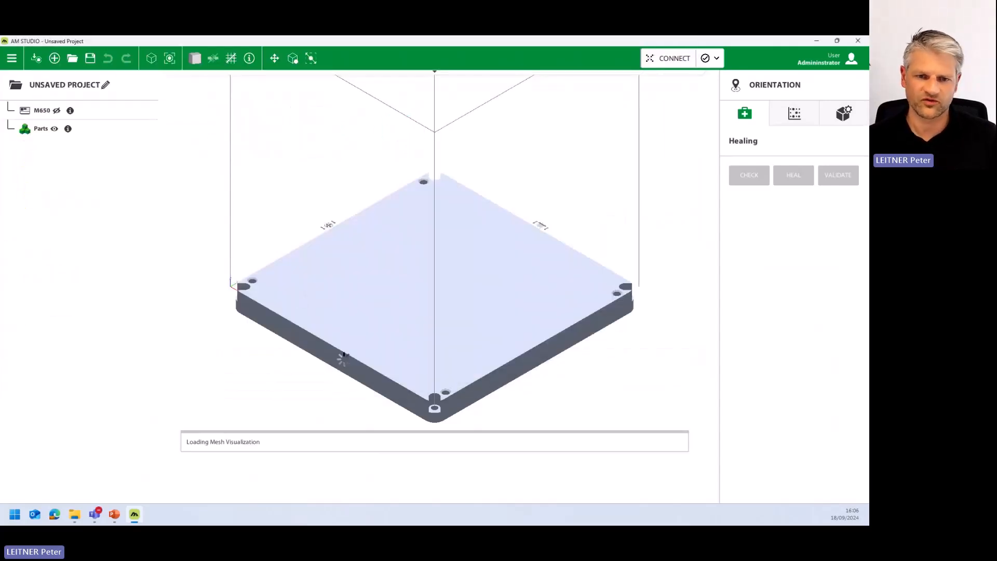
# - Move the imported part onto the build plate and examine the HEXAGON label on its base bar up close
pyautogui.moveTo(253, 274); pyautogui.dragTo(326, 315)
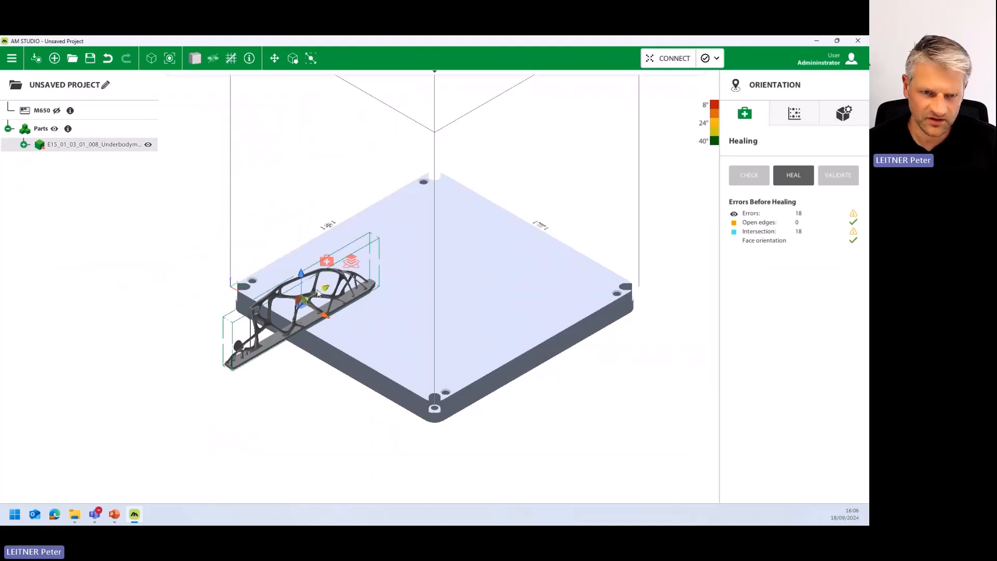
pyautogui.scroll(5, 389, 290)
pyautogui.moveTo(365, 255); pyautogui.dragTo(400, 231, button='middle')
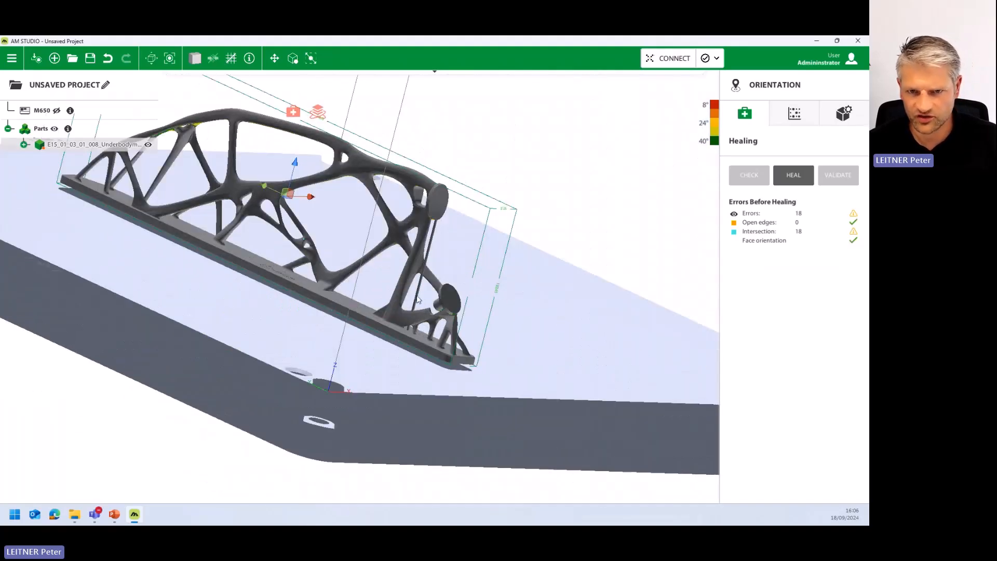
pyautogui.scroll(5, 259, 222)
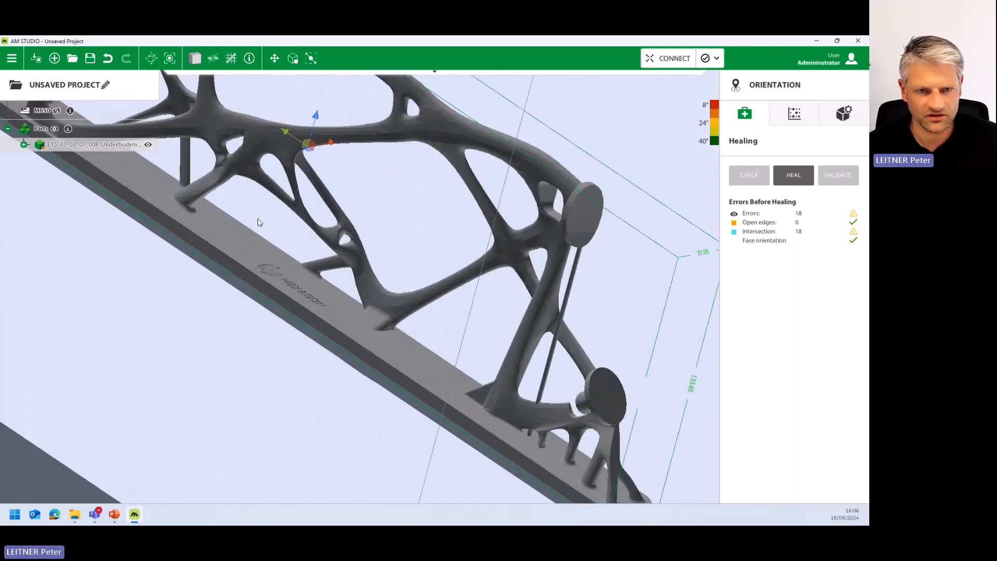
pyautogui.scroll(5, 281, 275)
pyautogui.moveTo(286, 278); pyautogui.dragTo(375, 303, button='middle')
pyautogui.scroll(-6, 375, 304)
pyautogui.scroll(-3, 370, 299)
# - Set the part's Z position to 0 mm so its base sits directly on the build plate
pyautogui.click(844, 113)
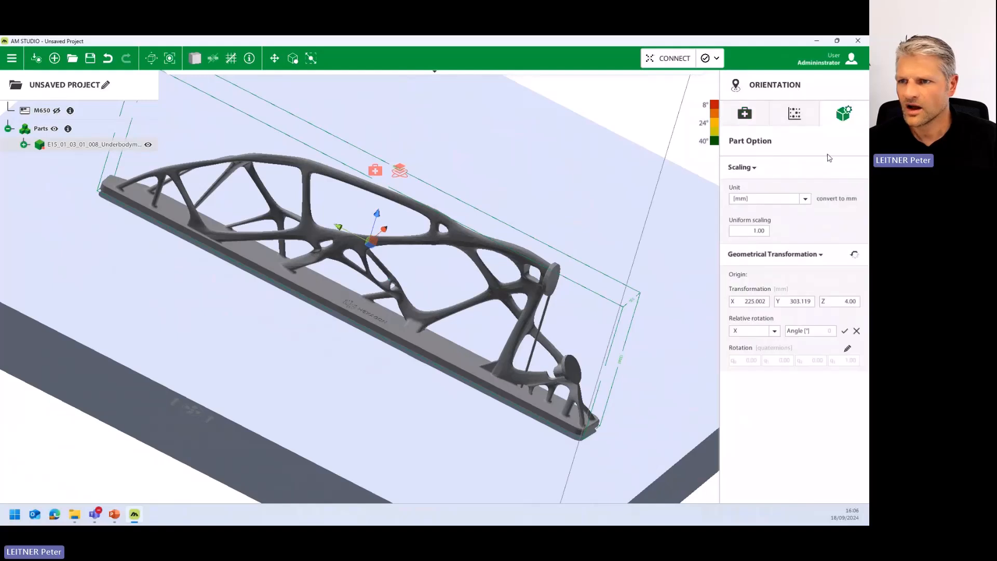
pyautogui.doubleClick(847, 301)
pyautogui.write('0')
pyautogui.press('Return')
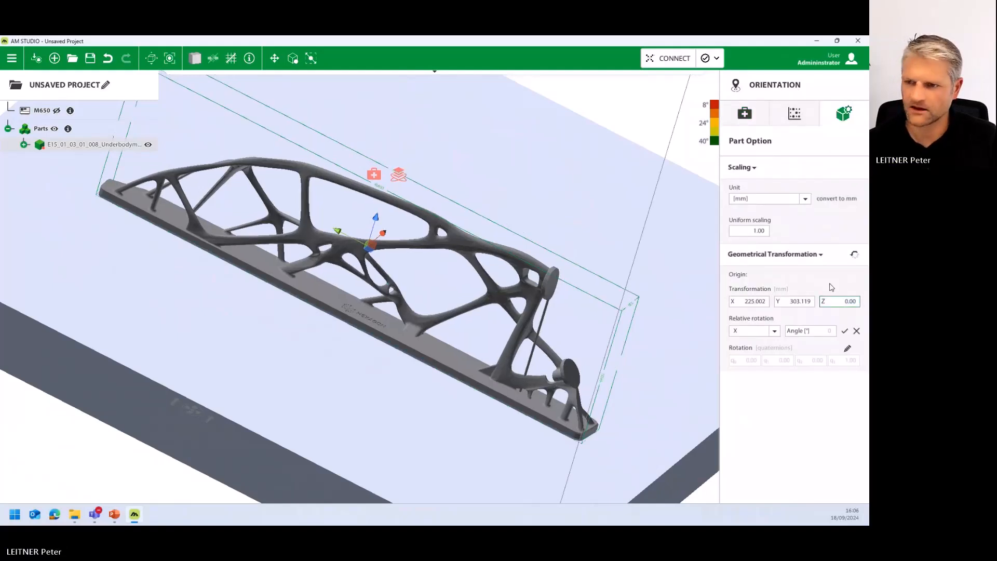
pyautogui.moveTo(469, 387); pyautogui.dragTo(567, 437, button='middle')
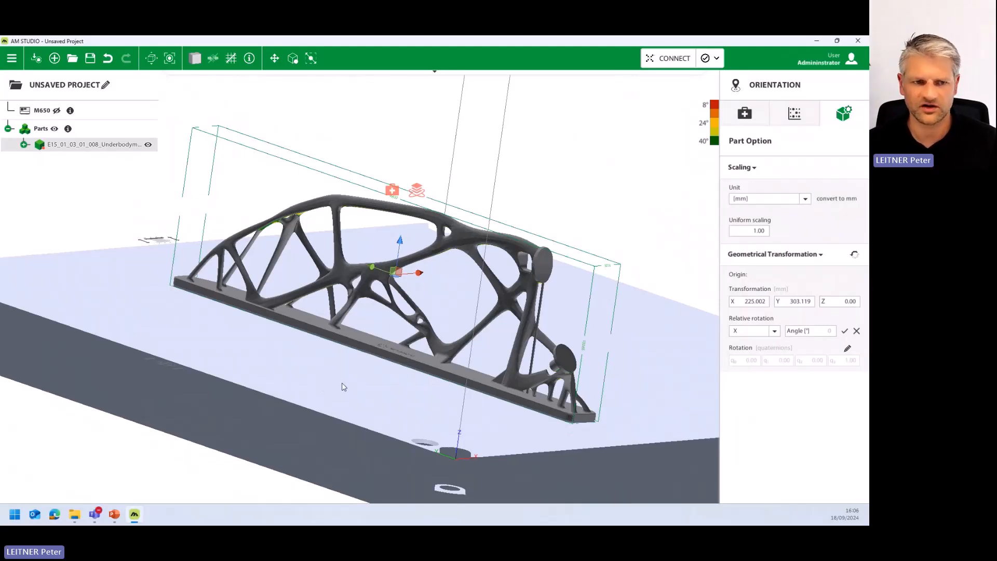
pyautogui.scroll(-2, 342, 386)
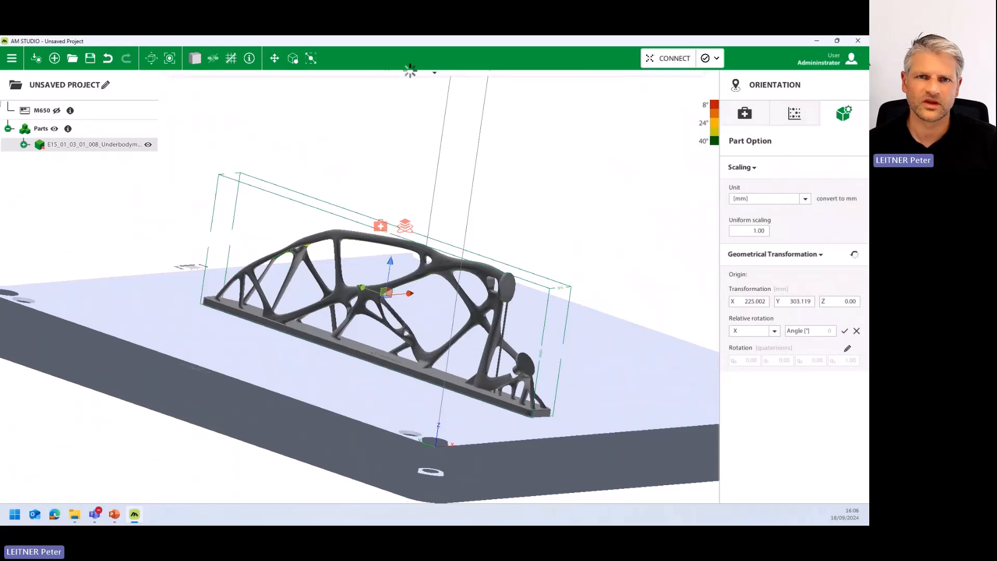
# - Open the support stage, continue the segmentation despite self overlap, and exclude the base's flat underside from the selected support regions
pyautogui.click(388, 82)
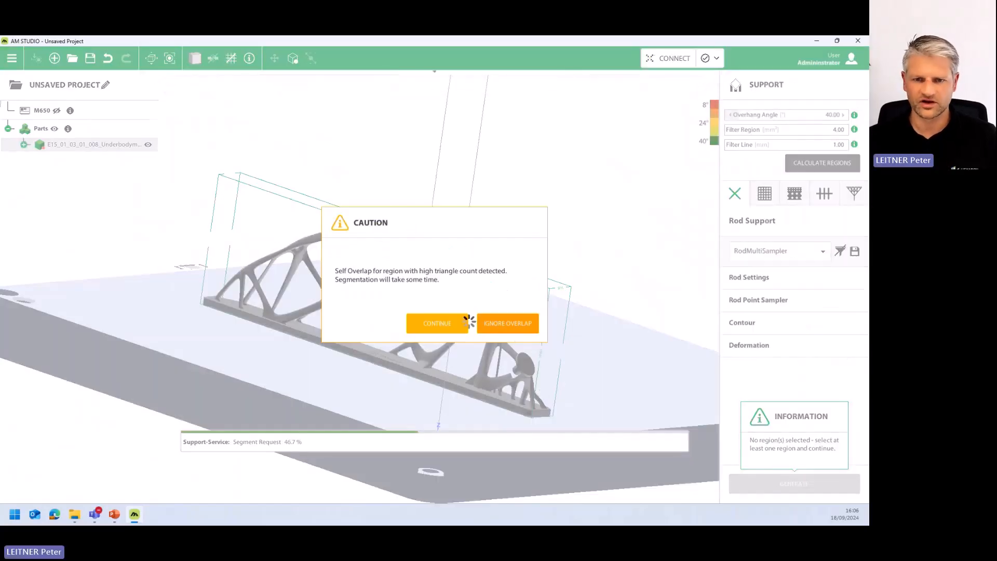
pyautogui.click(436, 324)
pyautogui.moveTo(399, 357); pyautogui.dragTo(500, 234, button='middle')
pyautogui.click(503, 340)
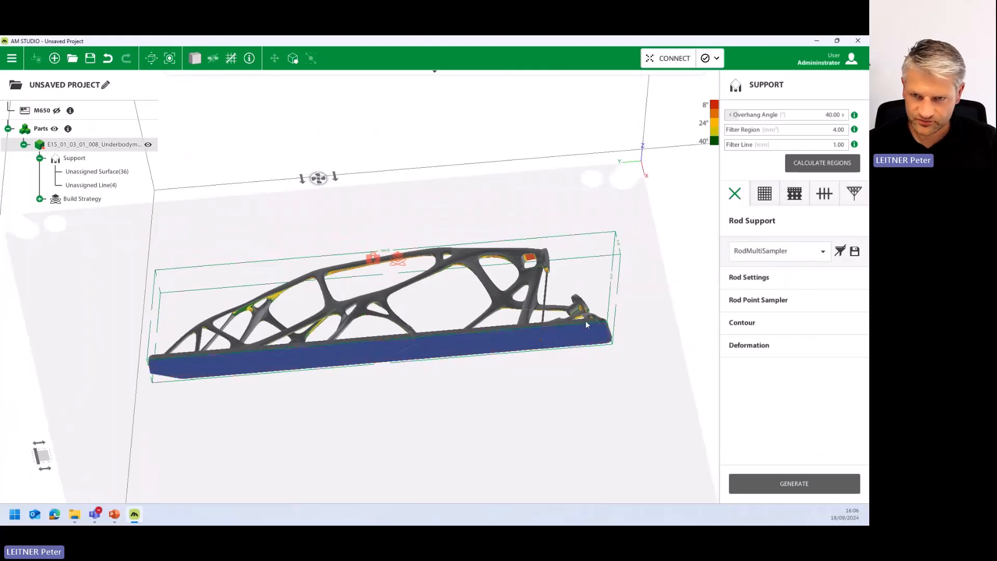
# - Generate tree supports with the TreeStiff preset on the selected overhang regions
pyautogui.click(854, 193)
pyautogui.click(770, 250)
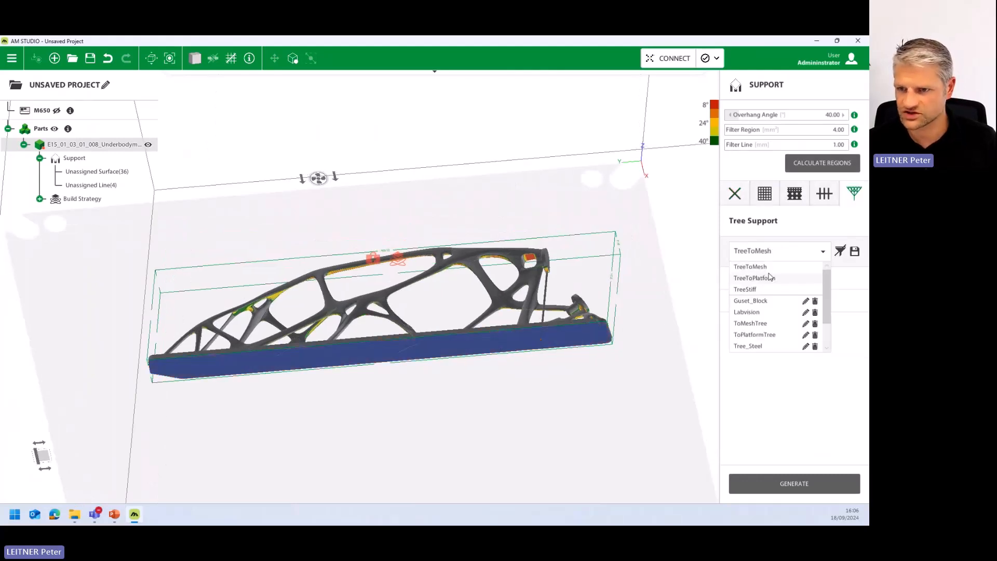
pyautogui.click(758, 289)
pyautogui.click(795, 485)
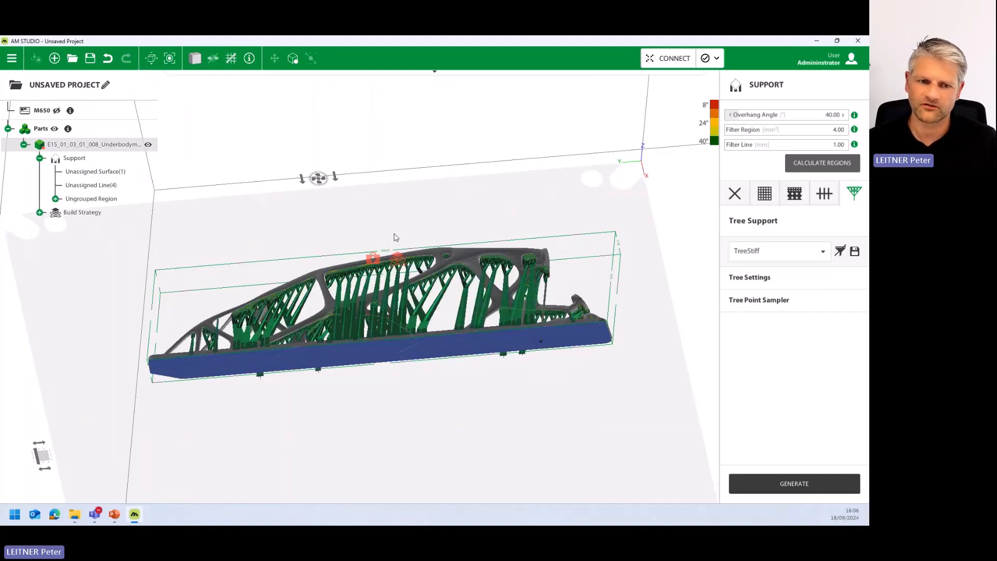
pyautogui.moveTo(392, 240); pyautogui.dragTo(350, 379, button='middle')
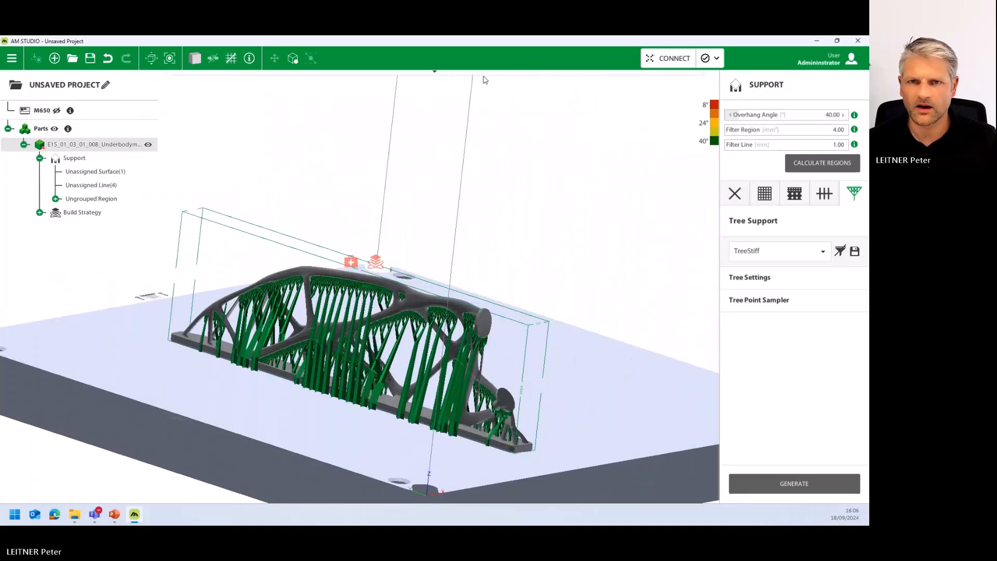
# - Open the build process stage and create a voxel mesh with a uniform X/Y/Z length of 4 mm
pyautogui.click(483, 80)
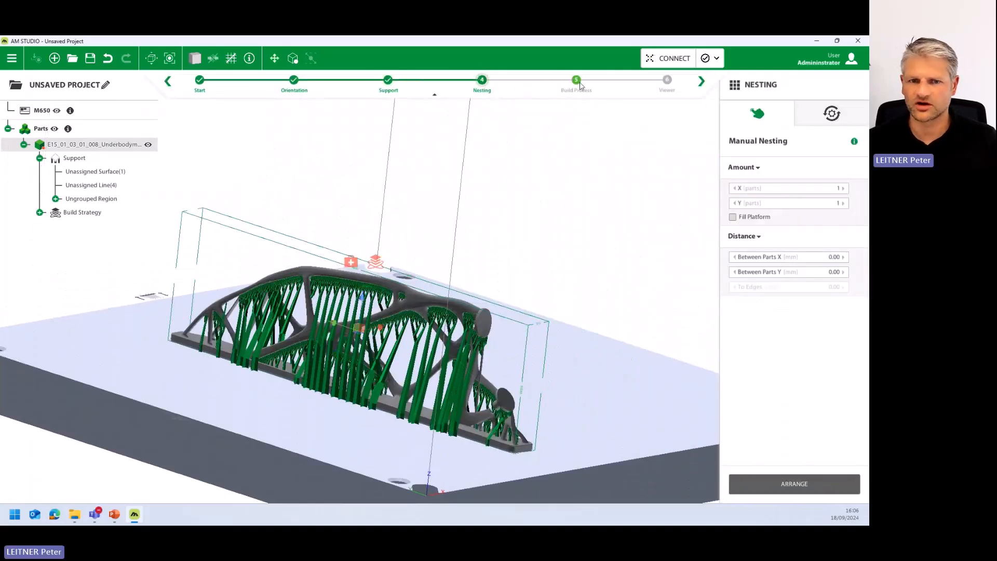
pyautogui.click(579, 83)
pyautogui.click(728, 225)
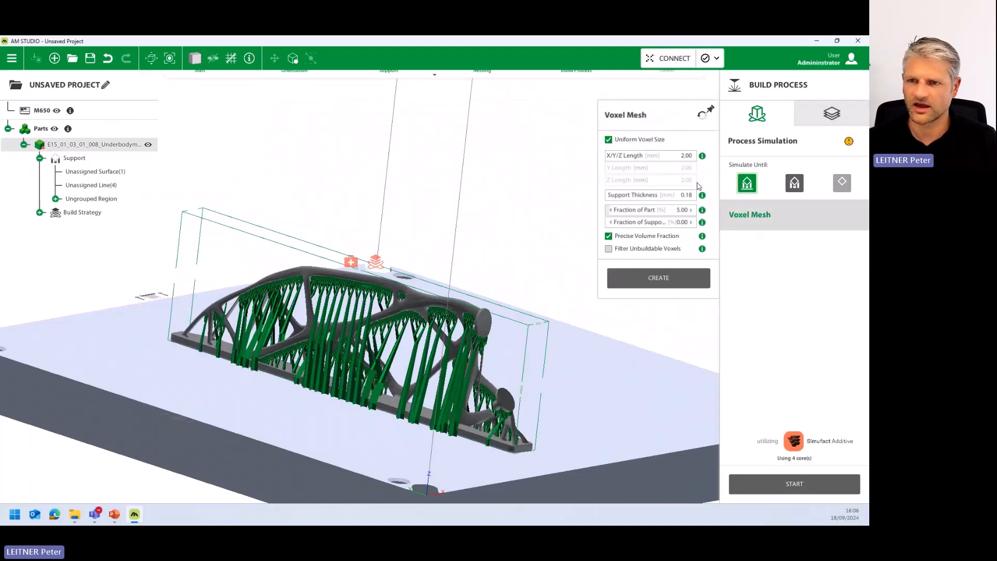
pyautogui.click(680, 155)
pyautogui.write('4')
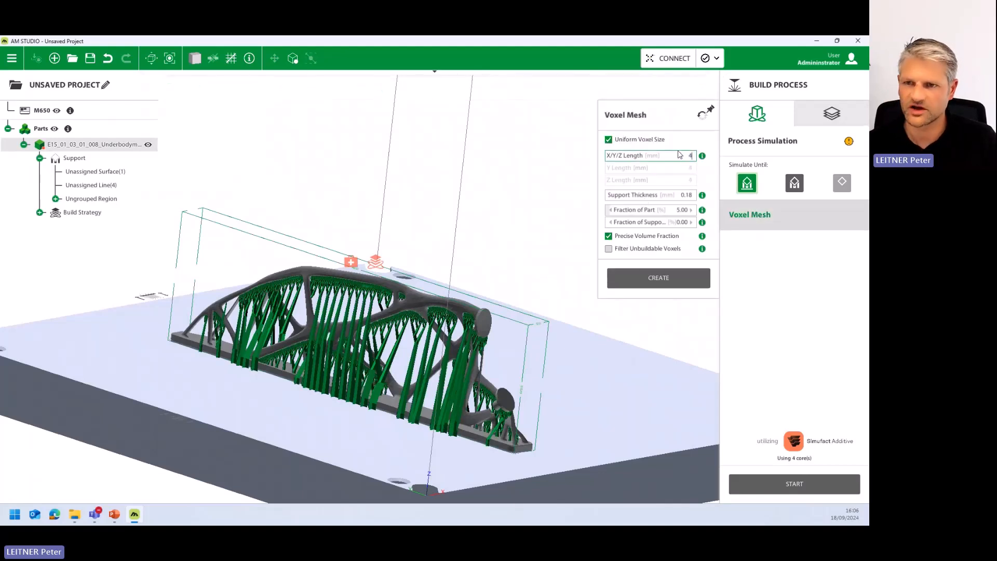
pyautogui.click(659, 283)
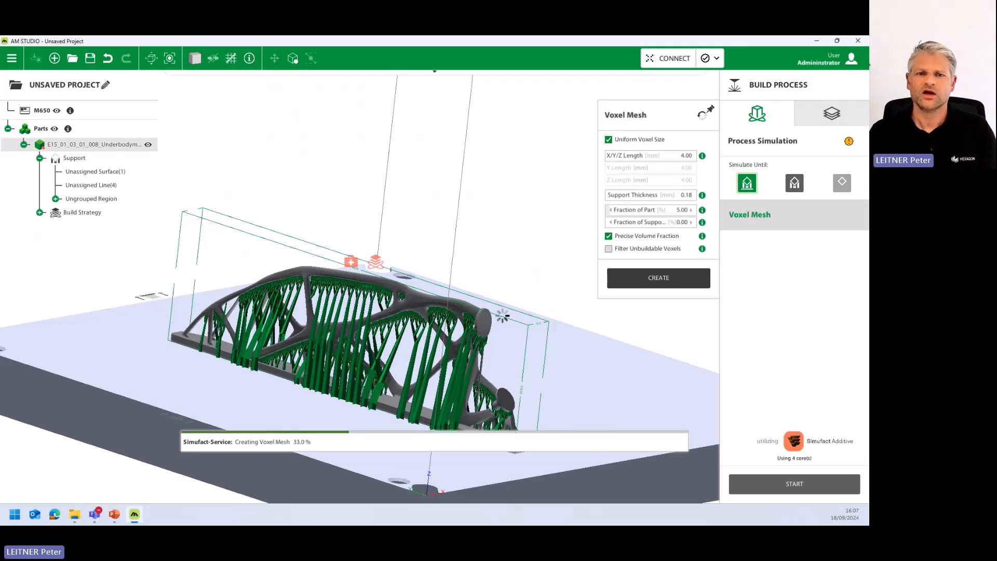
# - Run the process simulation on the voxel mesh and examine the distortion at Increment 35
pyautogui.click(795, 484)
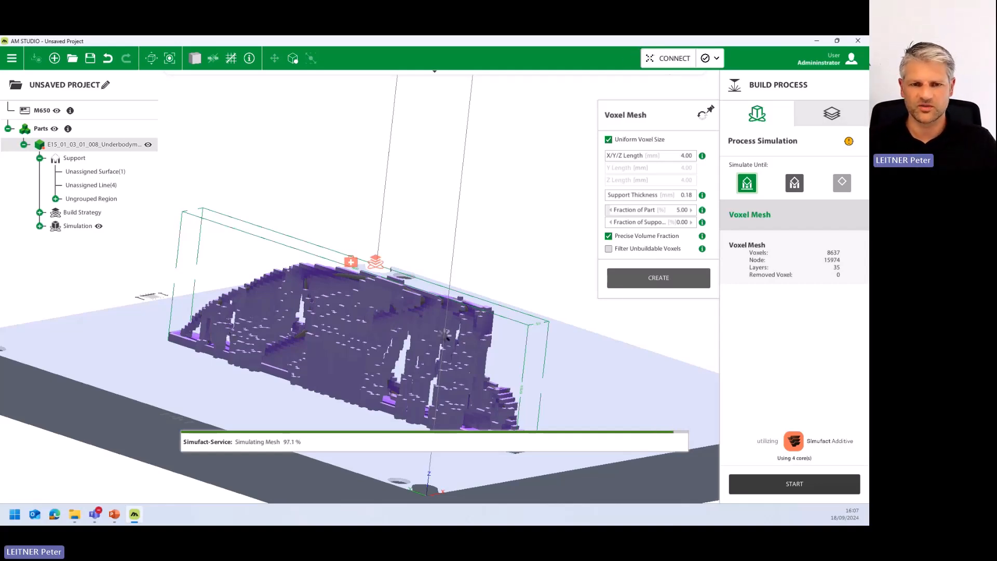
pyautogui.moveTo(463, 358); pyautogui.dragTo(520, 345, button='middle')
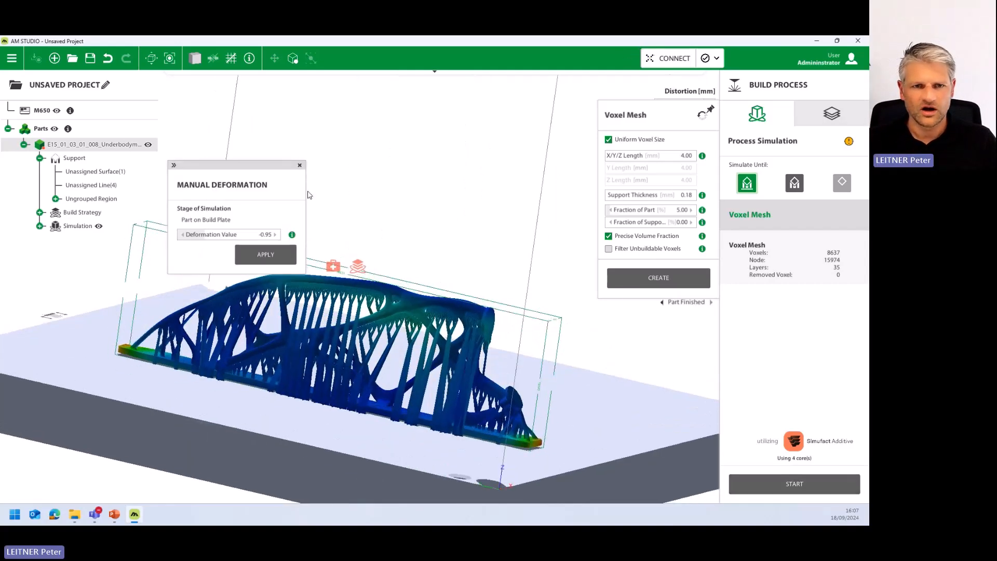
pyautogui.click(747, 220)
pyautogui.moveTo(659, 251)
pyautogui.mouseDown()
pyautogui.moveTo(716, 250)
pyautogui.moveTo(629, 263)
pyautogui.moveTo(684, 256)
pyautogui.moveTo(644, 259)
pyautogui.mouseUp()
pyautogui.click(662, 302)
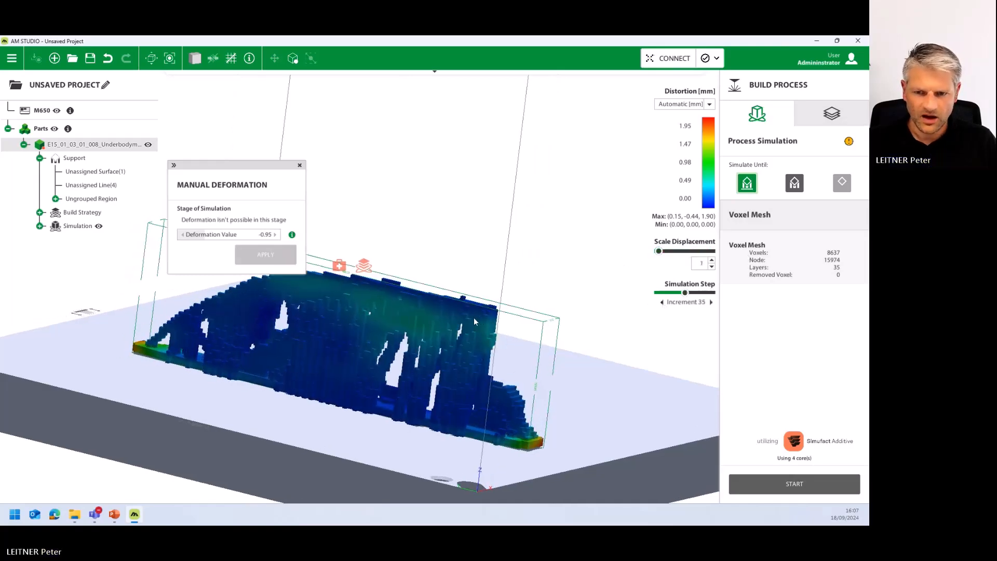
pyautogui.moveTo(471, 309); pyautogui.dragTo(437, 317, button='middle')
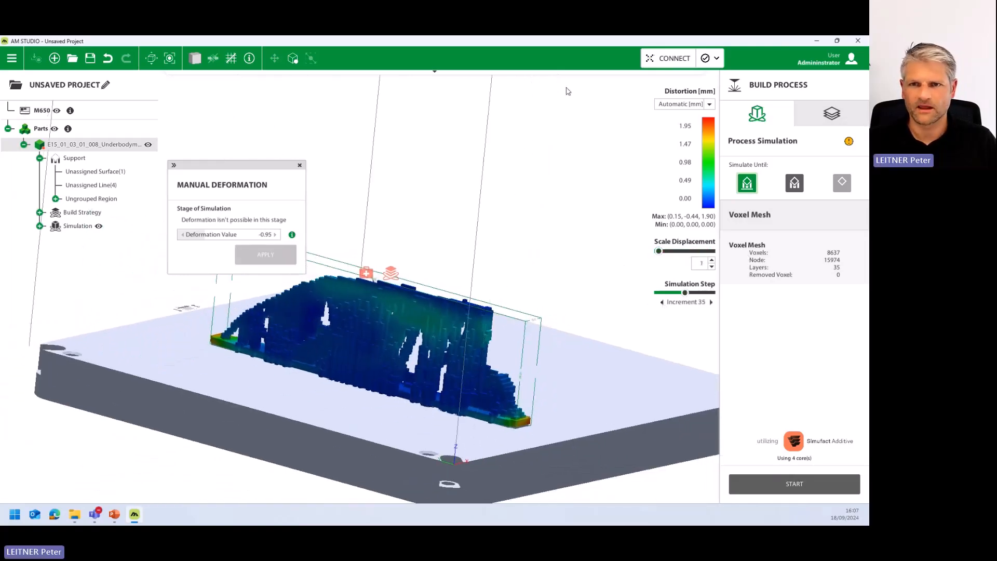
# - Assign the M650-700W-AlSi10Mg-150um-main-FAM build strategy to the part and generate the build file without saving the project
pyautogui.click(815, 121)
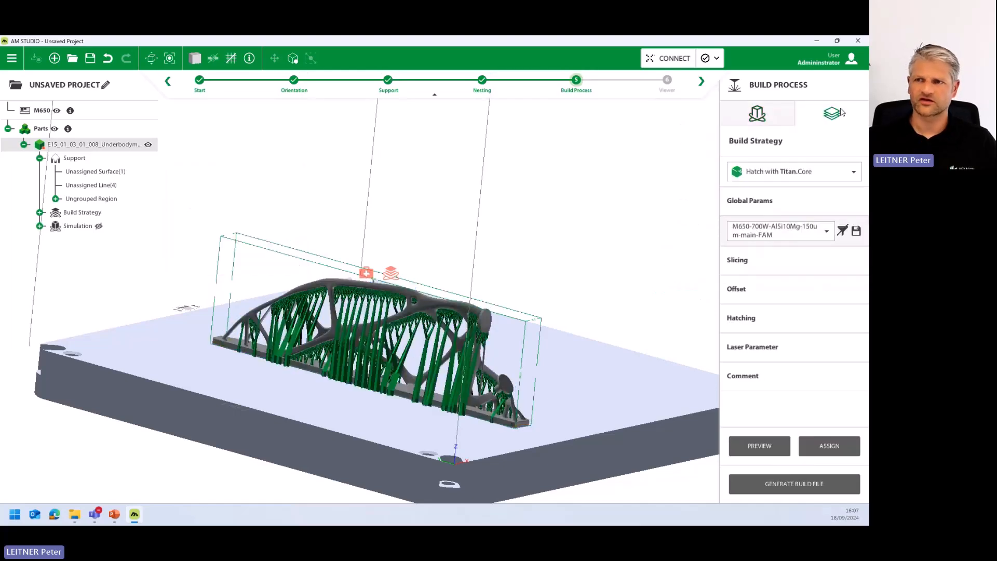
pyautogui.click(829, 446)
pyautogui.click(810, 484)
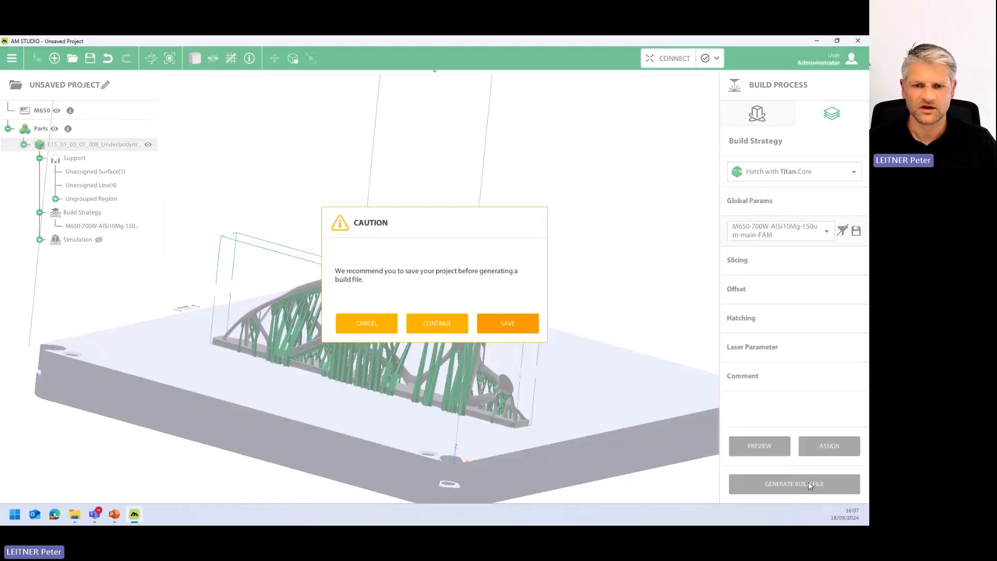
pyautogui.click(442, 328)
pyautogui.click(506, 328)
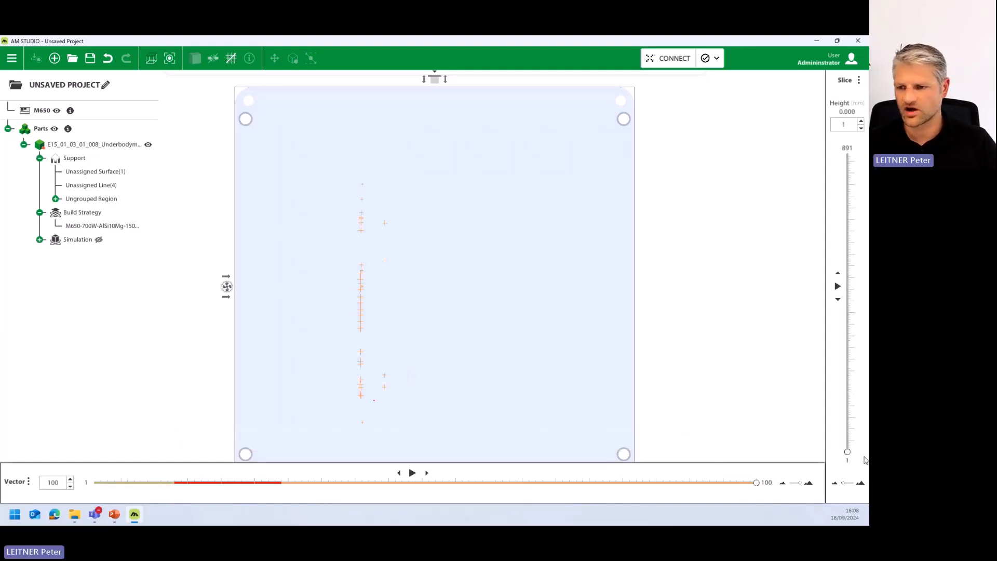
# - Examine the hatch, contour and support vectors of slice 200 up close and across the whole platform
pyautogui.moveTo(847, 452); pyautogui.dragTo(847, 385)
pyautogui.scroll(5, 442, 384)
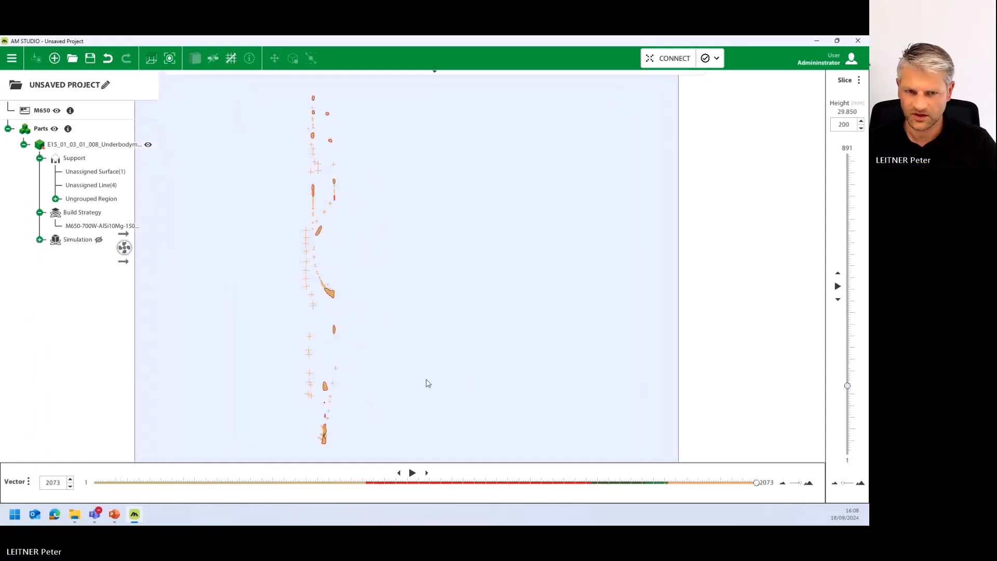
pyautogui.moveTo(408, 338); pyautogui.dragTo(503, 413, button='middle')
pyautogui.scroll(12, 488, 327)
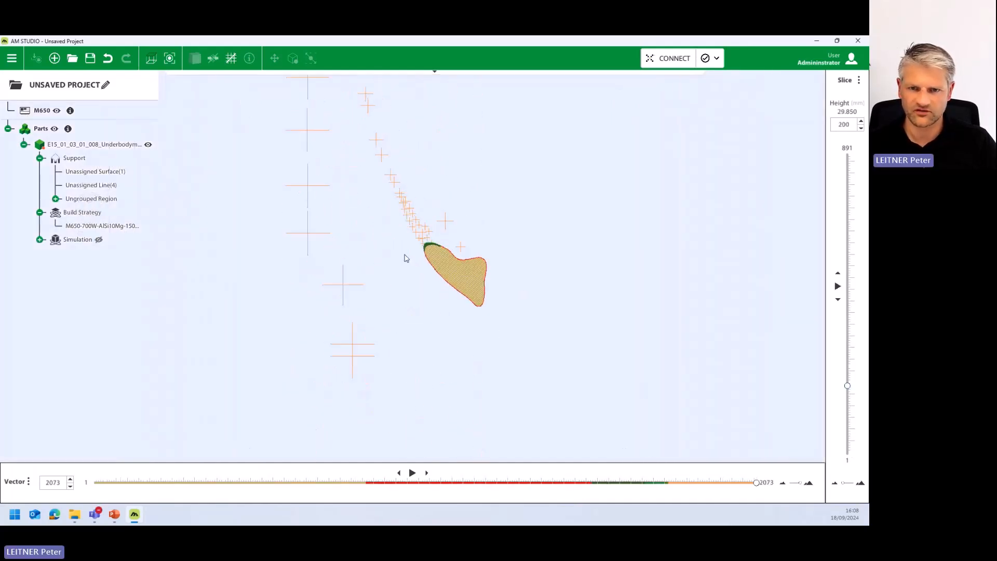
pyautogui.scroll(6, 459, 276)
pyautogui.moveTo(757, 483)
pyautogui.mouseDown()
pyautogui.moveTo(118, 479)
pyautogui.moveTo(588, 514)
pyautogui.moveTo(757, 488)
pyautogui.mouseUp()
pyautogui.scroll(-3, 427, 172)
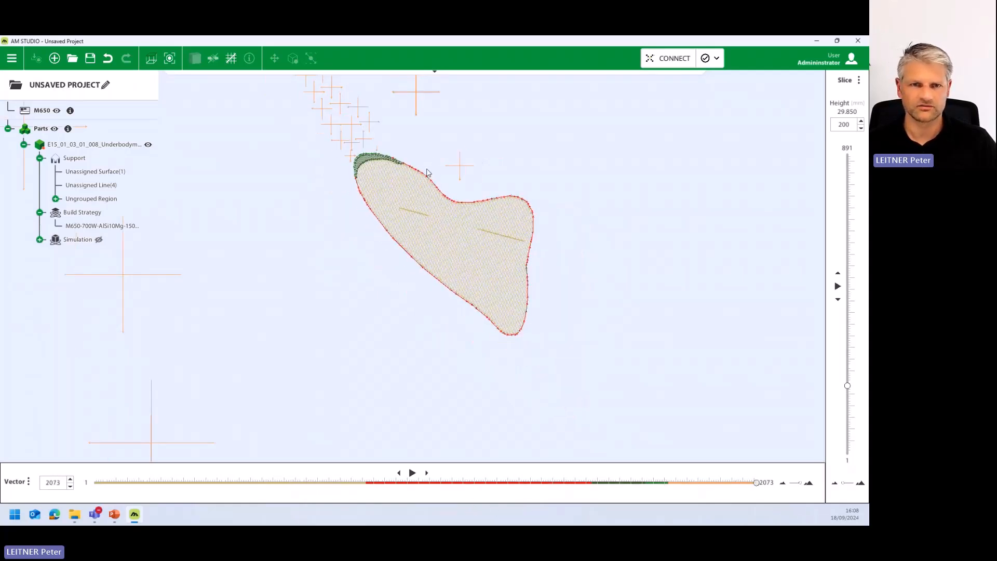
pyautogui.scroll(-8, 417, 178)
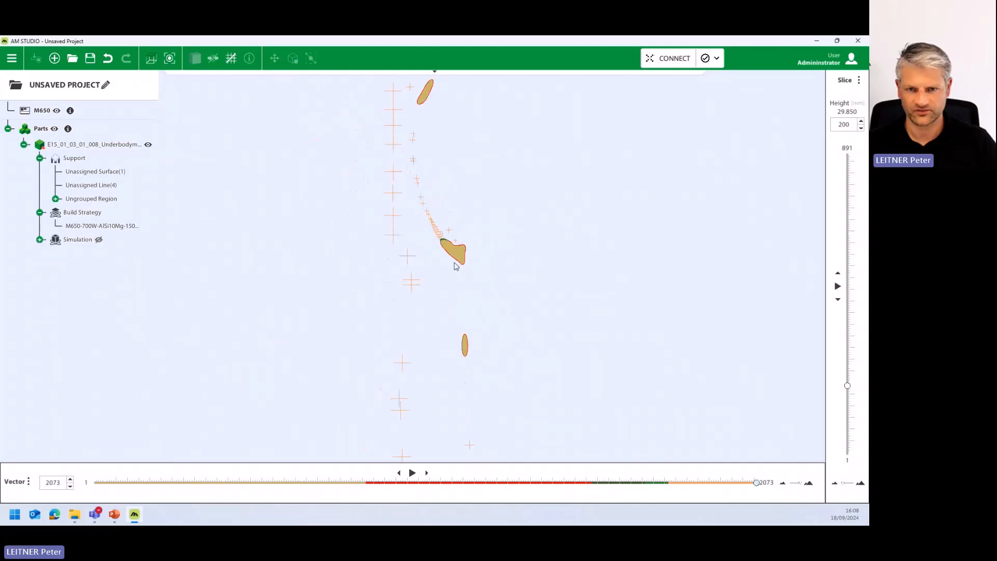
pyautogui.scroll(-6, 470, 287)
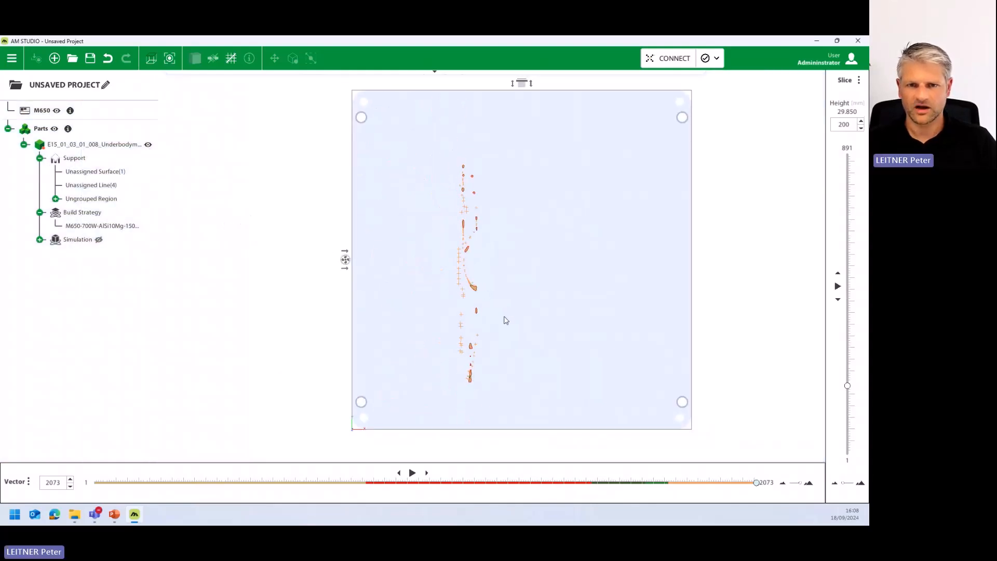
pyautogui.scroll(-2, 486, 326)
# - Switch to PowerPoint, maximize the presentation window and run the slide show from the DESIGNER summary slide
pyautogui.moveTo(0, 47); pyautogui.dragTo(0, 335)
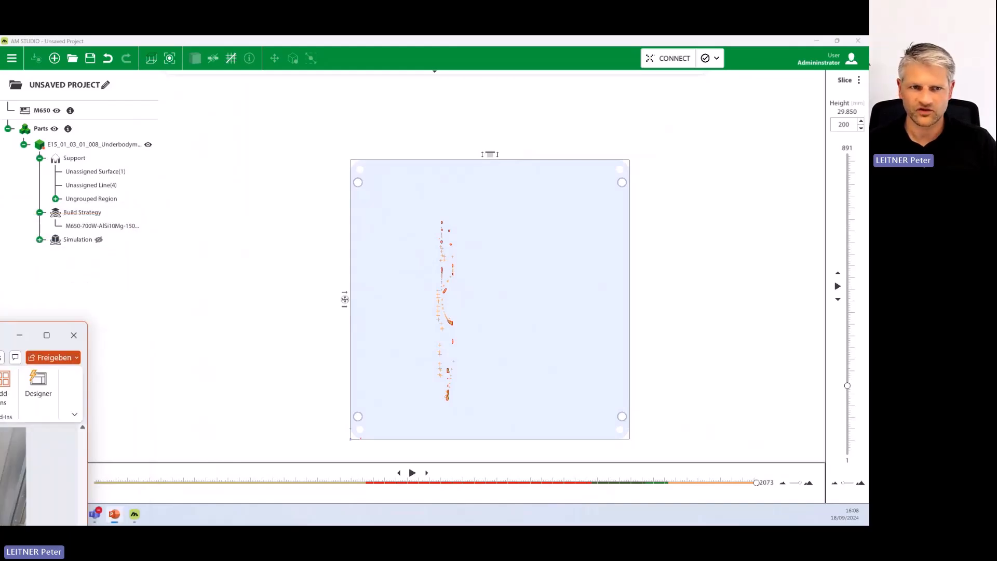
pyautogui.click(47, 336)
pyautogui.click(83, 268)
pyautogui.click(769, 498)
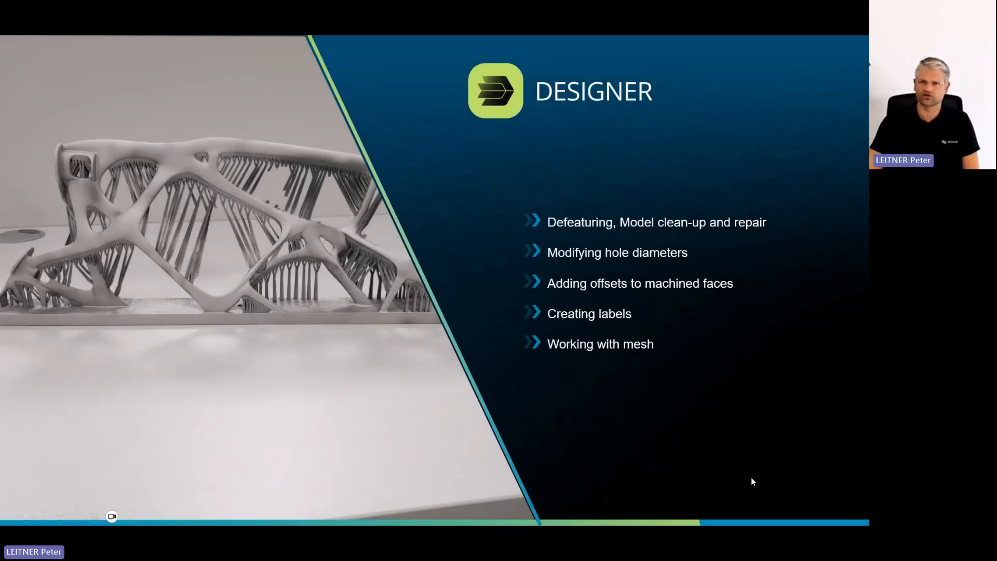